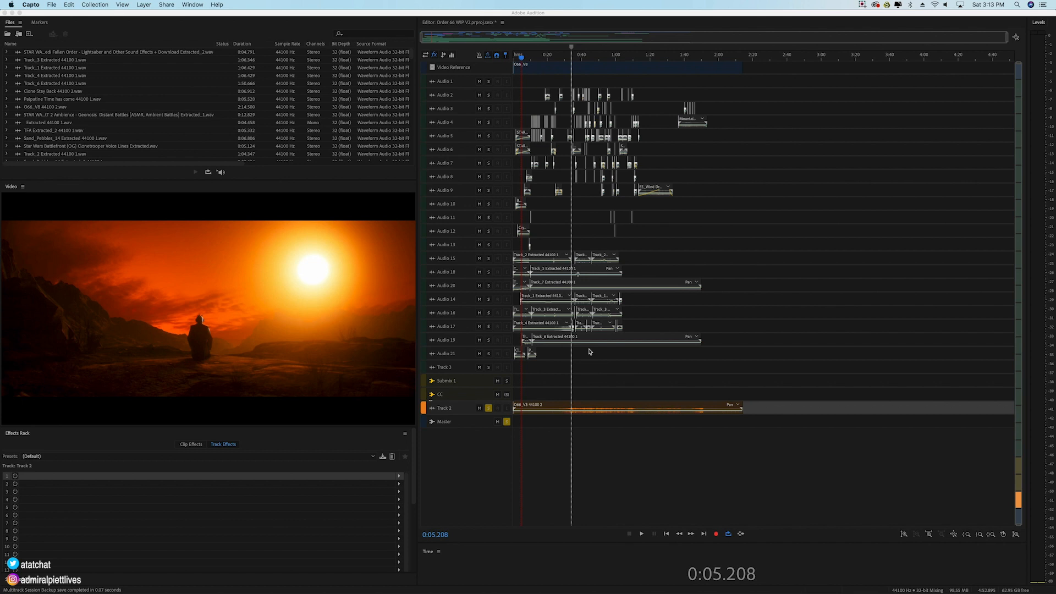
Step: Point out the music clips on the Audio 15 through Audio 21 tracks by selecting them, and clear the selection
click(696, 261)
drag(741, 245, 616, 280)
drag(529, 313, 484, 364)
click(570, 369)
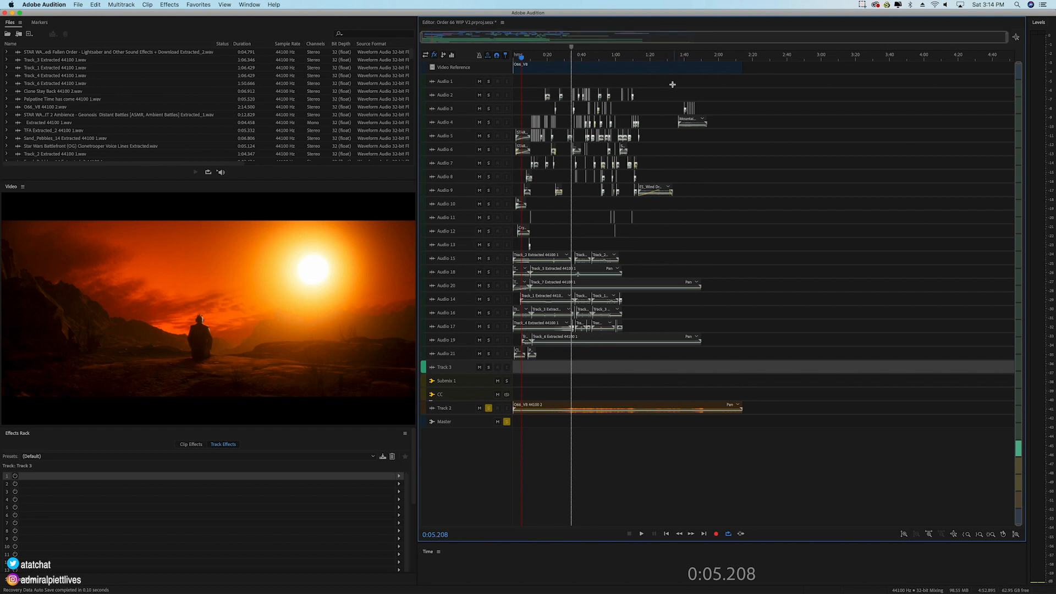
drag(734, 257, 513, 287)
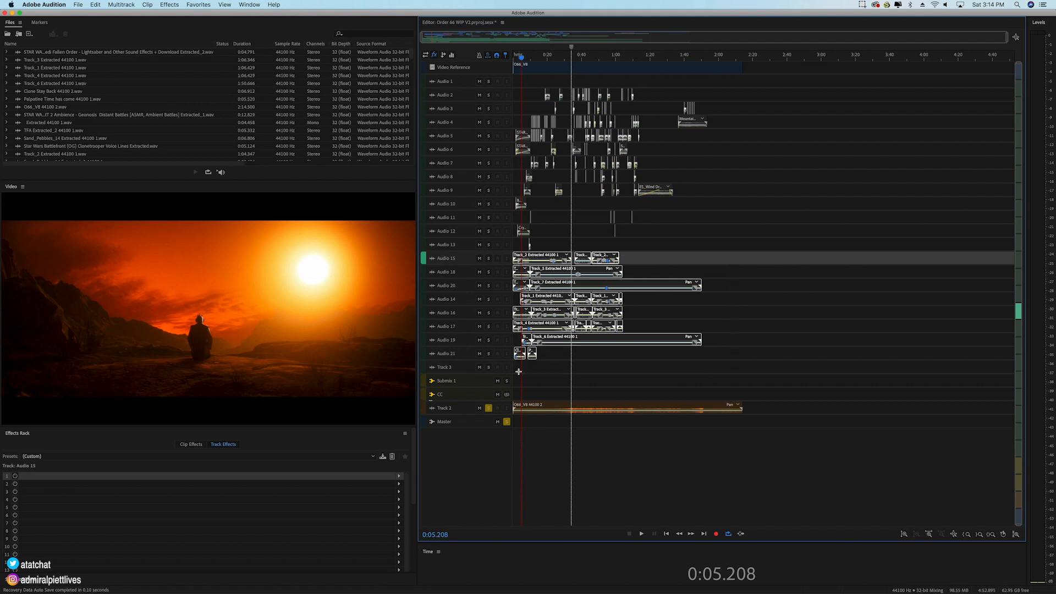
click(599, 367)
Step: Compare the track effects applied to the Submix 1 and CC bus tracks
click(472, 384)
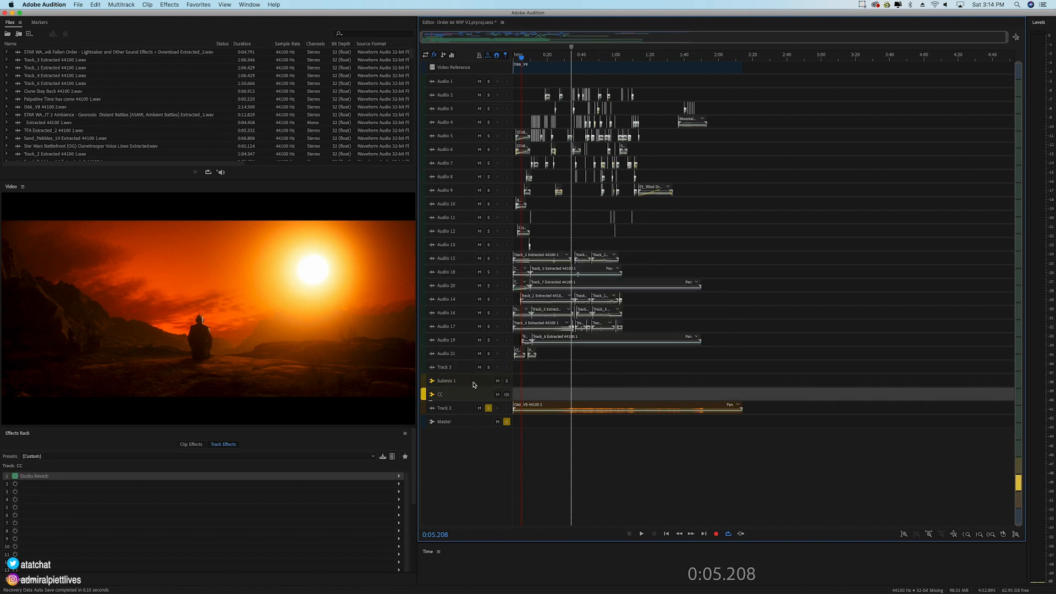
click(467, 398)
click(475, 384)
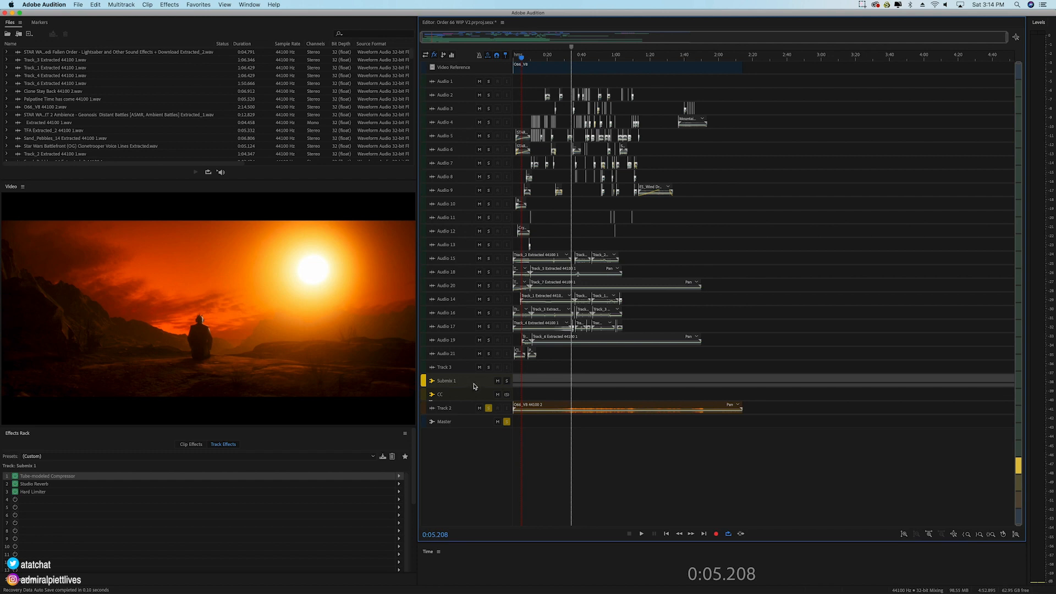
click(468, 397)
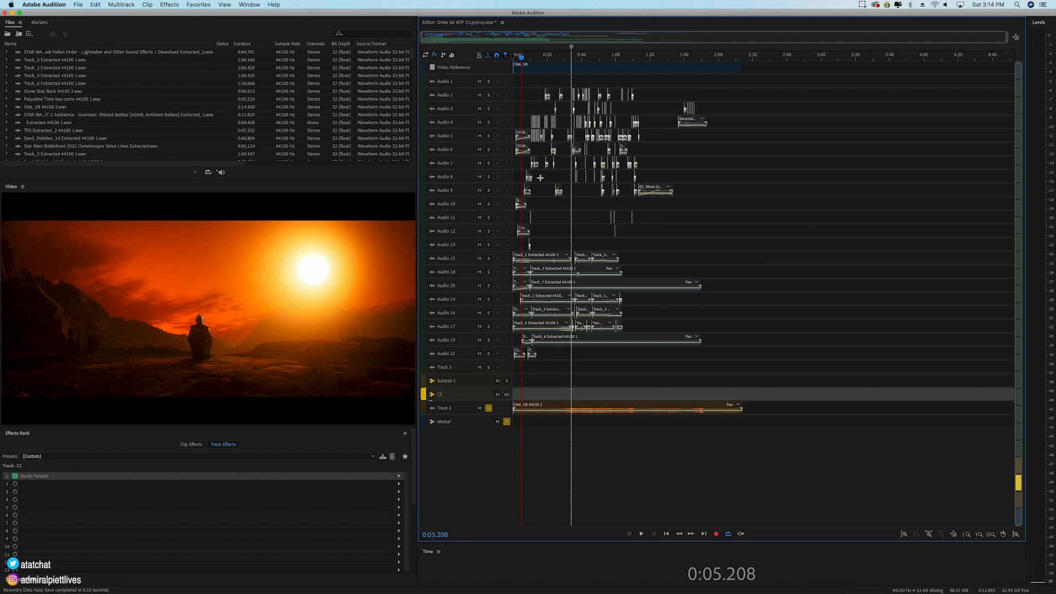
Step: Rename the Submix 1 bus track to ATAT
click(465, 385)
click(448, 381)
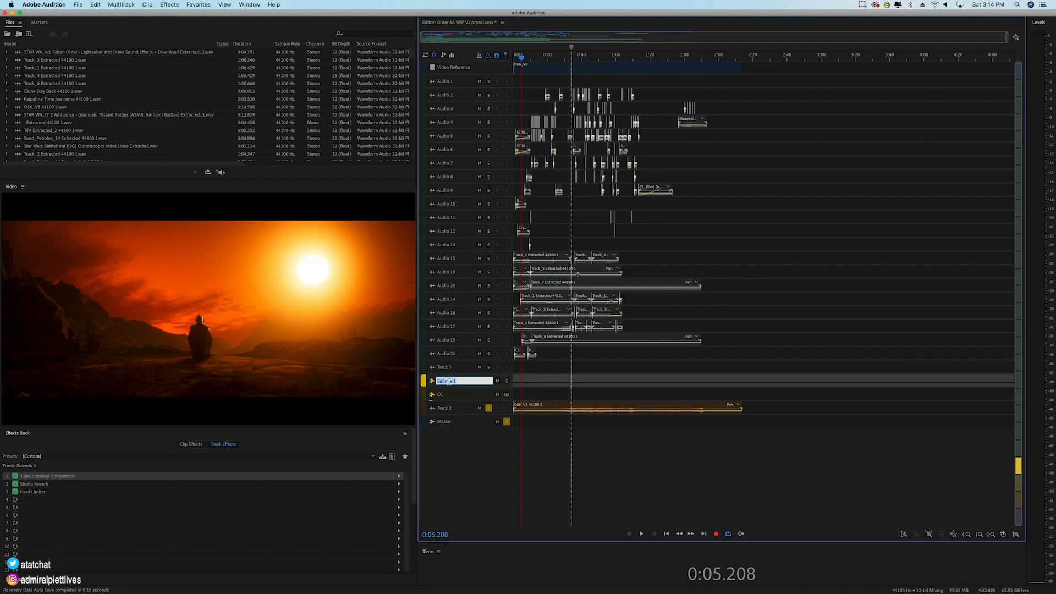
text(ATAT)
key(Return)
click(464, 397)
click(466, 385)
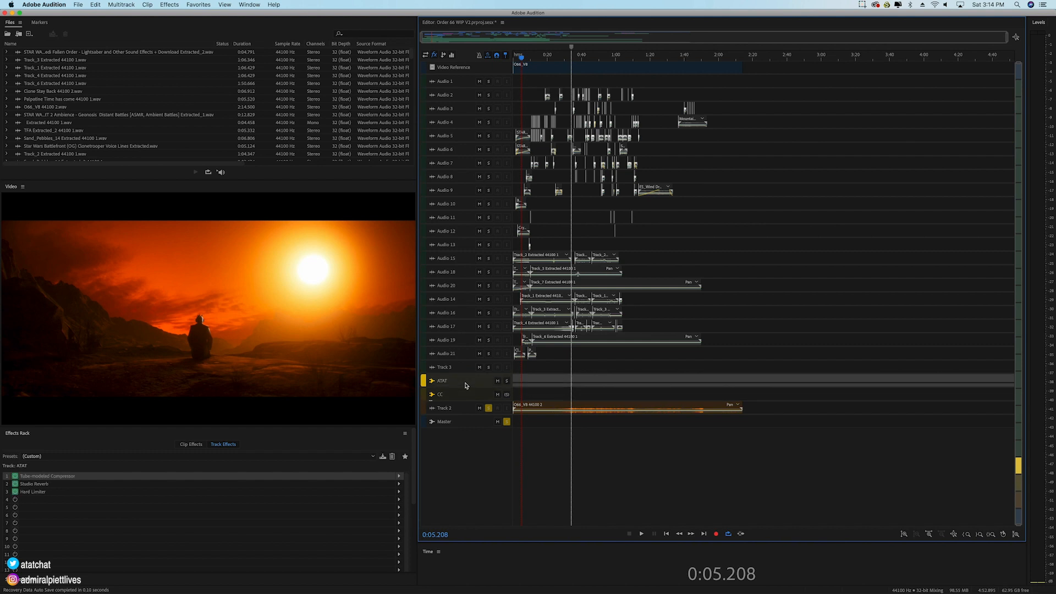
Step: Solo the ATAT and CC buses, leaving both unmuted, to check which audio tracks feed them
click(507, 381)
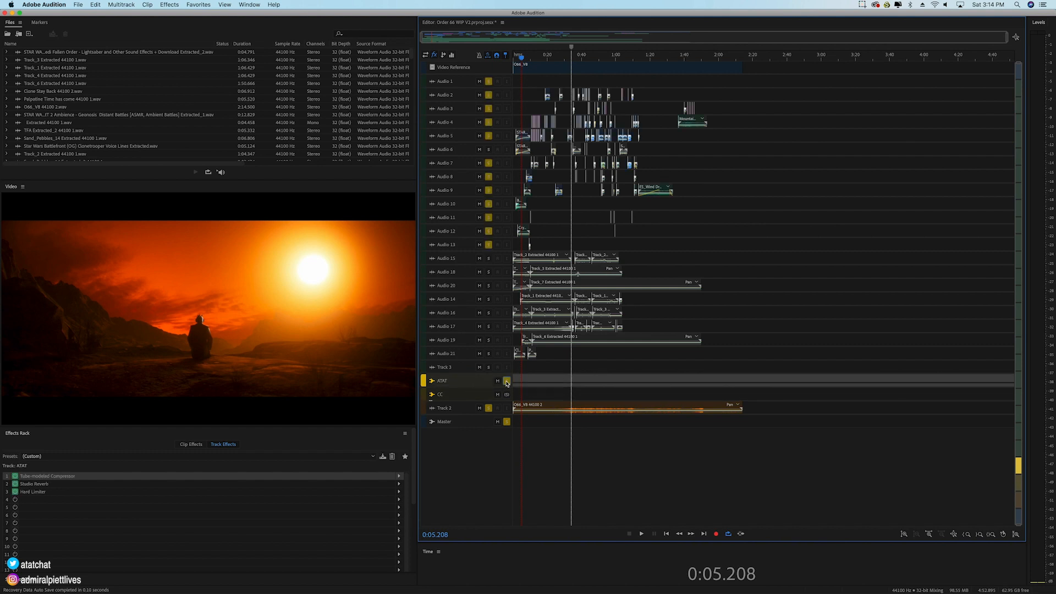
click(498, 381)
click(507, 395)
click(508, 382)
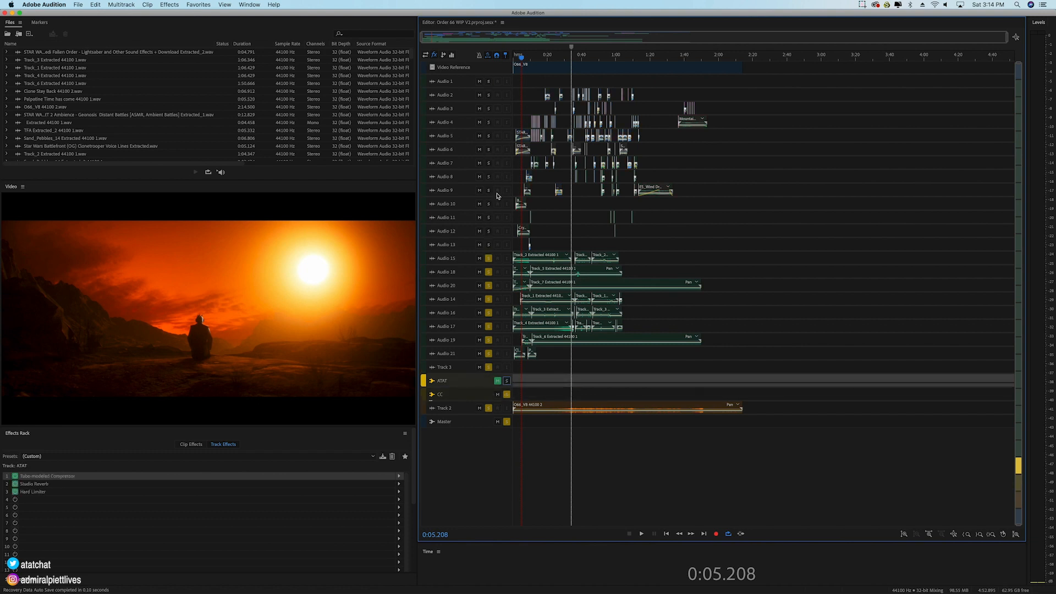
click(498, 382)
click(507, 381)
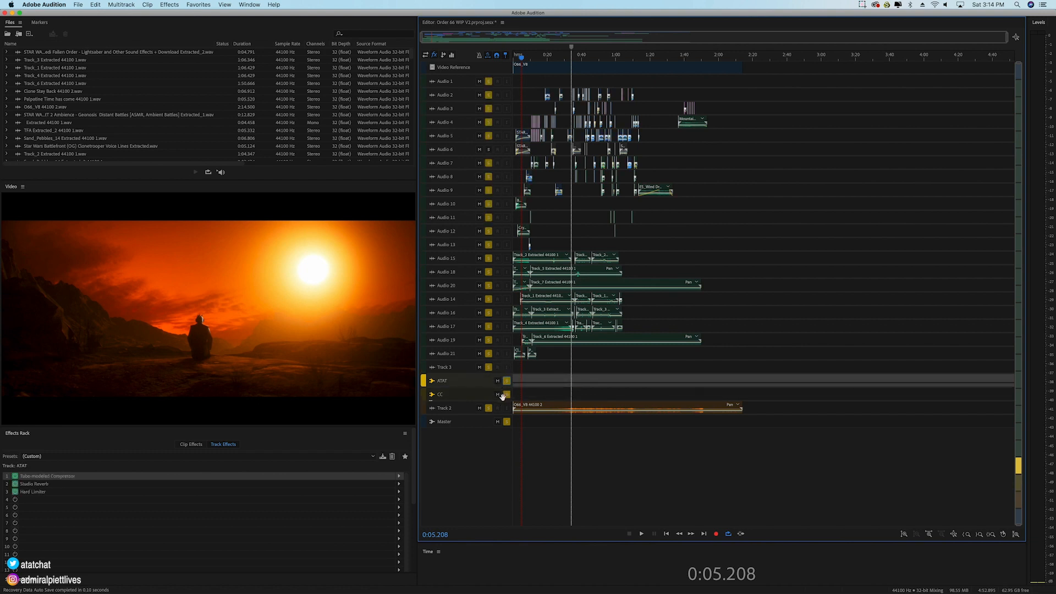
Step: Show the track sends and assign the first send of Audio 6 to the ATAT bus
click(457, 152)
scroll(451, 155, up, 5)
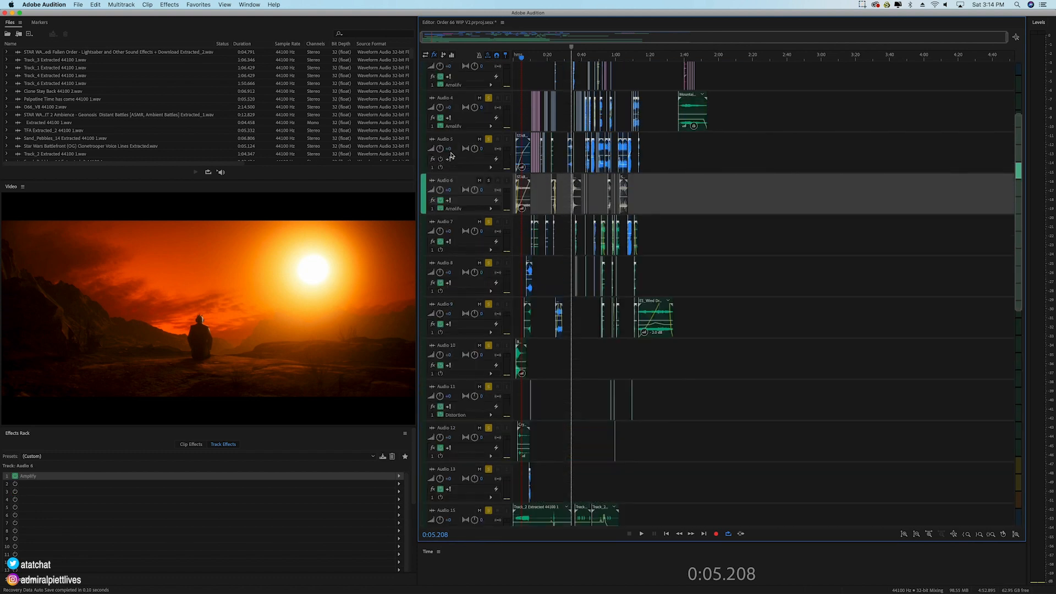
scroll(451, 155, up, 3)
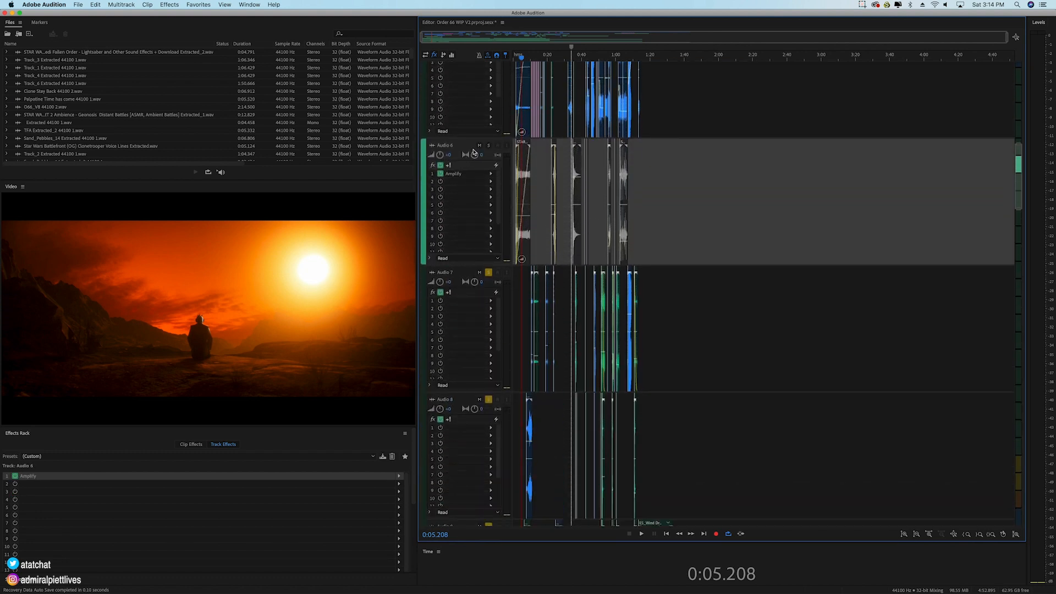
click(443, 54)
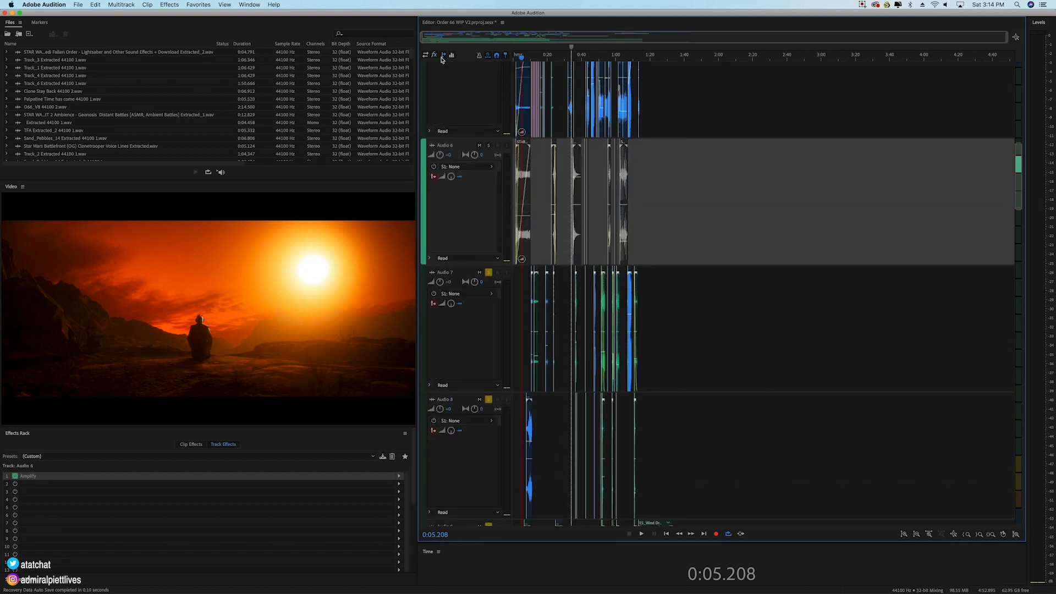
click(470, 167)
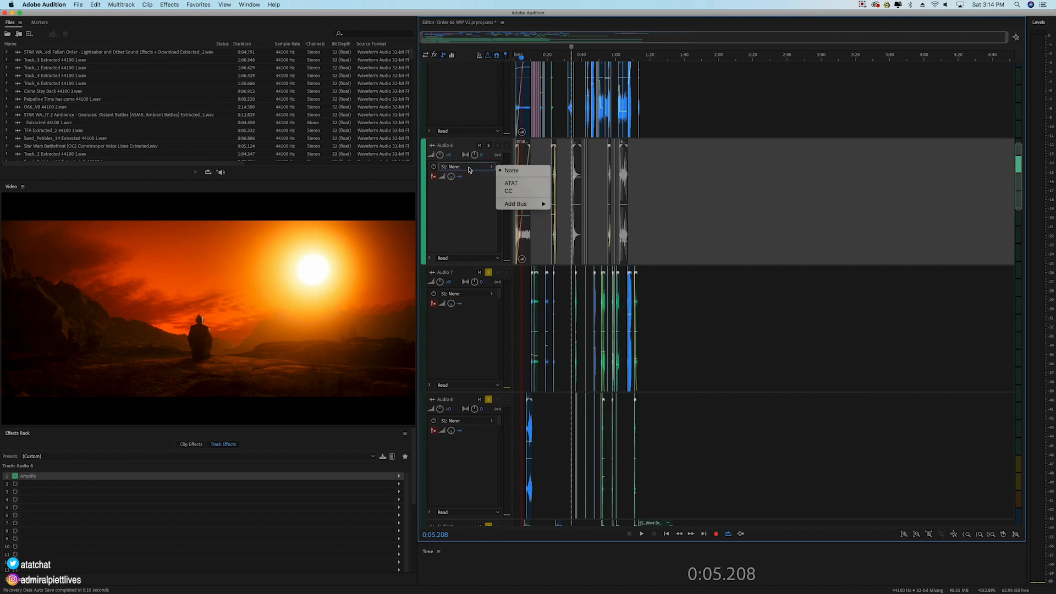
click(508, 183)
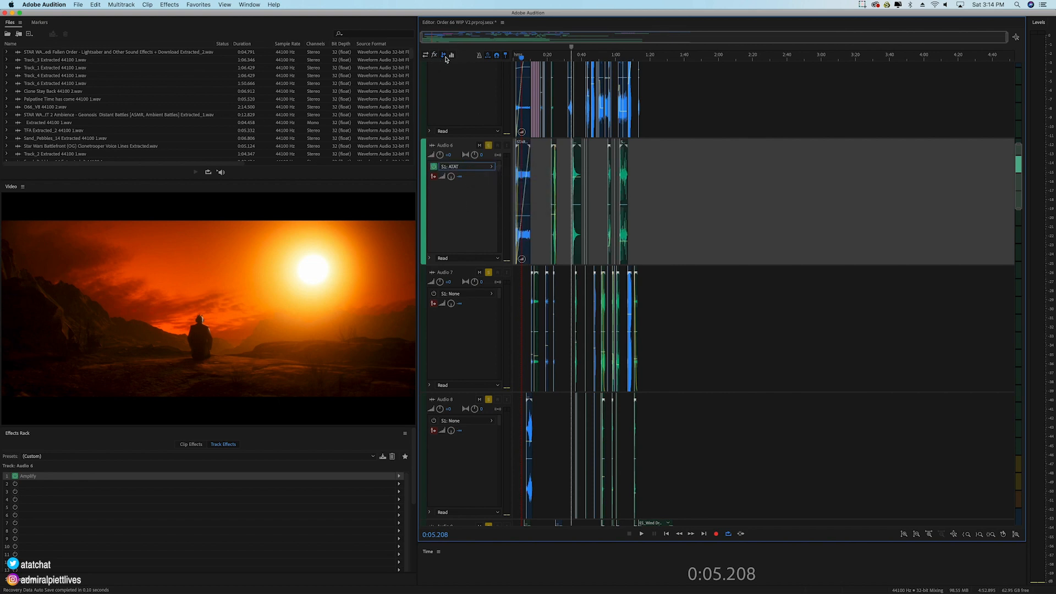
Step: Turn off solo on the ATAT and CC buses
scroll(469, 216, down, 10)
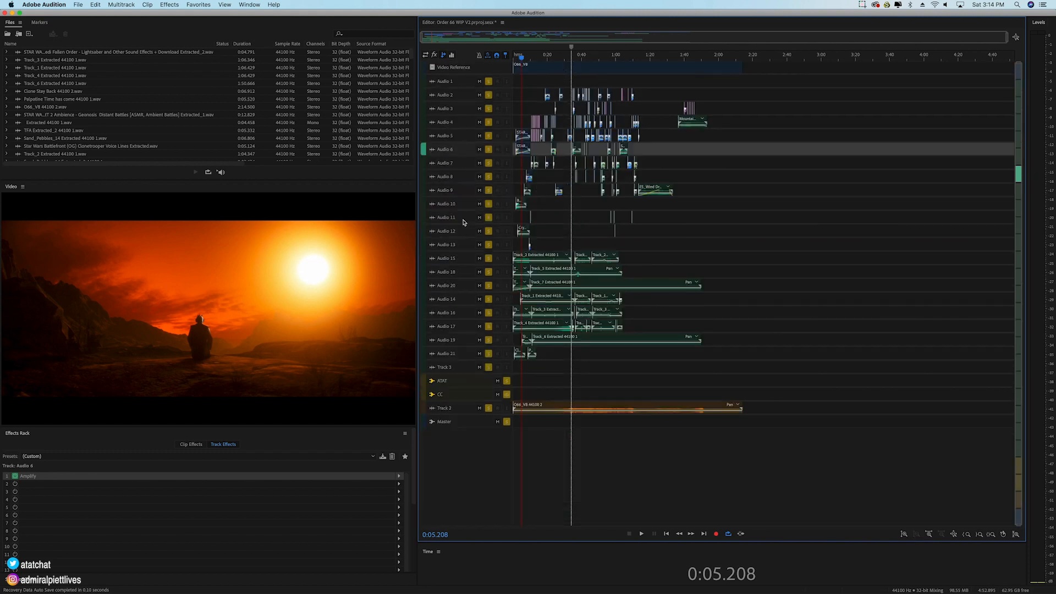
click(507, 381)
click(507, 395)
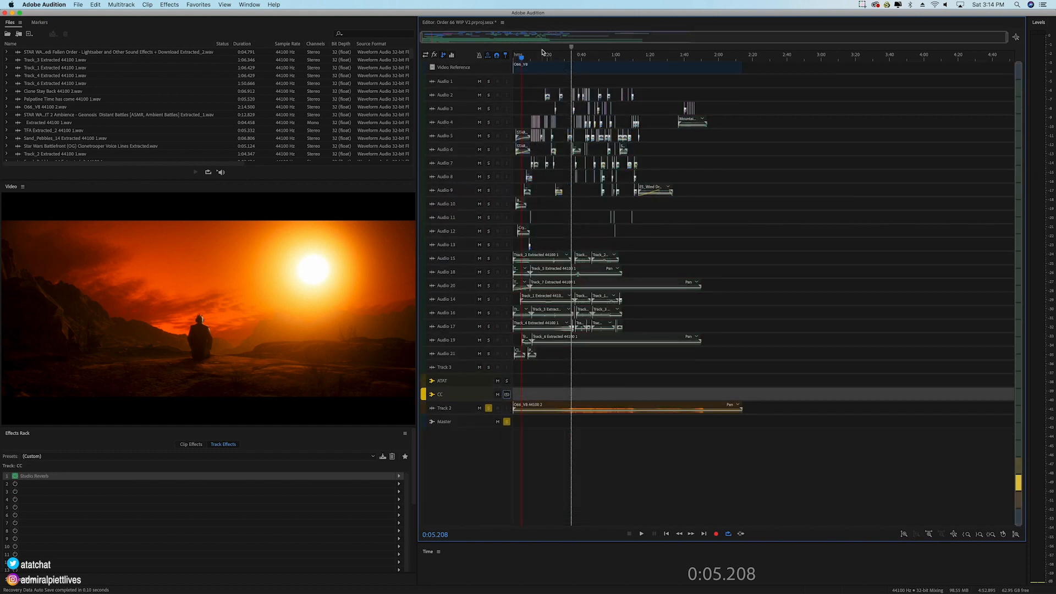
Step: Scrub the video to about 1:46, return the playhead to the start, and play the session briefly
click(704, 58)
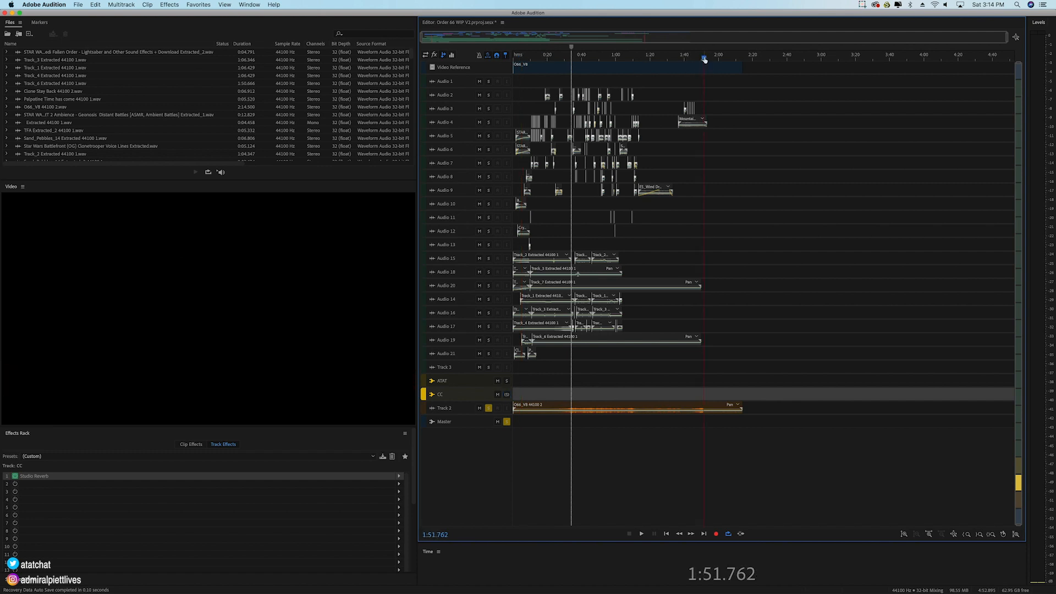
drag(703, 59, 695, 58)
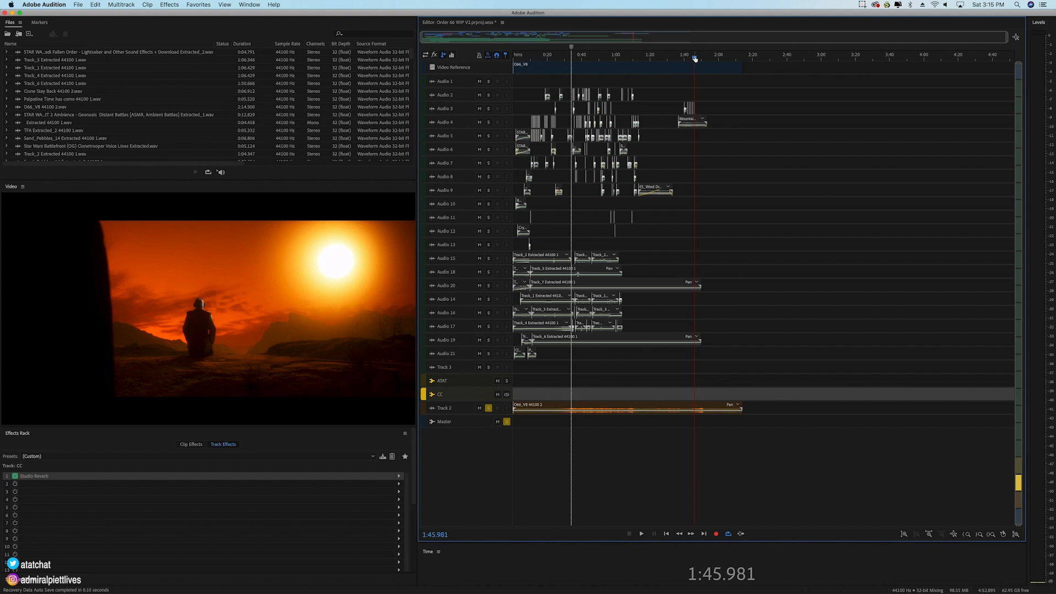
drag(695, 59, 493, 67)
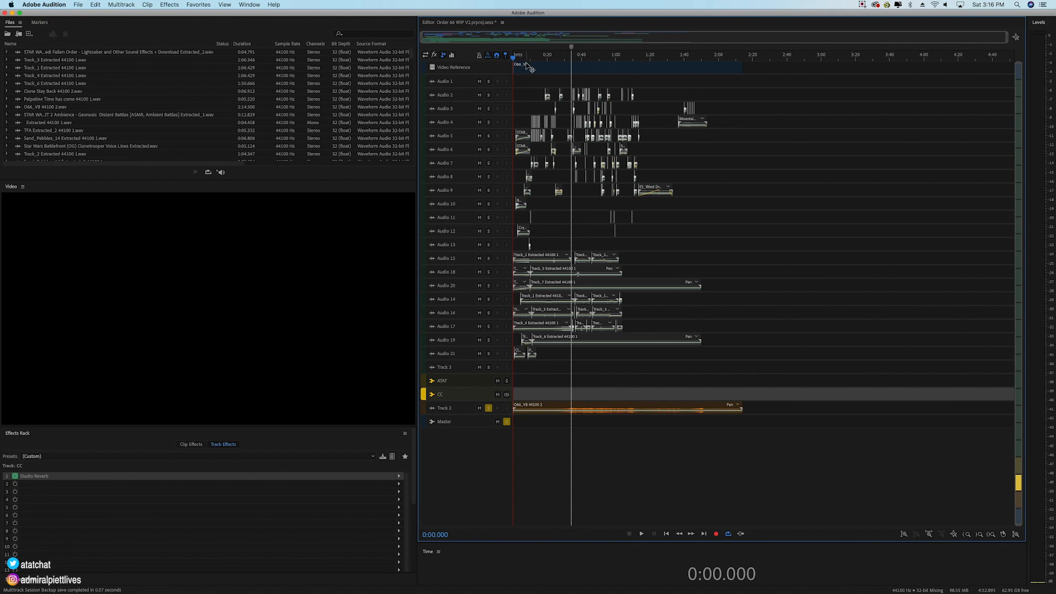
drag(522, 60, 507, 60)
key(space)
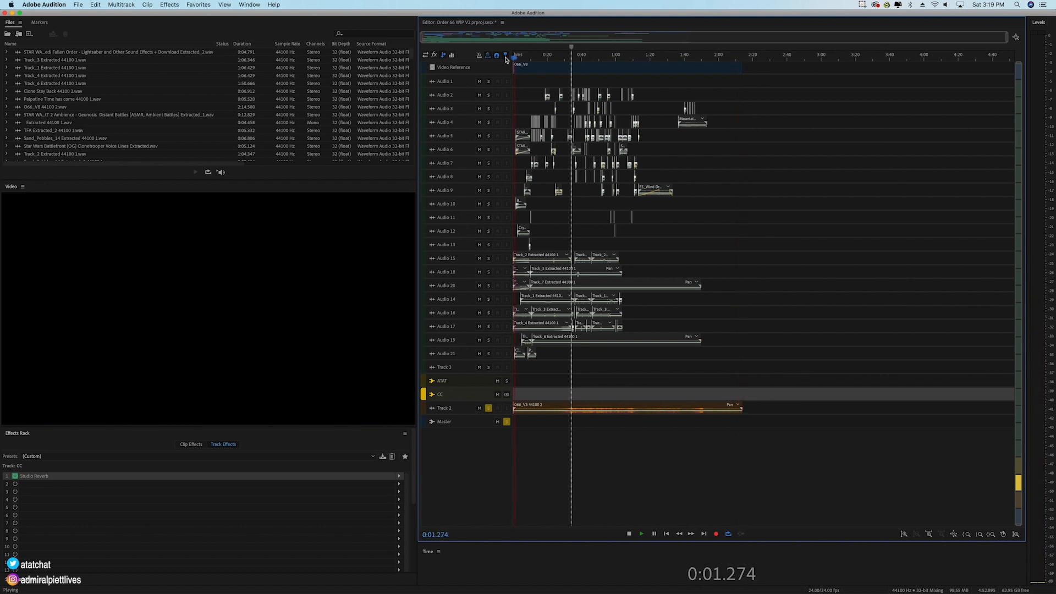
key(space)
Step: Examine the music clips on Audio 15 through Audio 21 by selecting different groups, and clear the selection
scroll(516, 59, up, 10)
drag(592, 240, 764, 355)
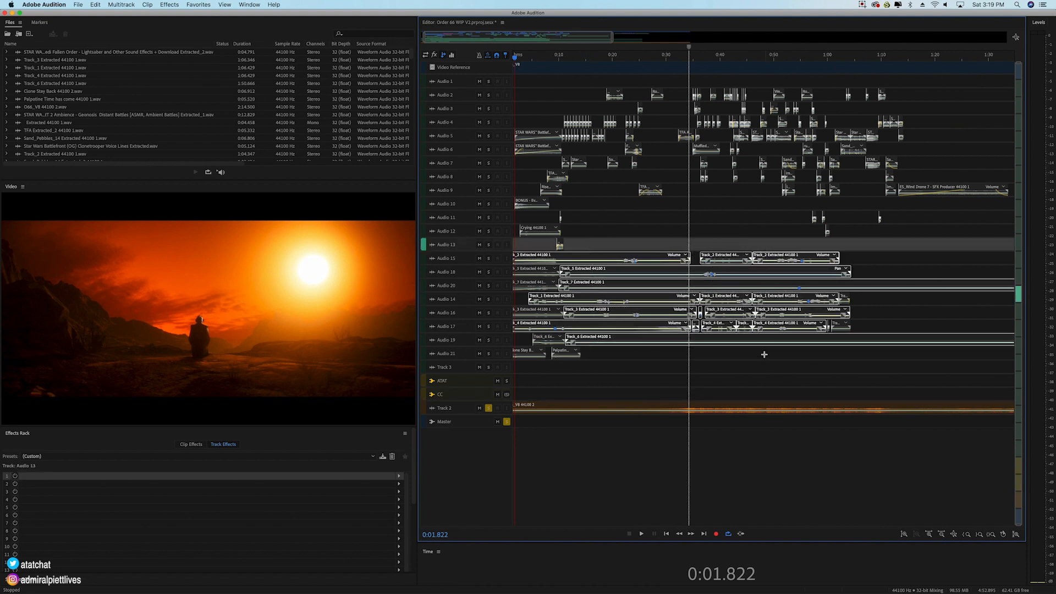
click(528, 248)
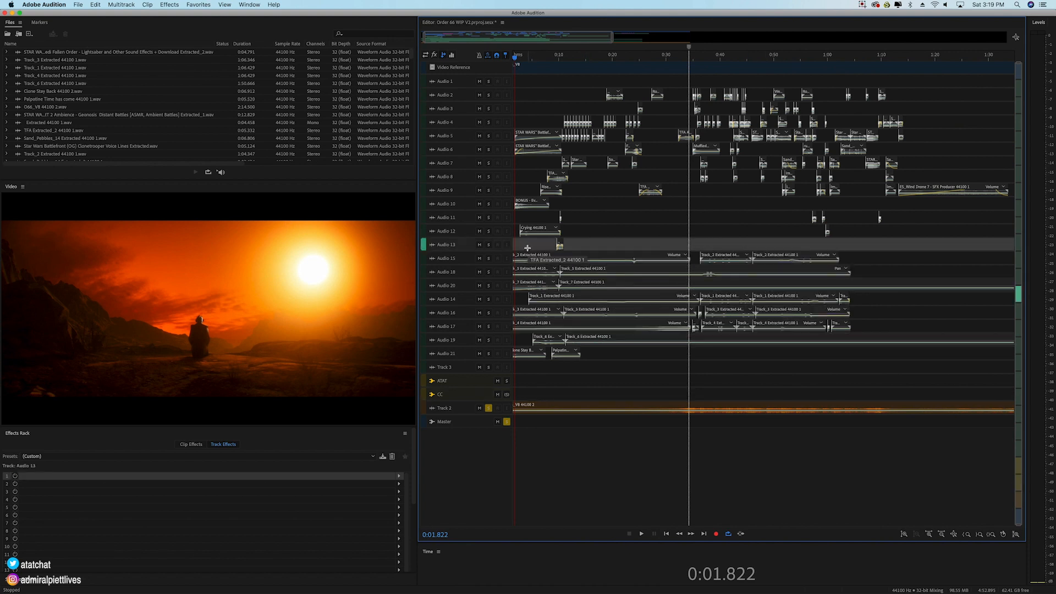
drag(667, 242, 777, 352)
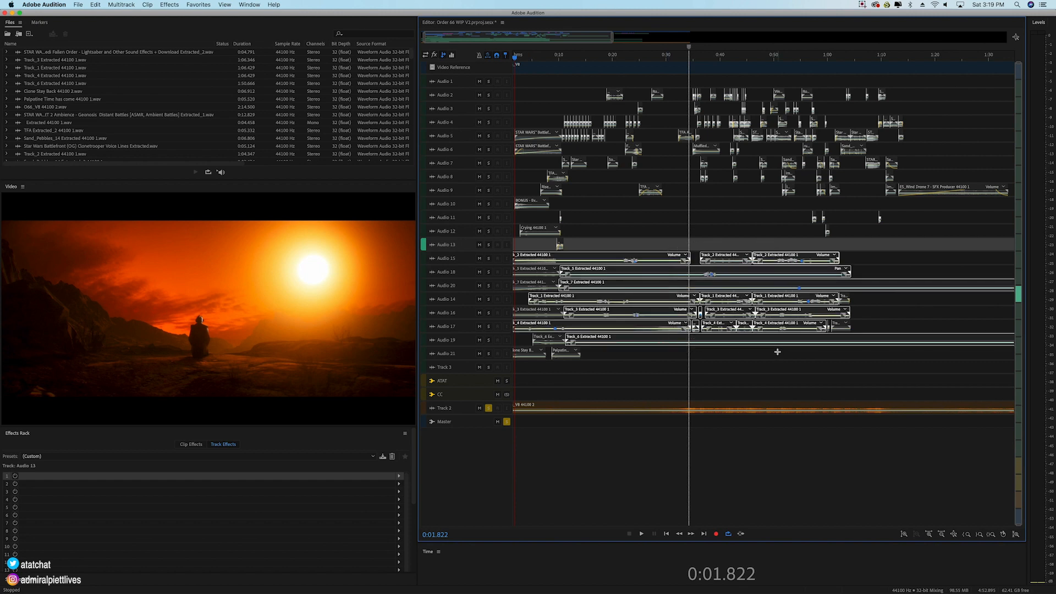
drag(608, 370, 528, 259)
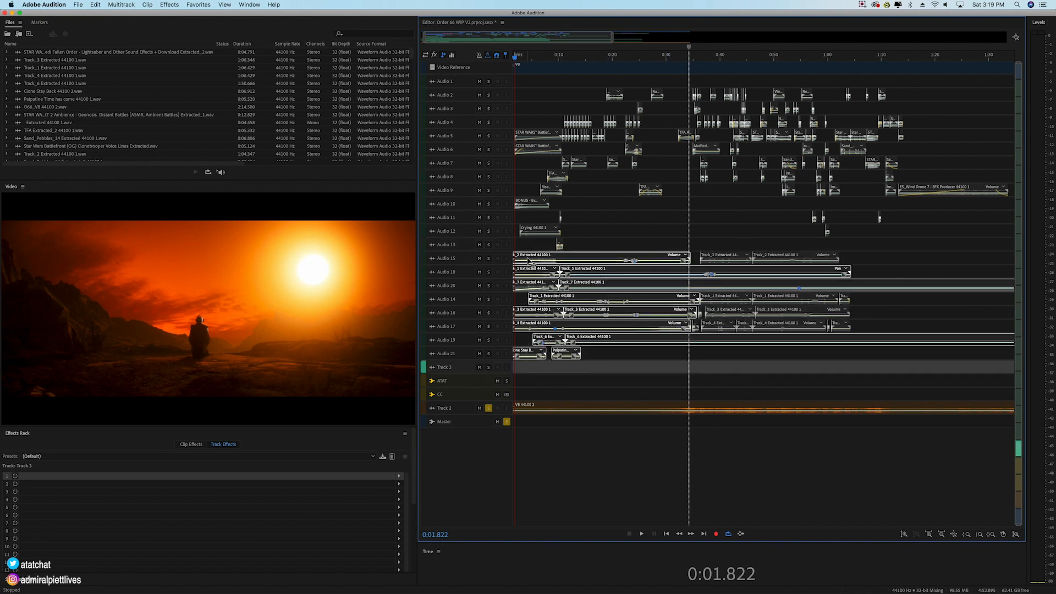
drag(642, 235, 778, 354)
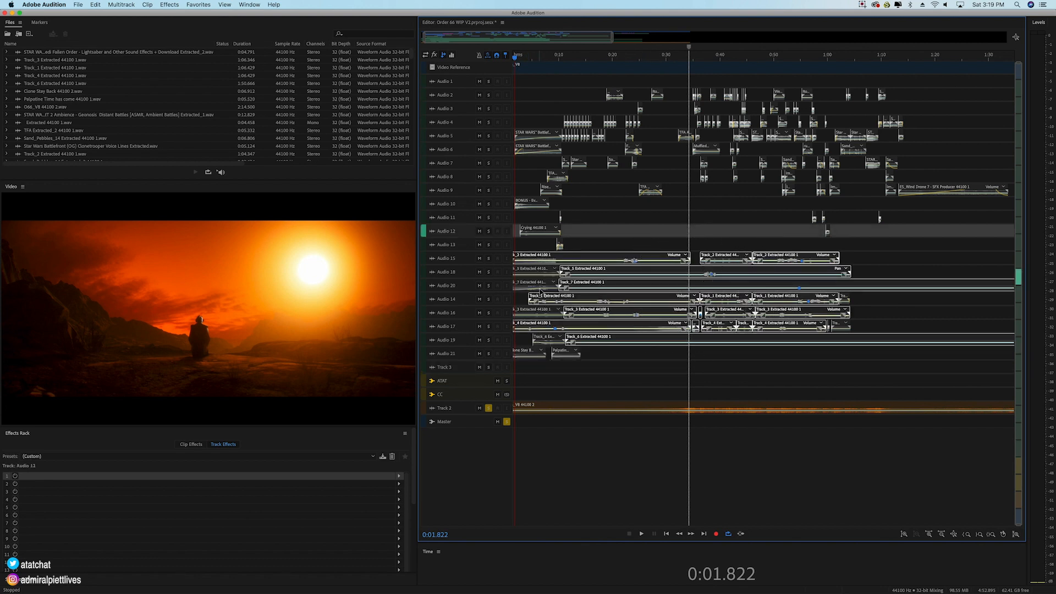
click(600, 373)
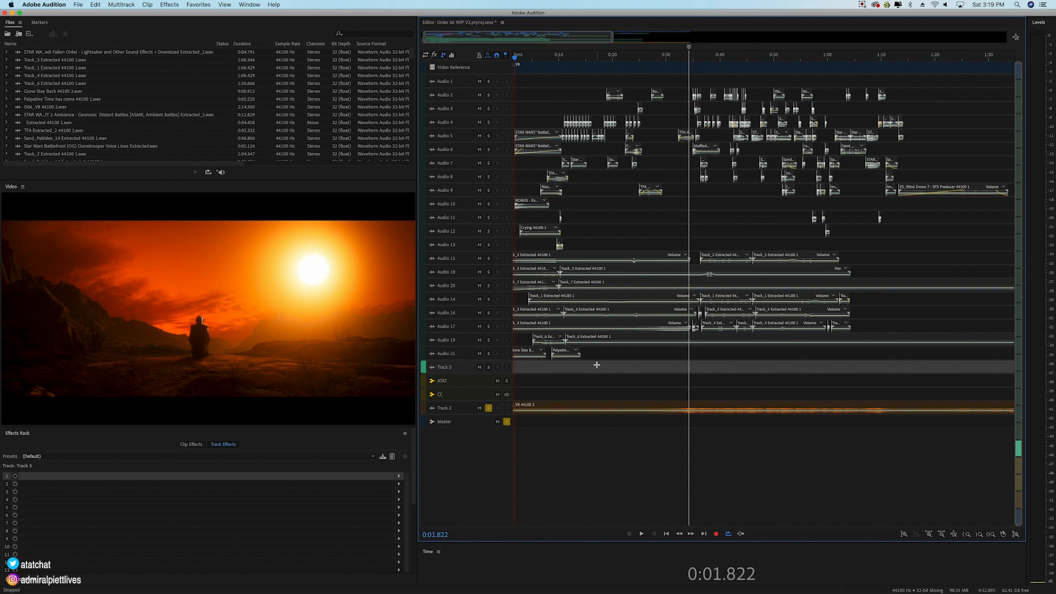
Step: Turn off solo on Track 2 and mute it, and play the multitrack mix from the start
click(488, 409)
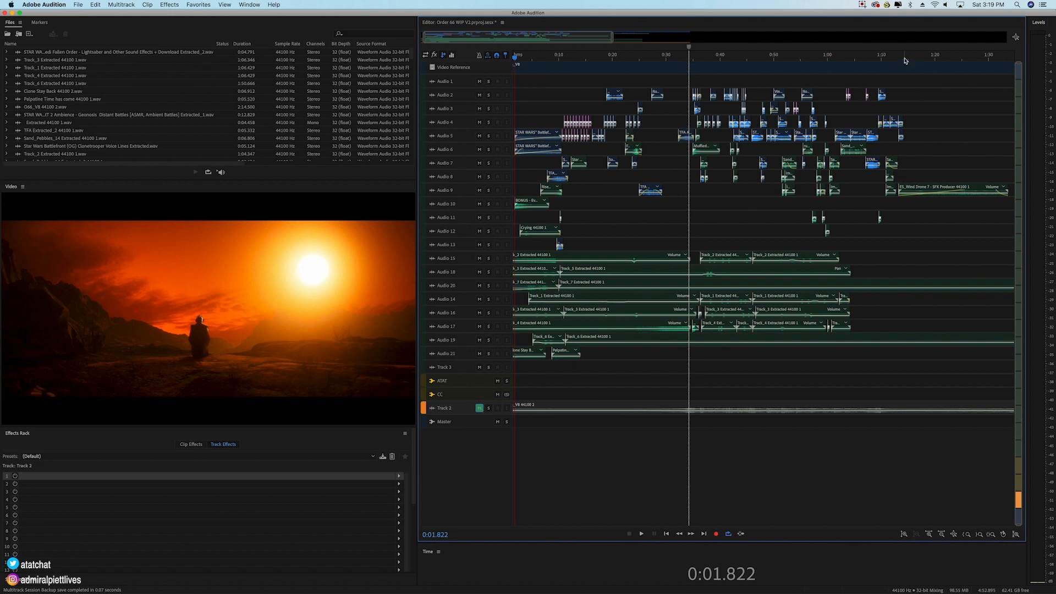
key(Home)
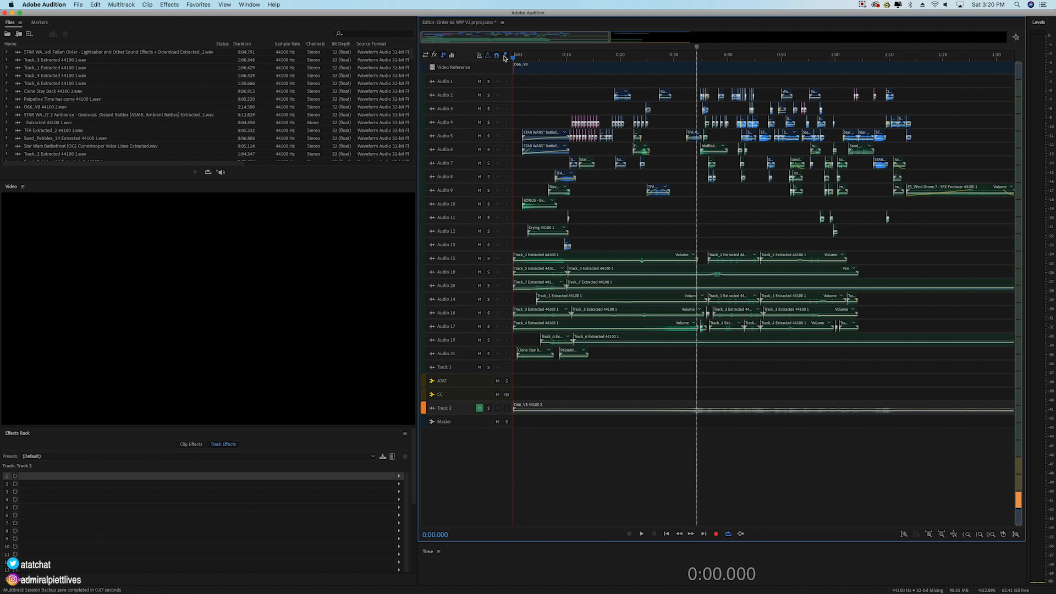
key(space)
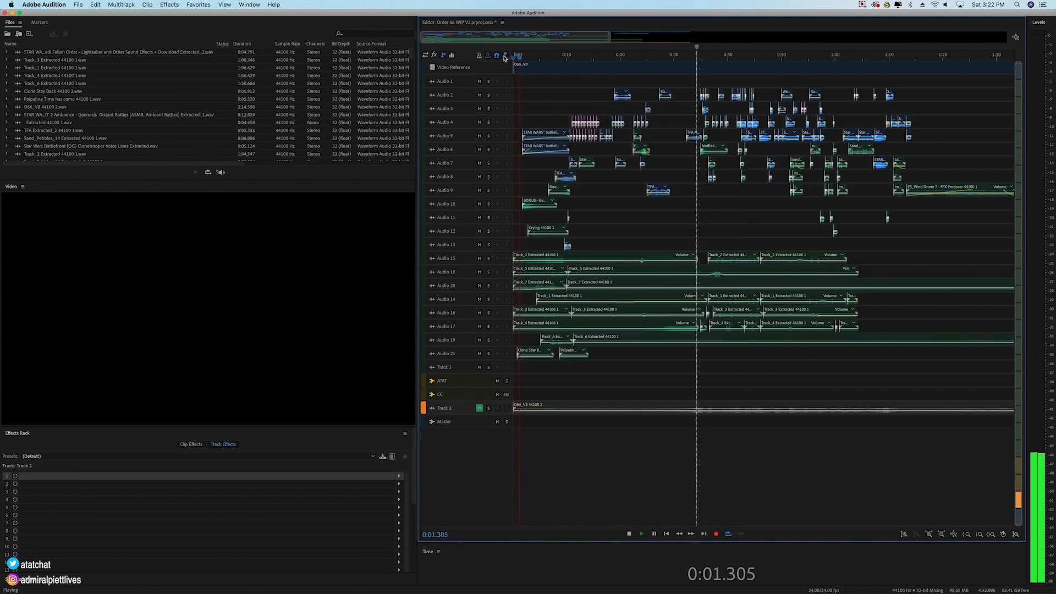
key(space)
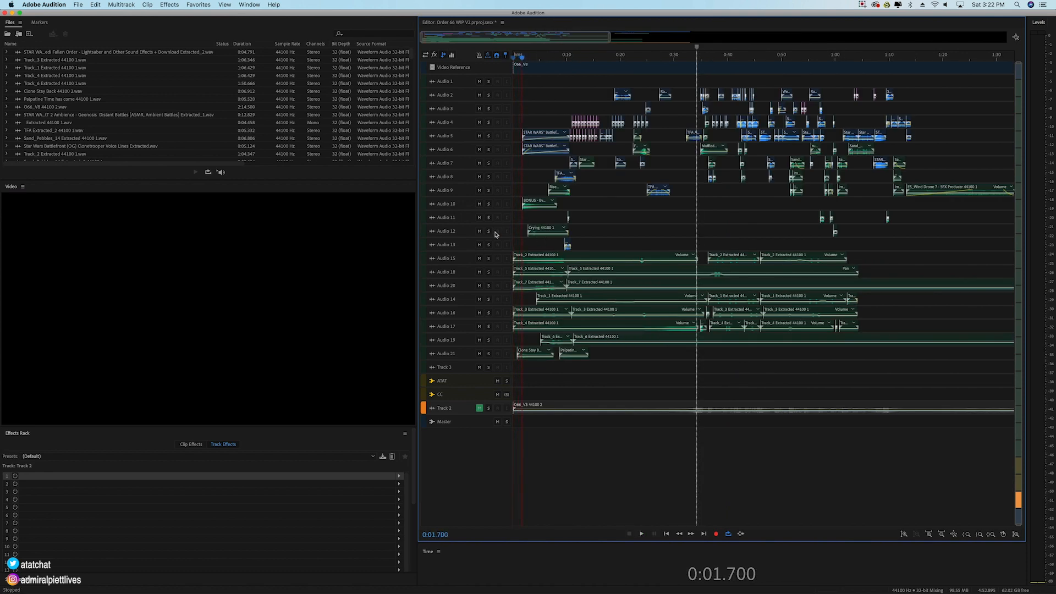
Step: Look over the source files, the first battle clip on Audio 5, and the ATAT bus's track effects
scroll(471, 235, up, 5)
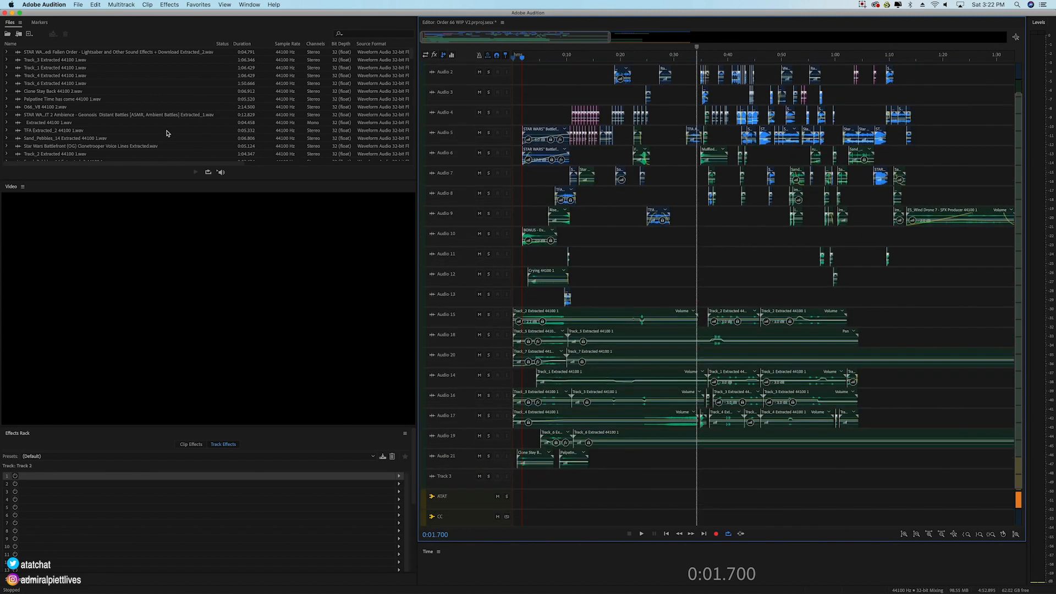
click(168, 132)
scroll(70, 152, down, 10)
scroll(70, 137, up, 10)
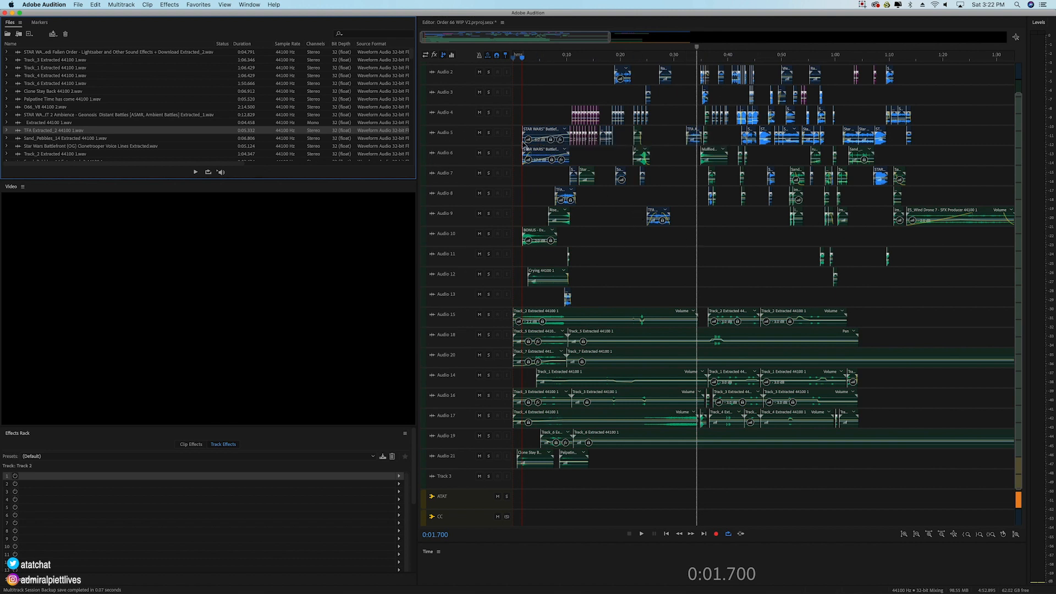
click(545, 134)
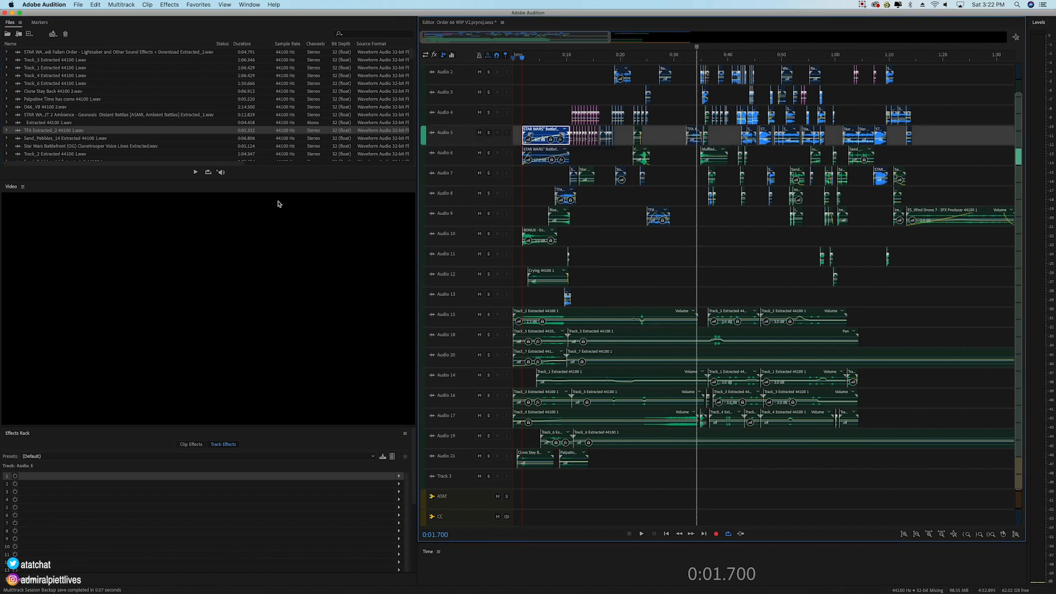
click(461, 502)
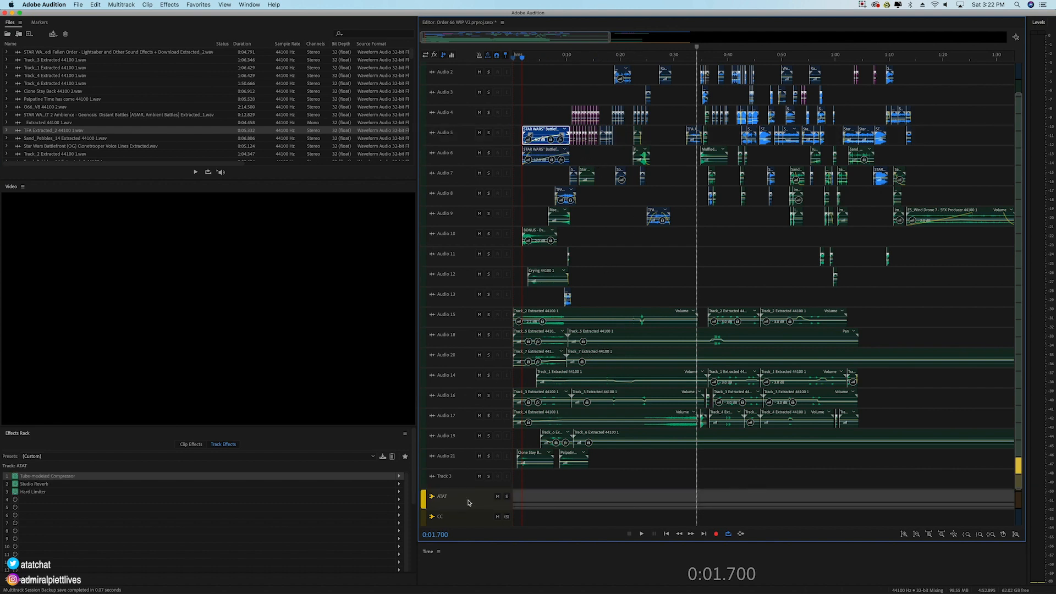
Step: Review the track effects on the CC, ATAT and Master buses, and select the Master's Multiband Compressor
click(468, 519)
scroll(469, 500, down, 3)
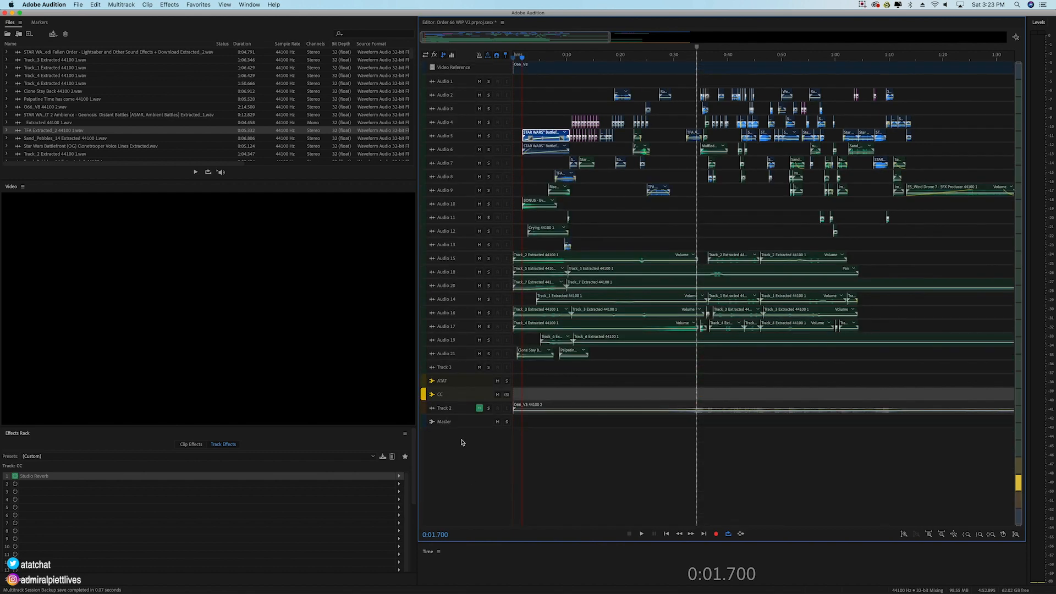
click(456, 383)
click(461, 396)
click(462, 424)
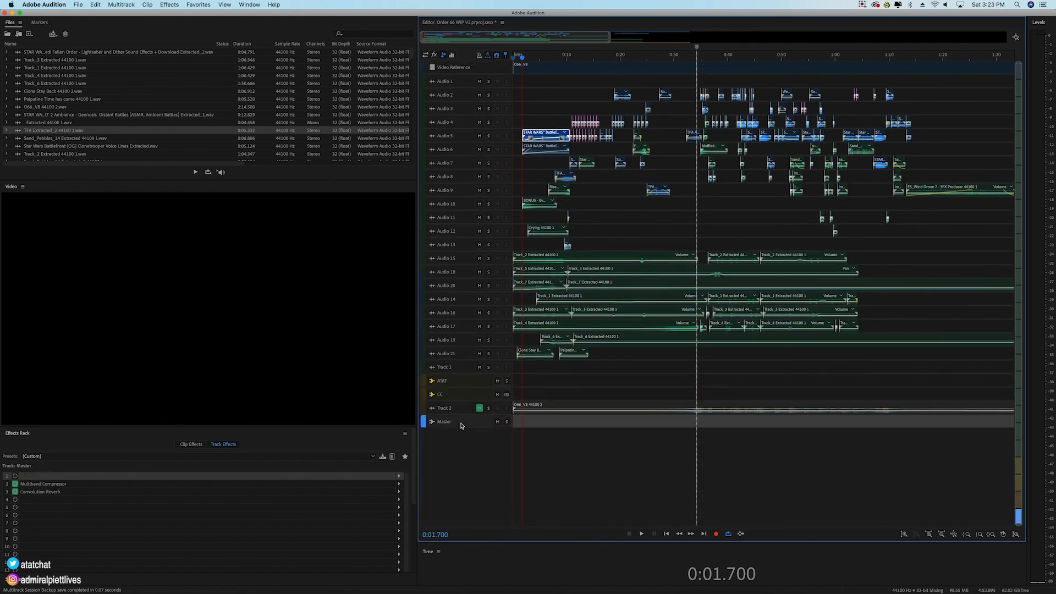
click(49, 485)
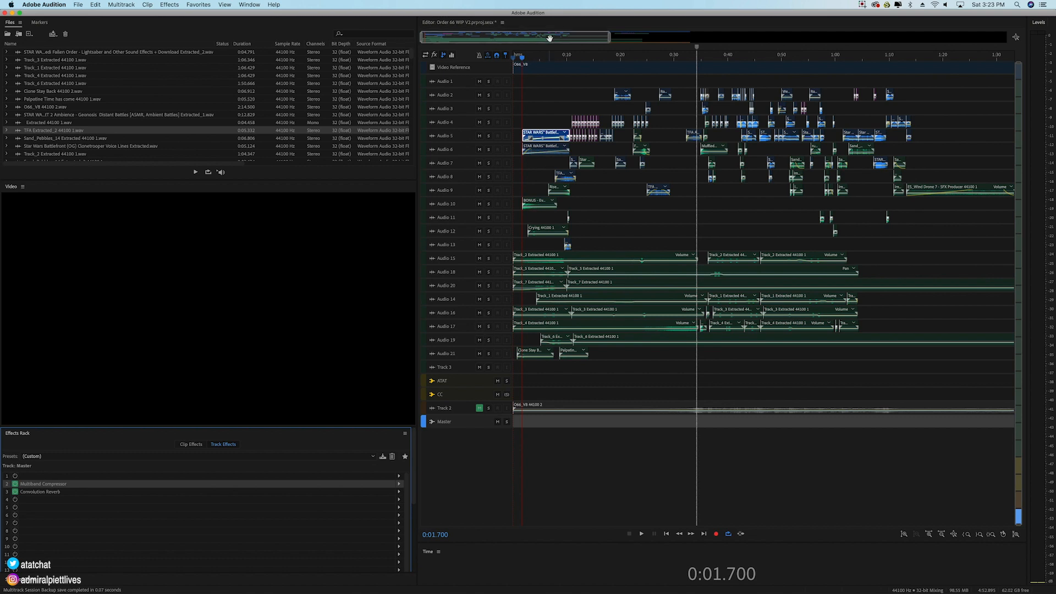
Step: Zoom the timeline to about the first 35 seconds and enlarge the Files panel to show more of the source list
scroll(536, 60, up, 5)
drag(461, 37, 454, 37)
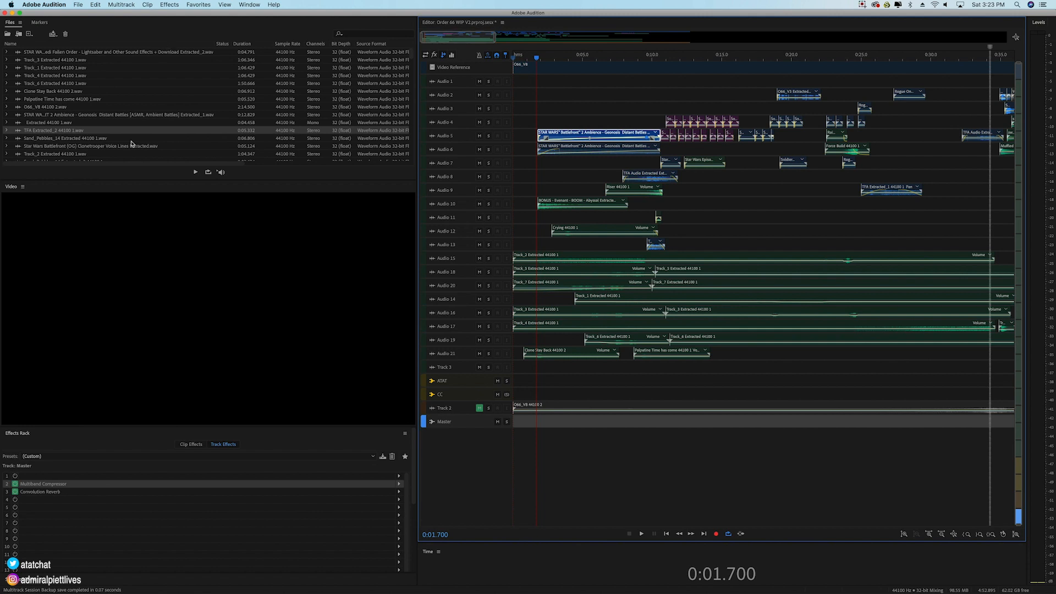
scroll(61, 117, down, 5)
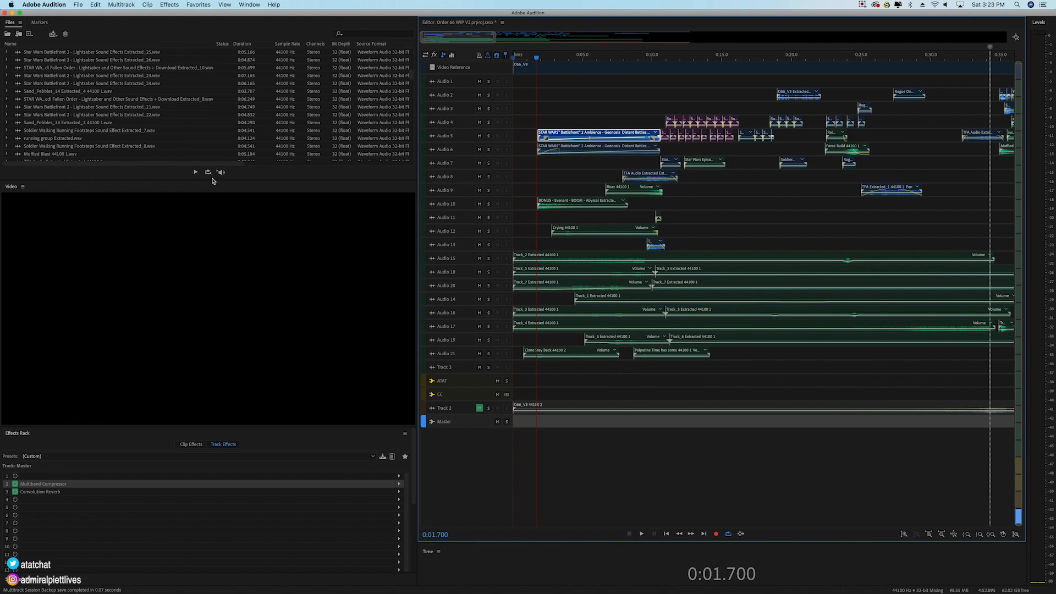
drag(212, 181, 214, 193)
drag(213, 392, 215, 425)
scroll(108, 266, down, 15)
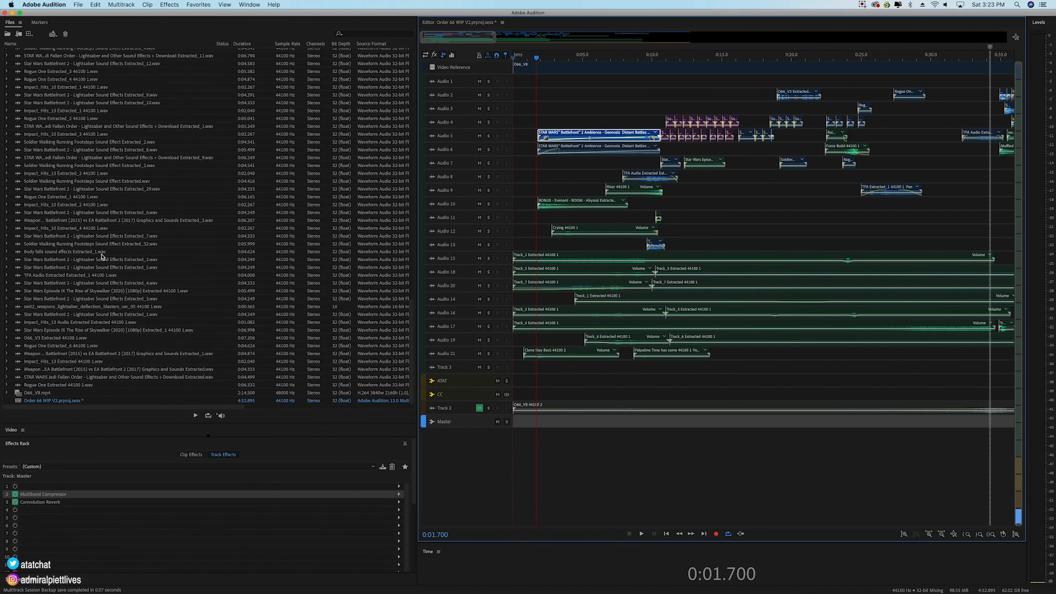
Step: Examine individual source sounds in the file list, including the Rogue One, weapon, impact, footstep, Riser and Force Build files
click(55, 386)
click(66, 378)
click(62, 370)
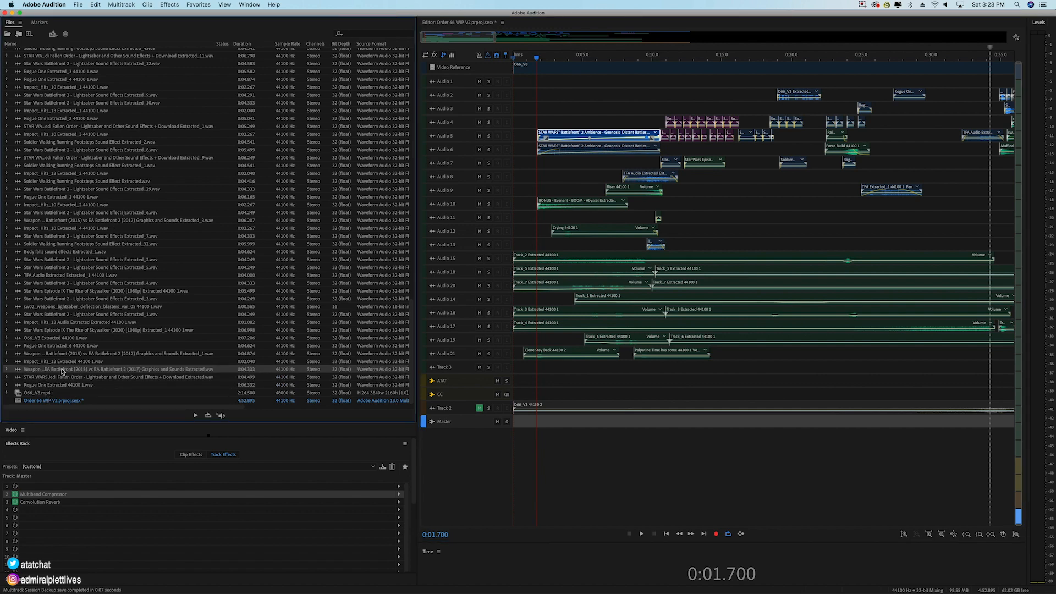
click(65, 362)
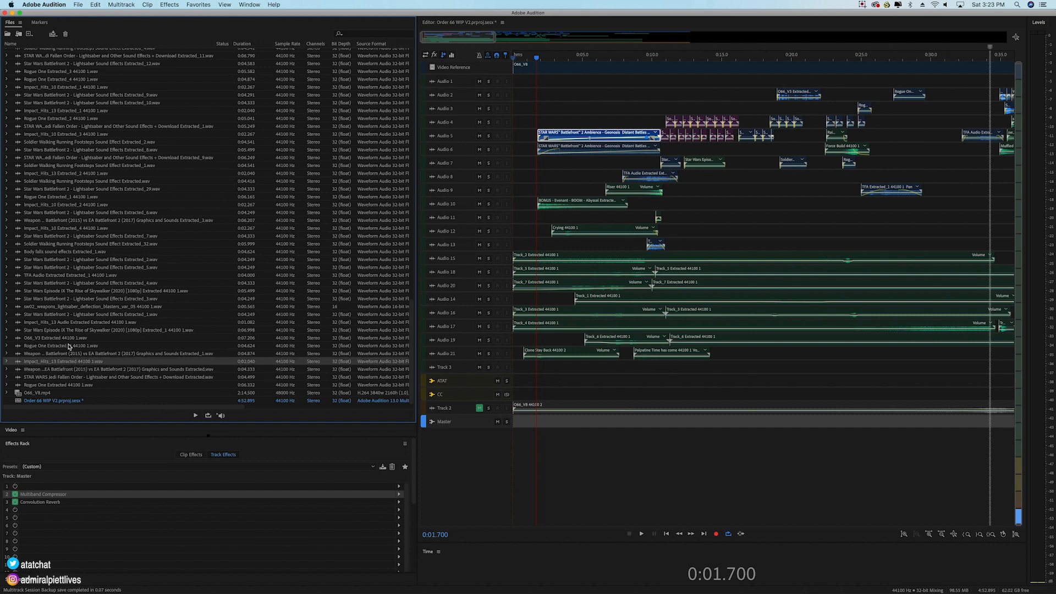
click(66, 339)
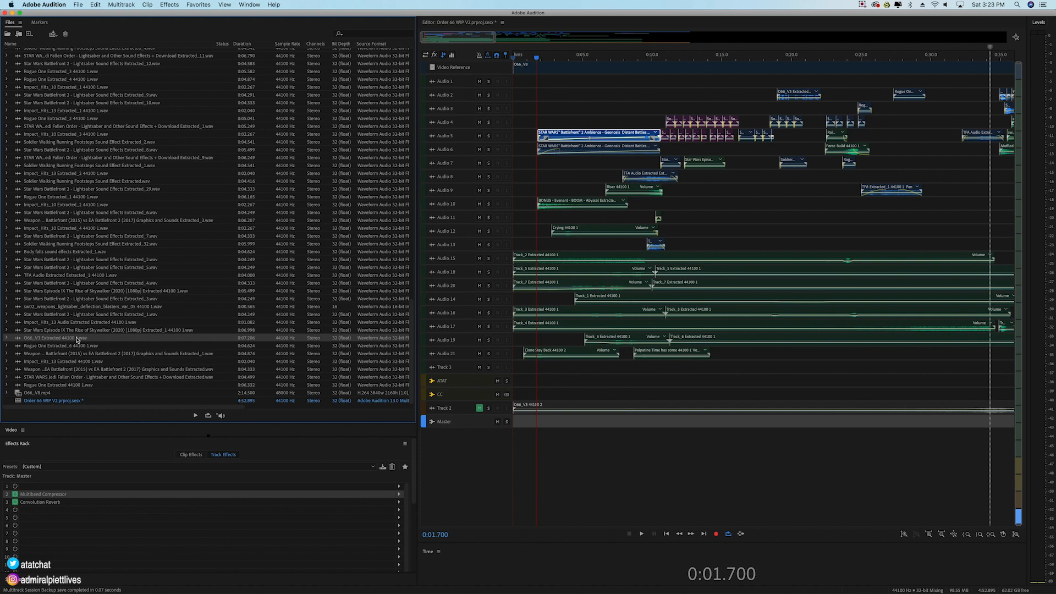
click(74, 307)
click(65, 275)
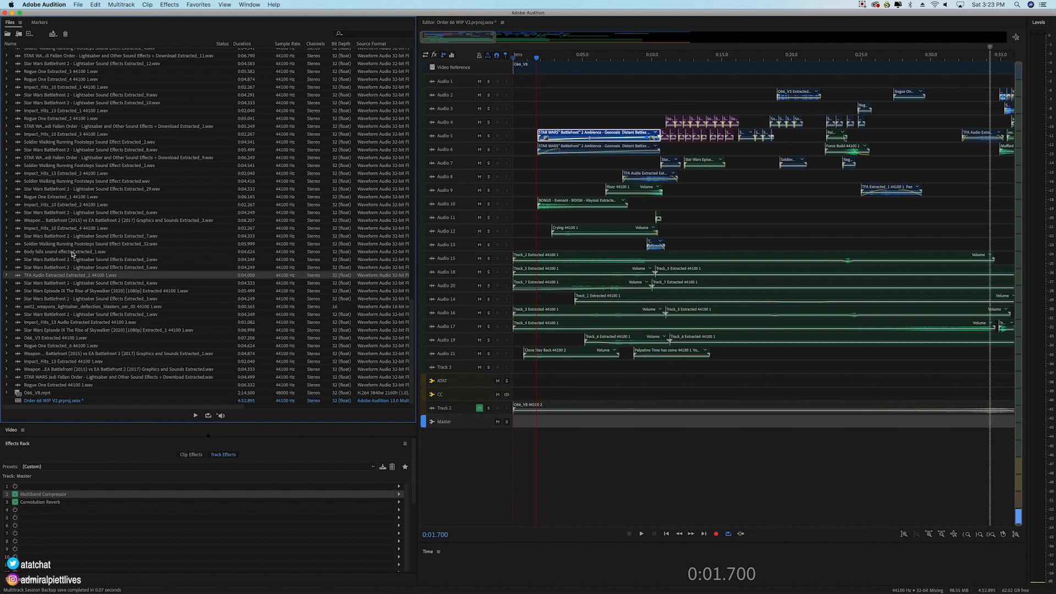
scroll(68, 242, up, 3)
click(55, 197)
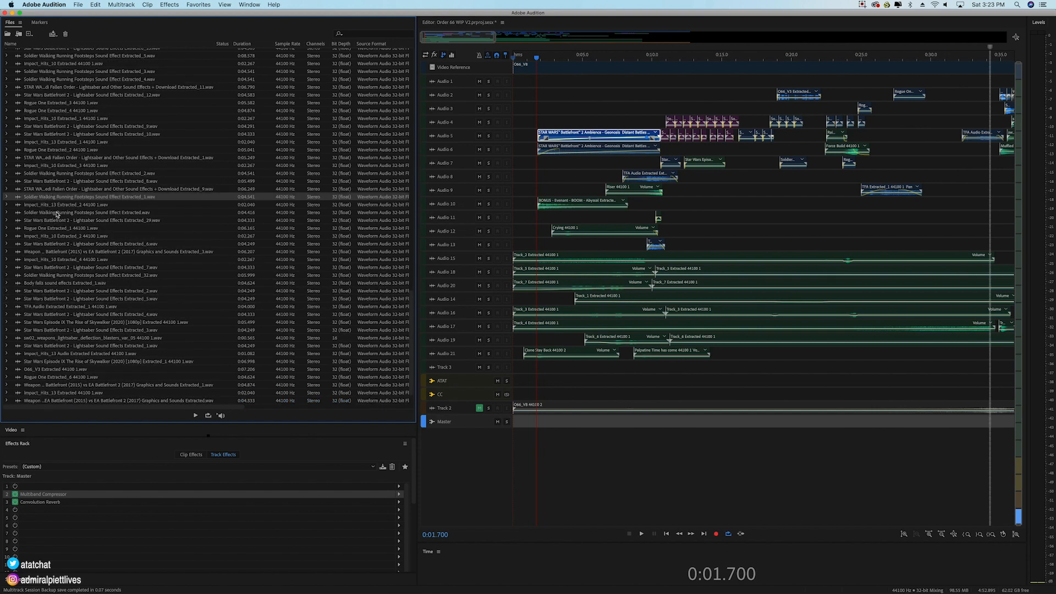
scroll(72, 204, up, 3)
scroll(68, 154, up, 5)
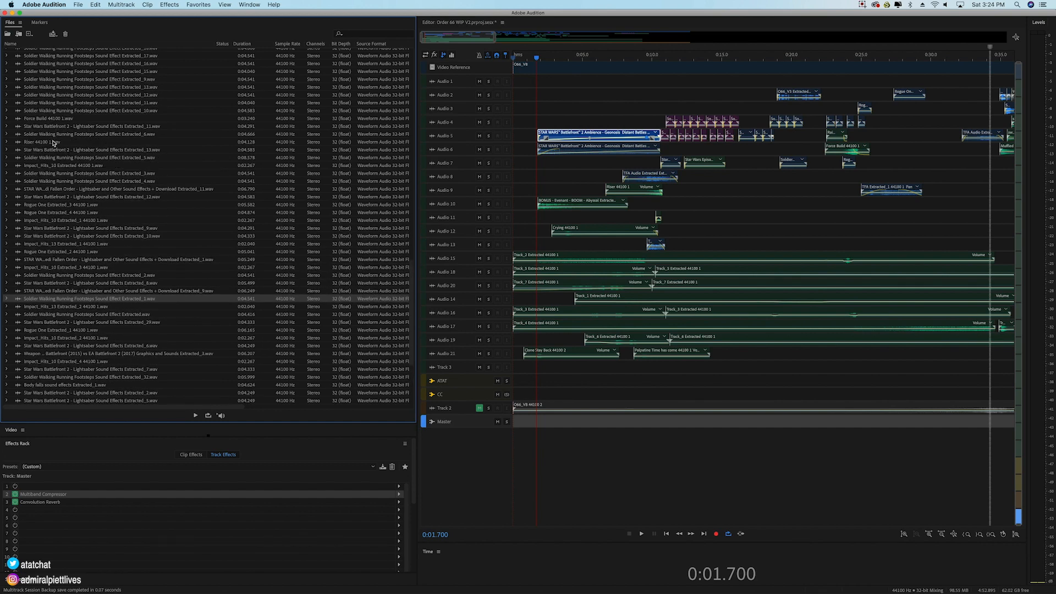
click(53, 142)
click(55, 119)
Step: Look through the full list of lightsaber, footstep and blaster source files, and select the Order 66 session file
scroll(69, 156, up, 1)
scroll(70, 160, up, 10)
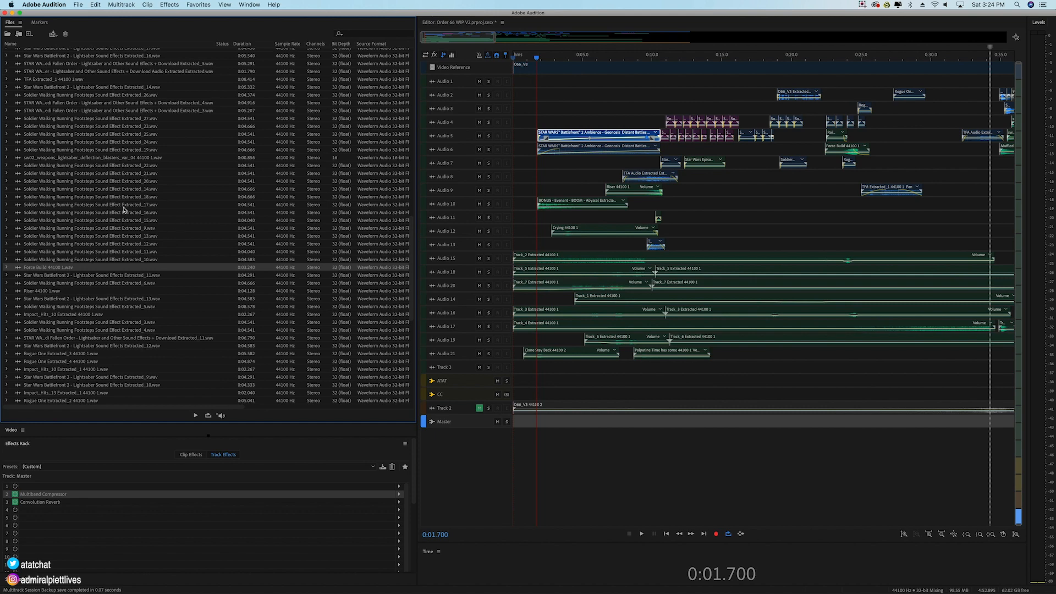
scroll(69, 213, up, 20)
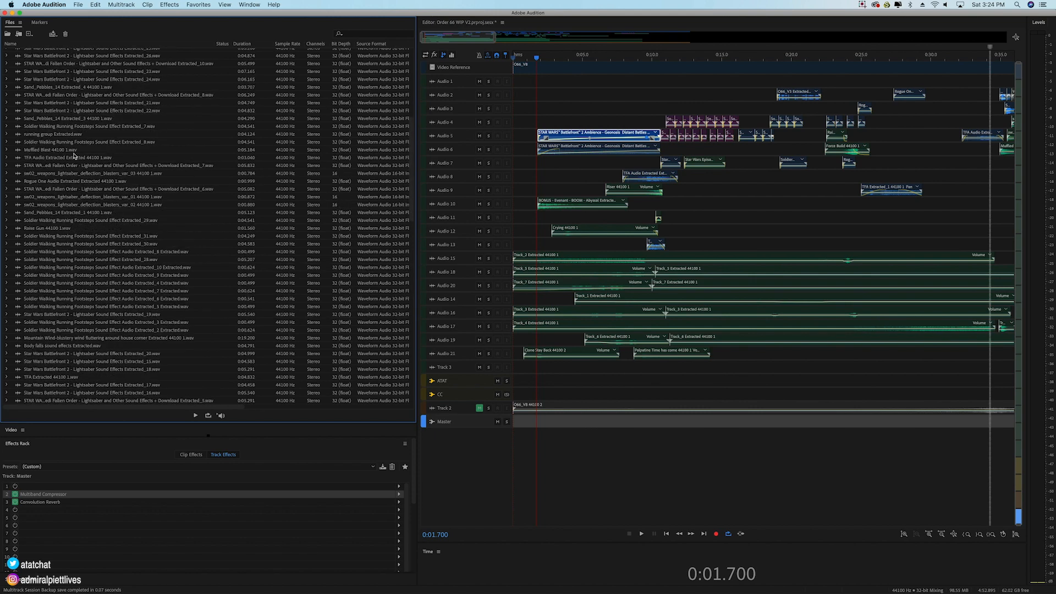
scroll(74, 157, down, 6)
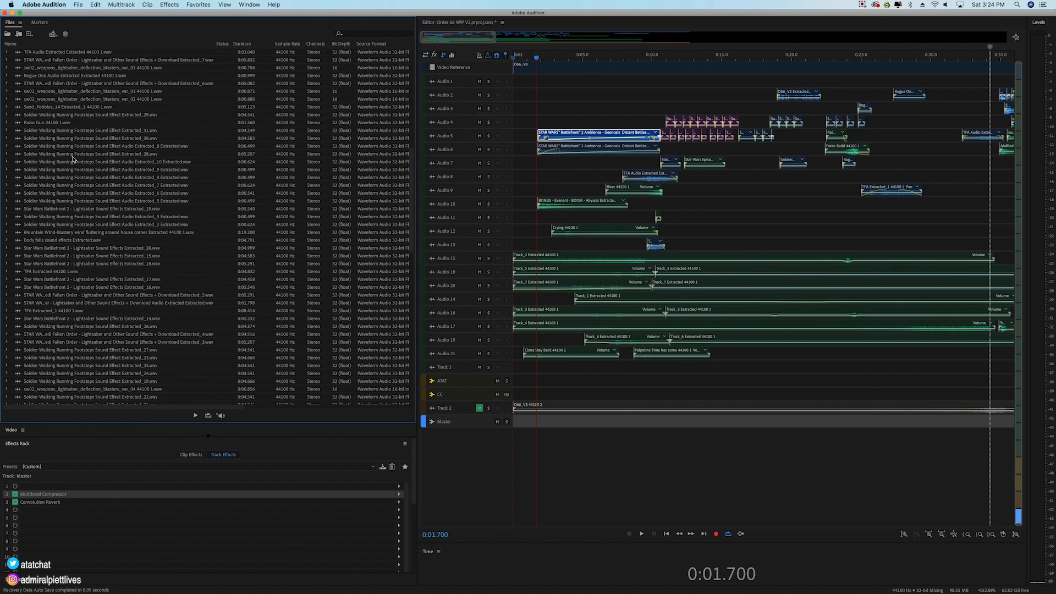
scroll(73, 160, down, 20)
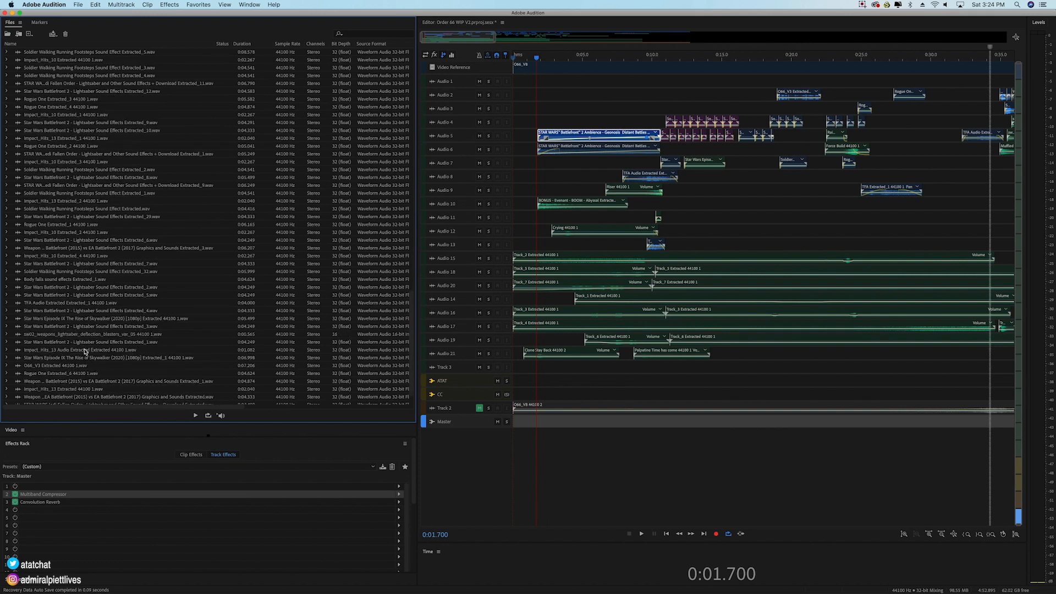
scroll(85, 352, down, 2)
scroll(86, 352, up, 10)
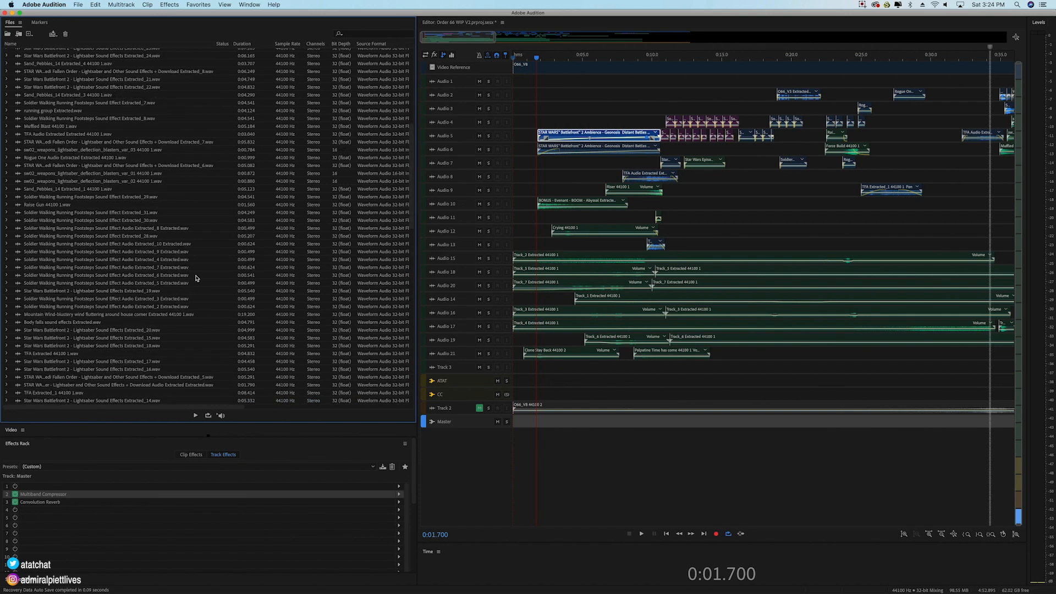
scroll(103, 263, up, 10)
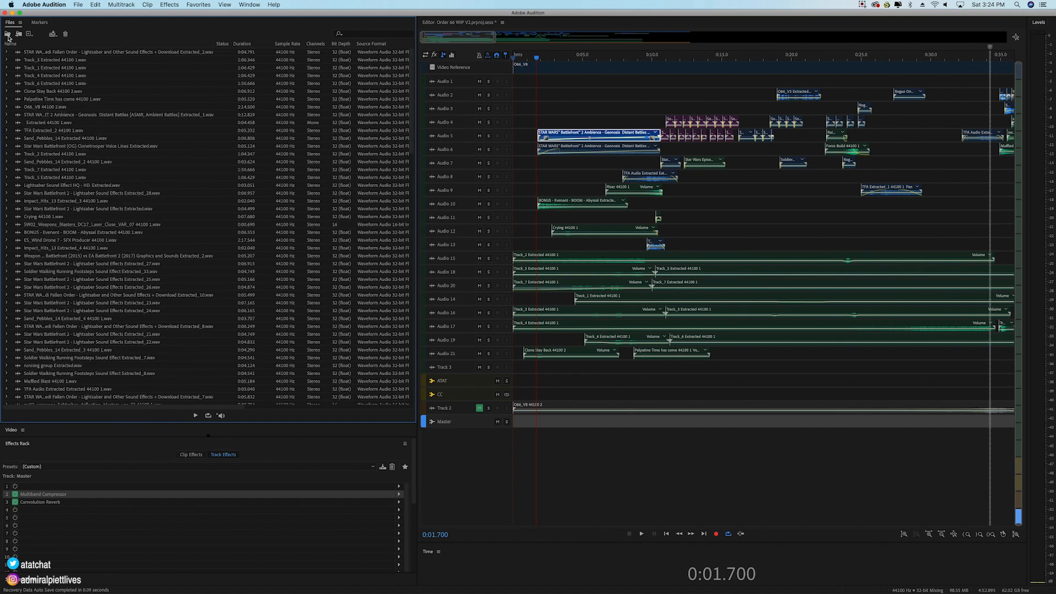
scroll(173, 316, down, 6)
scroll(174, 316, down, 15)
click(53, 401)
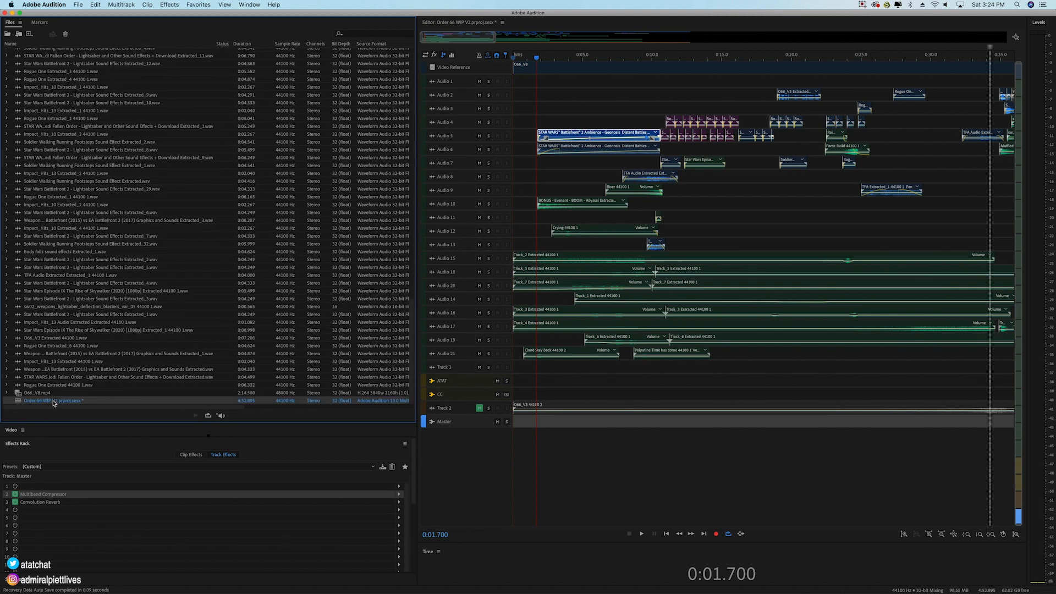
Step: Collapse the Files panel to give the video preview more room, and place the playhead at 0:06.687
click(591, 113)
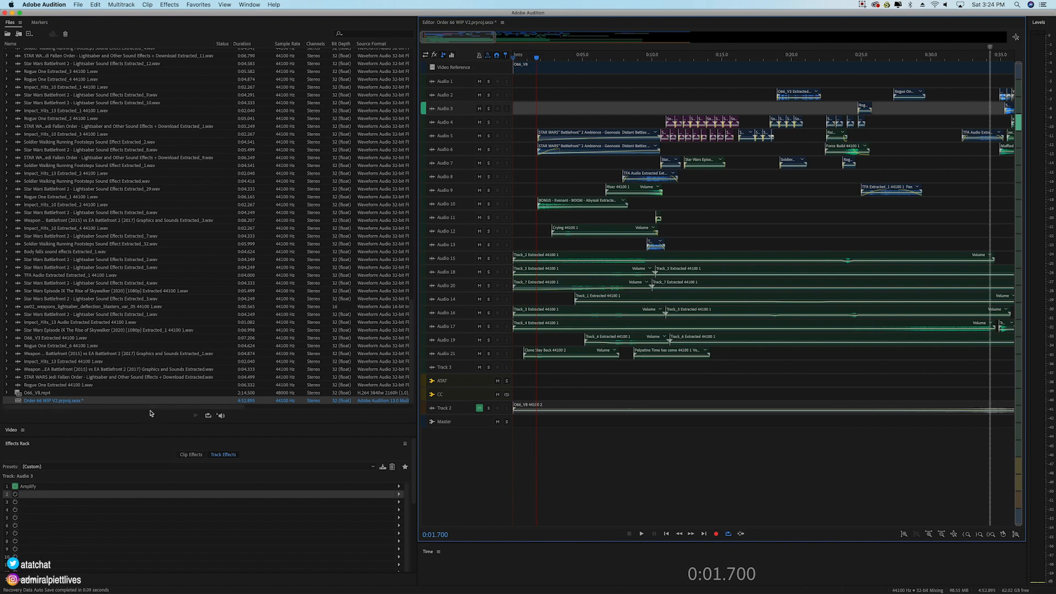
drag(228, 424, 220, 28)
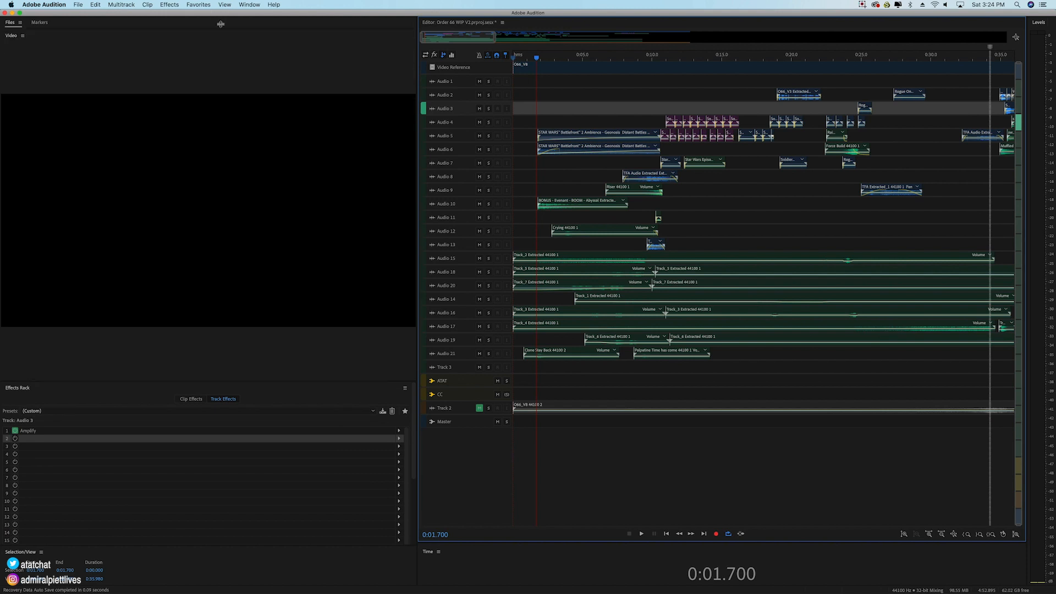
click(607, 58)
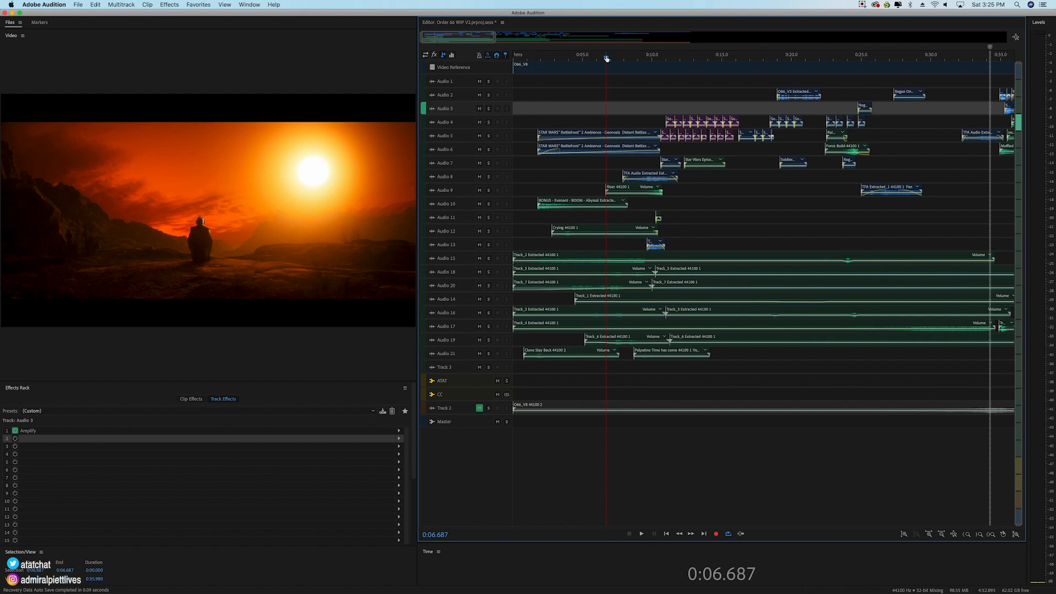
Step: Point out the music layers on Audio 15 through Audio 21 by selecting groups of their clips, and clear the selection
click(788, 268)
drag(530, 242, 660, 356)
drag(786, 229, 742, 325)
drag(713, 371, 573, 262)
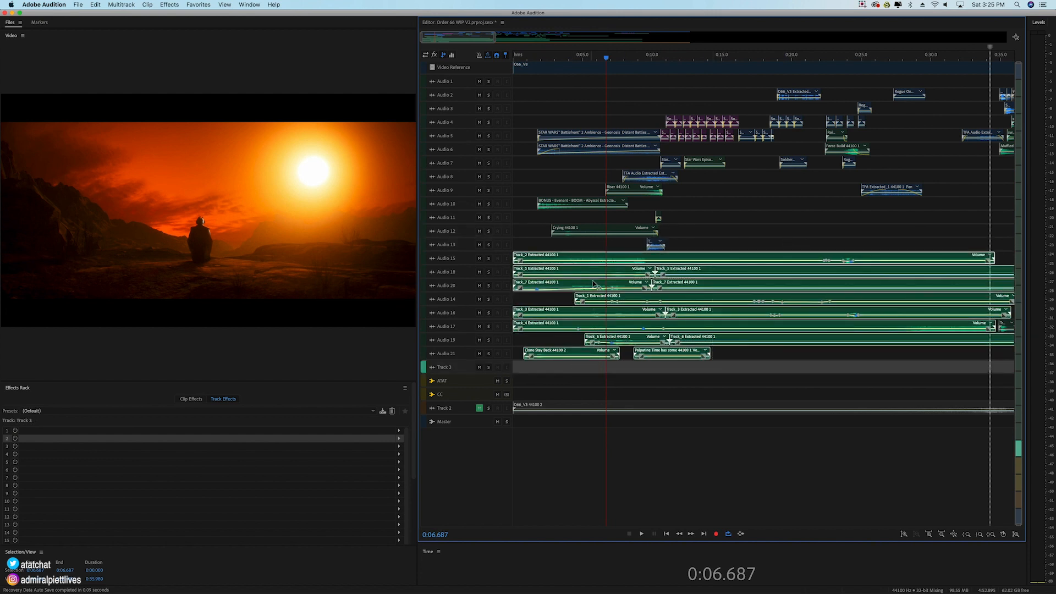
drag(975, 238, 1009, 342)
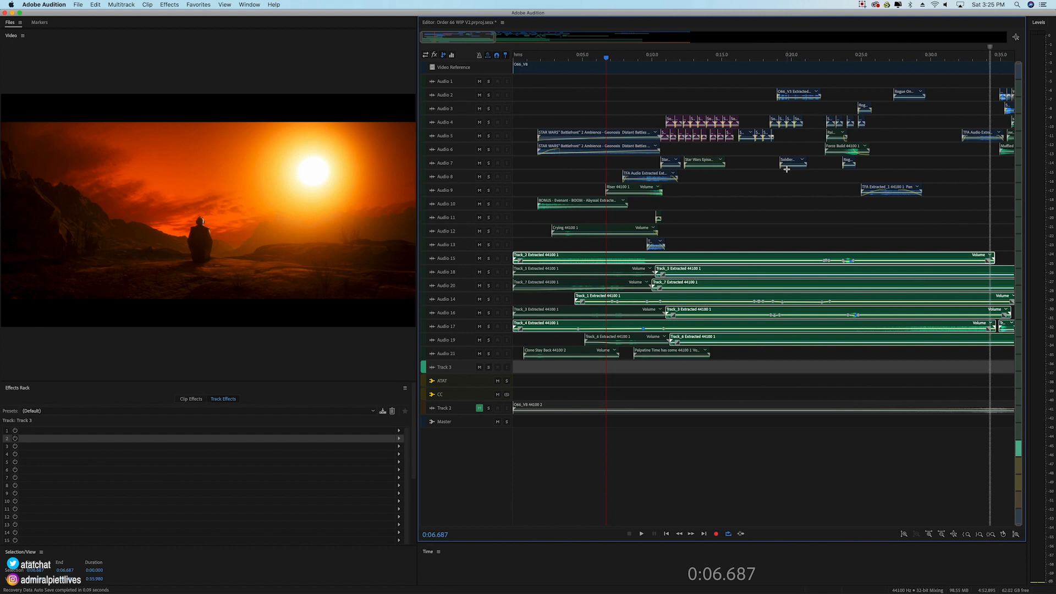
drag(523, 249, 631, 329)
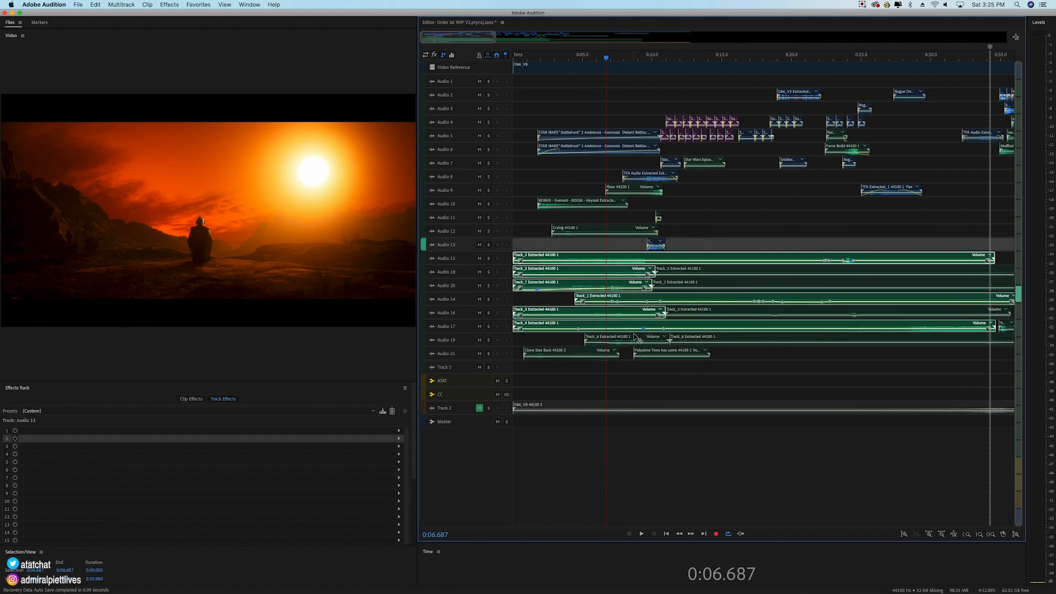
click(545, 98)
Step: Enlarge the track heights, select the range from about 0:01.3 to 0:10.6, play it, and extend its end to about 0:11.6
click(536, 58)
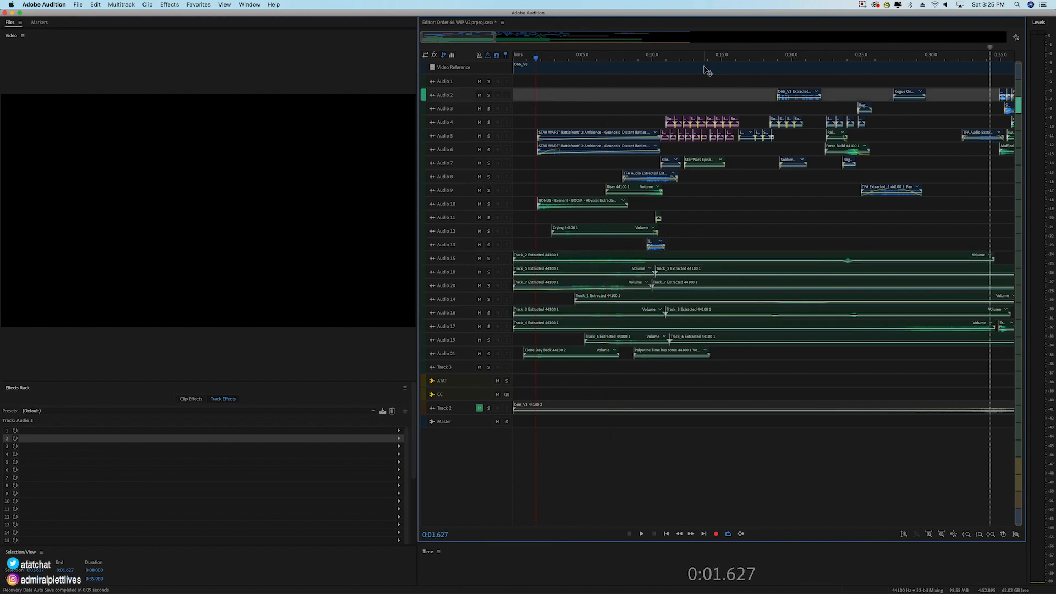
scroll(491, 157, up, 5)
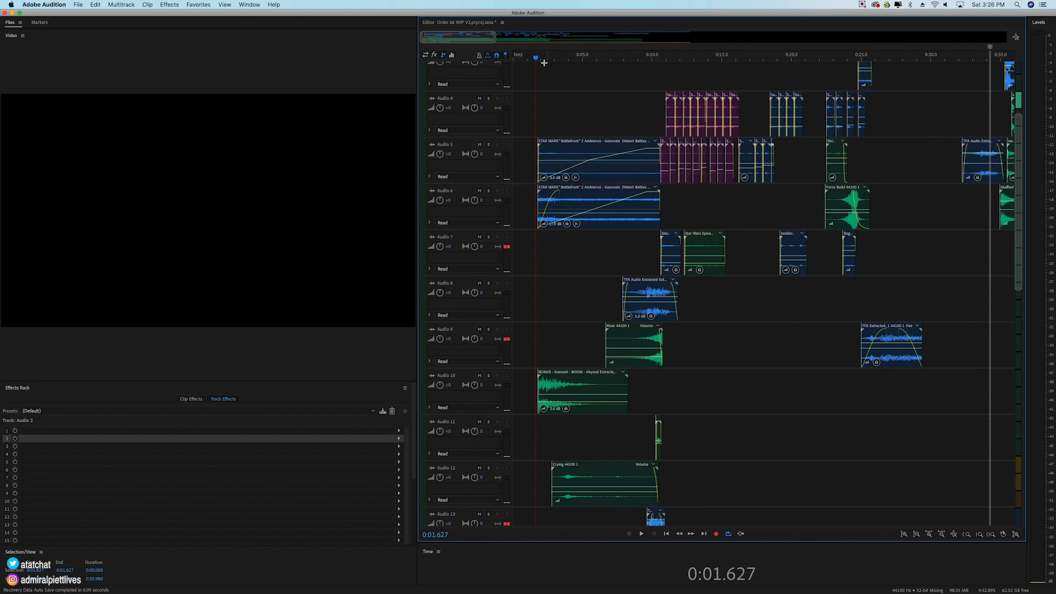
drag(537, 57, 660, 63)
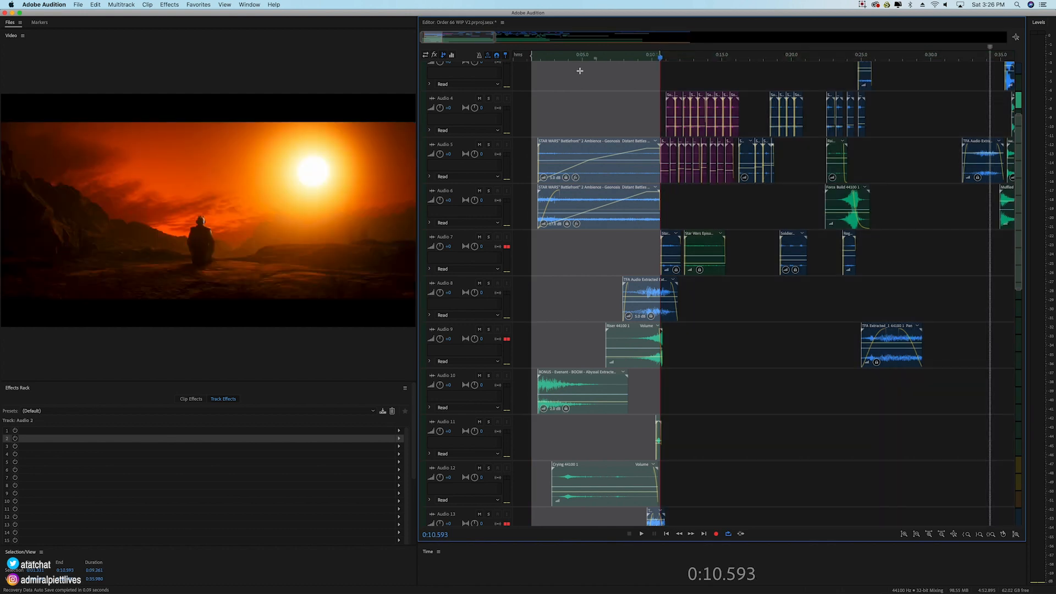
key(space)
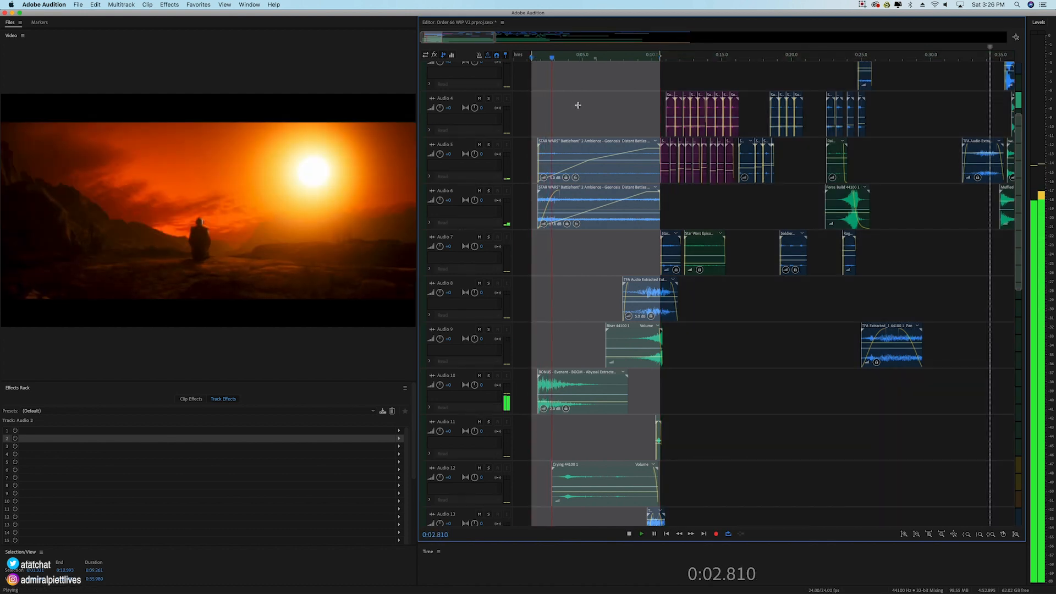
drag(660, 55, 674, 55)
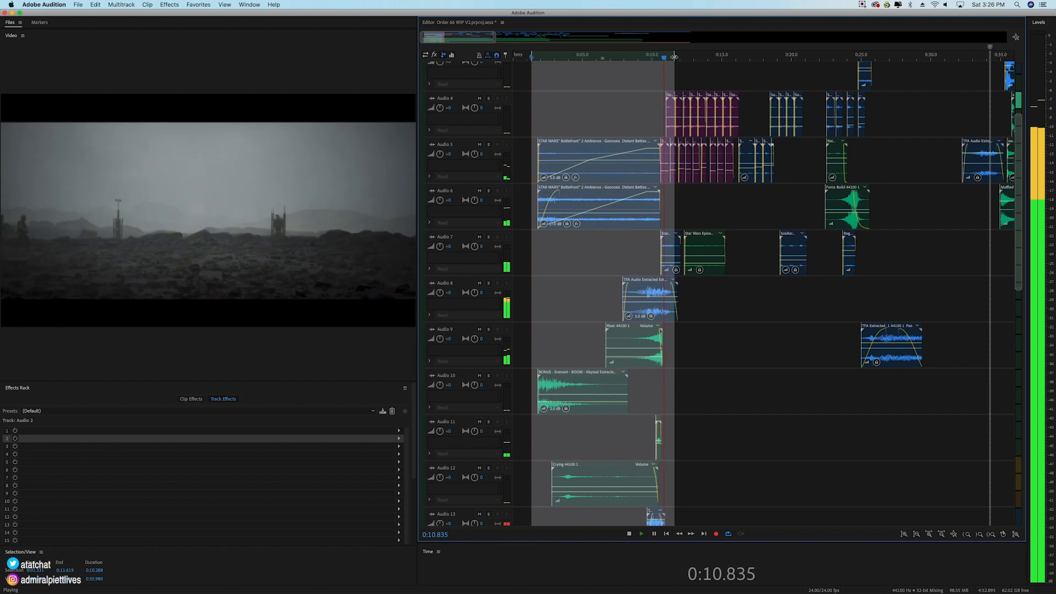
key(space)
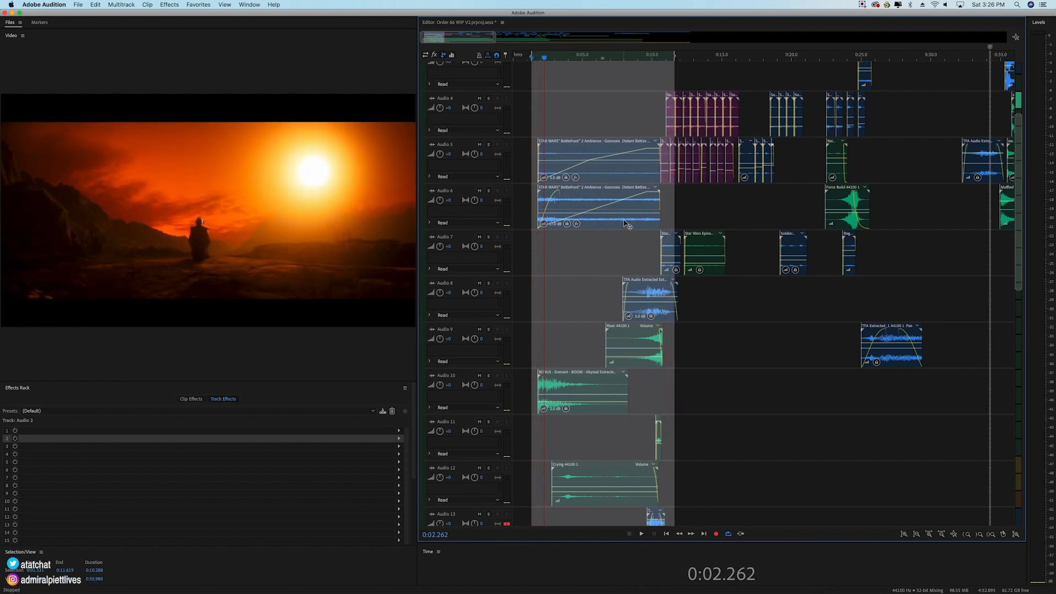
Step: Solo Audio 5, play the selected range, and select the track's first Geonosis battle ambience clip
click(488, 145)
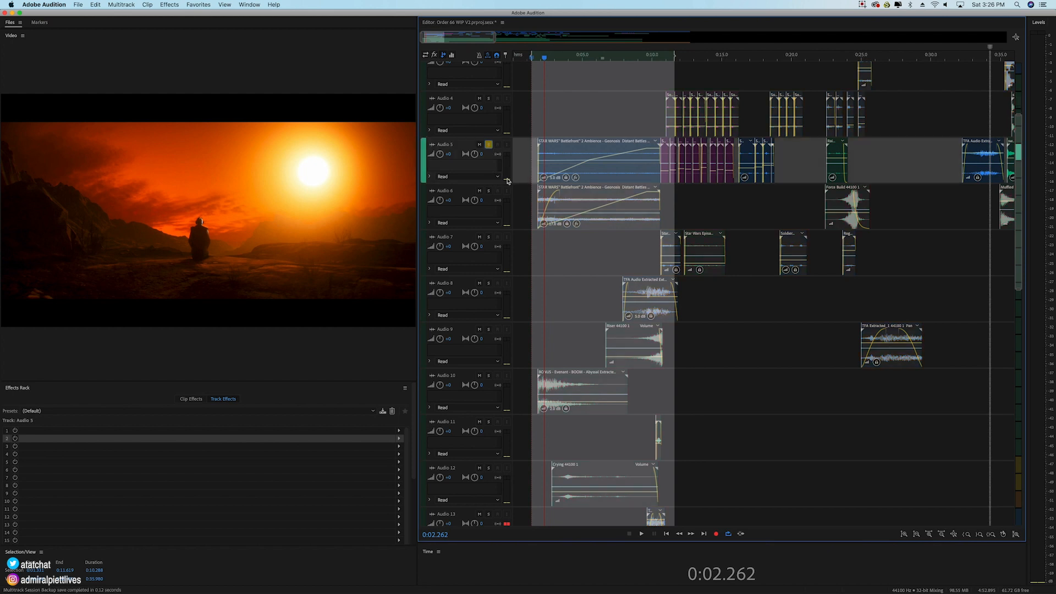
key(space)
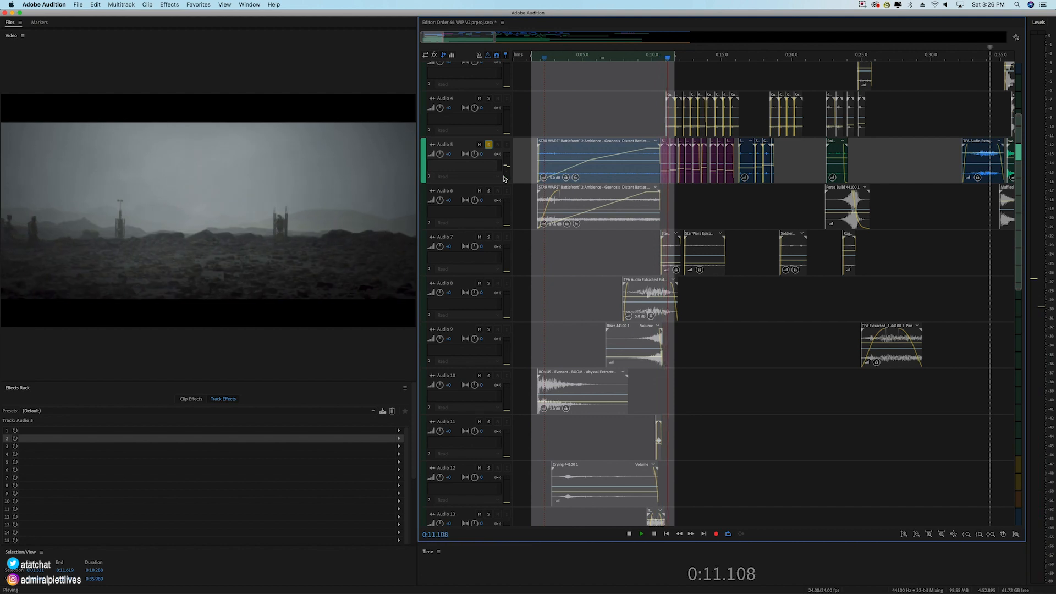
key(space)
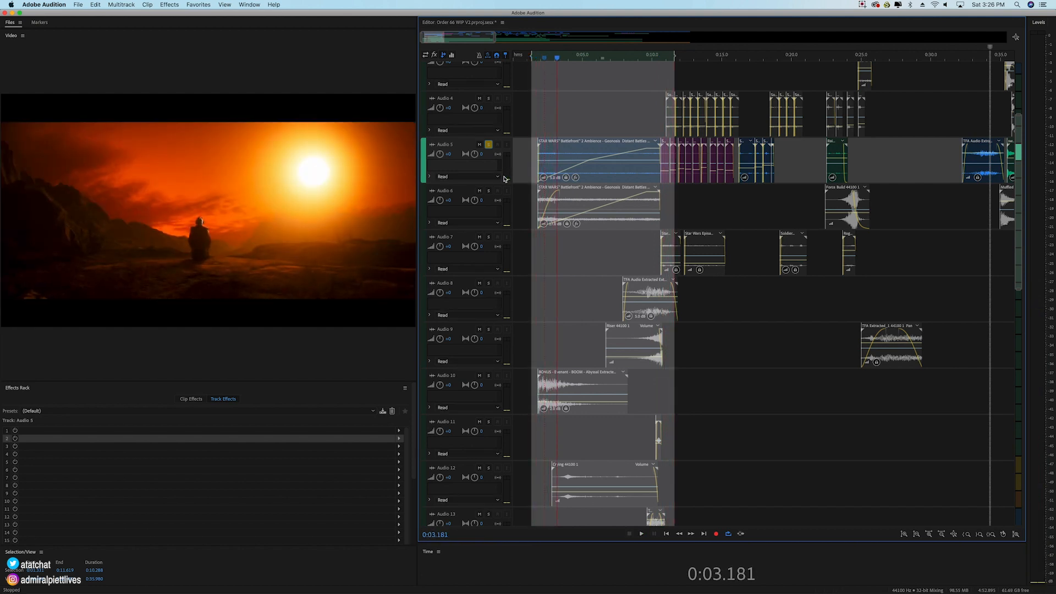
click(624, 157)
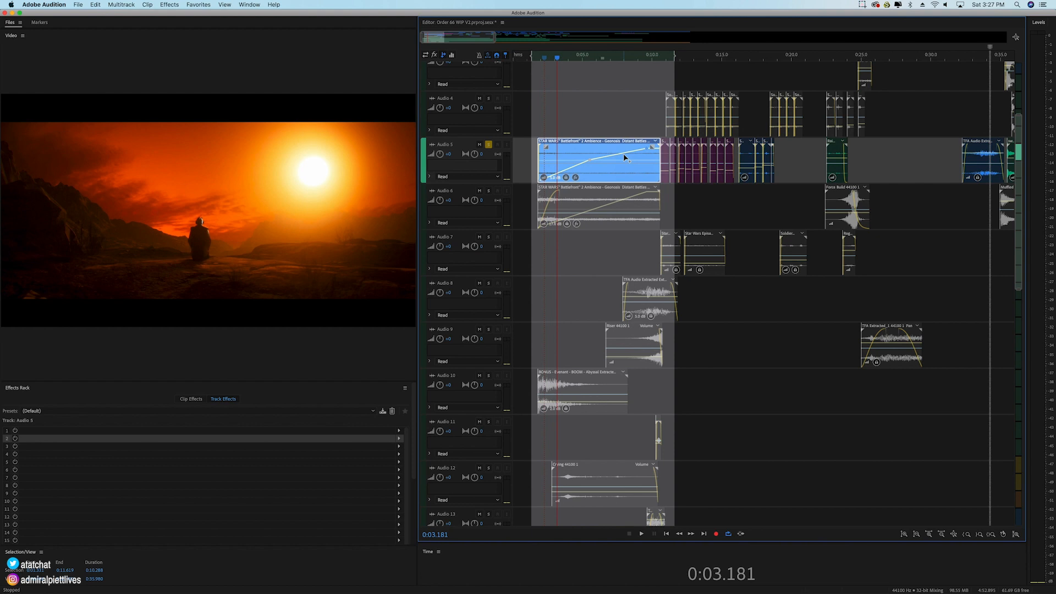
Step: Solo Audio 6 in place of Audio 5 and play the selected range to hear its Geonosis battle ambience alone
click(489, 192)
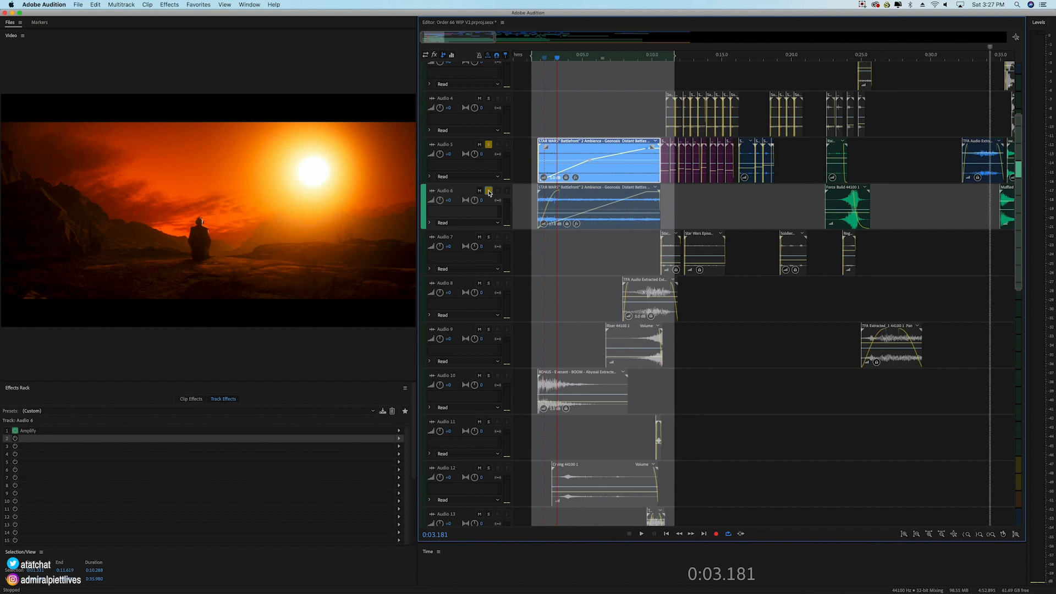
click(489, 145)
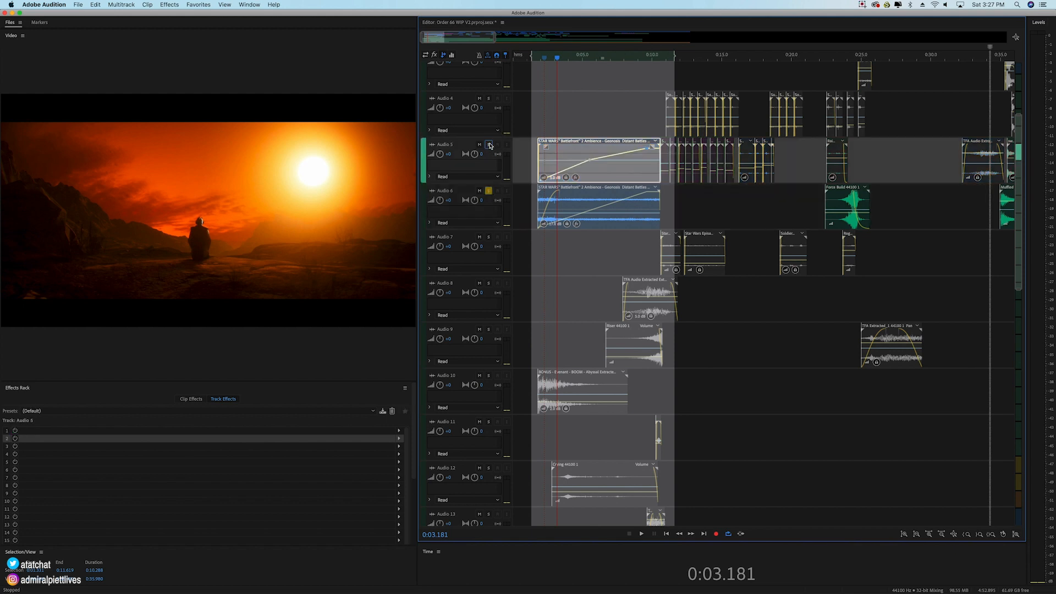
key(space)
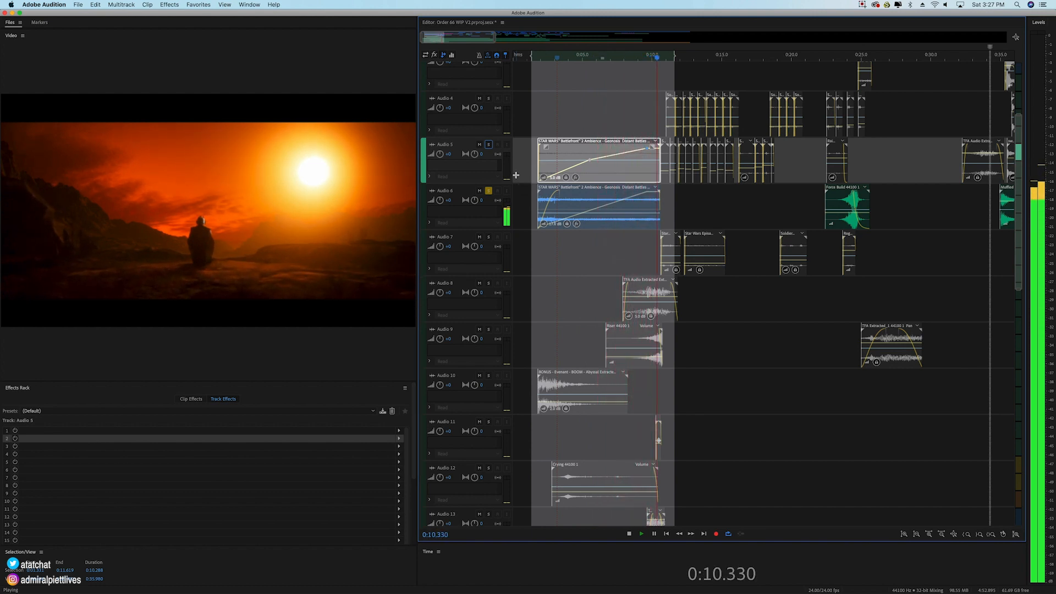
key(space)
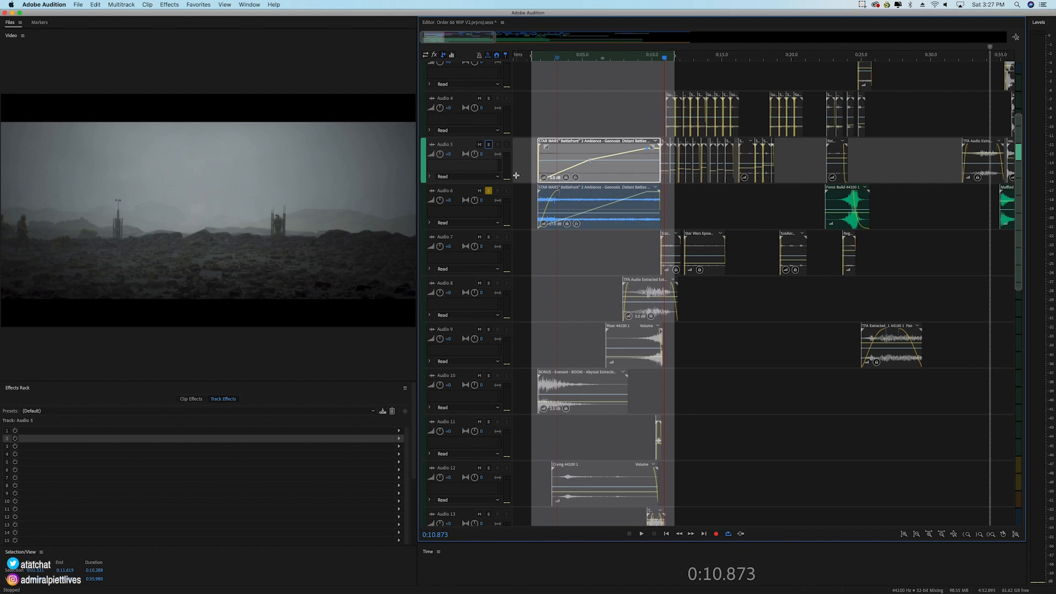
Step: Solo Audio 5 together with Audio 6, play both from the start of their ambience clips, and select each clip in turn
click(489, 145)
click(539, 59)
key(space)
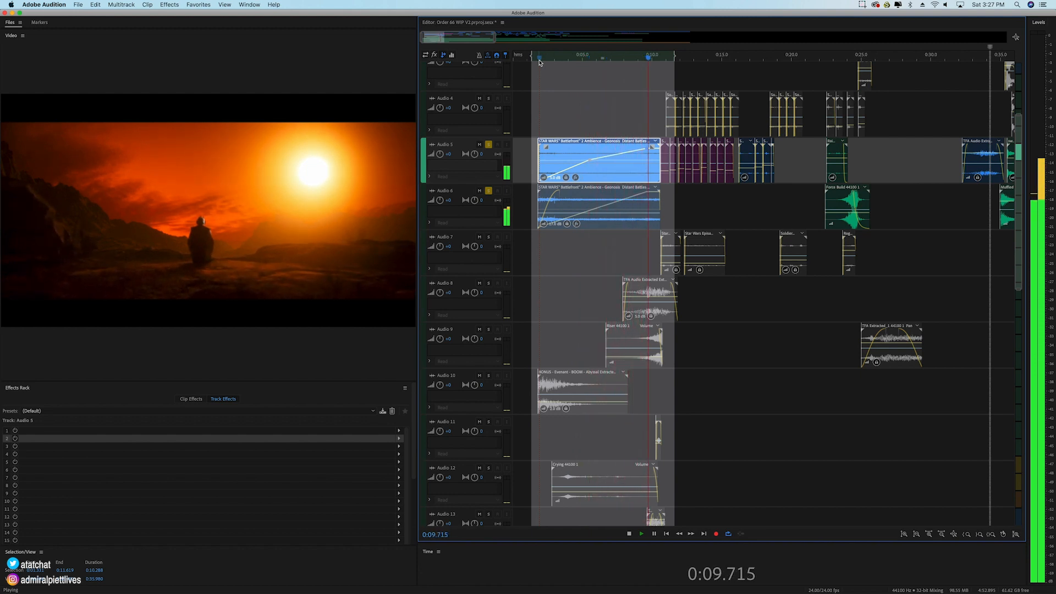
key(space)
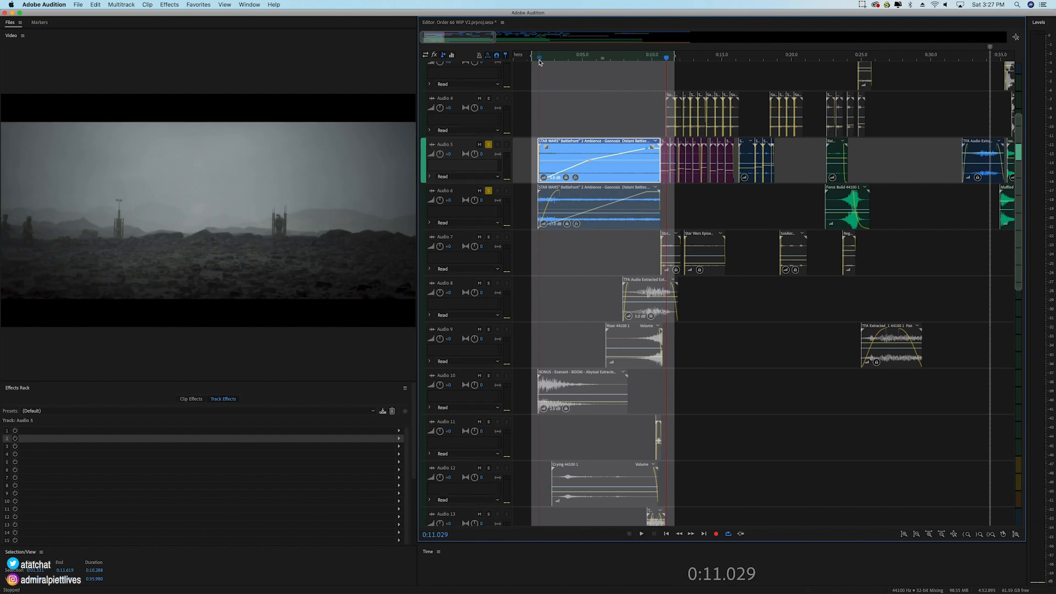
click(575, 206)
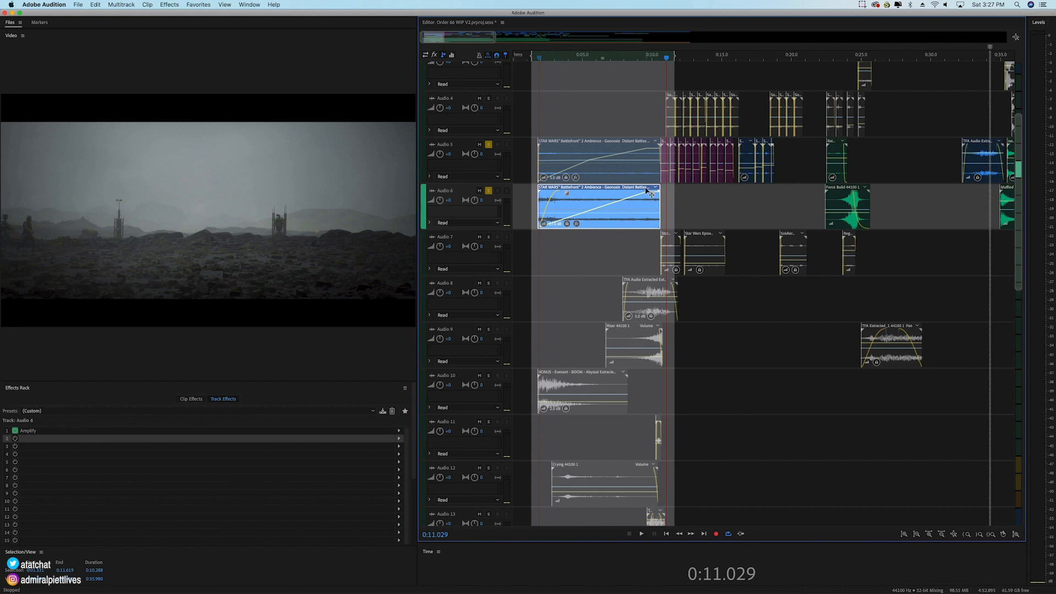
click(633, 164)
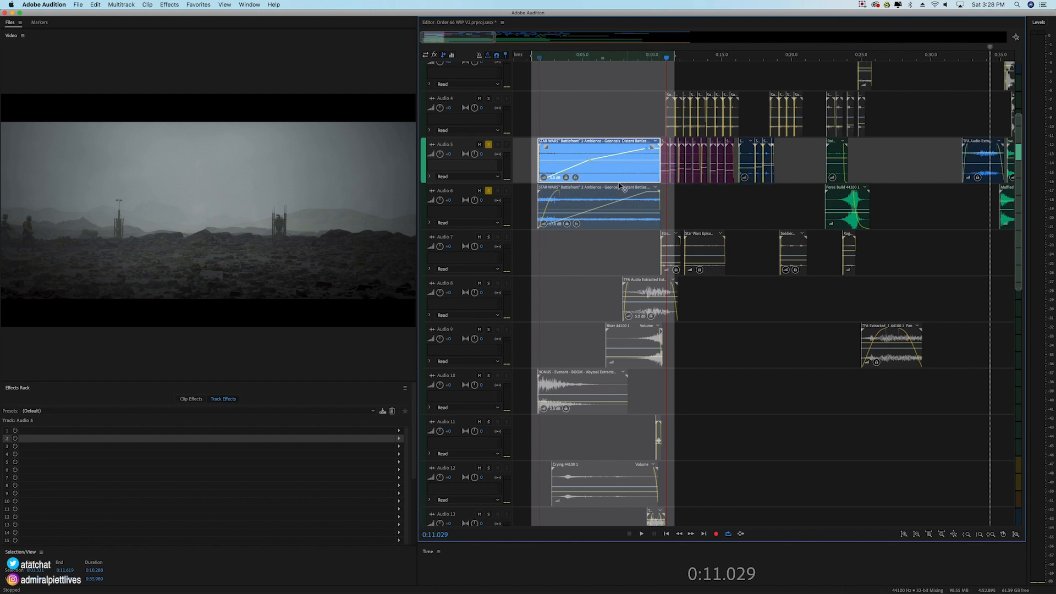
Step: Extend the selected range's end to about 0:12.7, solo Audio 7 as well, and play from about 0:10.4
scroll(601, 230, down, 1)
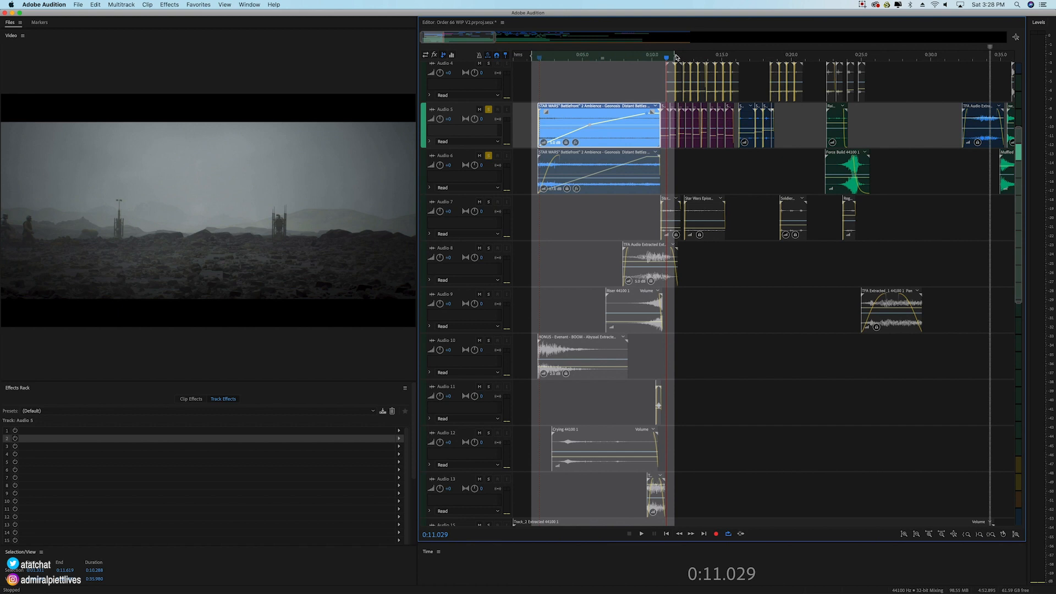
drag(676, 57, 690, 57)
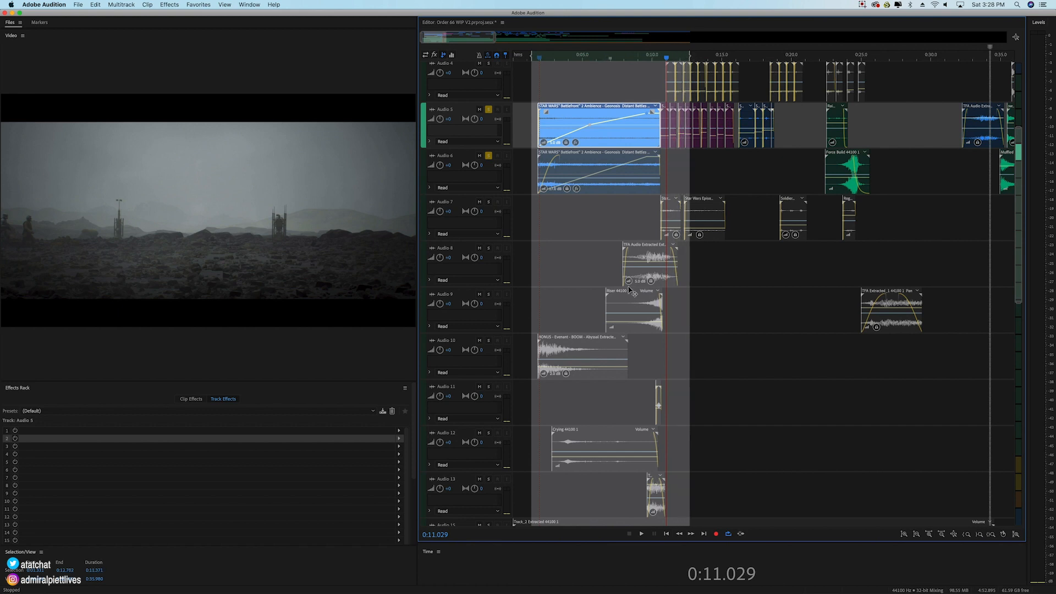
click(492, 204)
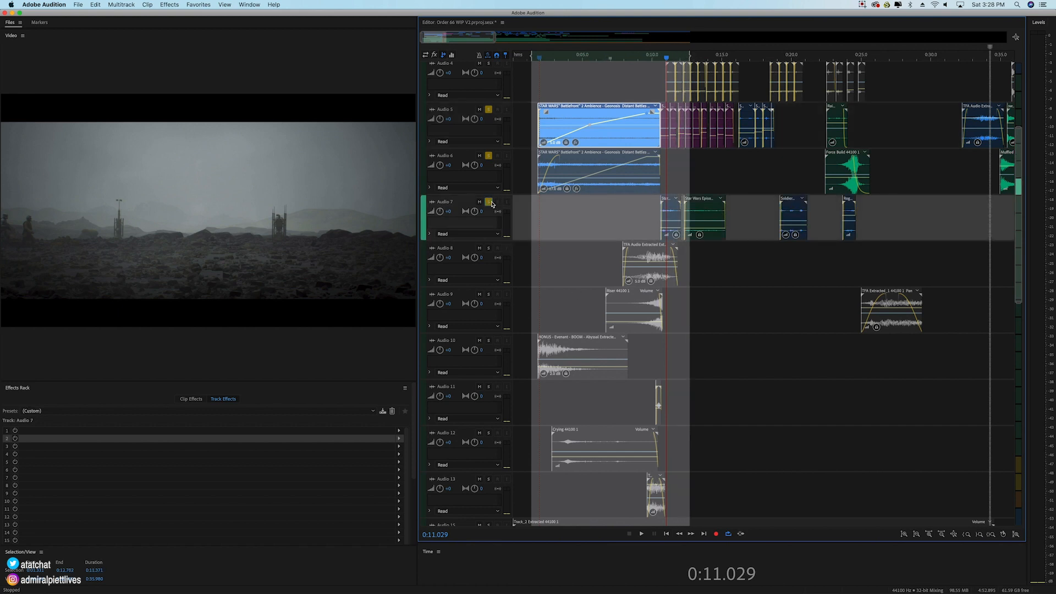
scroll(495, 208, down, 1)
click(659, 57)
key(space)
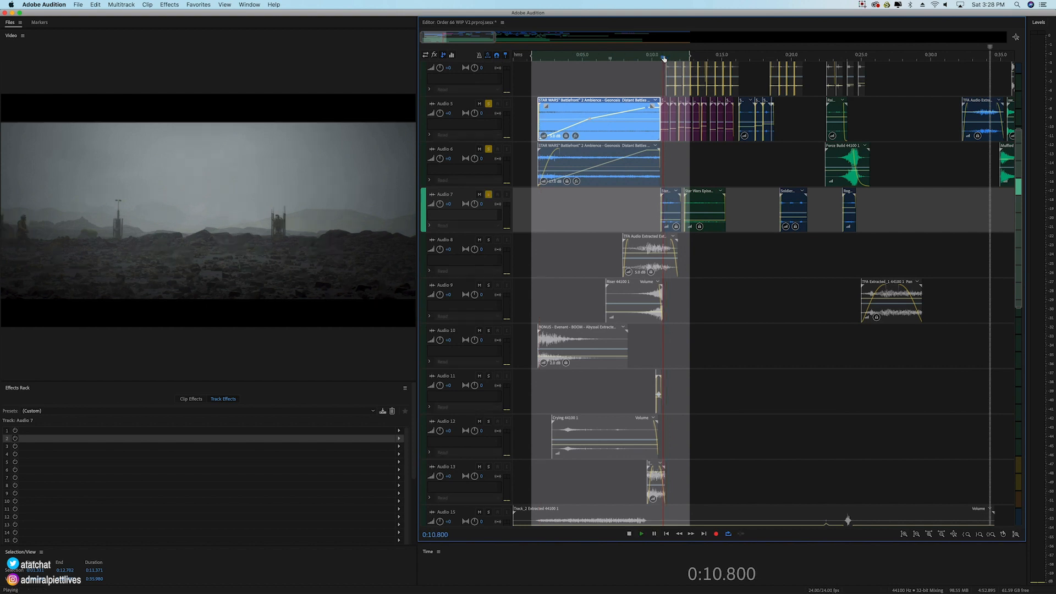
key(space)
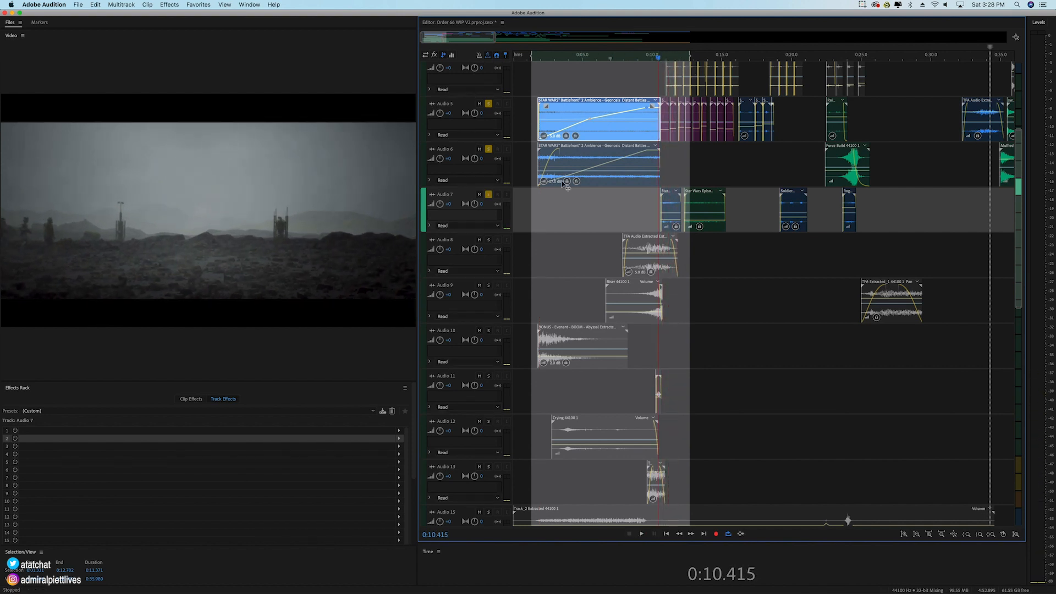
Step: Switch the solo from Audio 7 to Audio 8 and select the TFA Audio Extracted clip on Audio 8
click(488, 195)
click(489, 240)
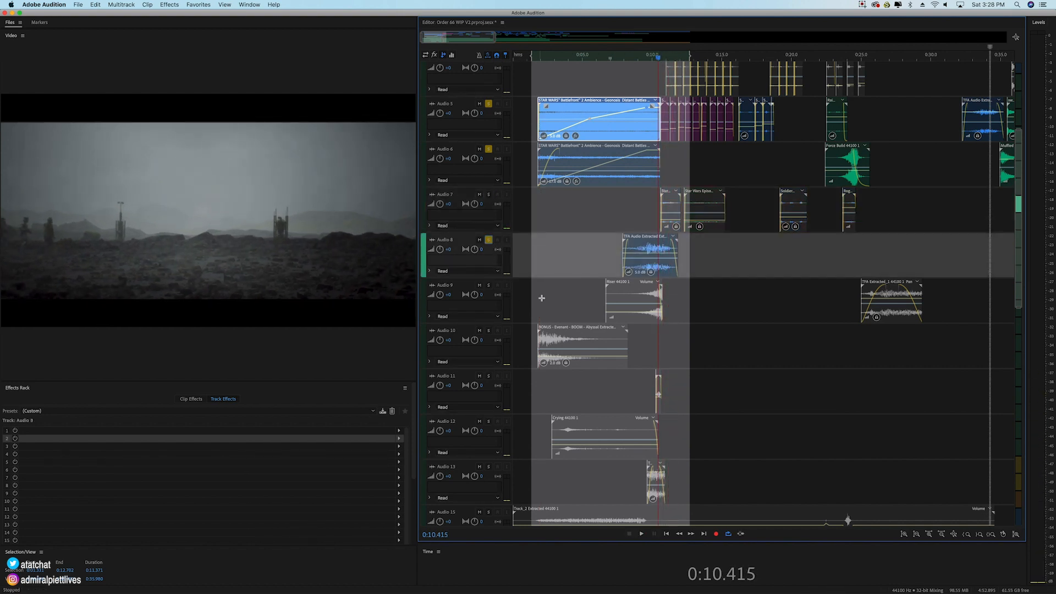
scroll(539, 298, down, 1)
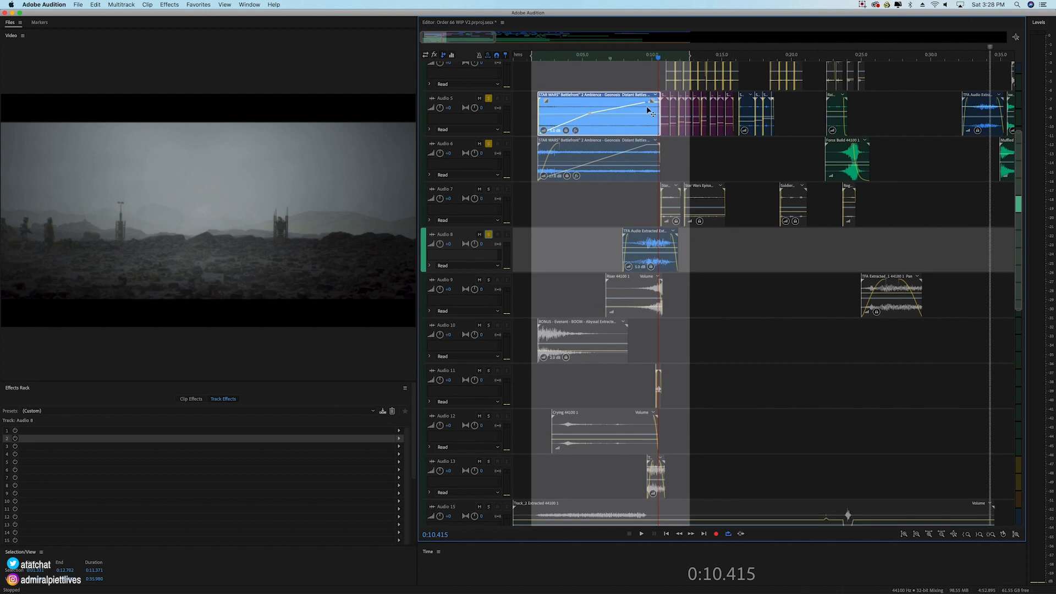
click(653, 246)
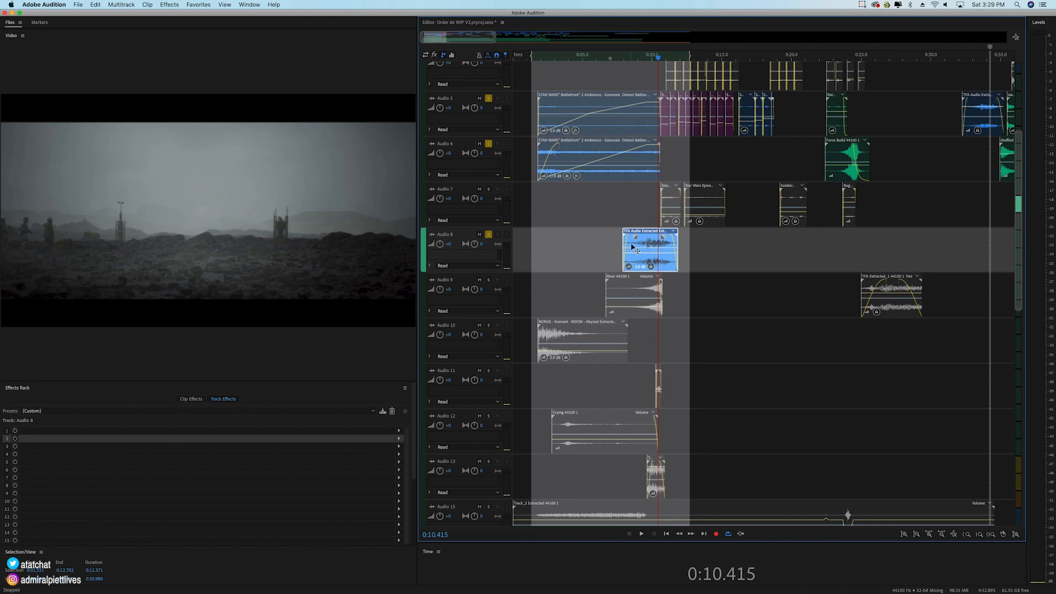
Step: Unsolo Audio 5 and Audio 6, and play Audio 8 alone from near the start of its TFA Audio Extracted clip
click(492, 98)
click(490, 99)
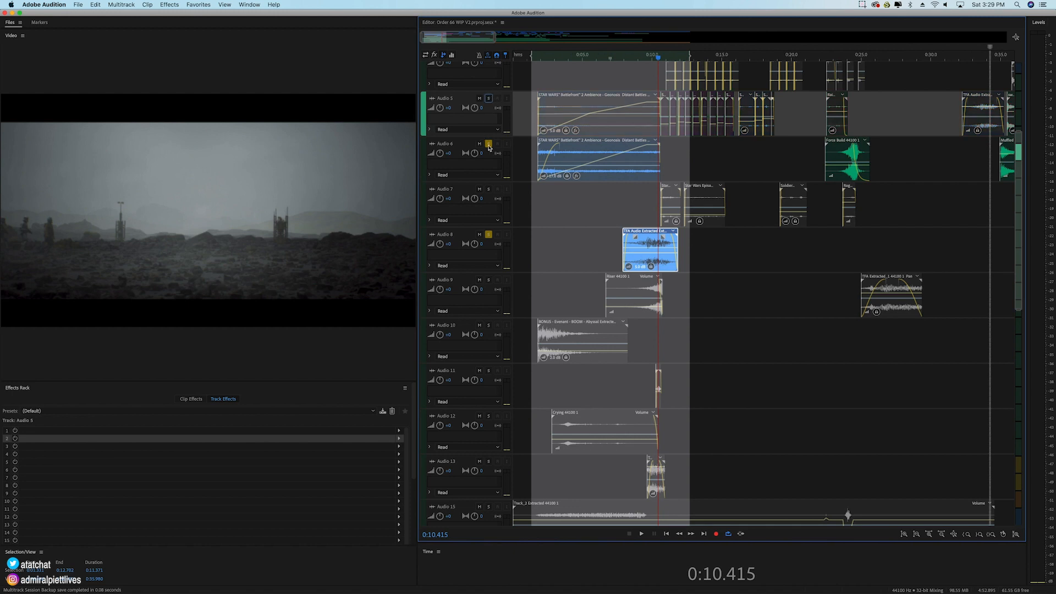
click(488, 144)
click(629, 58)
key(space)
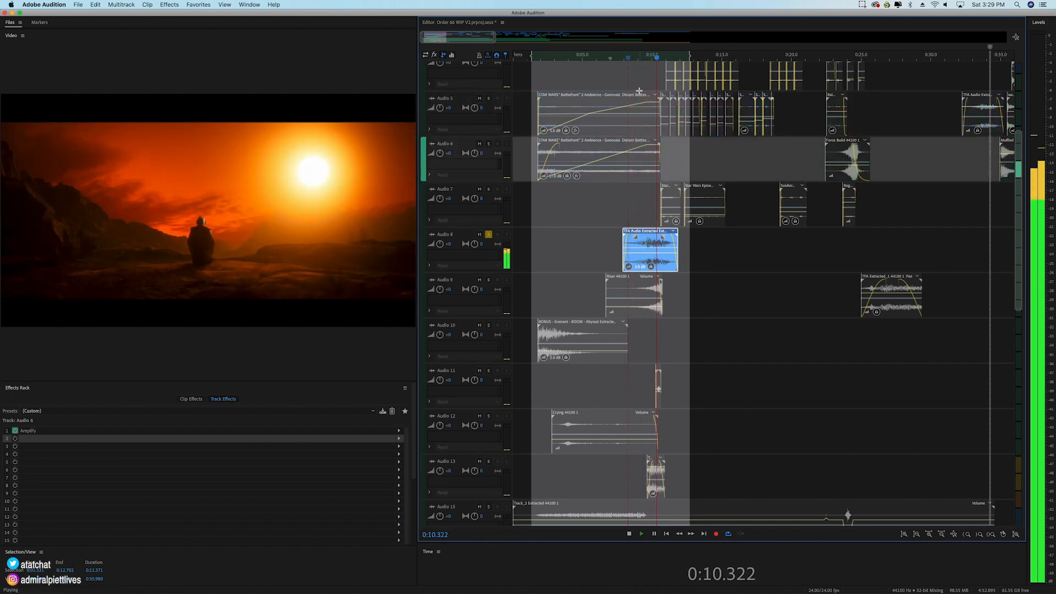
key(space)
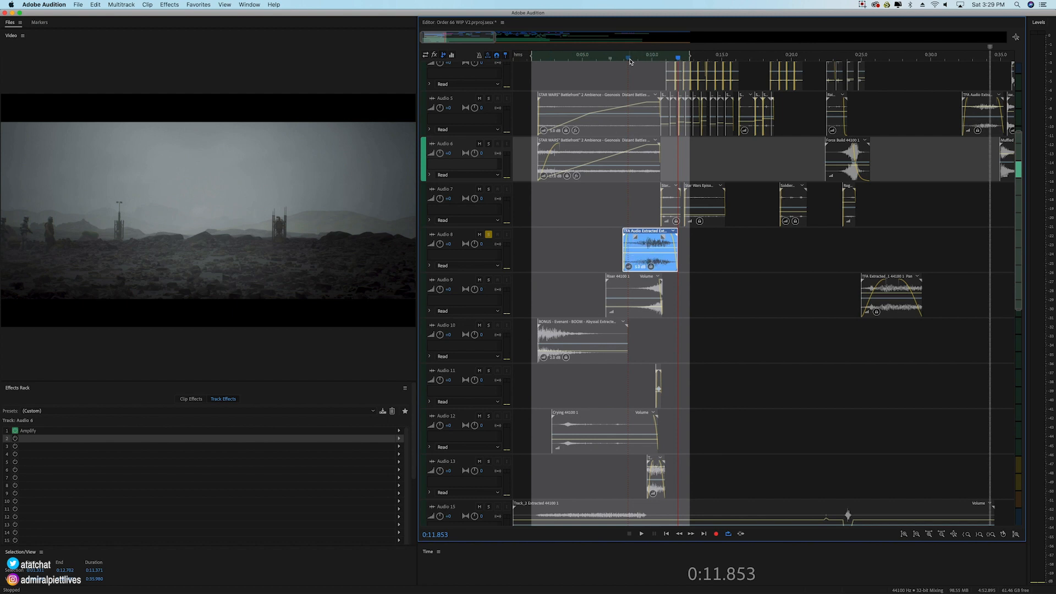
Step: Solo Audio 5 and Audio 6 again, select their two ambience clips, and play them with Audio 8 from about 0:07.1
click(489, 98)
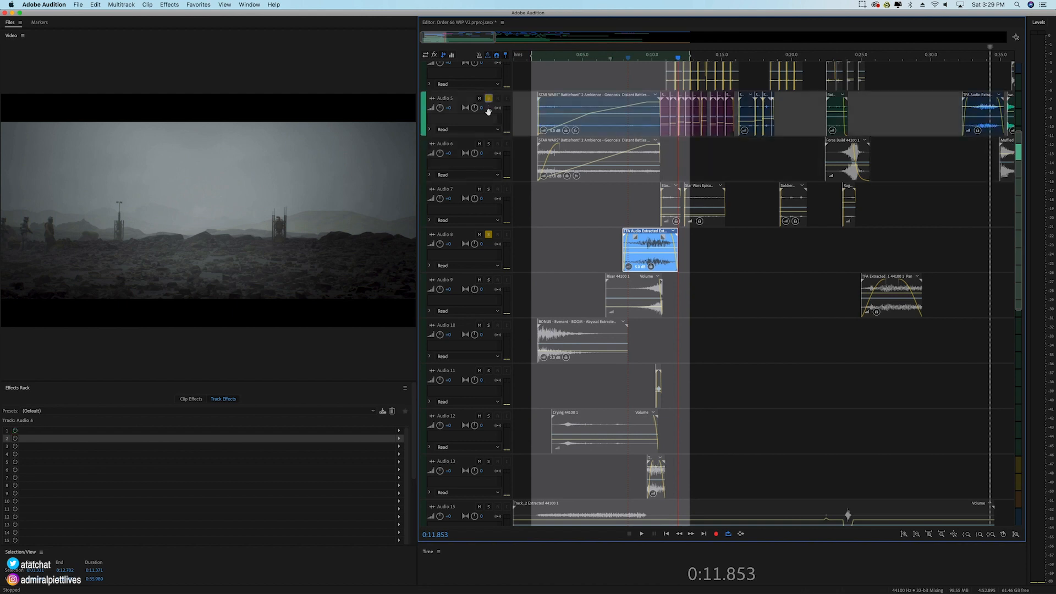
click(489, 144)
drag(630, 75, 645, 151)
click(611, 57)
key(space)
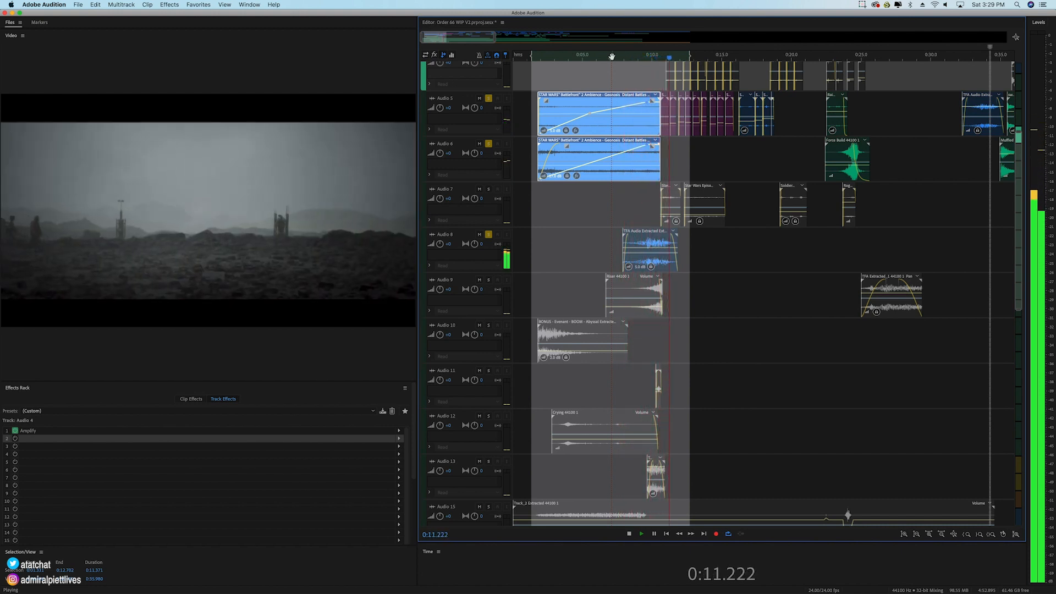
key(space)
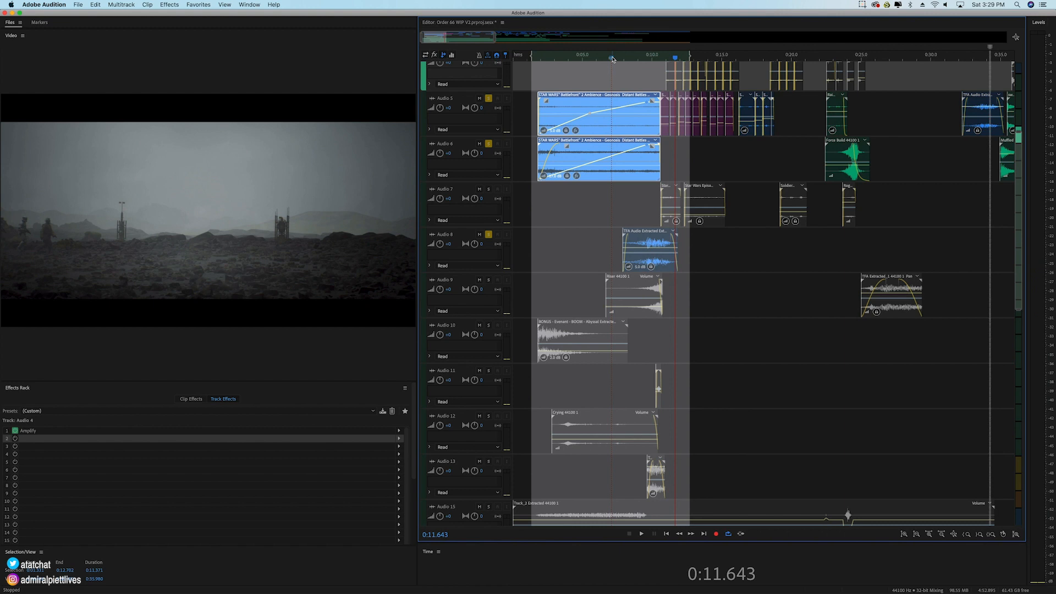
Step: Solo Audio 9 too, play its Riser clip with the other layers from 0:07.149, and select it together with the Audio 8 clip
click(488, 280)
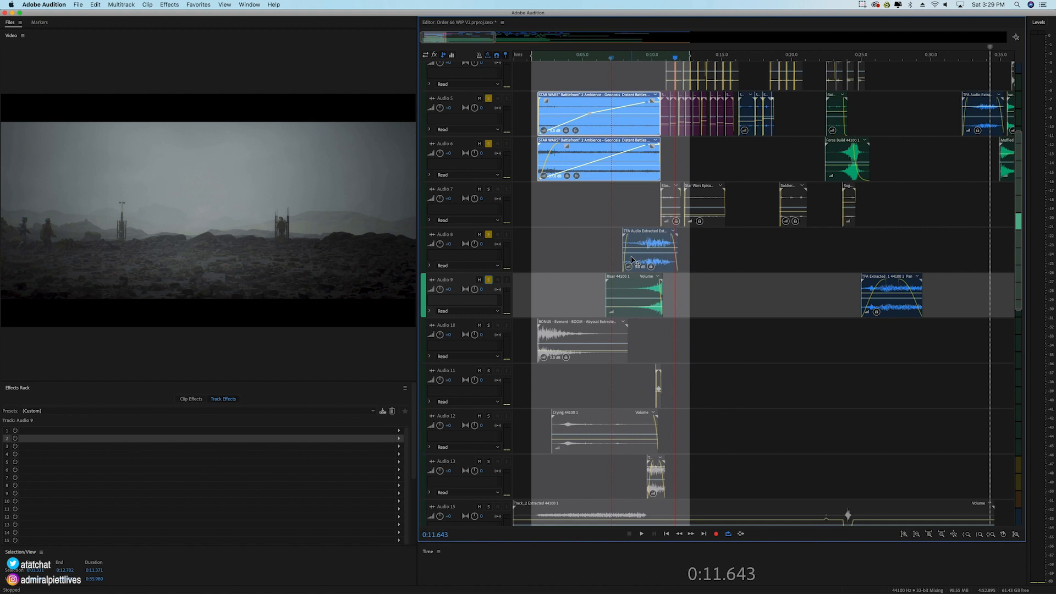
click(645, 285)
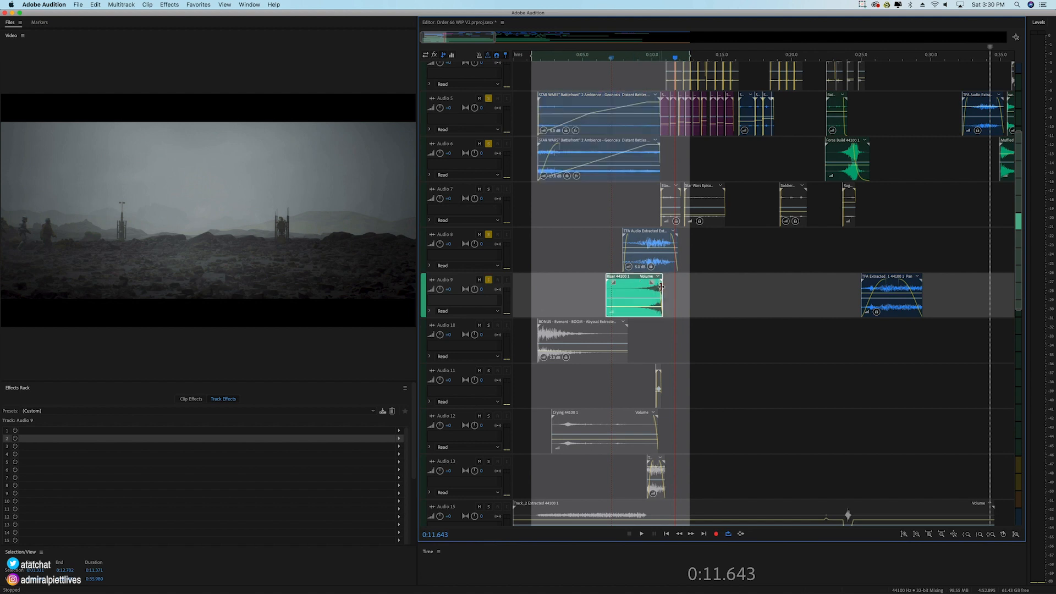
scroll(660, 60, up, 5)
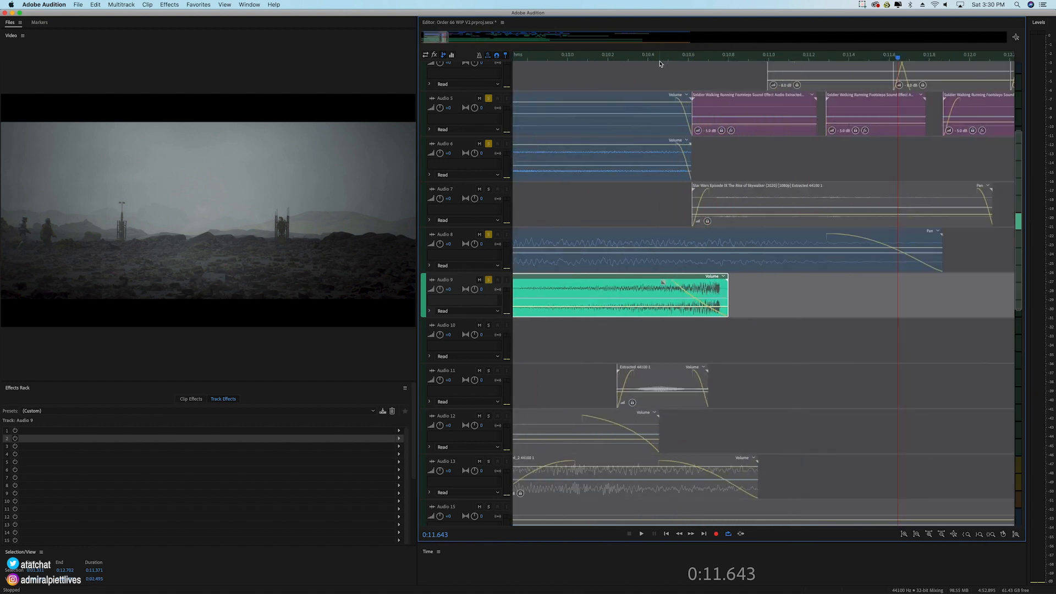
scroll(649, 58, down, 3)
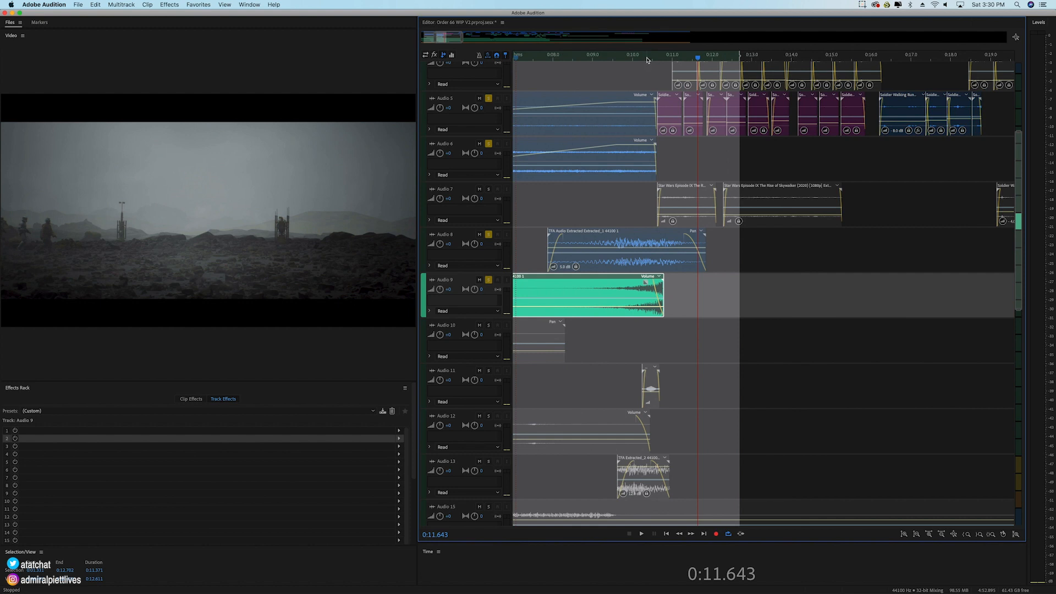
click(647, 57)
scroll(640, 59, down, 5)
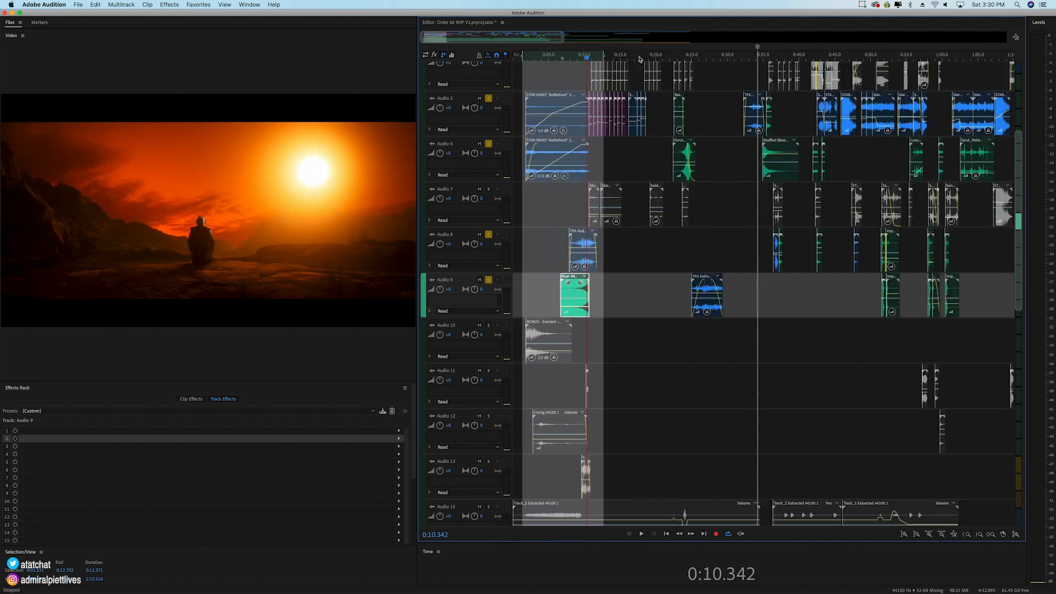
scroll(640, 59, up, 2)
scroll(568, 57, up, 3)
click(545, 59)
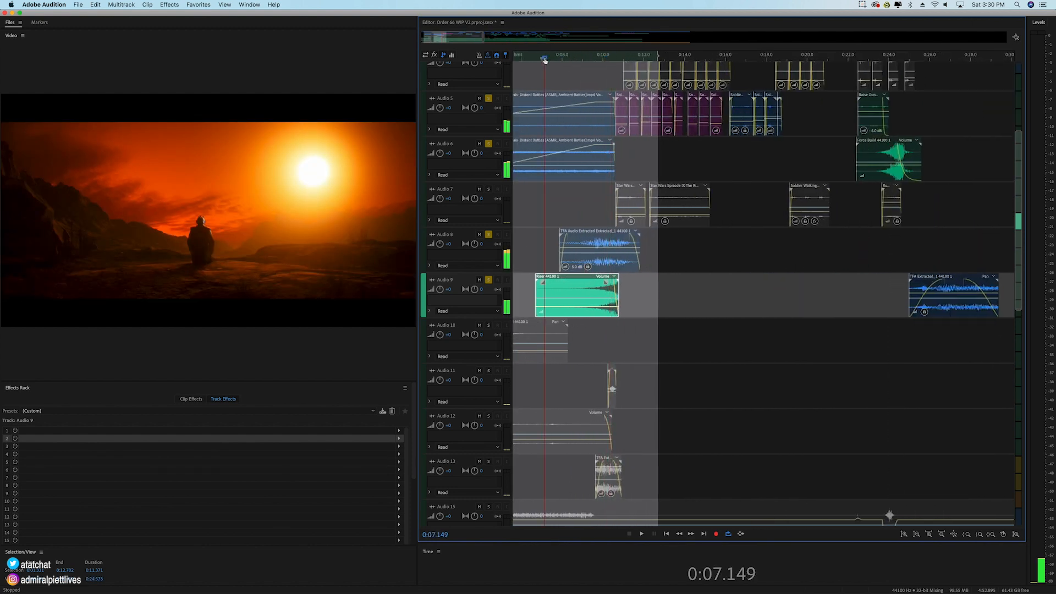
key(space)
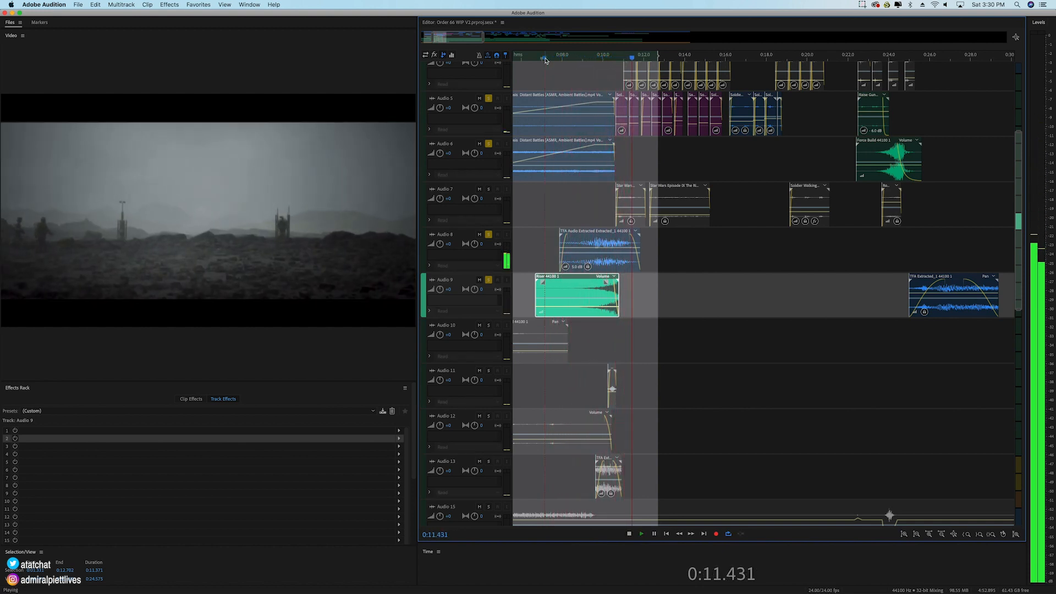
key(space)
drag(588, 212, 592, 256)
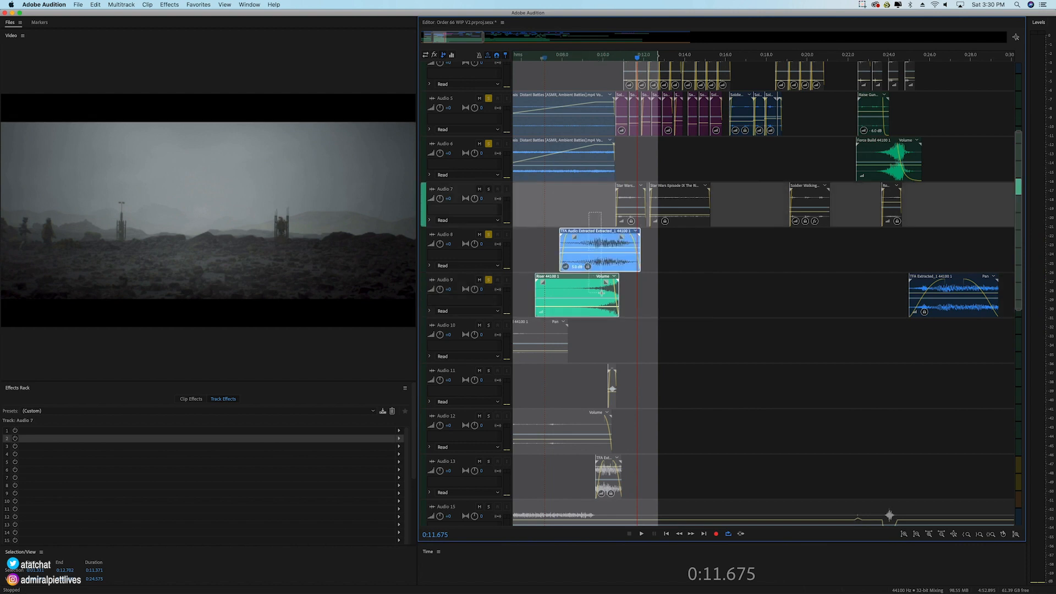
Step: Add Audio 11 to the soloed tracks and play its short clip with the other layers from 0:10.205
scroll(594, 59, down, 5)
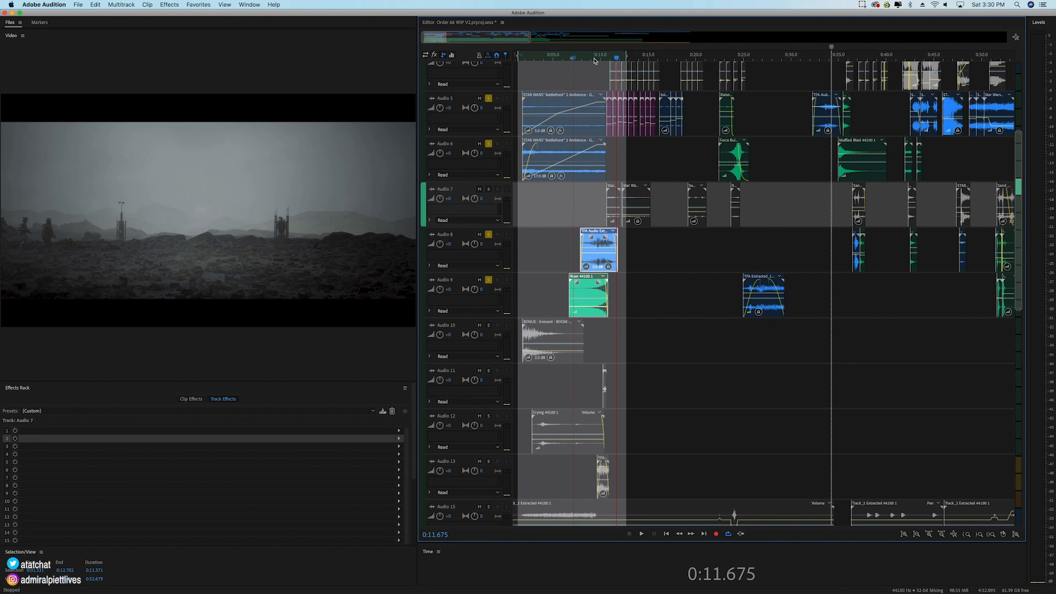
scroll(555, 338, down, 2)
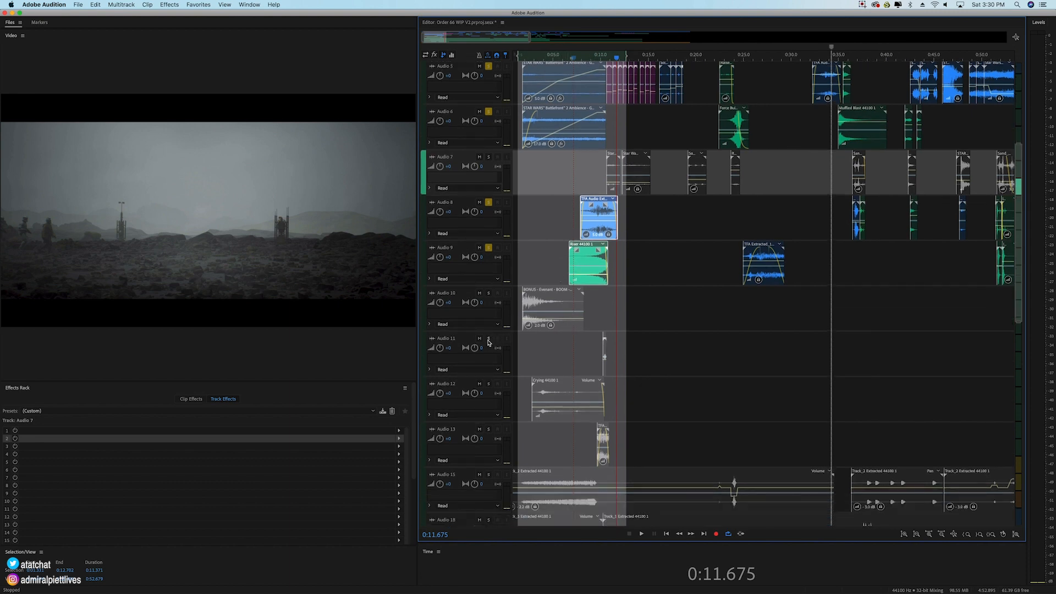
click(488, 338)
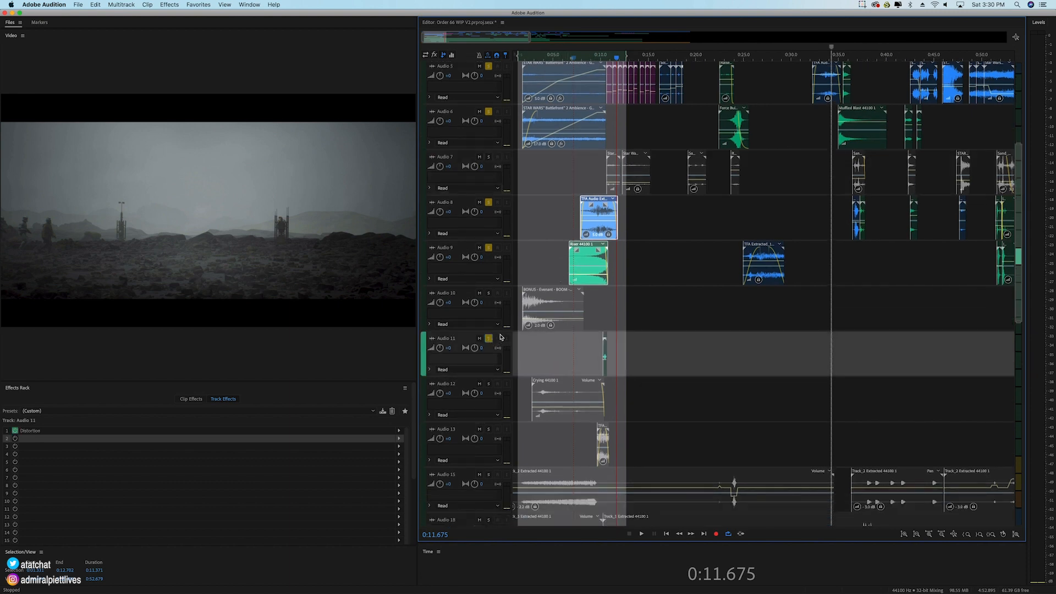
click(603, 59)
scroll(603, 59, up, 5)
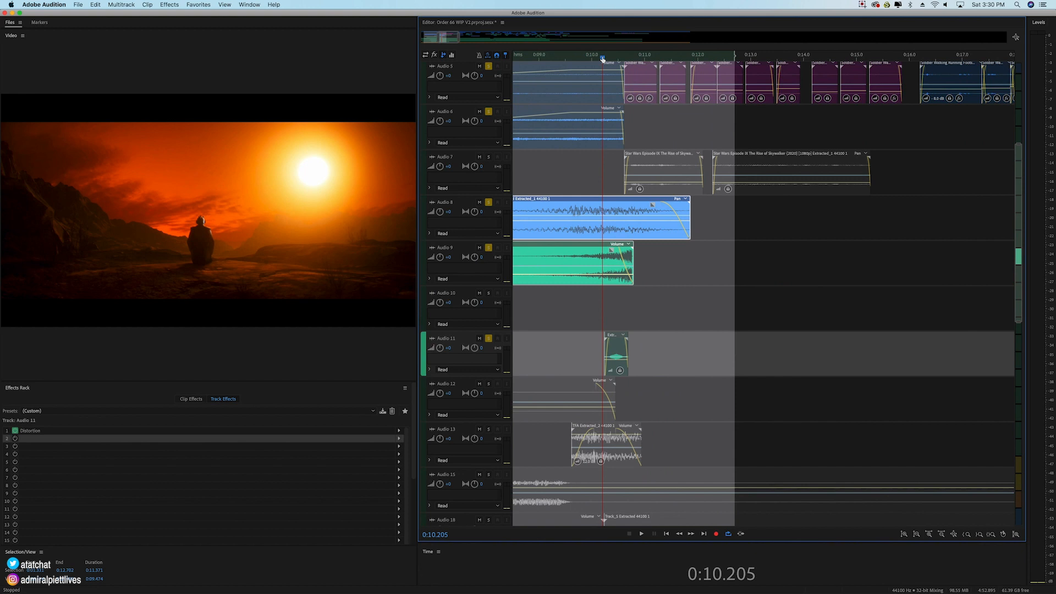
key(space)
key(space)
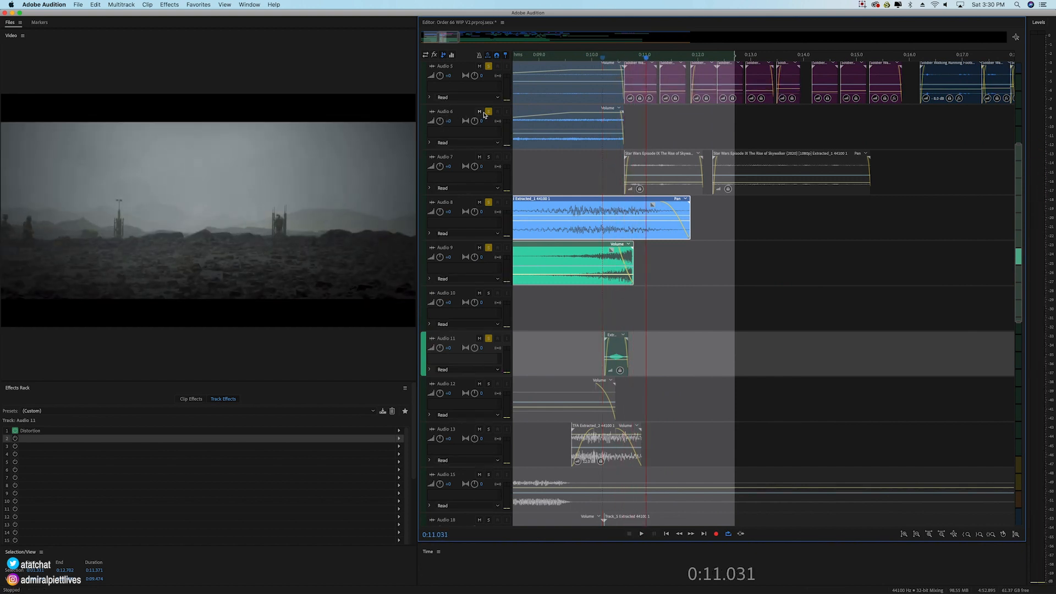
Step: Unsolo Audio 5, Audio 6, Audio 8 and Audio 9, and play the short Audio 11 clip alone from its start
click(489, 111)
click(488, 66)
click(488, 202)
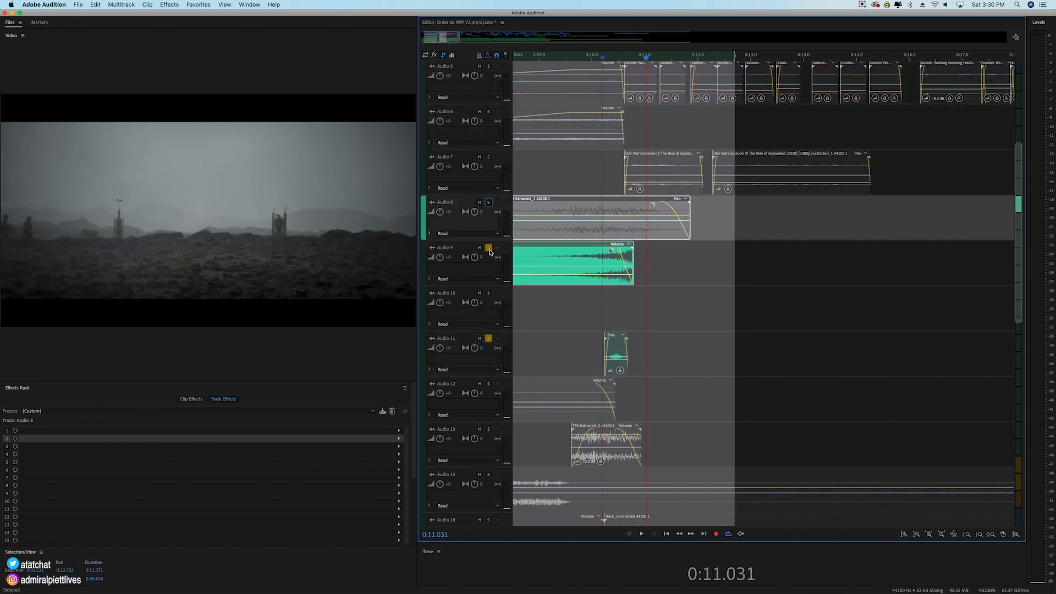
click(489, 248)
click(603, 59)
key(space)
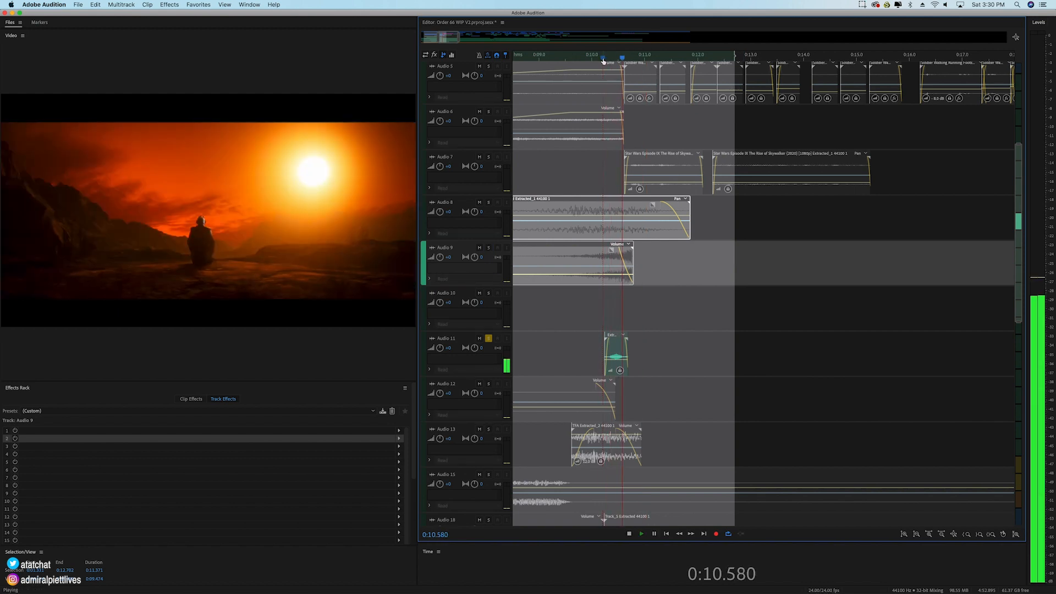
key(space)
Step: Solo Audio 9, Audio 8, Audio 6 and Audio 5 again alongside Audio 11, and play them together from just before 0:10
click(600, 57)
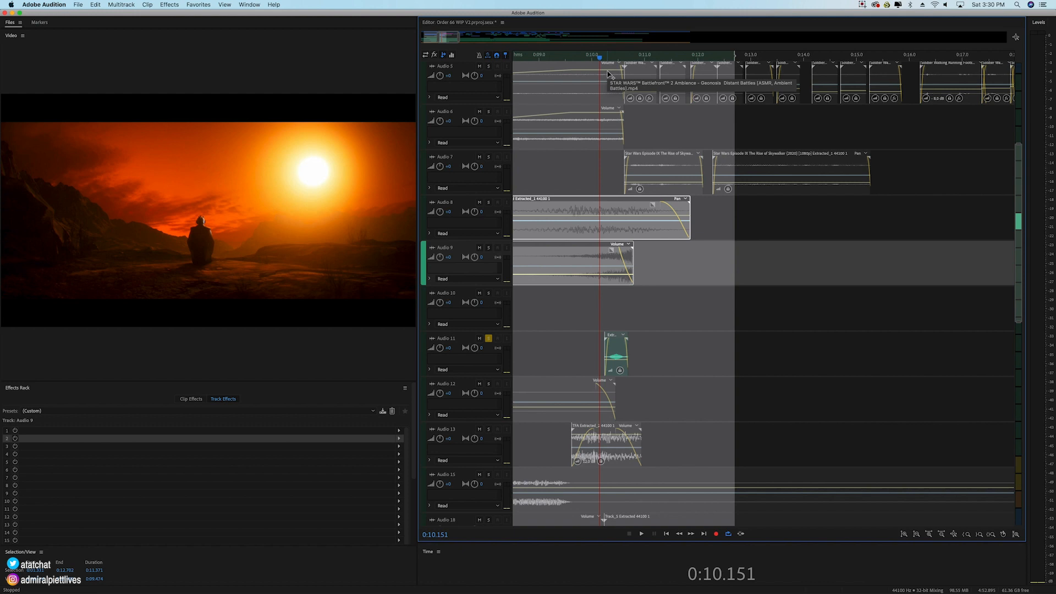
click(489, 339)
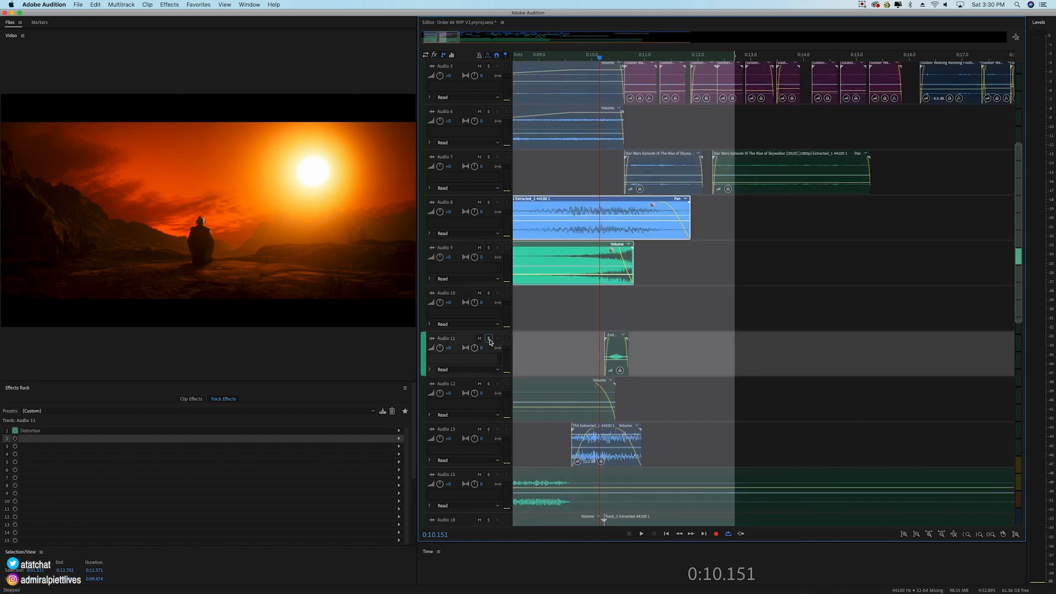
click(489, 339)
click(488, 248)
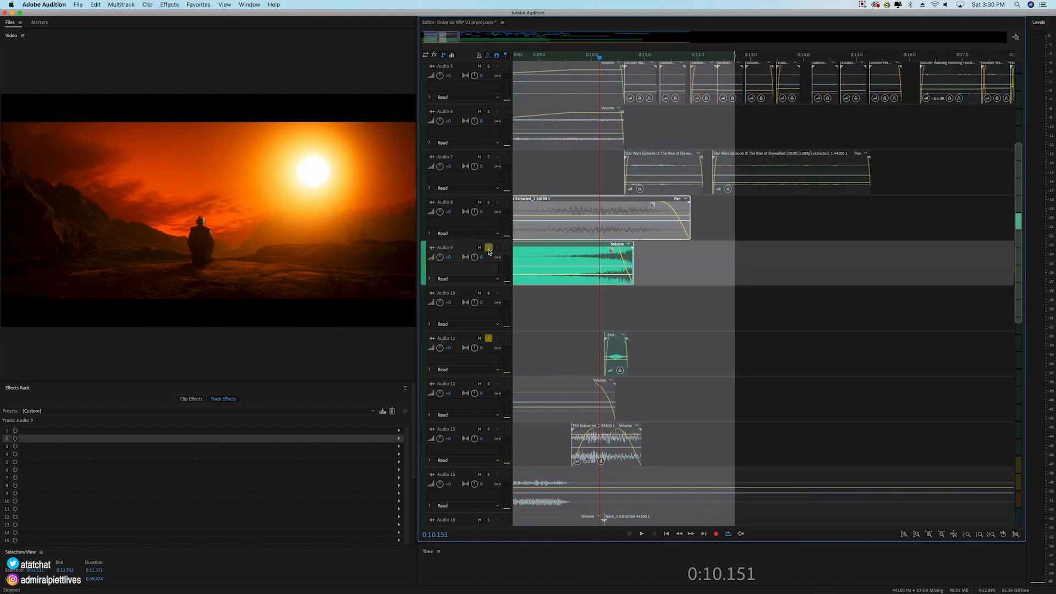
click(488, 211)
click(488, 112)
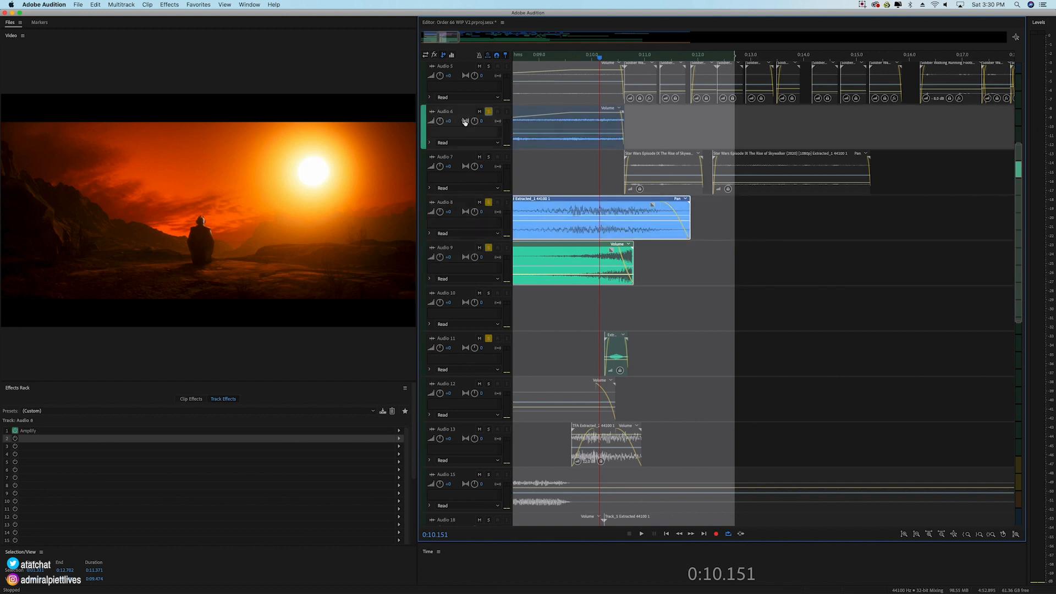
scroll(486, 102, down, 2)
click(489, 84)
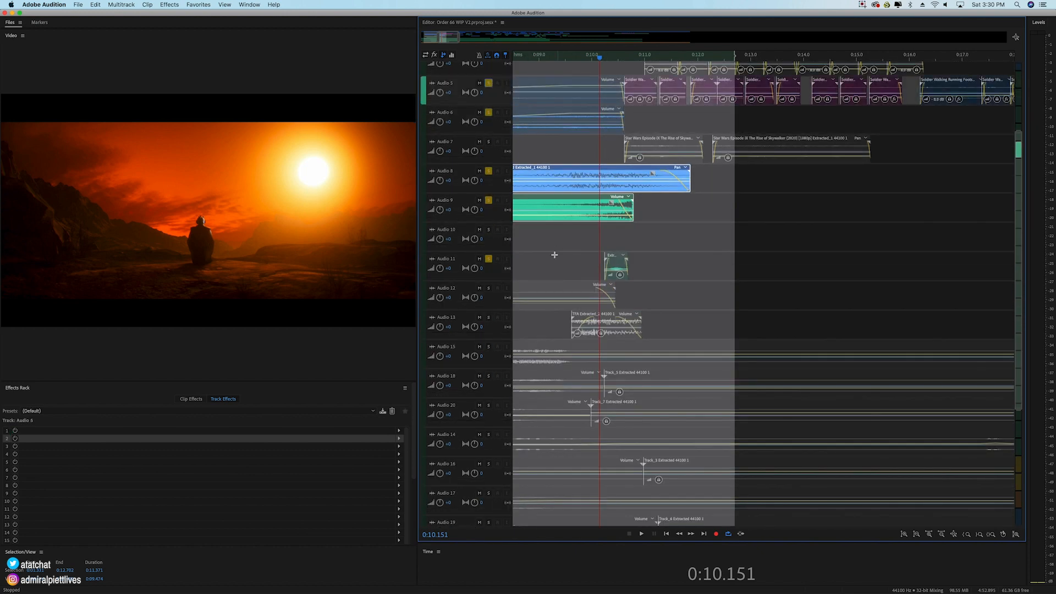
key(space)
click(585, 57)
key(space)
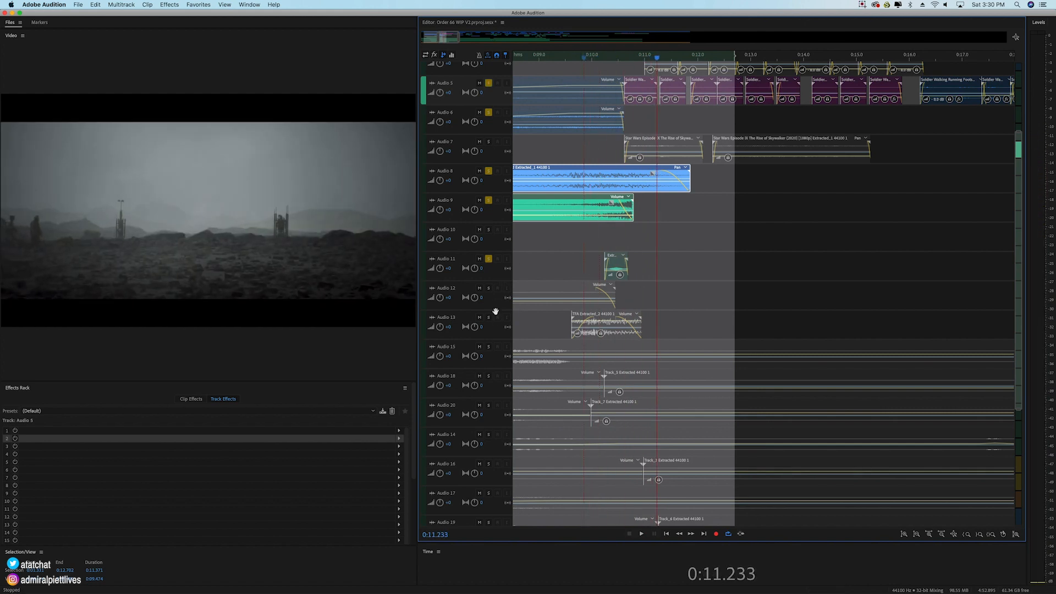
Step: Add Audio 12 and Audio 10 to the soloed tracks and play the layers from 0:01.636
click(487, 289)
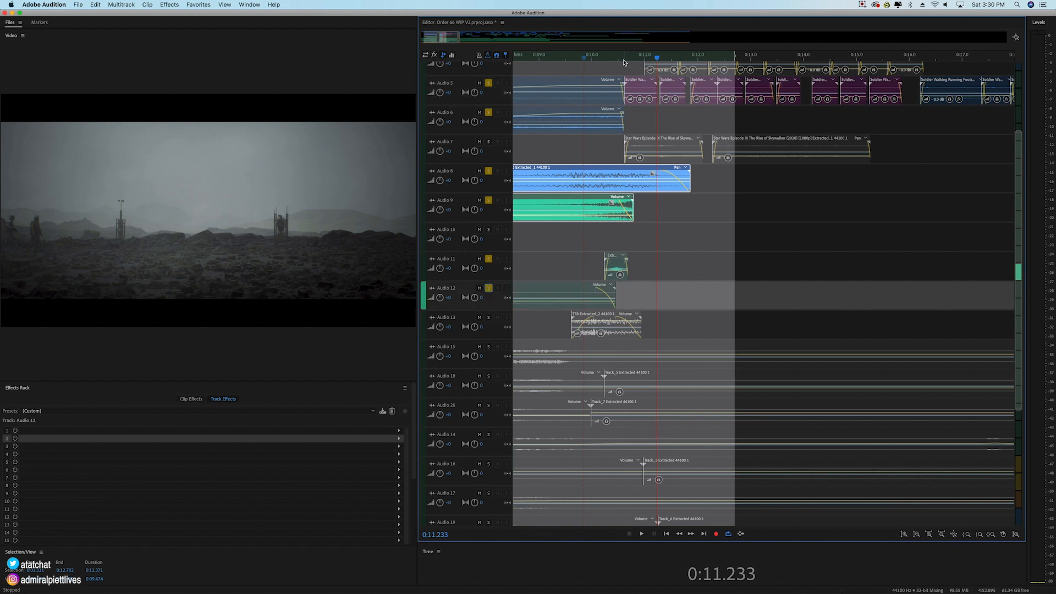
drag(627, 62, 972, 44)
click(543, 57)
drag(545, 60, 484, 231)
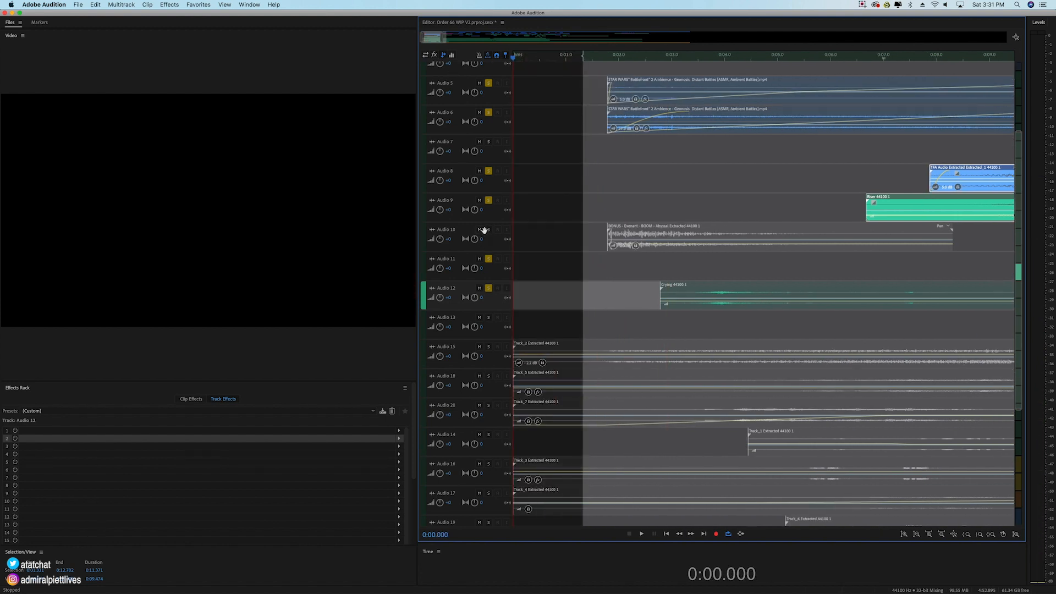
click(488, 230)
click(601, 57)
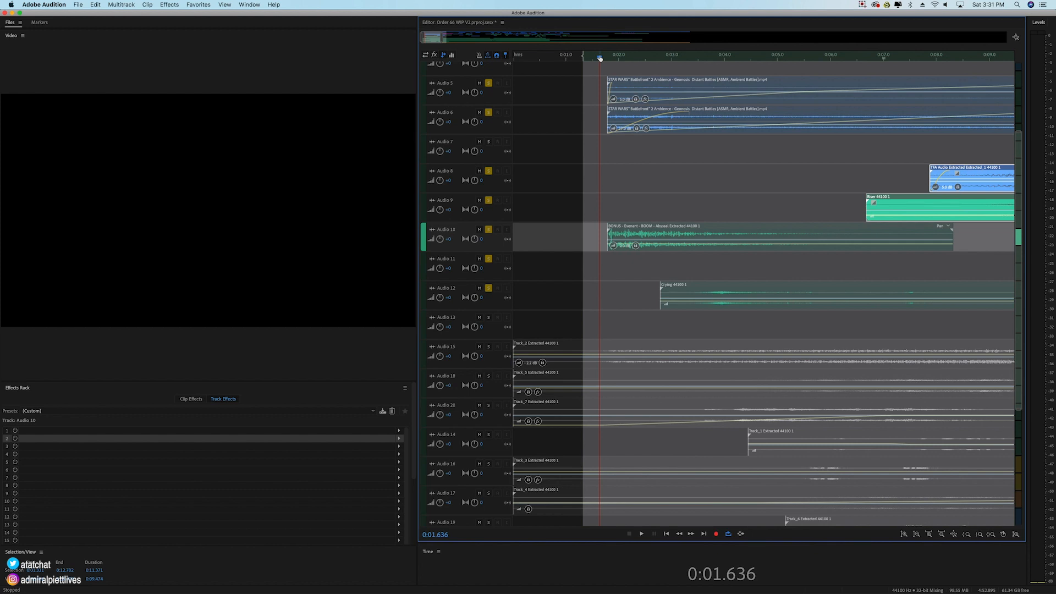
key(space)
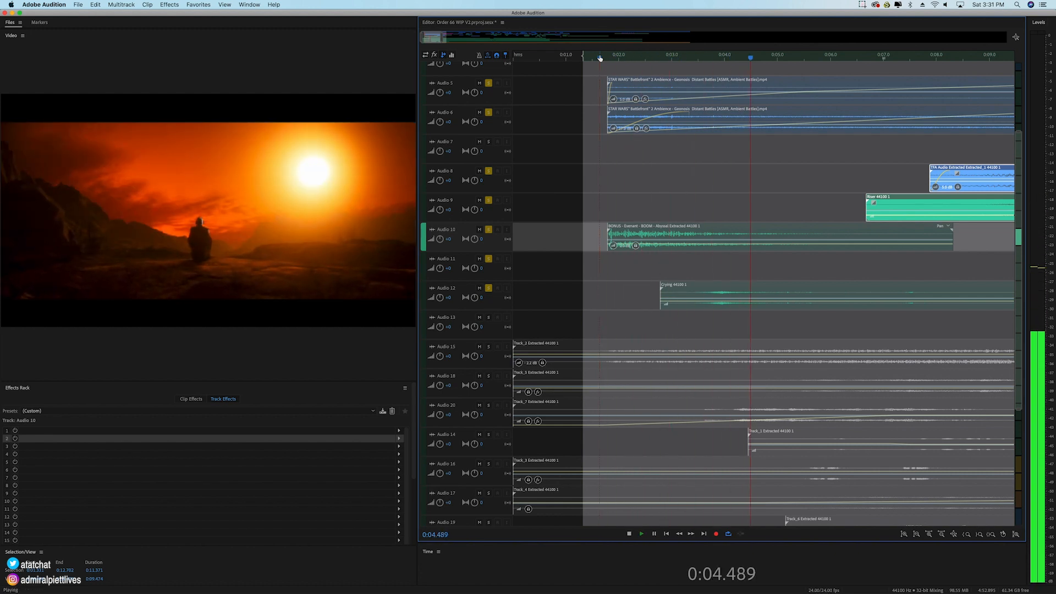
key(space)
Step: Return the playhead to 0:01.753 and unsolo Audio 12
click(605, 58)
click(484, 289)
click(489, 290)
Step: Select the TFA Extracted clip on Audio 13, solo its track, and play the soloed layers from just before the ambience clips begin
scroll(916, 60, down, 3)
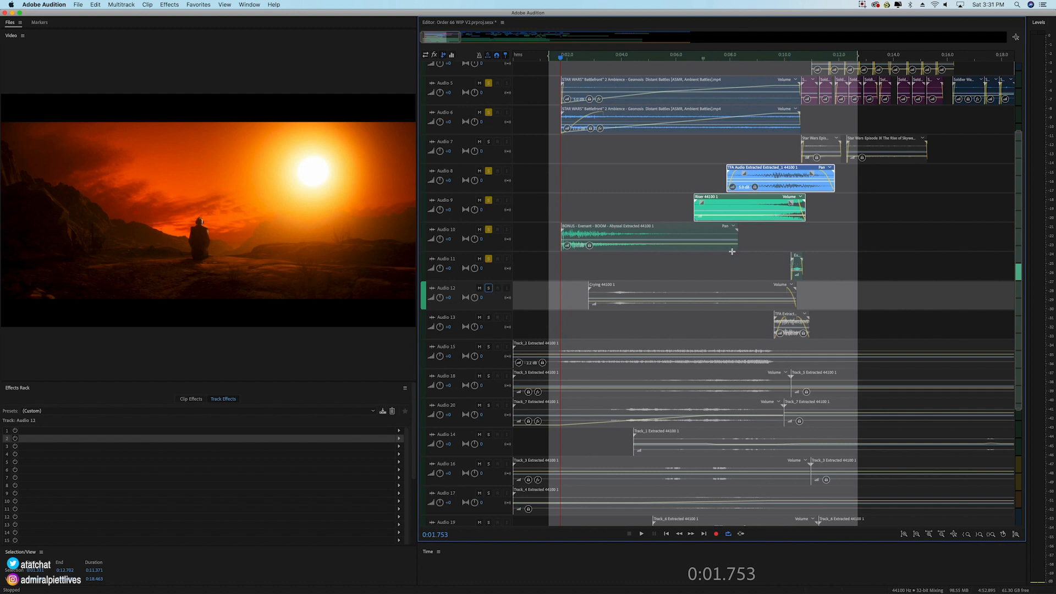
click(798, 330)
click(490, 319)
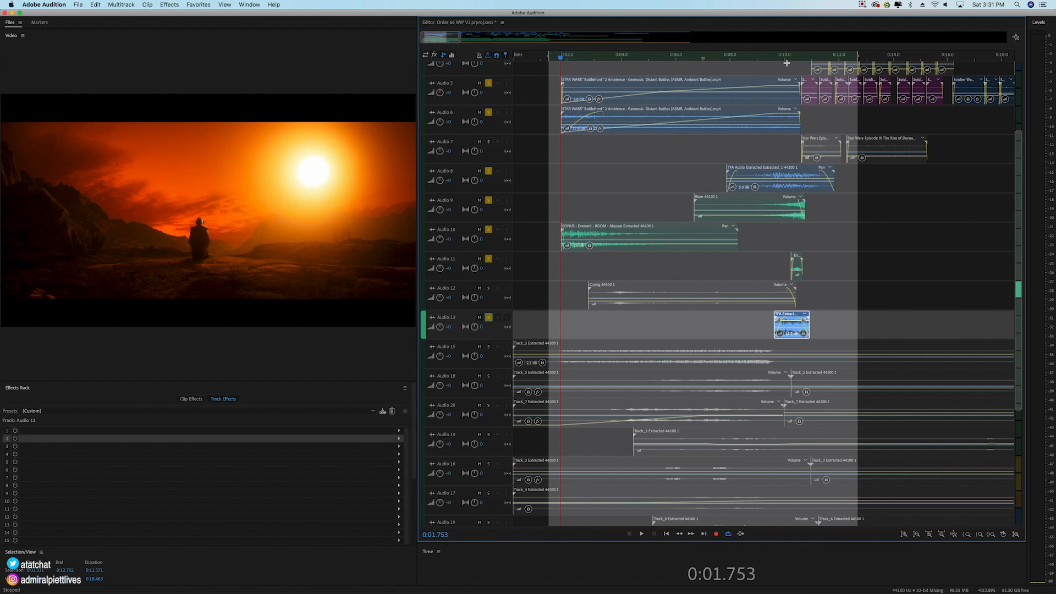
mouse_move(792, 59)
mouse_down()
mouse_move(814, 59)
mouse_move(797, 58)
mouse_up()
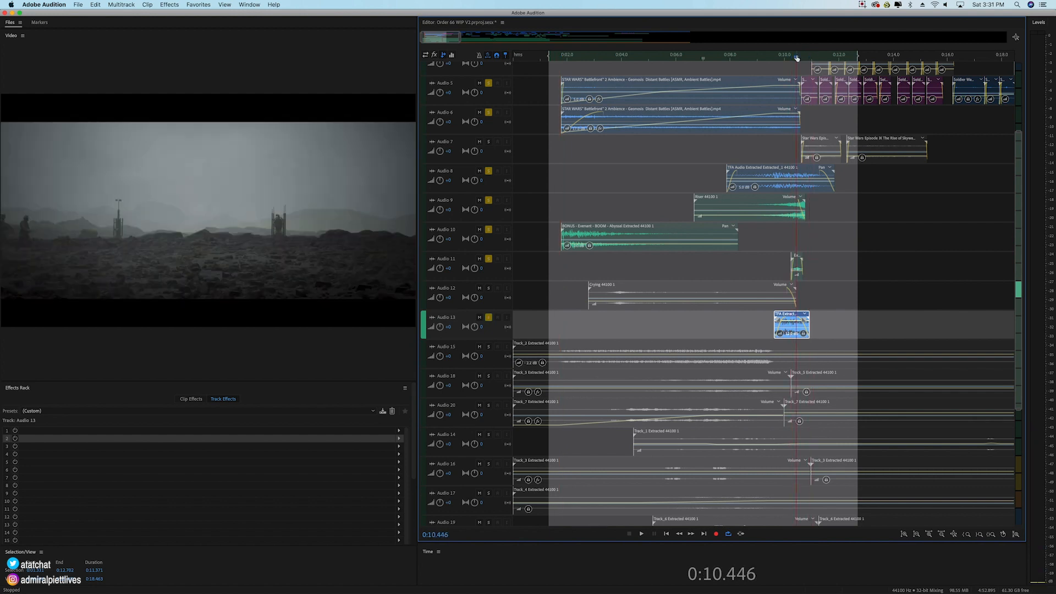
click(560, 59)
key(space)
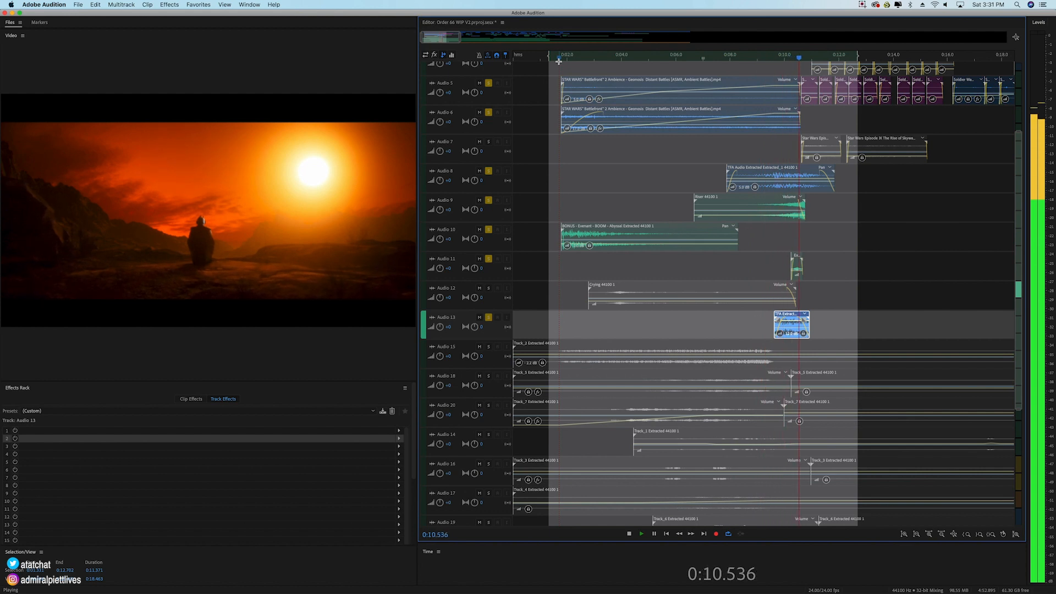
key(space)
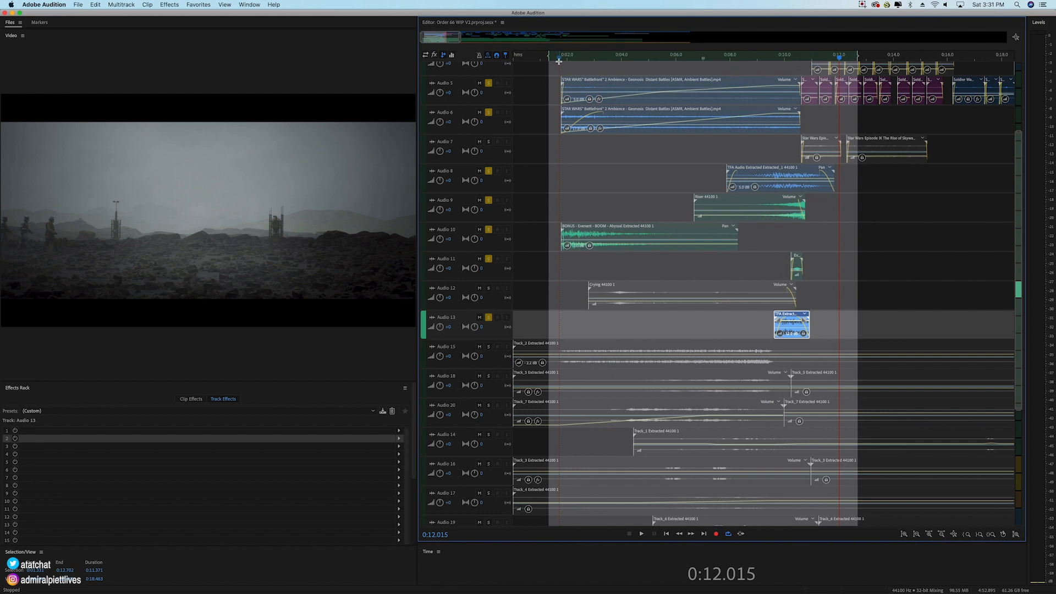
Step: Add Audio 15, 12, 18, 20, 14, 16 and 17 to the soloed tracks, selecting the Crying clip on Audio 12
click(489, 348)
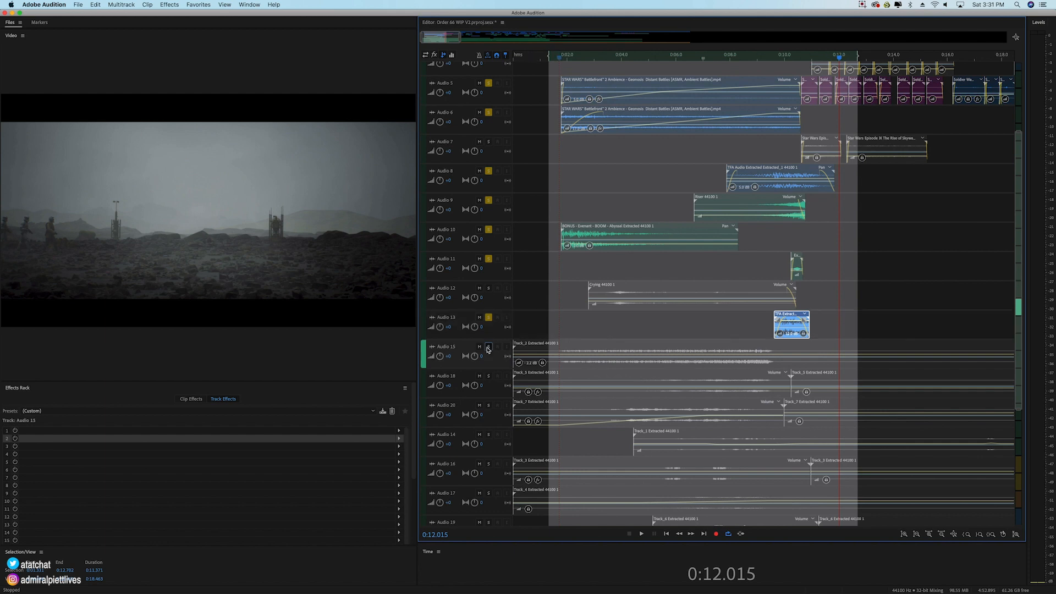
click(488, 288)
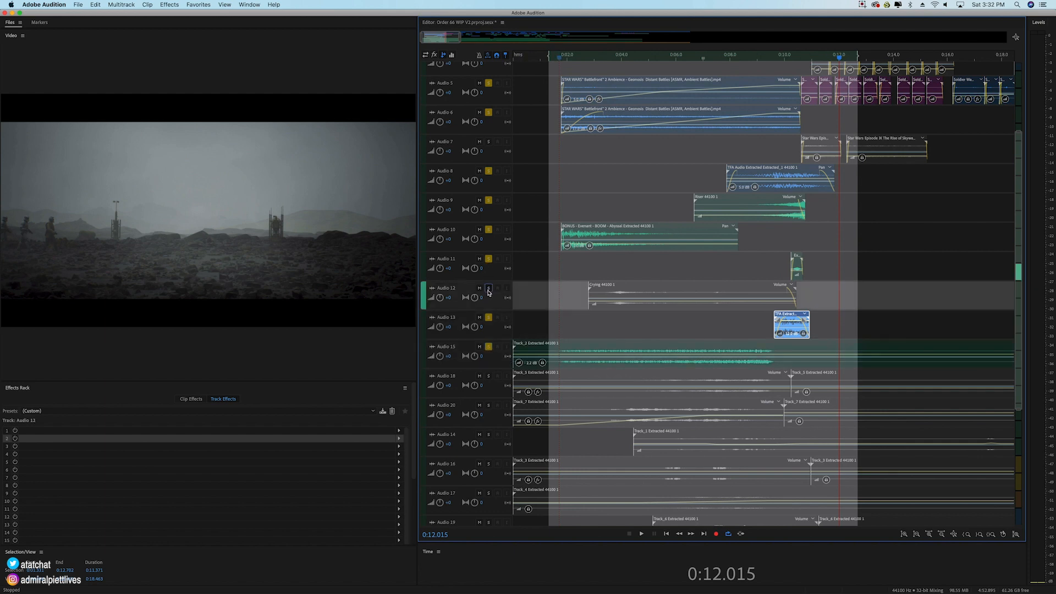
click(649, 294)
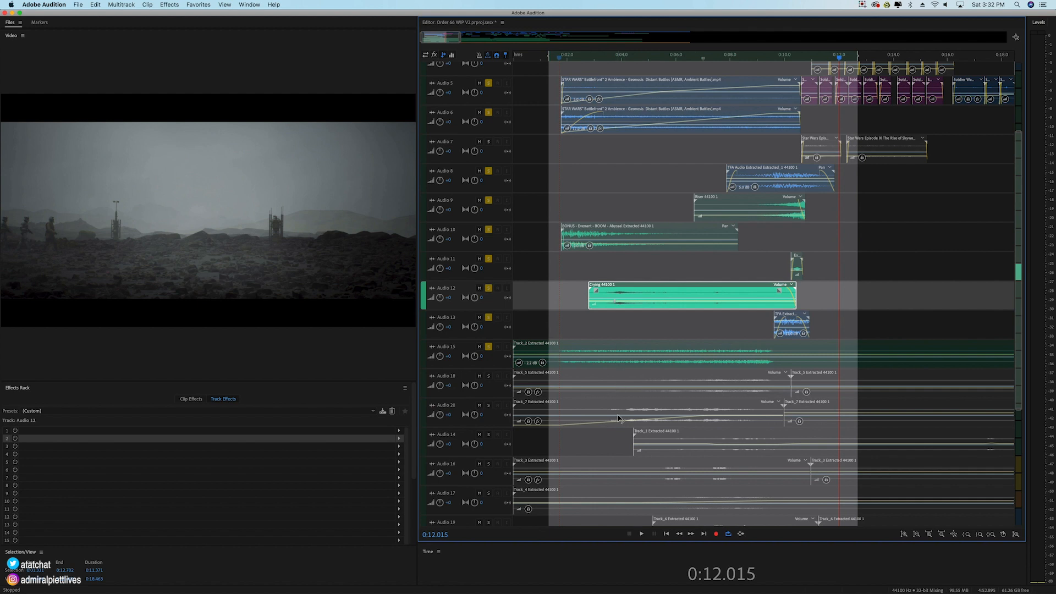
click(489, 376)
click(489, 405)
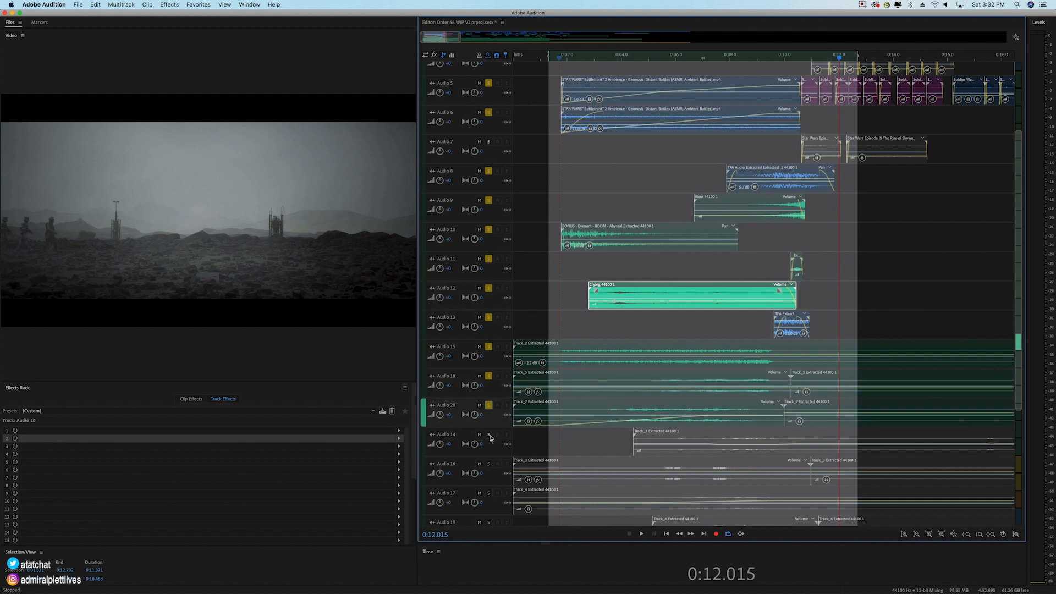
click(489, 434)
click(489, 465)
click(489, 493)
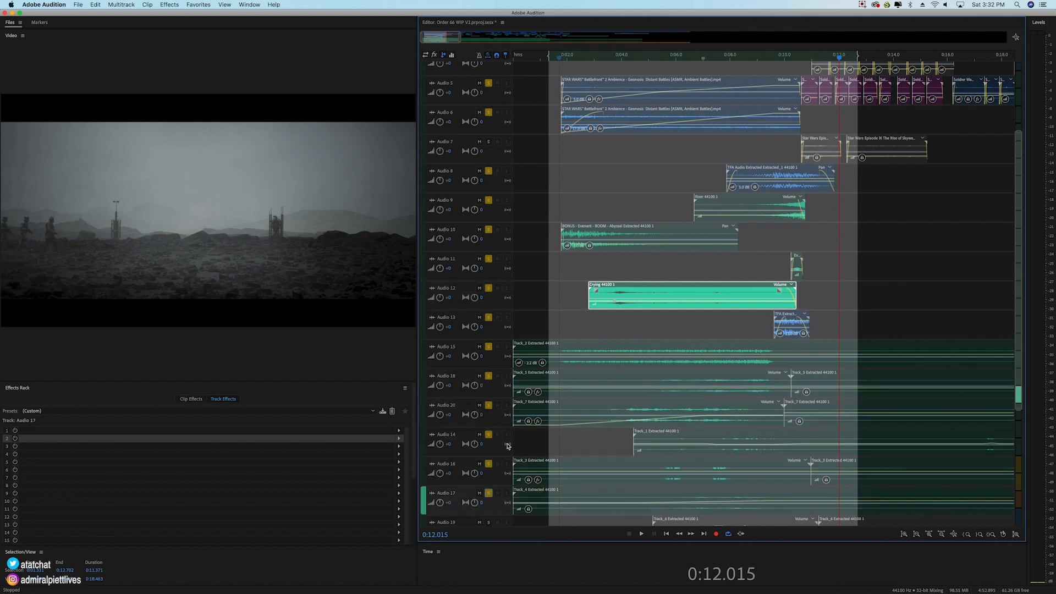
Step: Select the Track_2 Extracted clip on Audio 15, extend the time selection back to 0:00.000, and solo Audio 19 and Audio 21
click(596, 353)
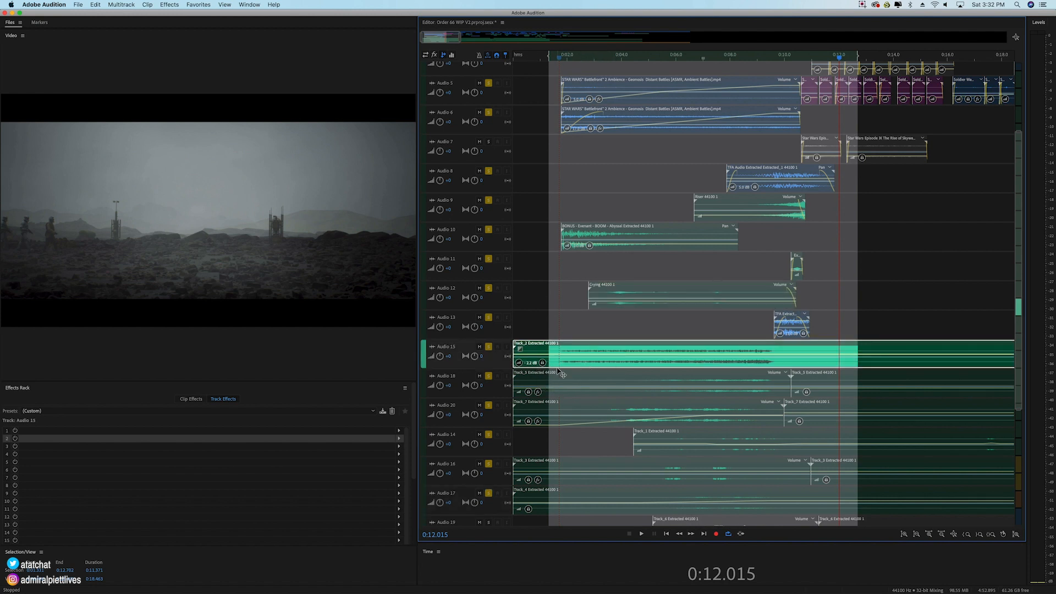
scroll(600, 428, down, 1)
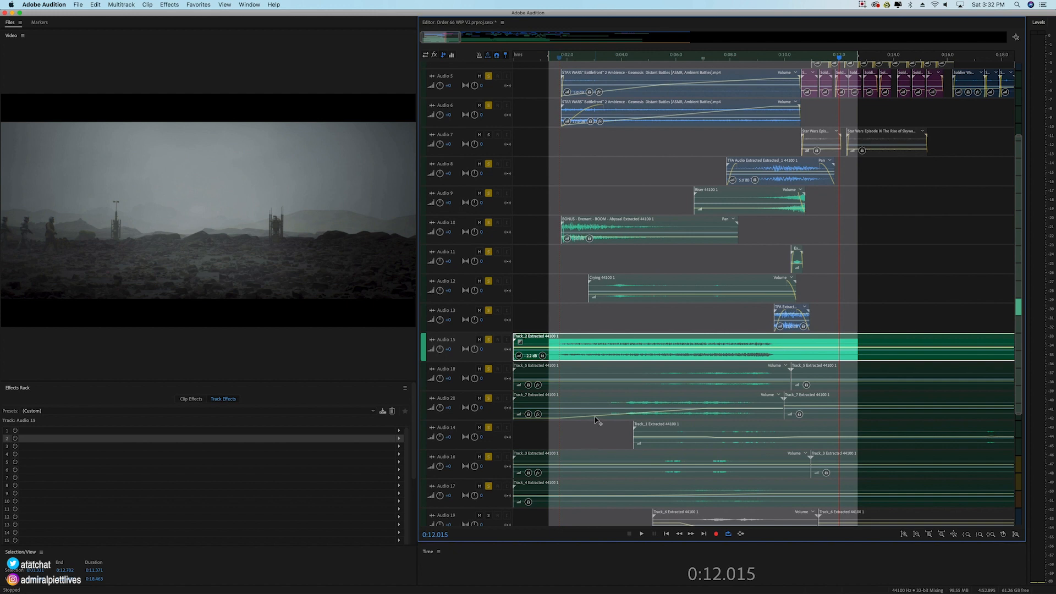
drag(549, 56, 502, 57)
scroll(449, 422, down, 5)
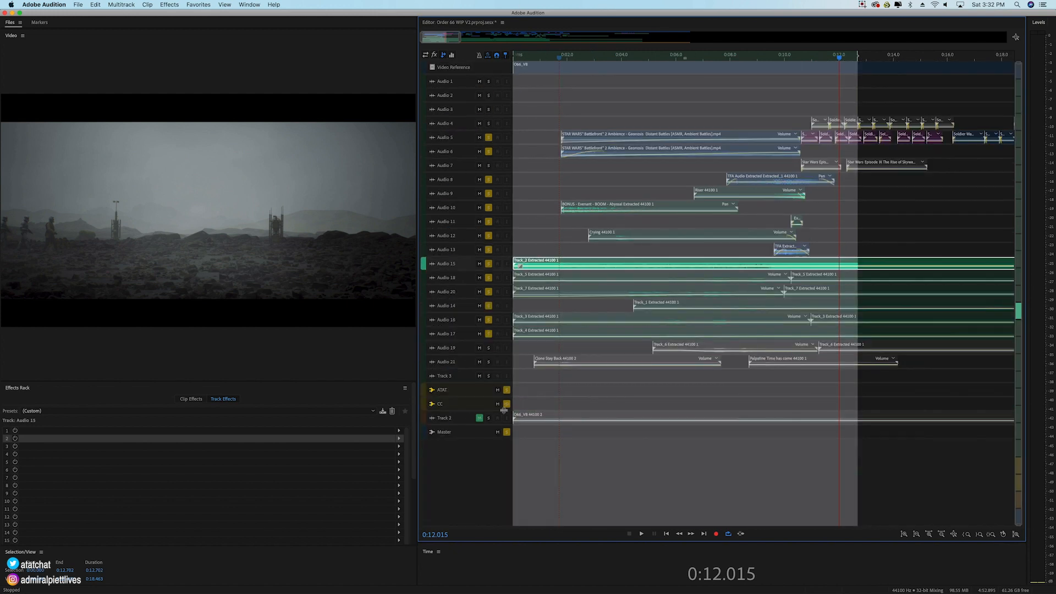
click(490, 351)
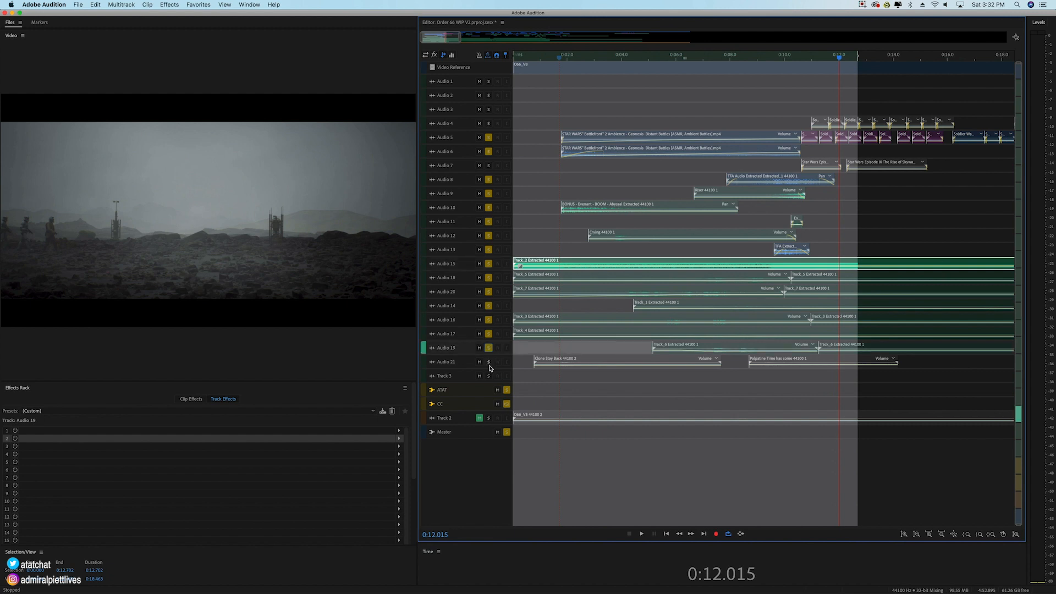
click(501, 361)
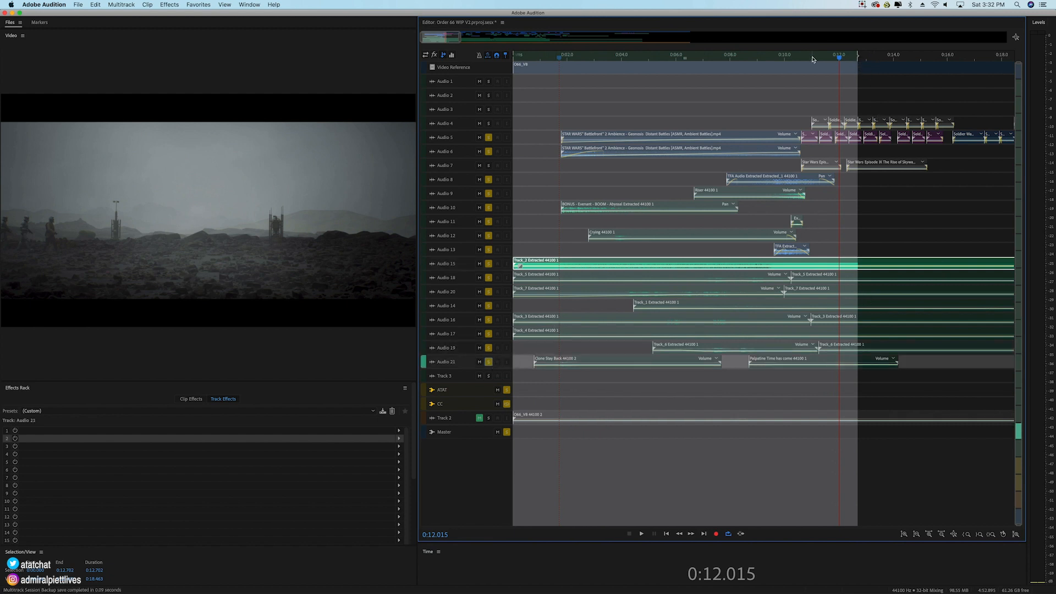
Step: Play all the soloed layers together from 0:00.000 to about 0:12
drag(839, 58, 455, 82)
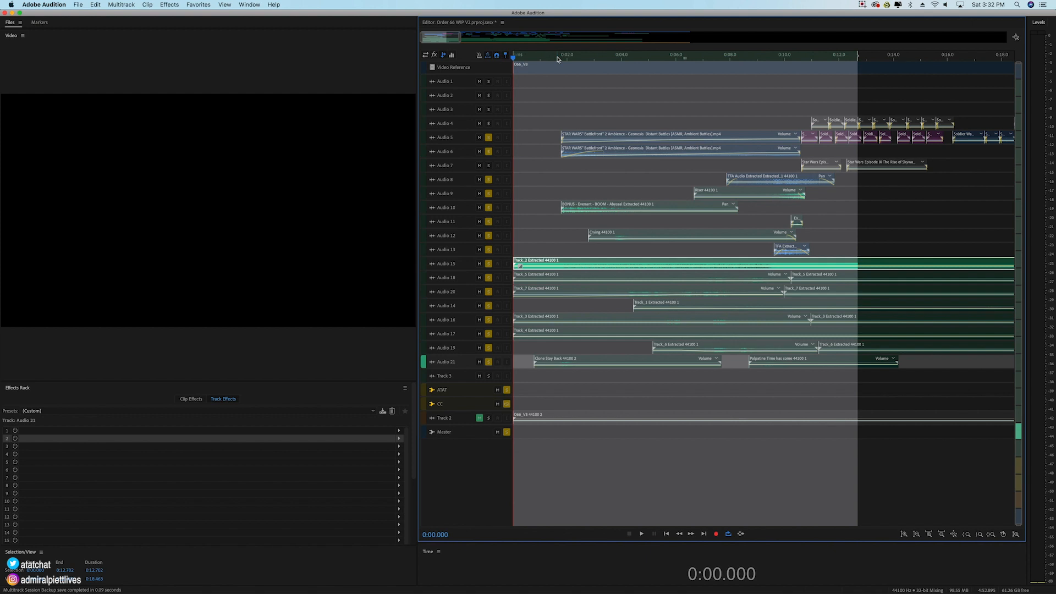
scroll(559, 60, up, 1)
scroll(470, 168, up, 5)
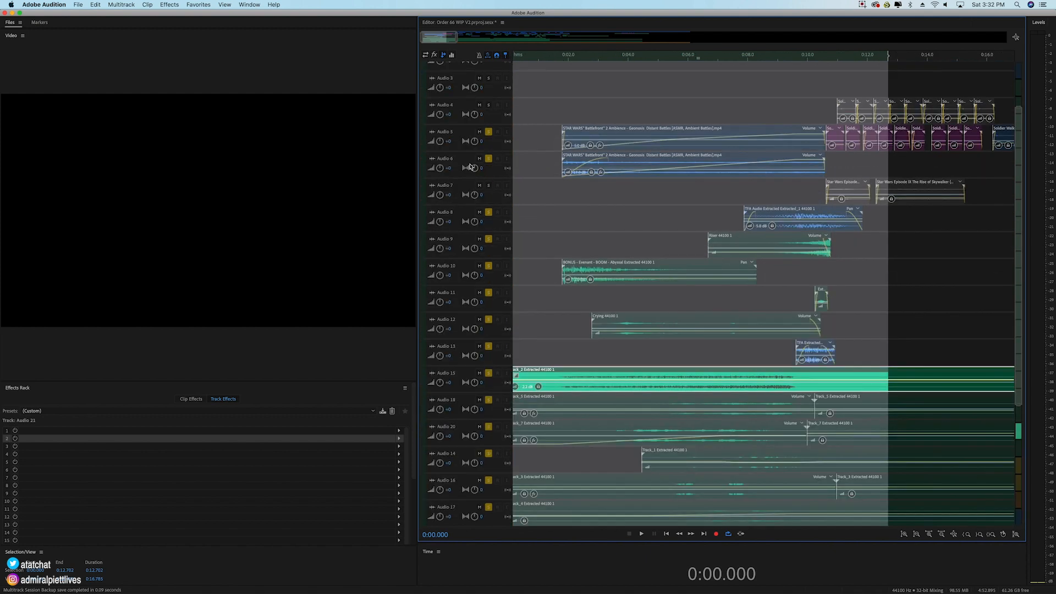
scroll(470, 166, down, 1)
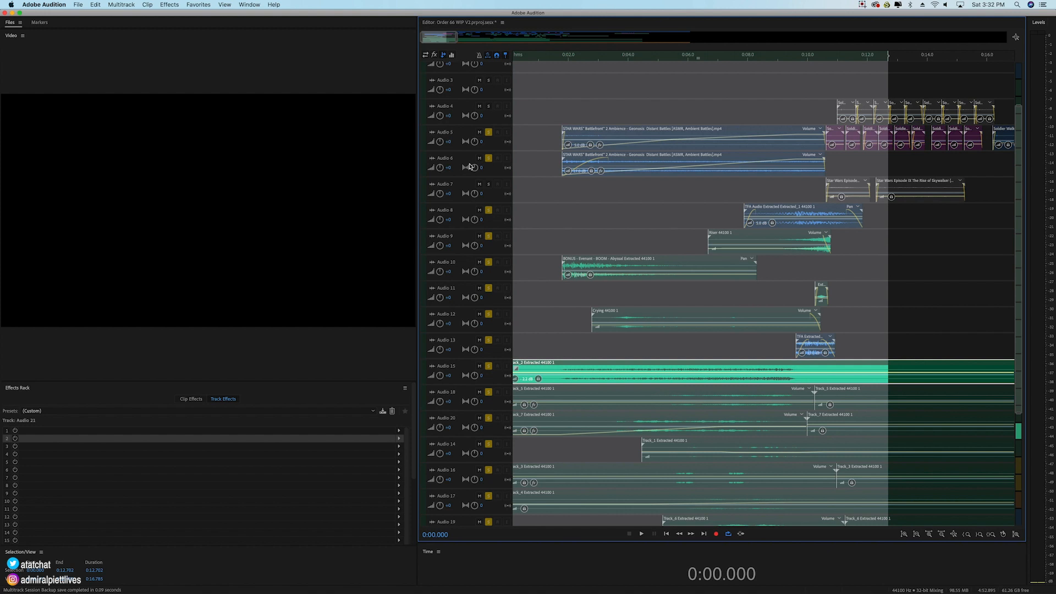
key(space)
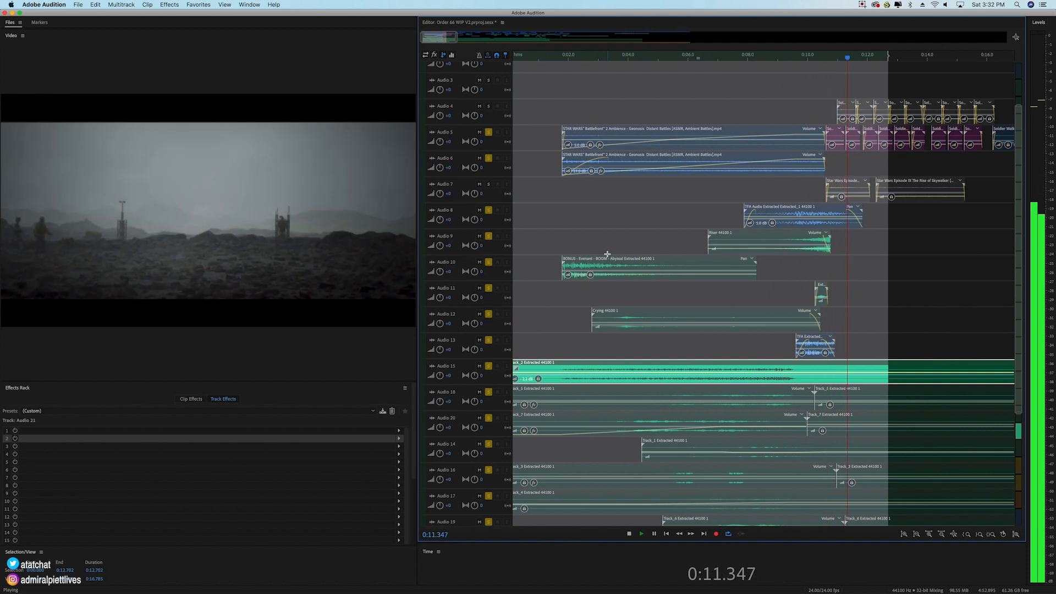
key(space)
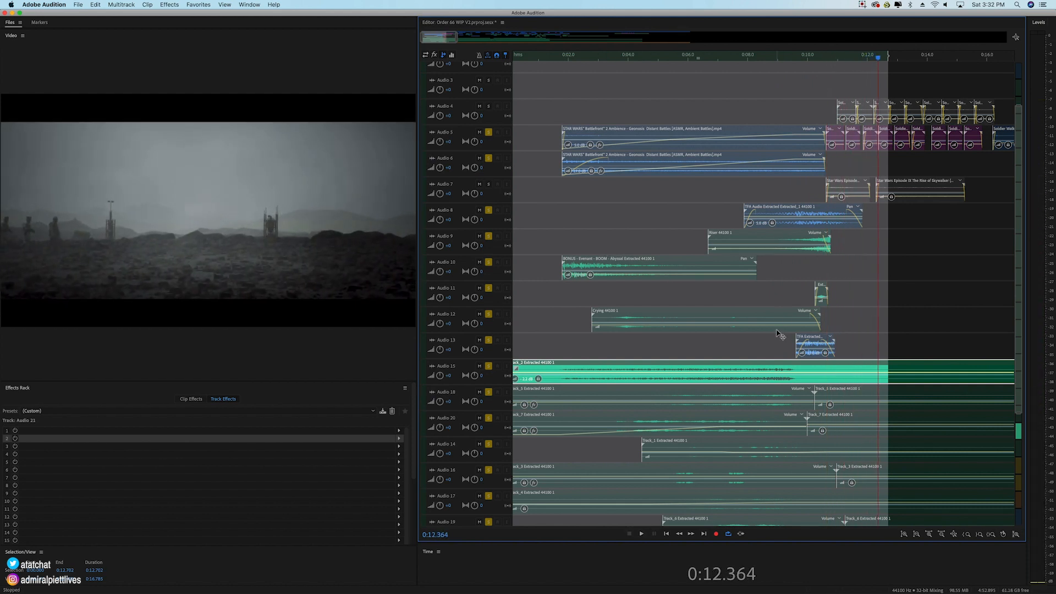
Step: Place the playhead at 0:01.141 and clear the solos on the tracks below Audio 6, keeping only Audio 6 soloed
scroll(780, 333, down, 3)
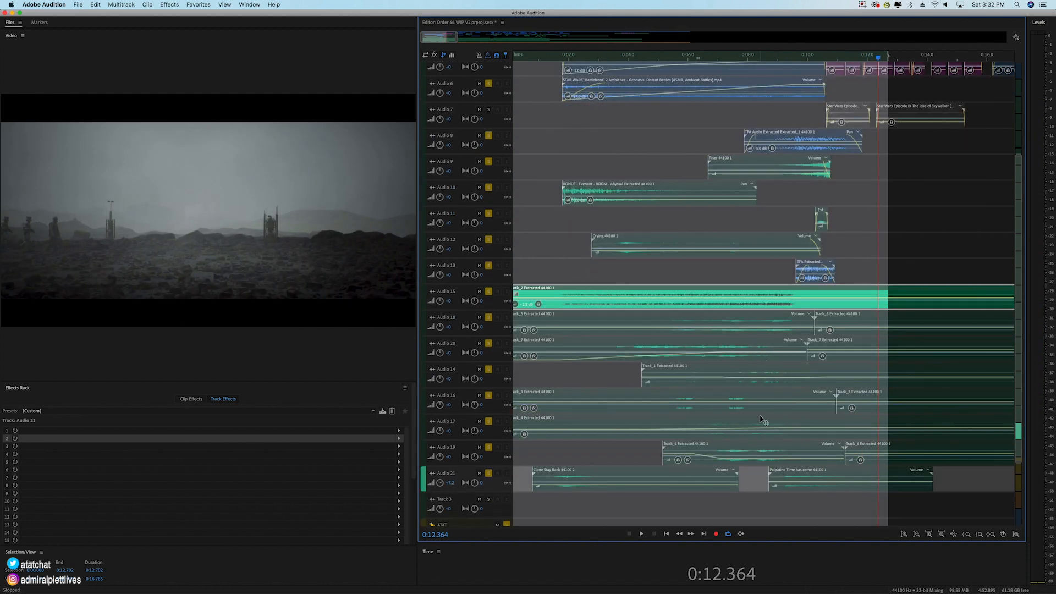
click(543, 60)
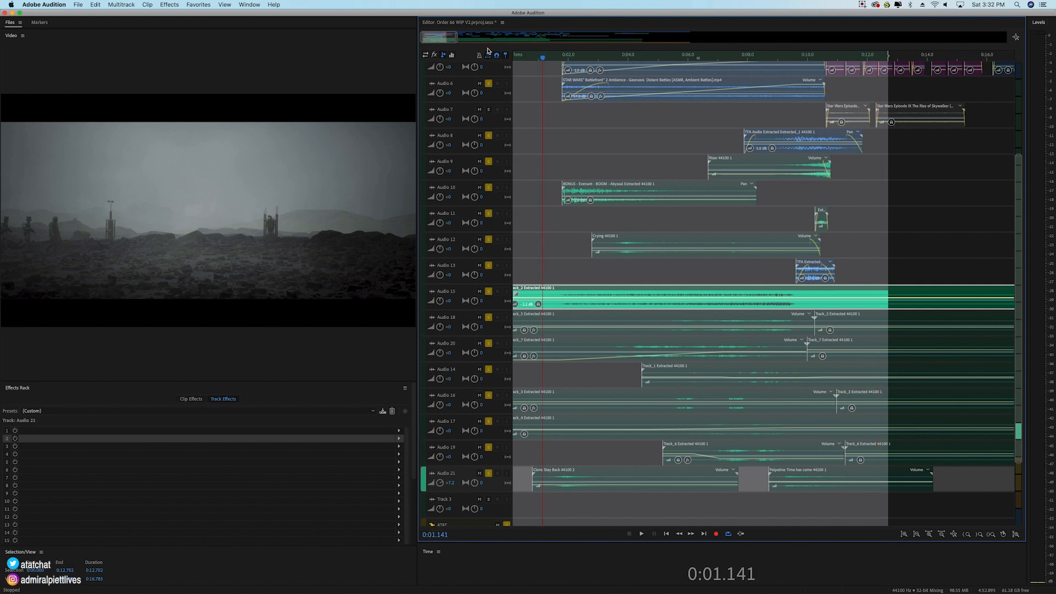
scroll(534, 57, up, 3)
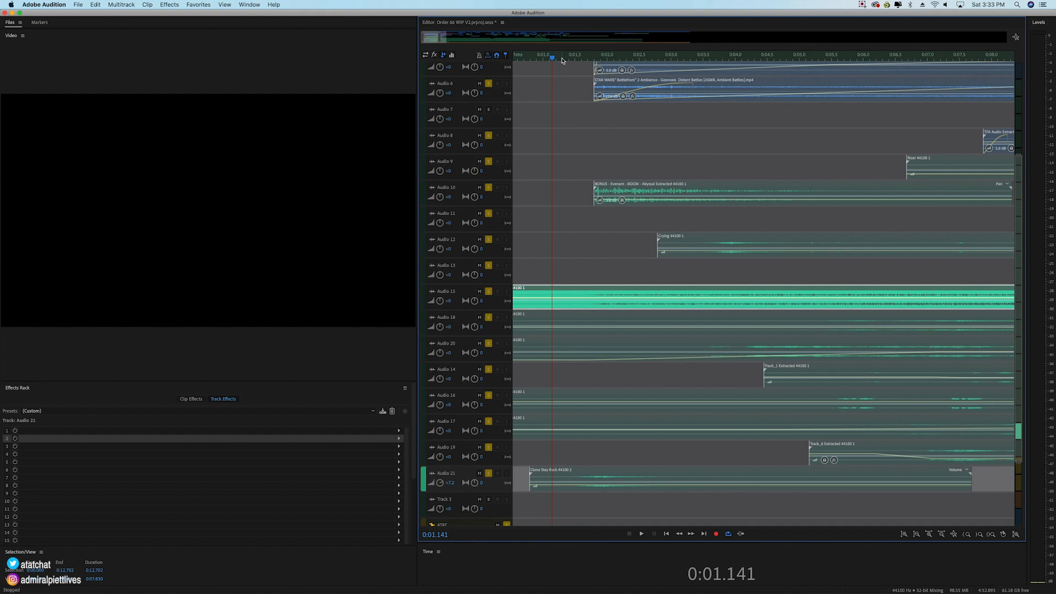
click(583, 270)
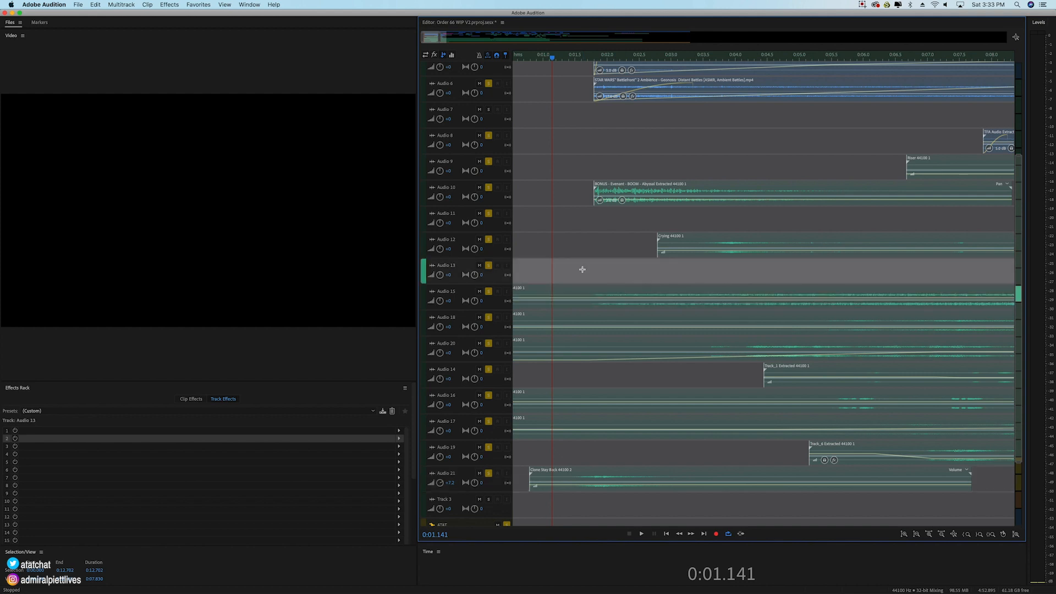
super+click(488, 84)
click(488, 293)
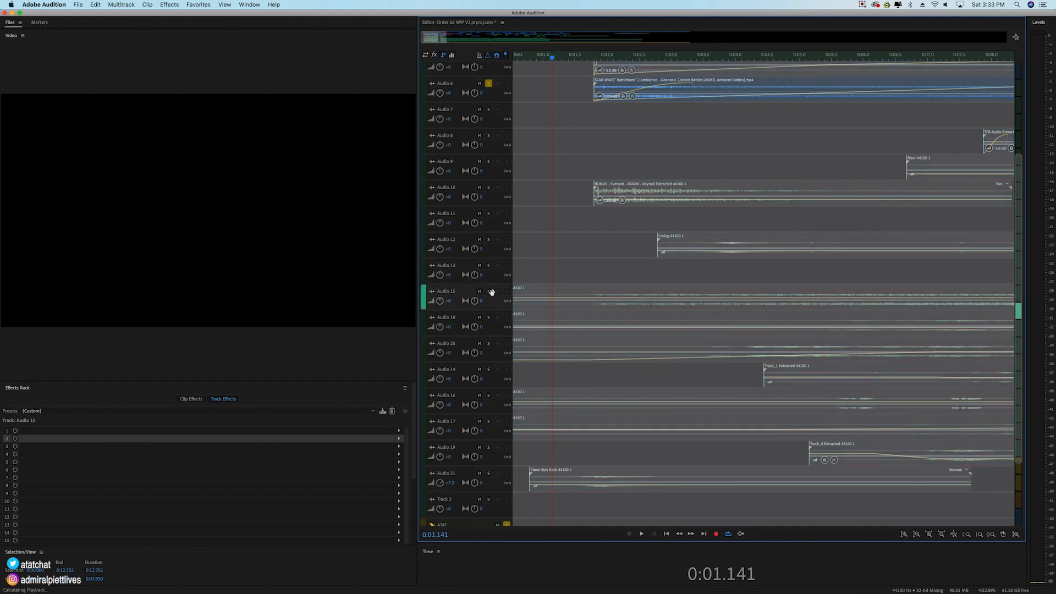
Step: Play the soloed Audio 6 ambience from 0:01.141 to about 0:02.3, and remove the track's solo
key(space)
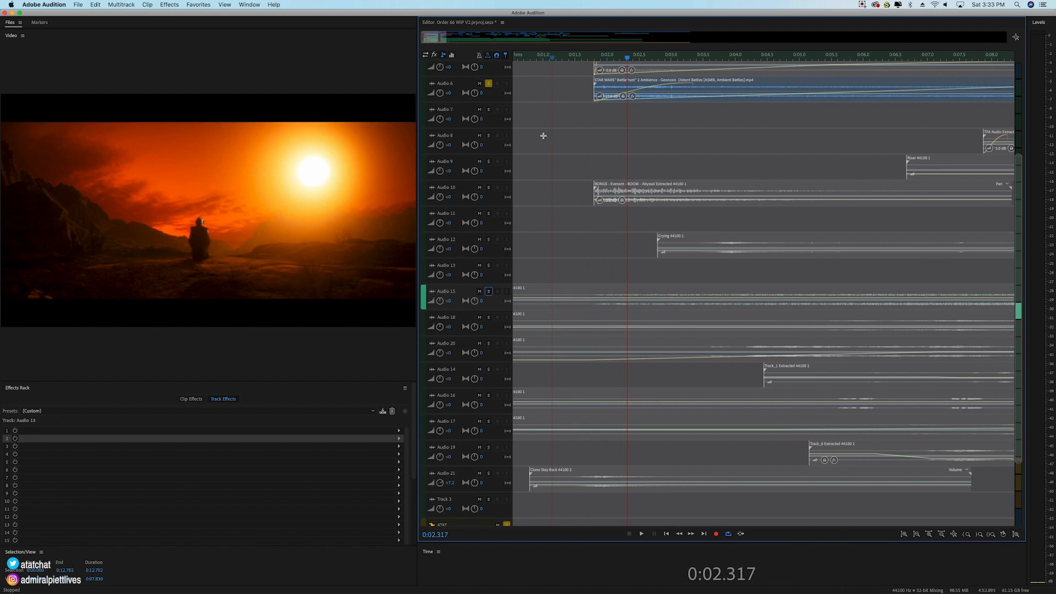
key(backslash)
click(488, 83)
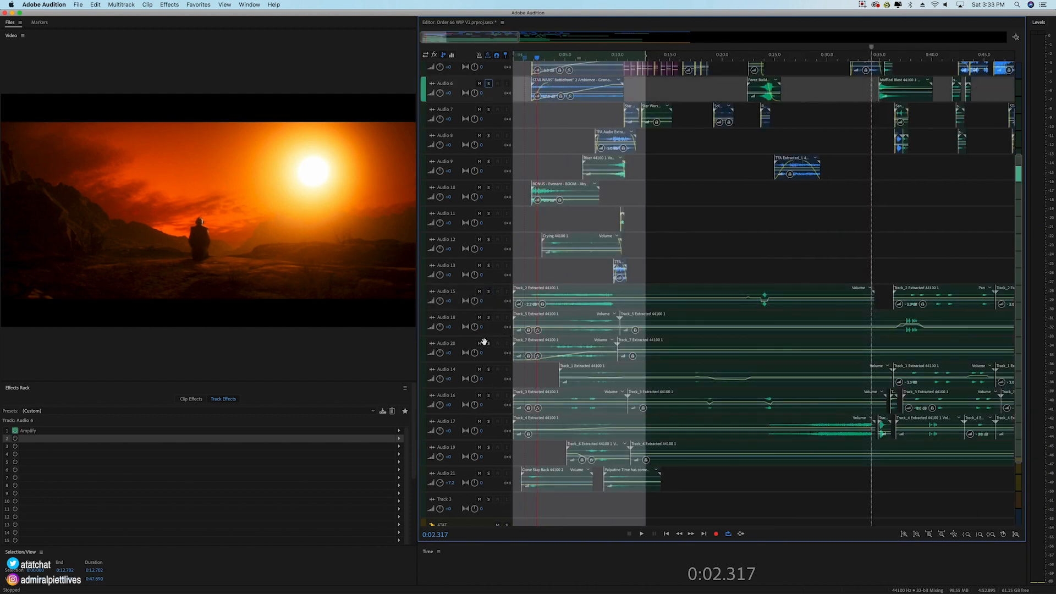
Step: Solo Audio 17, Audio 16 and Audio 21, and move the playhead back to 0:00.433
click(489, 422)
click(489, 396)
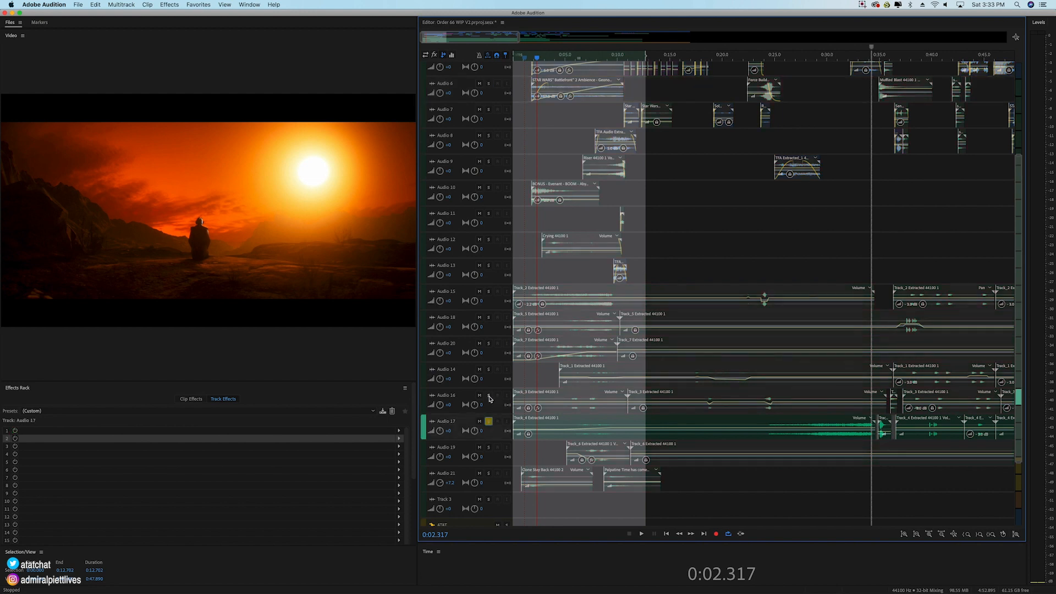
click(488, 473)
key(space)
drag(541, 57, 517, 57)
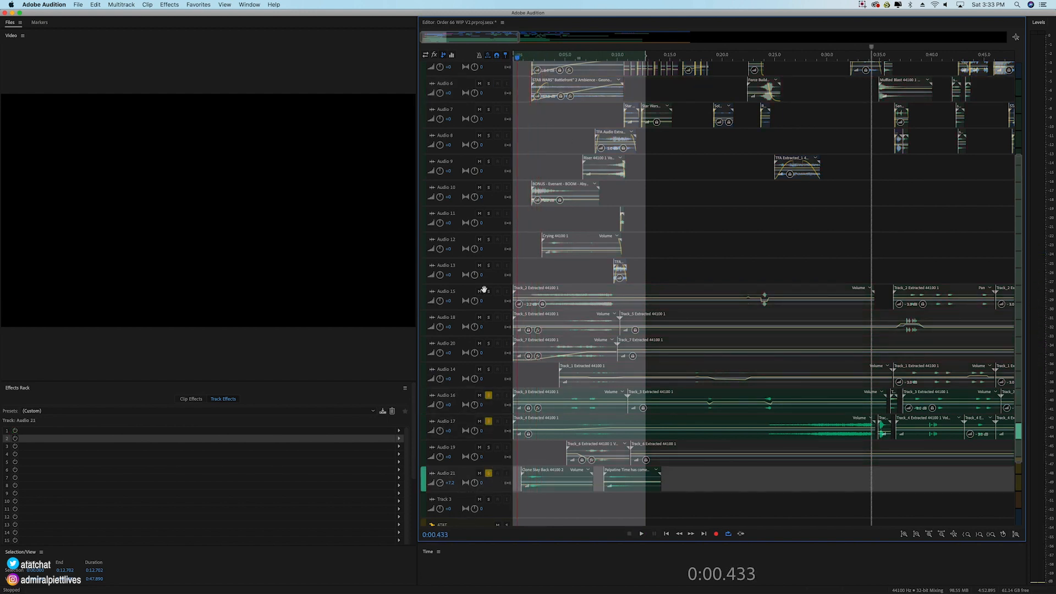
Step: Turn off the solo on Audio 16 and Audio 17 so that Audio 21 plays alone
scroll(477, 427, down, 5)
scroll(540, 56, up, 7)
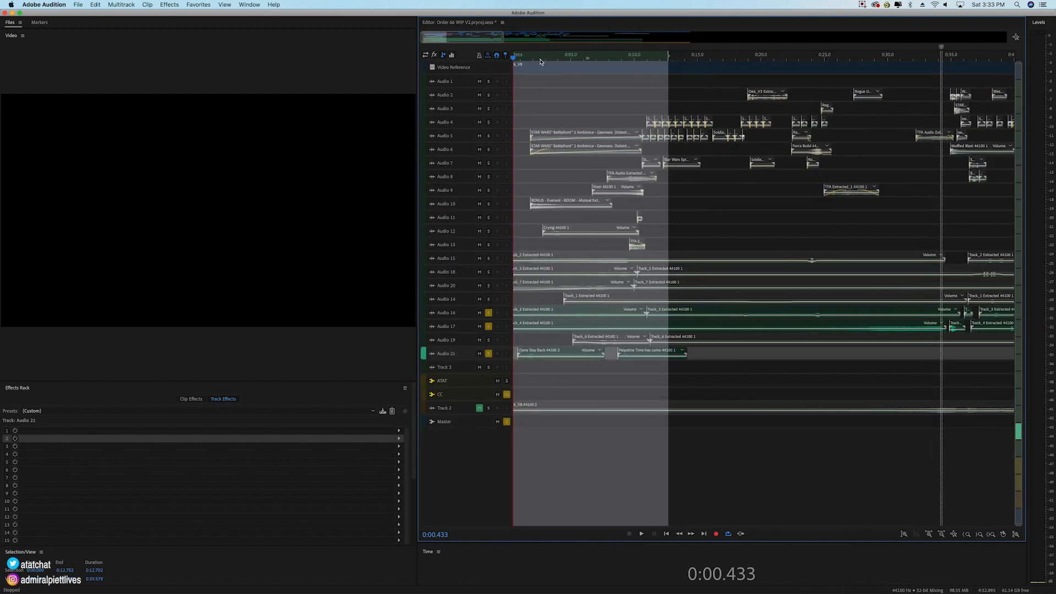
click(489, 312)
click(488, 326)
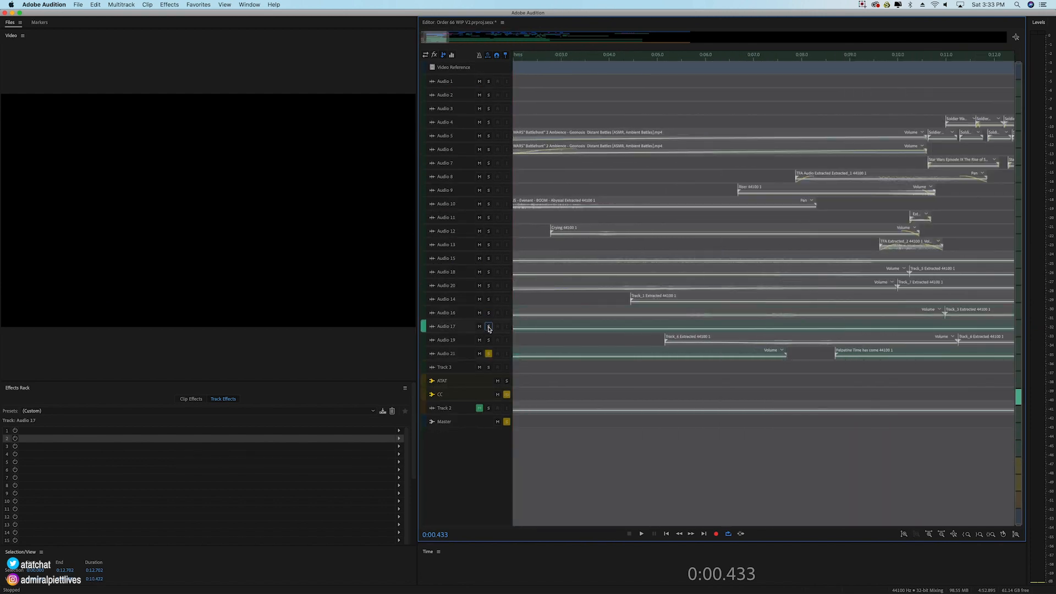
Step: Return the playhead to the session start and play the soloed Clone Stay Back clip on Audio 21
drag(443, 39, 429, 39)
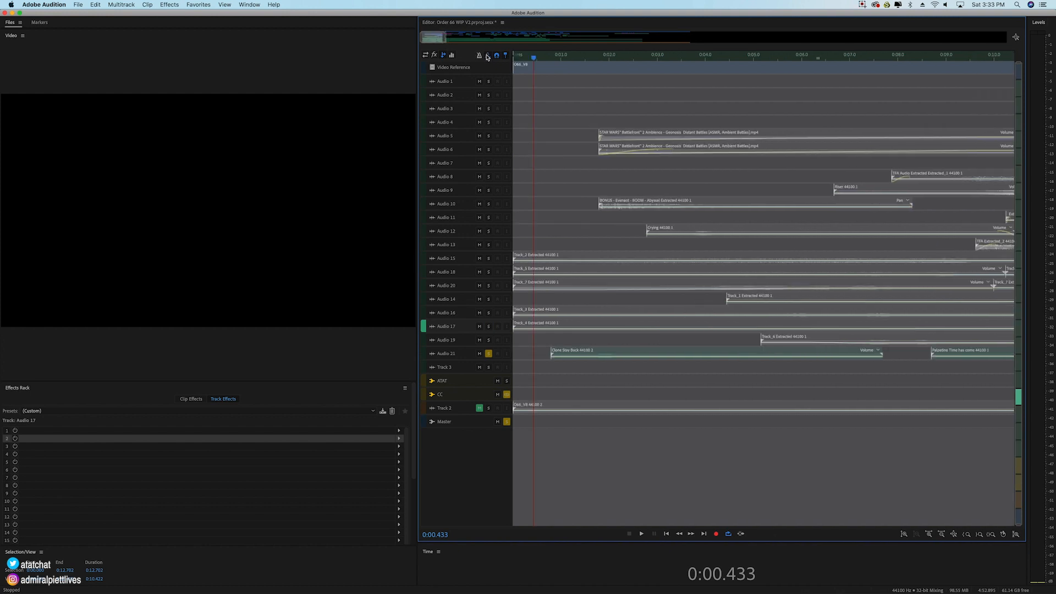
drag(530, 58, 511, 77)
scroll(468, 357, up, 3)
scroll(531, 386, down, 1)
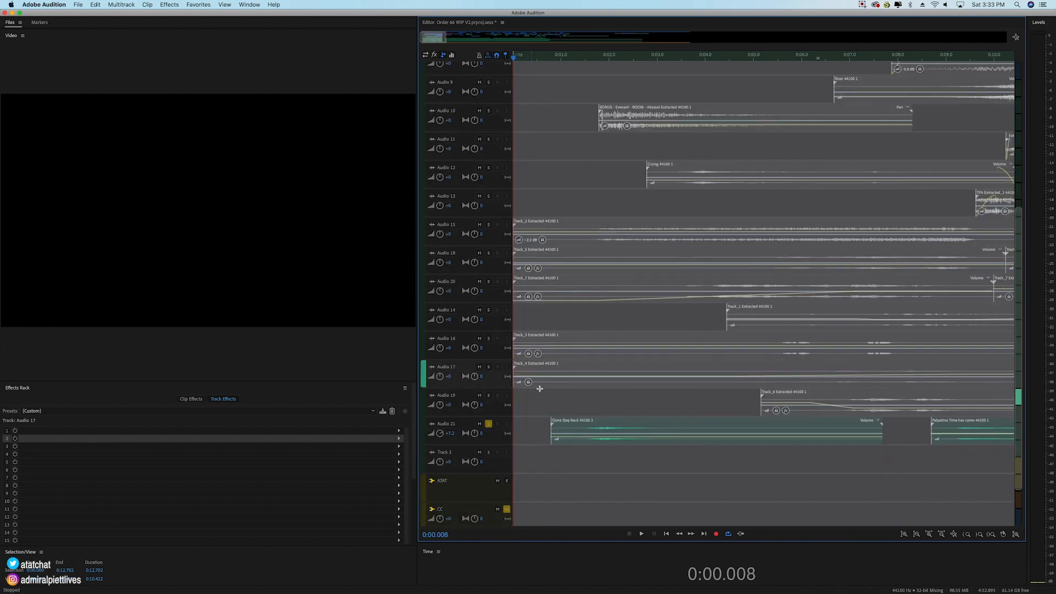
key(space)
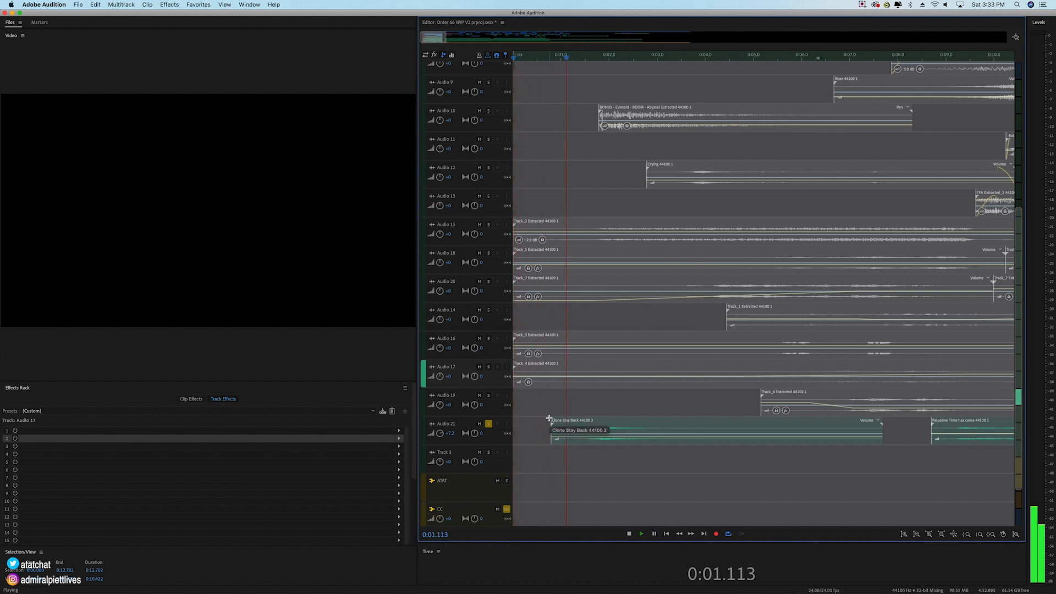
key(space)
Step: Add Audio 10 to the solo and play its BOOM clip together with Audio 21 from 0:00.548 to about 0:03.2
click(577, 60)
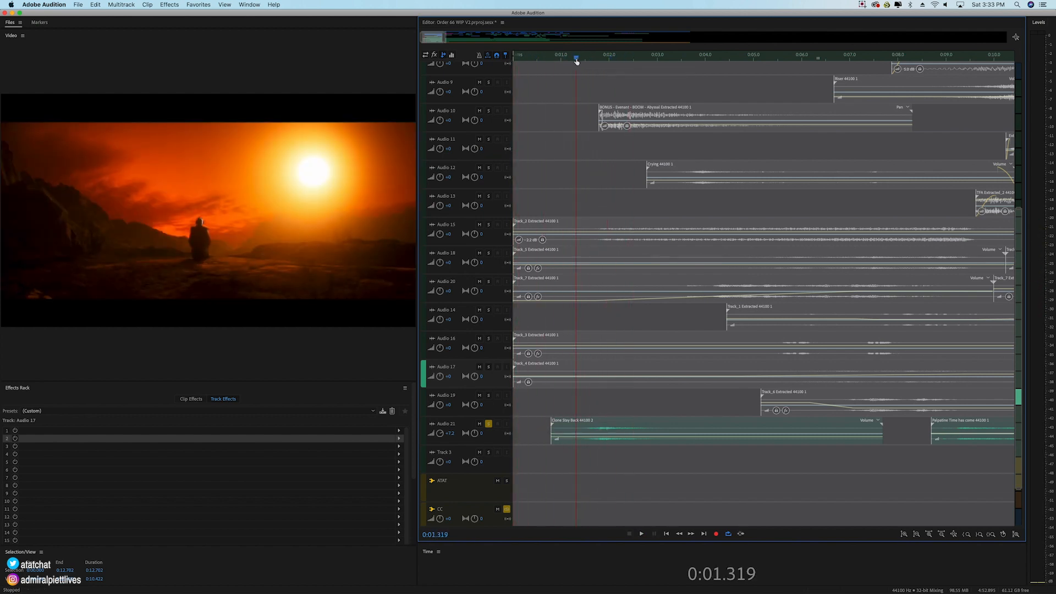
key(space)
drag(578, 62, 599, 63)
click(489, 111)
click(540, 58)
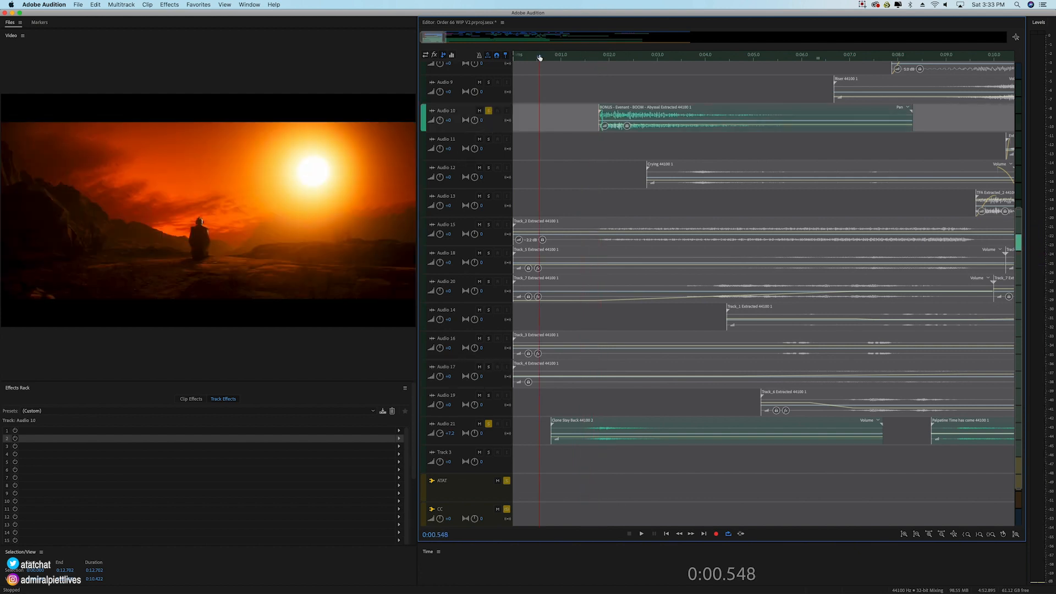
key(space)
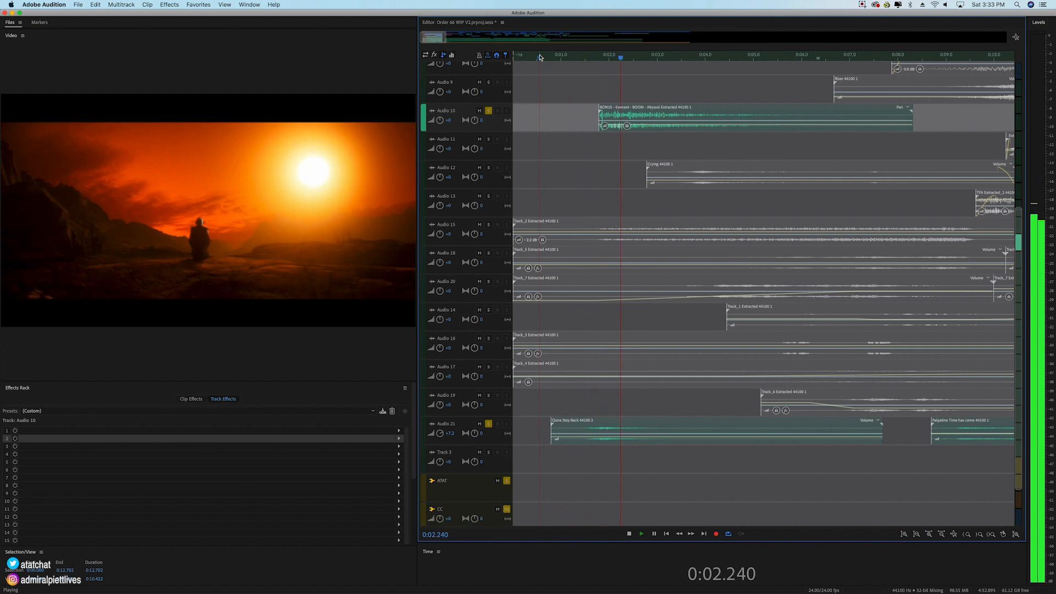
key(space)
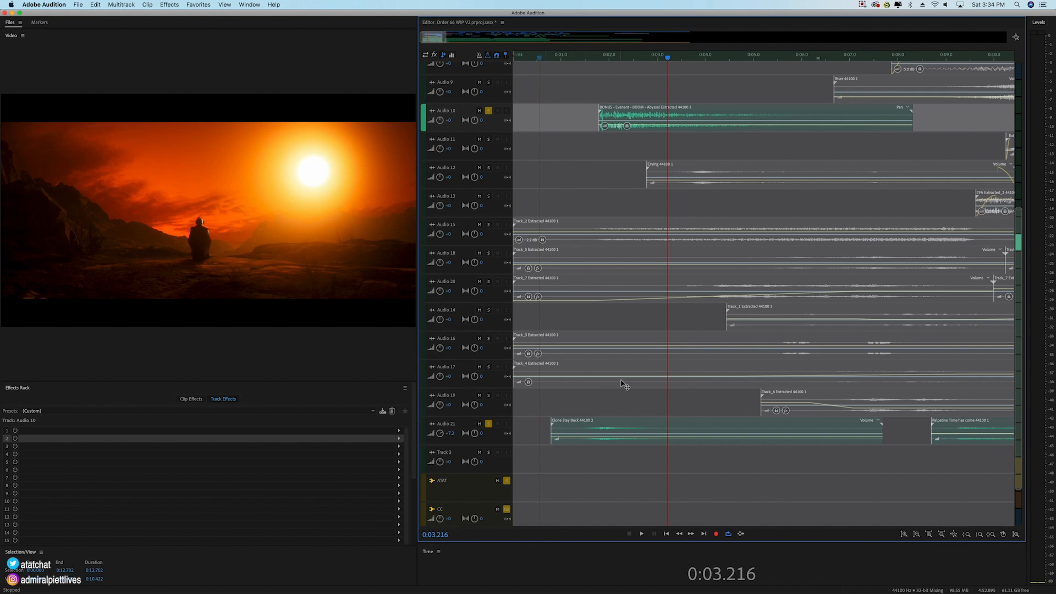
Step: Select the Clone Stay Back clip on Audio 21 and clear all remaining track and bus solos
click(625, 433)
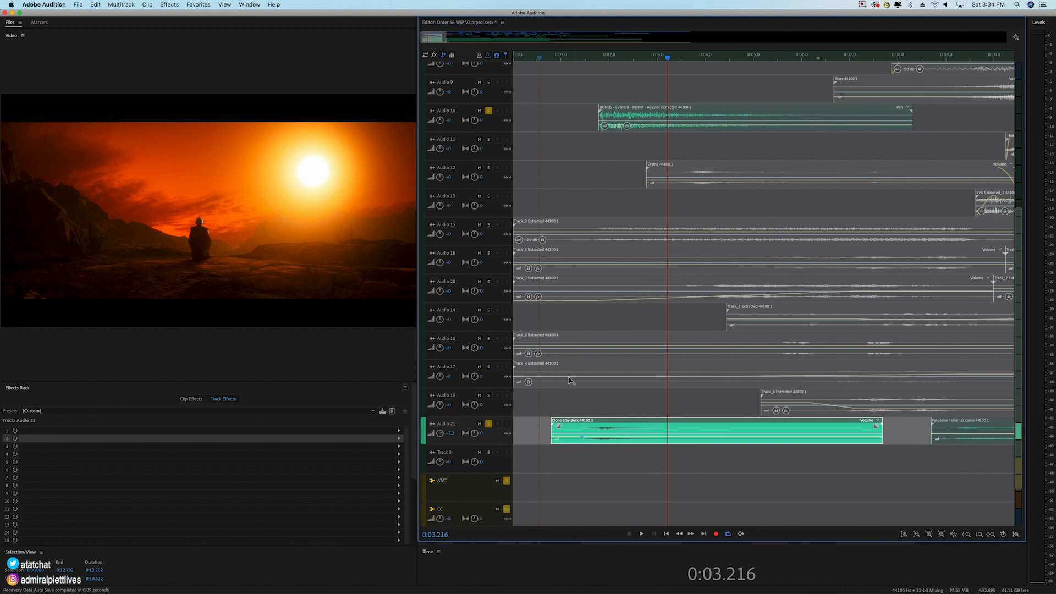
click(489, 425)
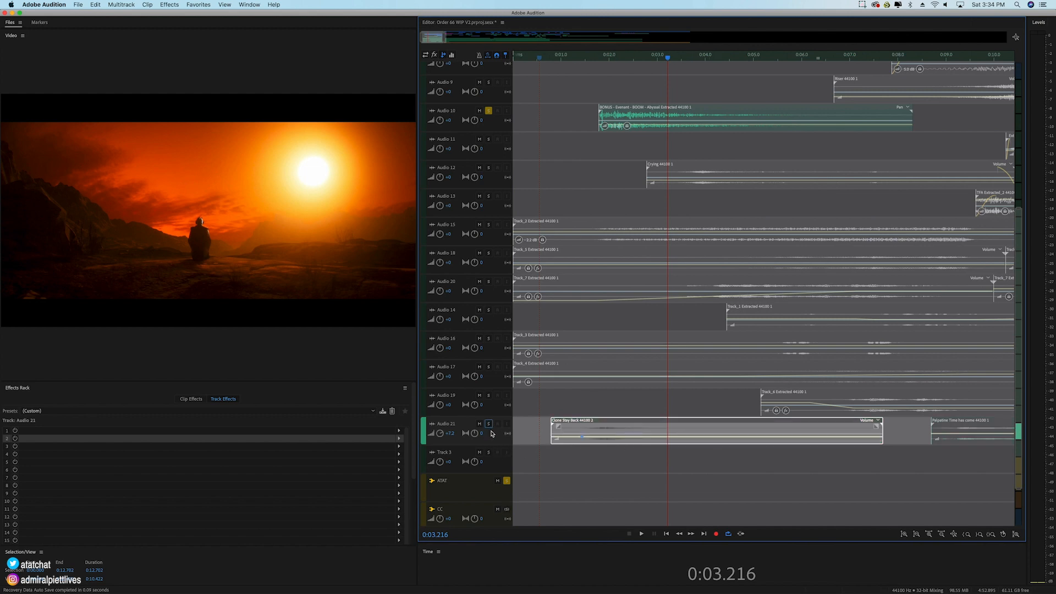
click(507, 481)
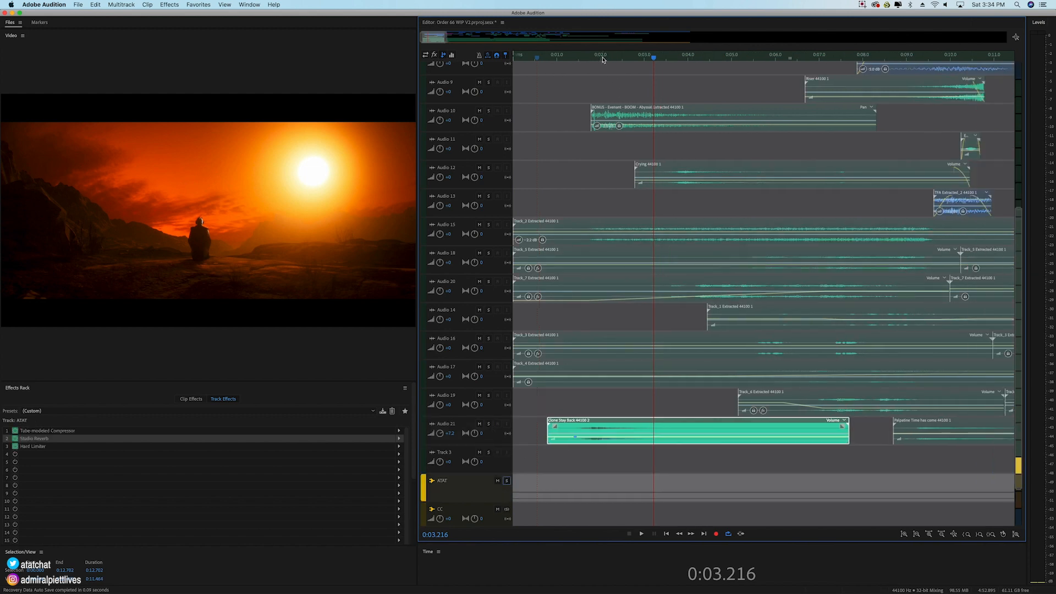
Step: Set the time selection from 0:10.100 to about 0:22.428, covering the clone walking section
scroll(603, 59, down, 5)
scroll(445, 245, down, 5)
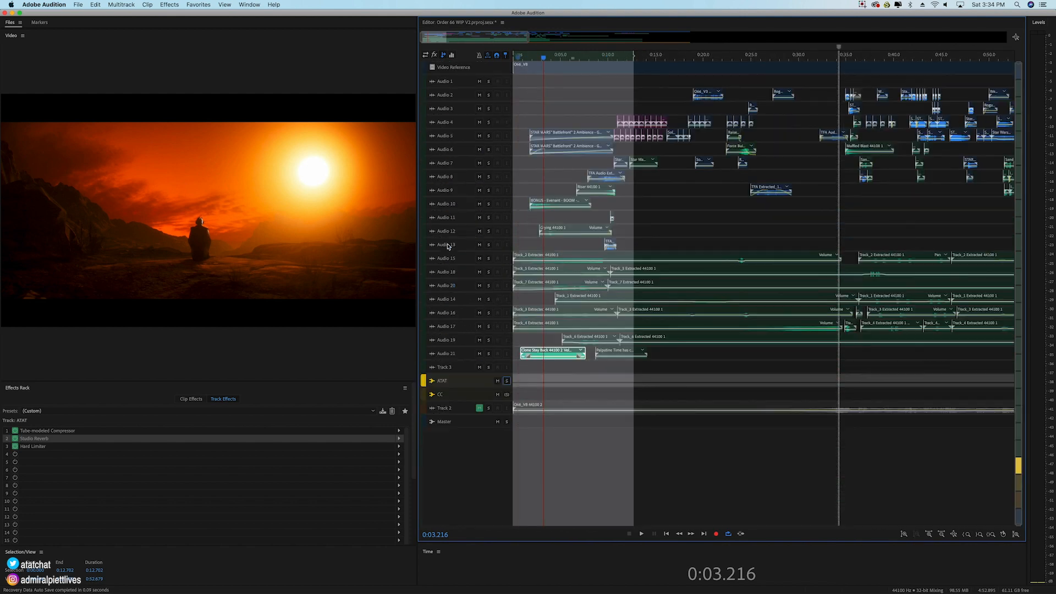
drag(503, 38, 477, 42)
drag(628, 57, 622, 57)
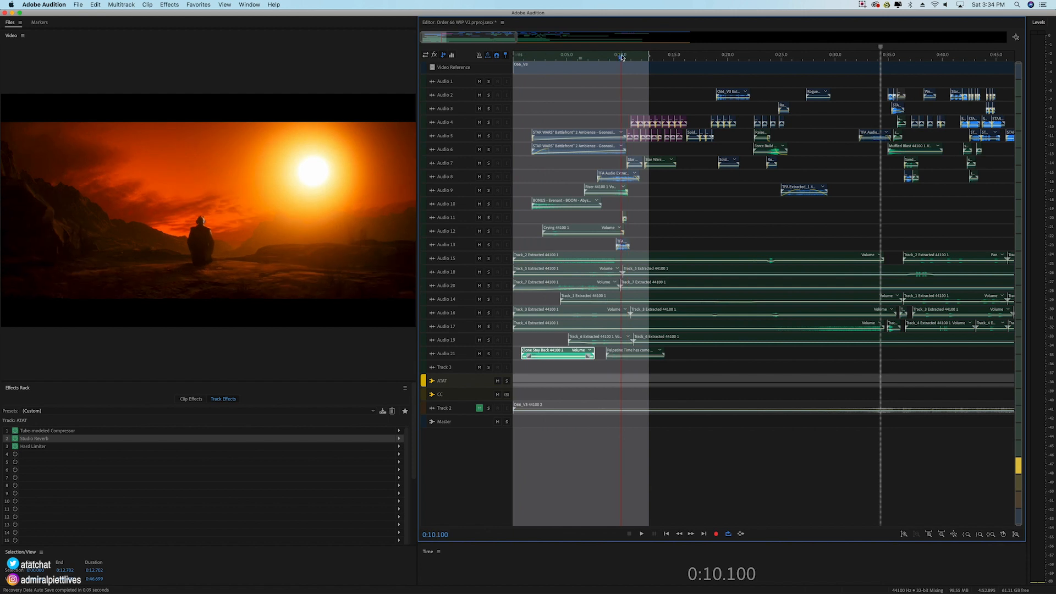
key(i)
click(754, 61)
key(o)
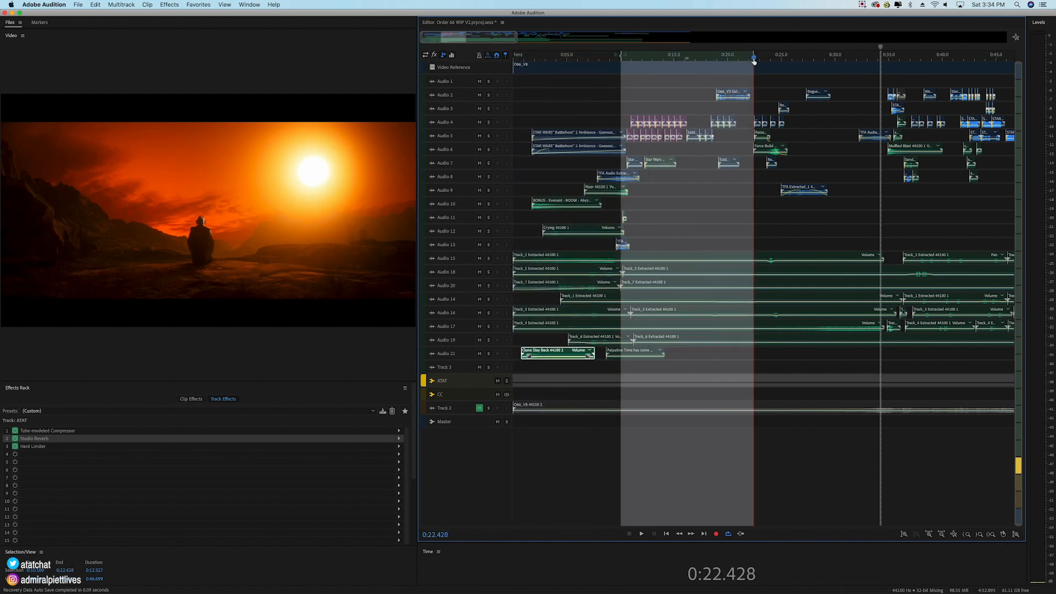
Step: Play the full mix from the start of the time selection to about 0:17
click(624, 56)
key(space)
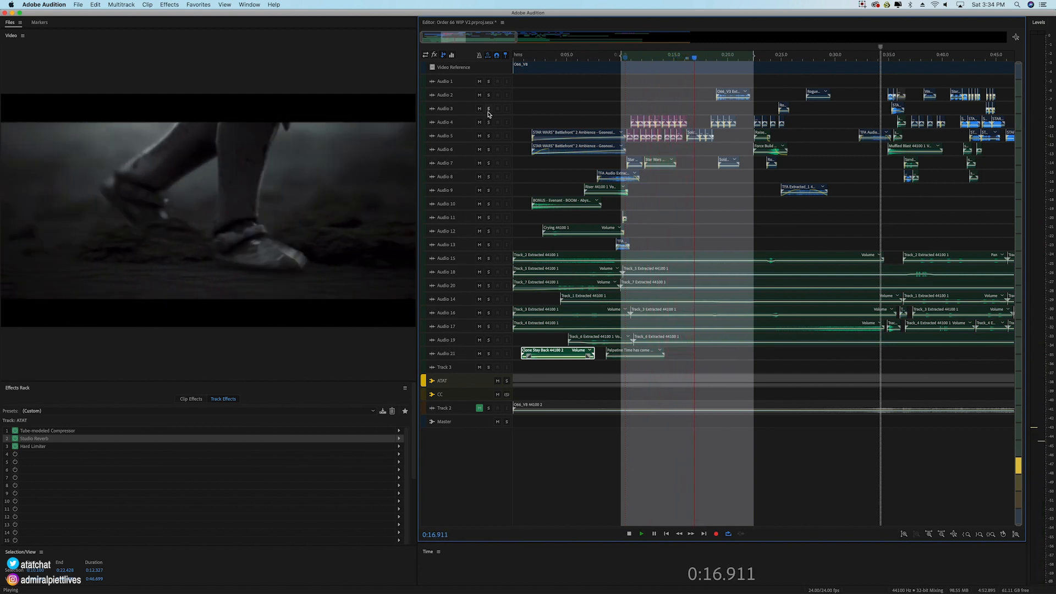
key(space)
Step: Select the pink Soldier Walking clips on Audio 4 and Audio 5, solo both tracks, and play them from 0:11.181 to about 0:14.2
scroll(631, 62, up, 3)
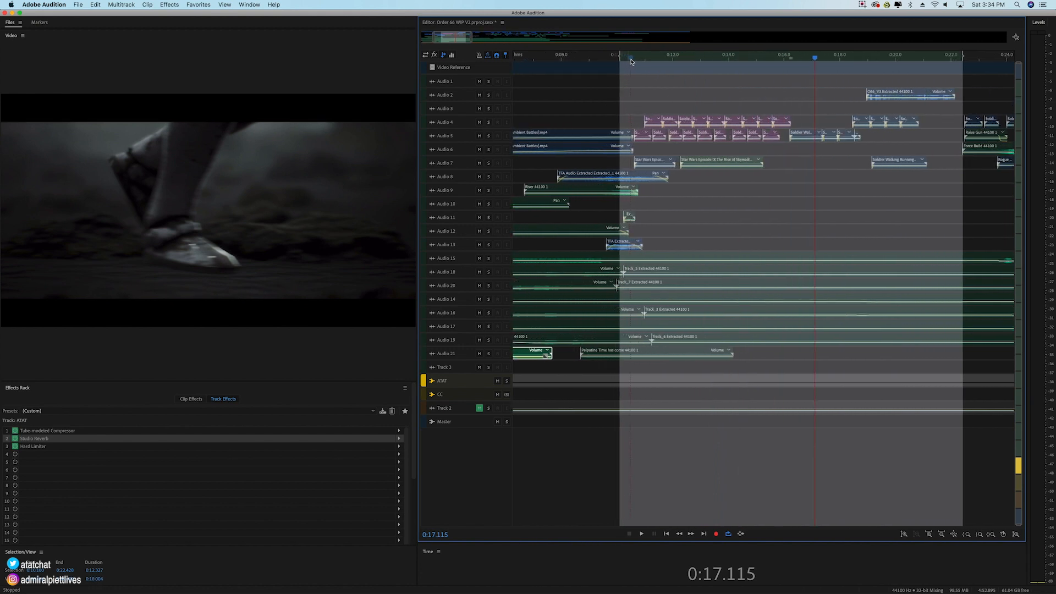
click(651, 59)
drag(643, 107, 792, 141)
click(489, 122)
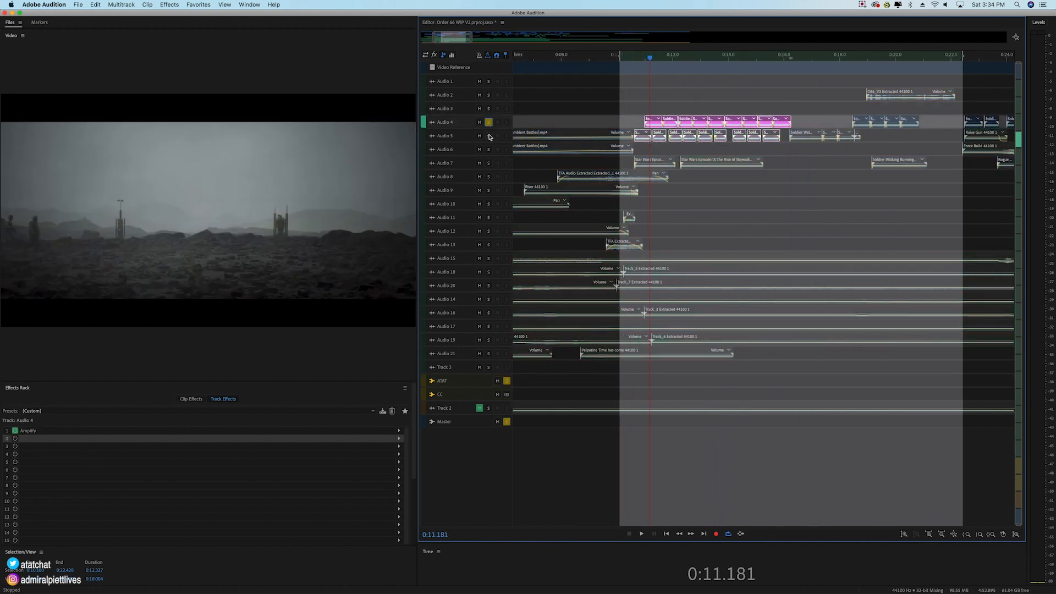
click(489, 136)
key(space)
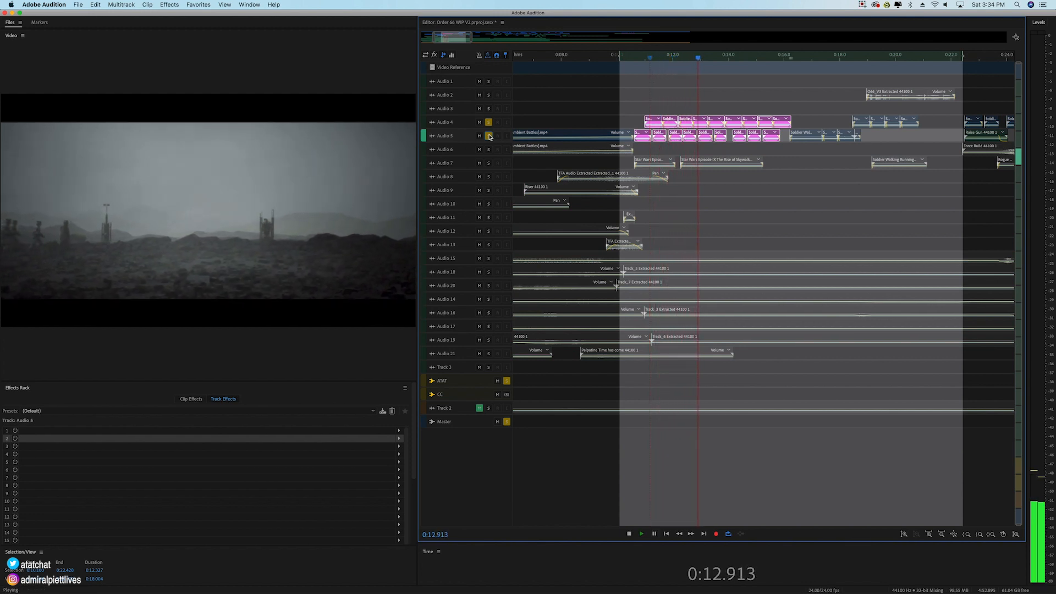
key(space)
Step: Turn off the solos on Audio 4 and Audio 5 and play the full mix from about 0:16 to 0:18
click(489, 122)
click(489, 136)
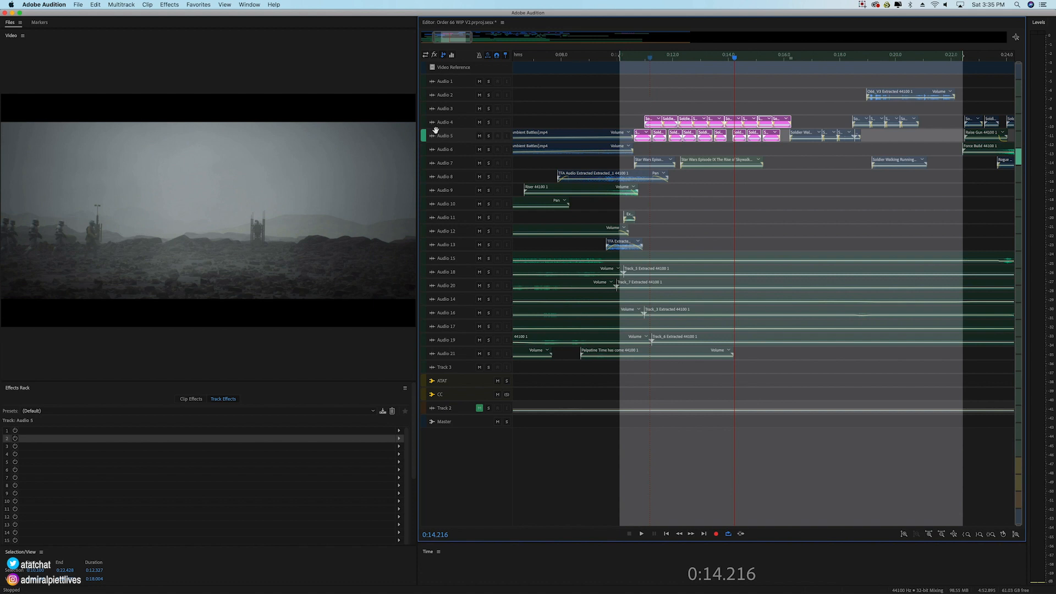
click(782, 58)
key(space)
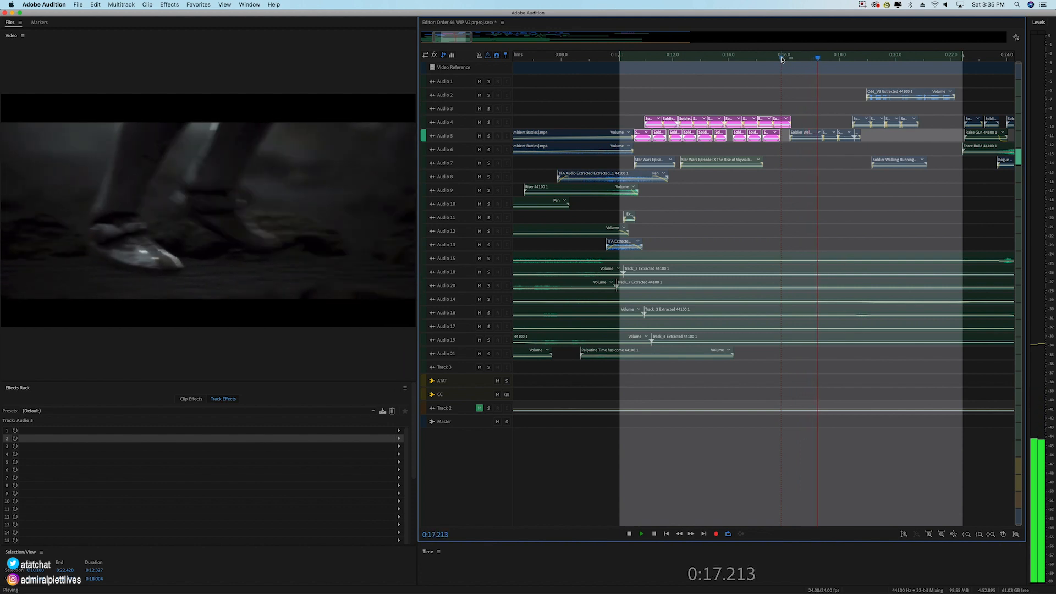
key(space)
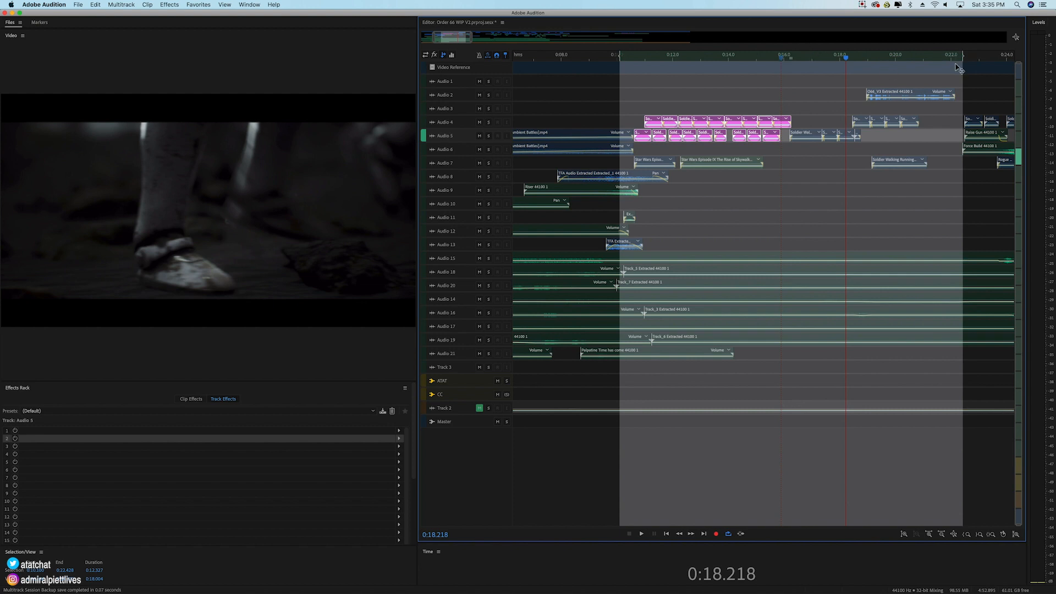
Step: Solo Audio 7 and play it up to about 0:15.5 within a time selection from about 0:10.6 to 0:21.1
drag(960, 67, 794, 69)
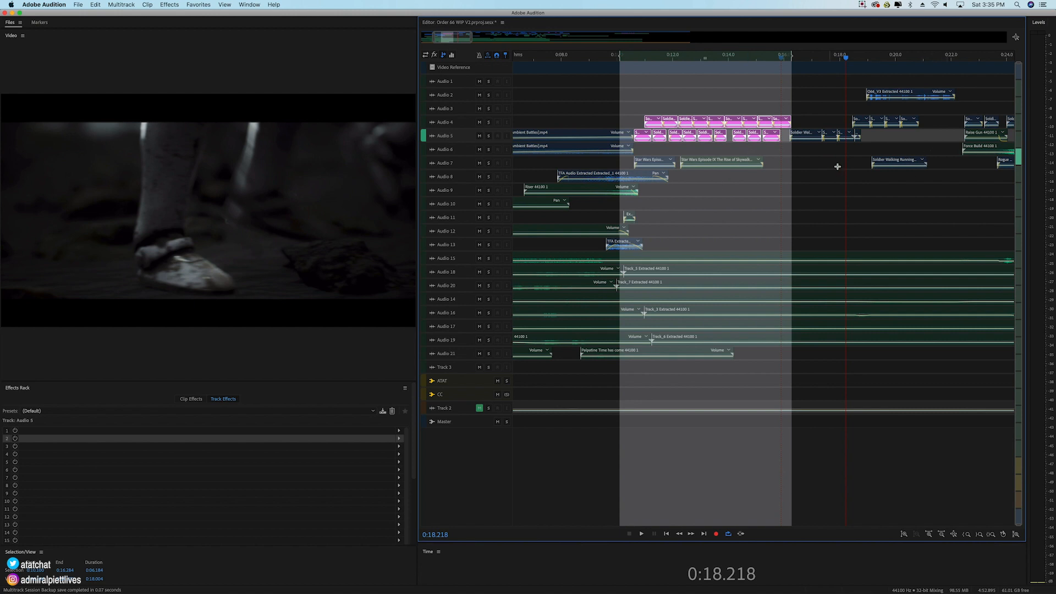
drag(620, 55, 635, 55)
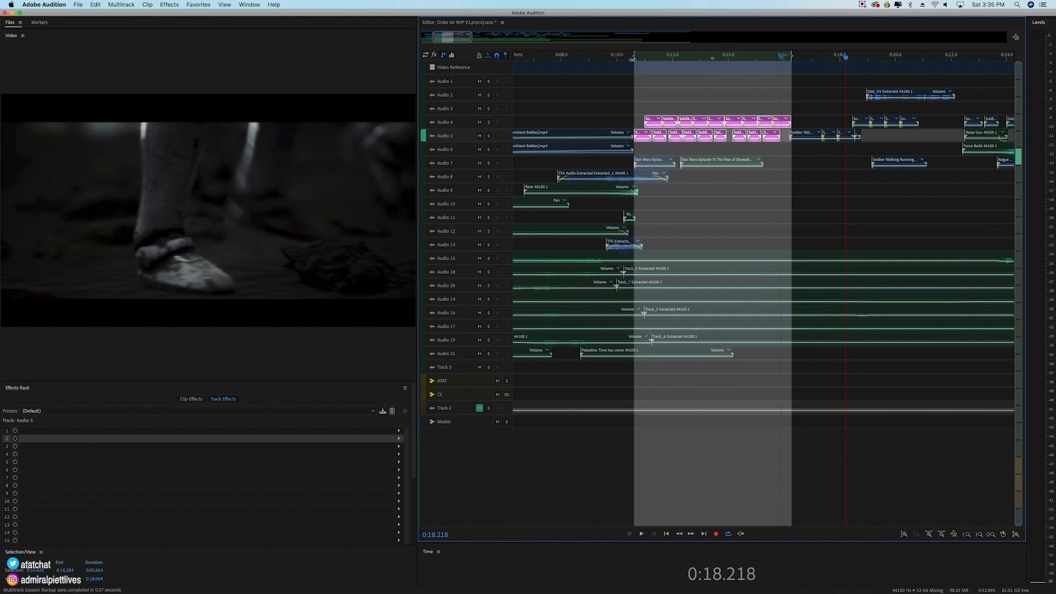
click(489, 163)
scroll(653, 61, up, 3)
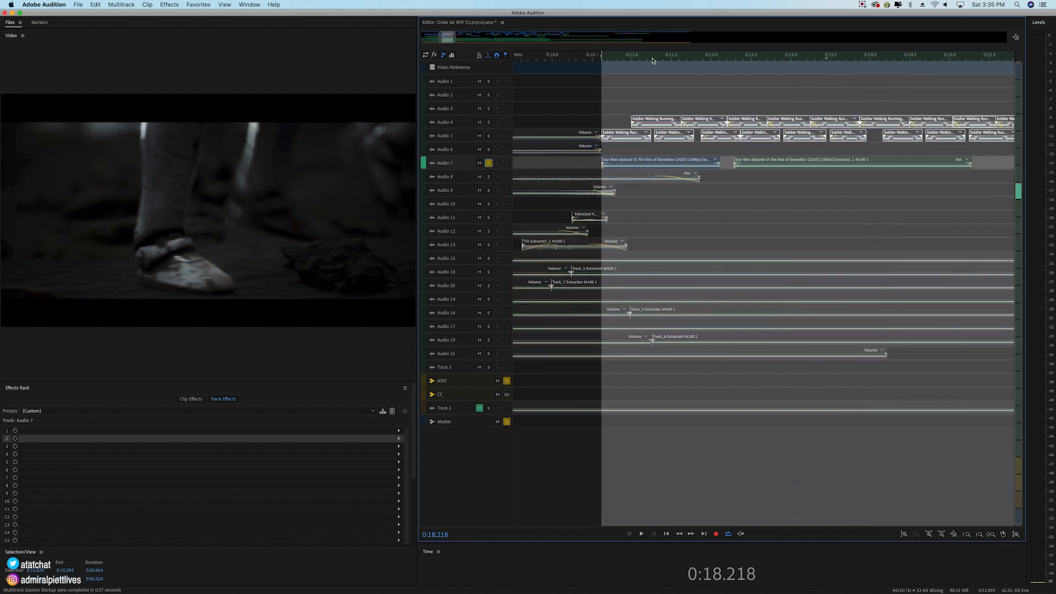
scroll(653, 61, down, 3)
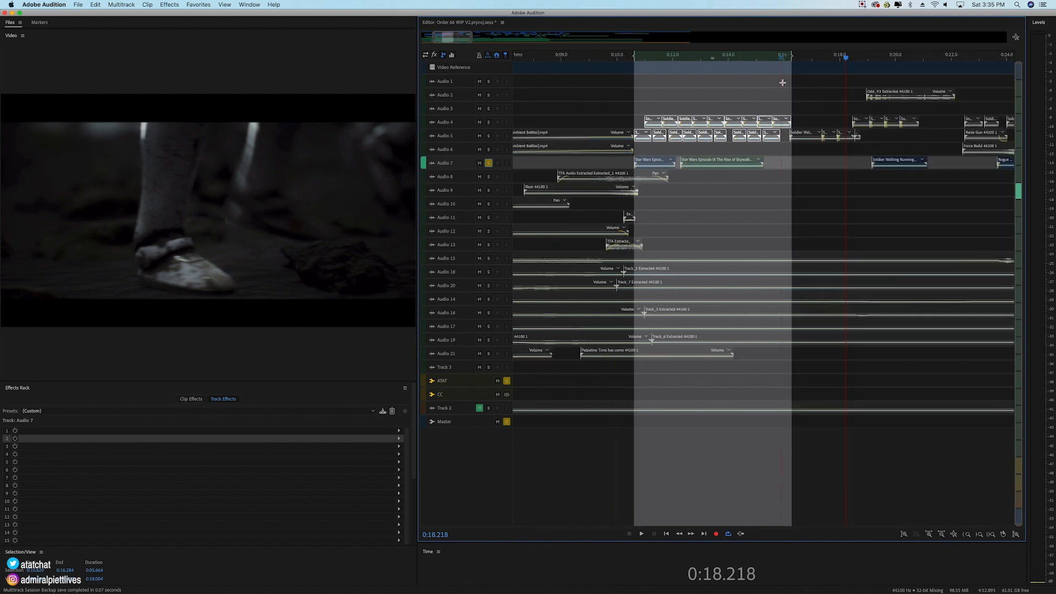
drag(791, 55, 927, 54)
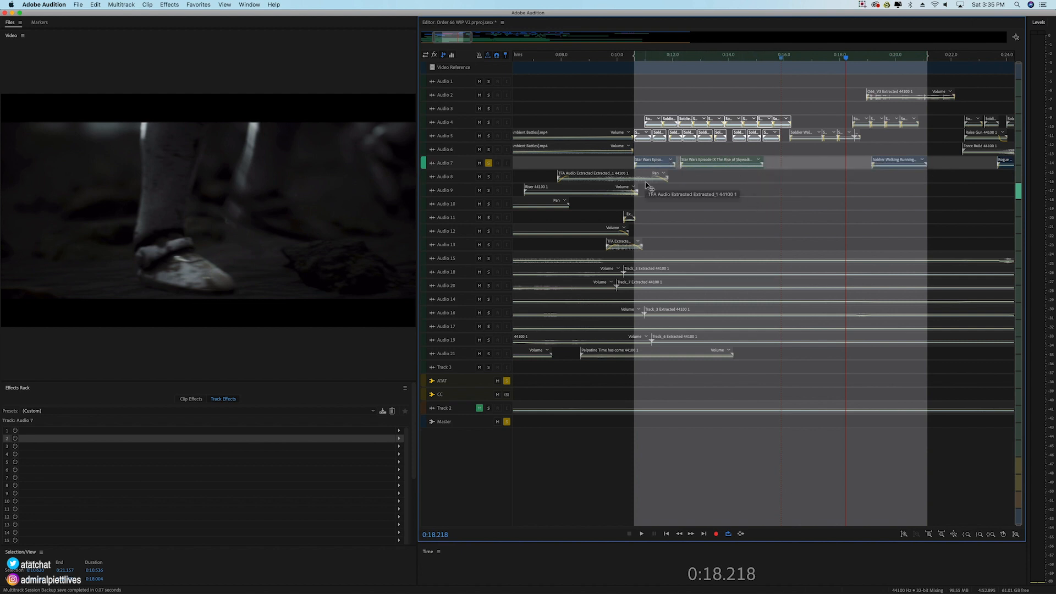
key(space)
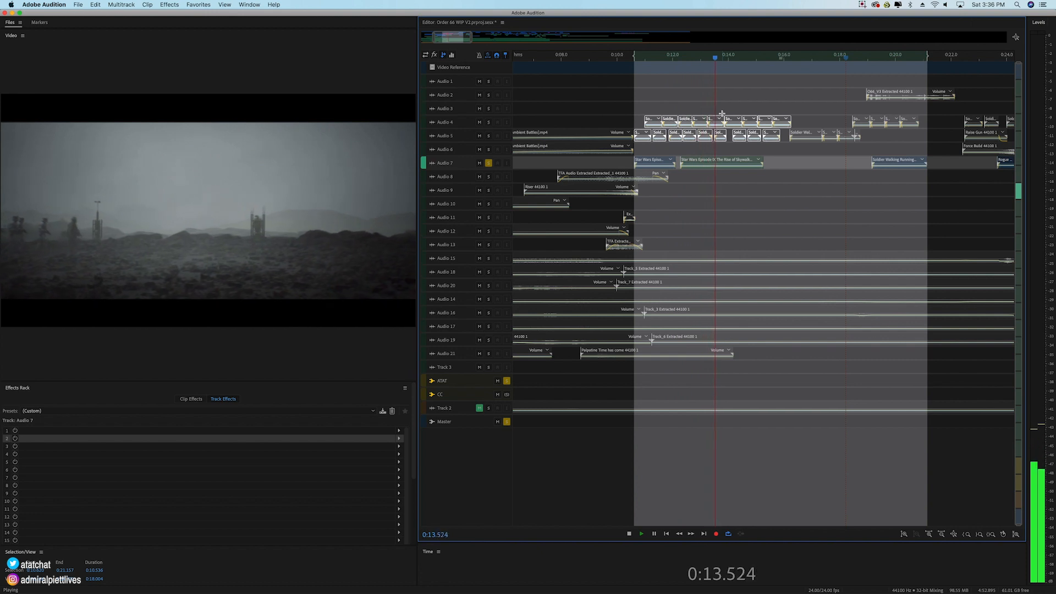
key(space)
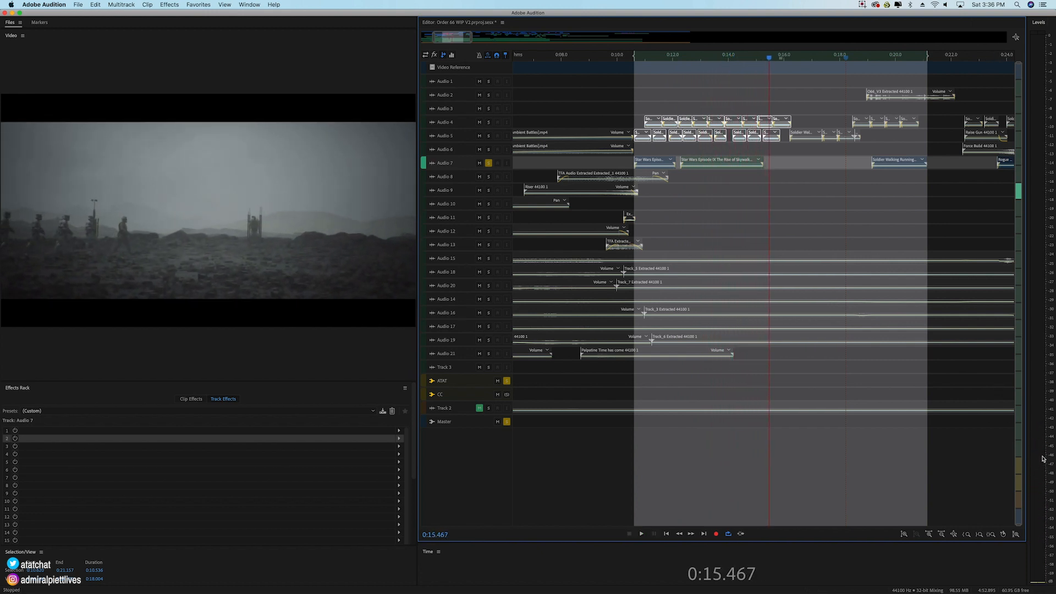
Step: Add Audio 5 and Audio 4 to the solo and play the three footstep tracks from about 0:10.8 to 0:16.9
click(489, 137)
click(490, 122)
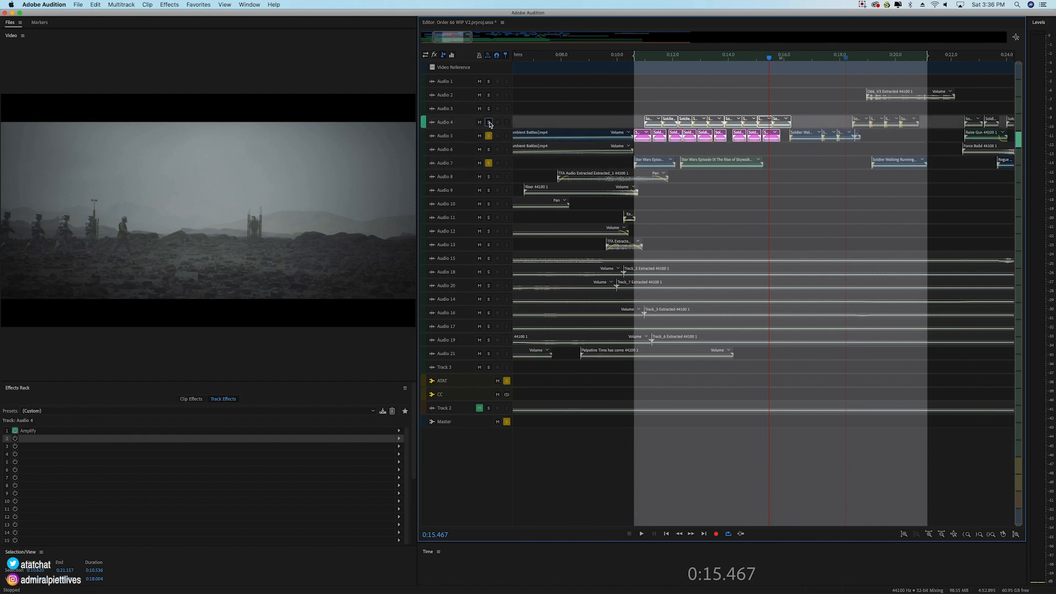
key(space)
key(space)
click(640, 59)
key(space)
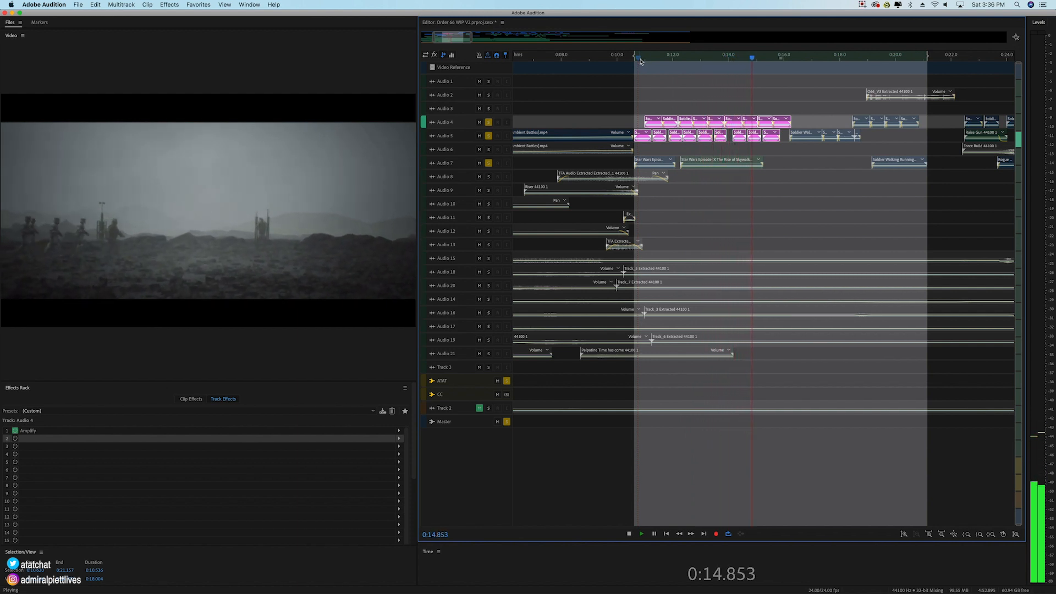
key(space)
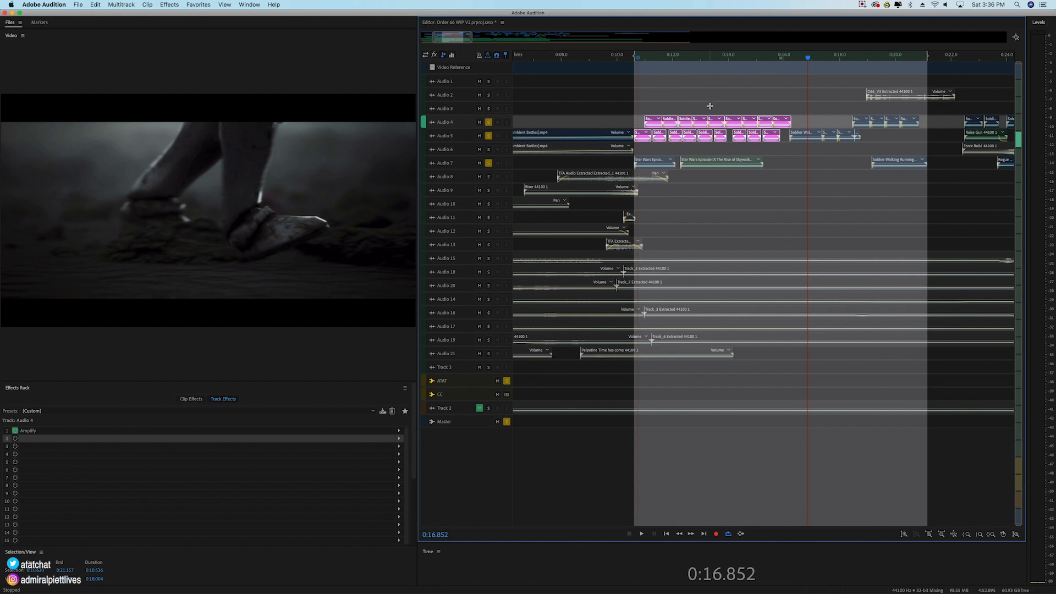
Step: Solo the ambience tracks Audio 15 and Audio 18, leaving Audio 2, Audio 4, Audio 5 and Audio 7 unsoloed
click(489, 96)
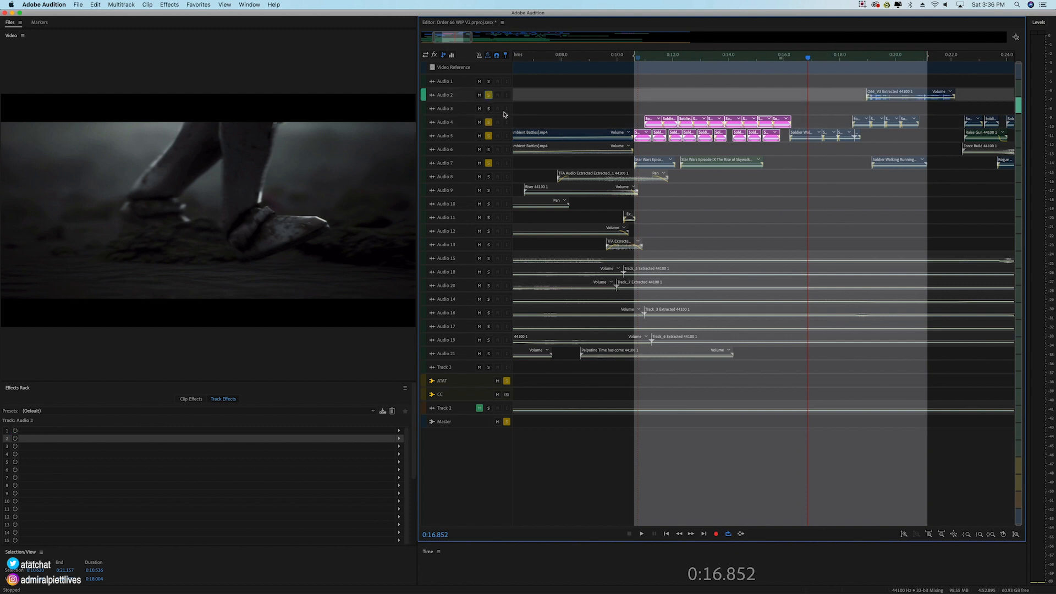
click(489, 258)
click(489, 272)
click(488, 159)
click(489, 136)
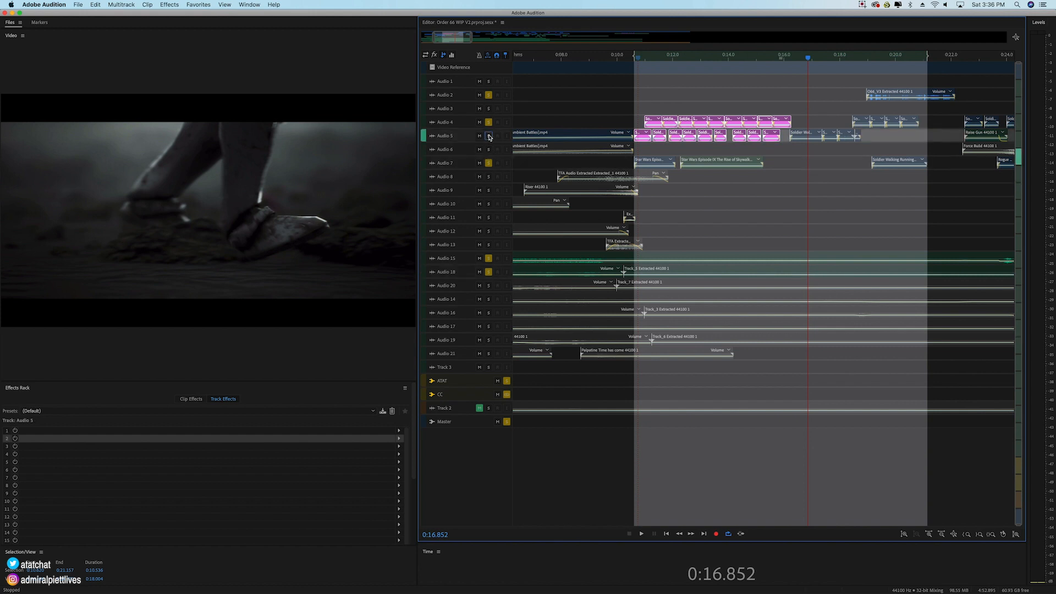
click(489, 122)
click(489, 95)
click(489, 164)
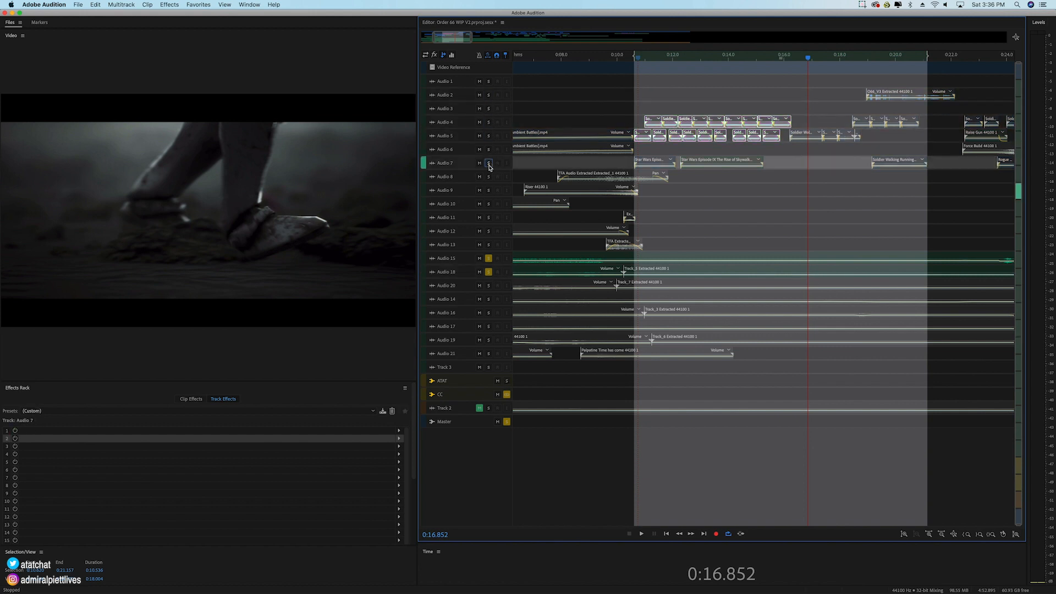
Step: Add Audio 20, 14, 16, 17, 19 and 21 to the solo and play the ambience layers from about 0:10.6
click(489, 285)
click(489, 299)
click(488, 313)
click(488, 326)
click(489, 340)
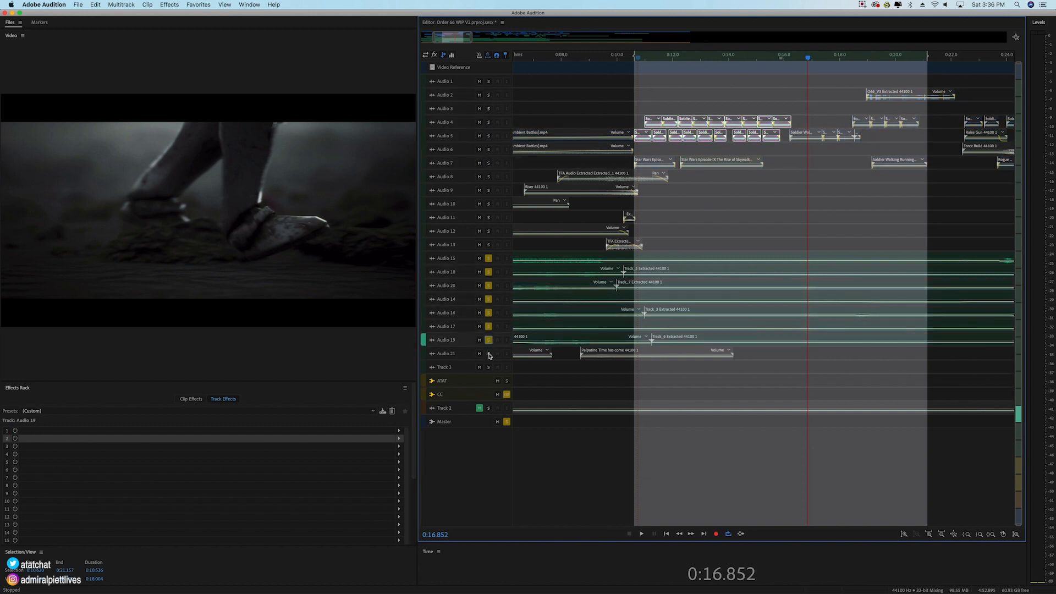
click(489, 354)
key(space)
key(space)
drag(646, 60, 635, 58)
key(space)
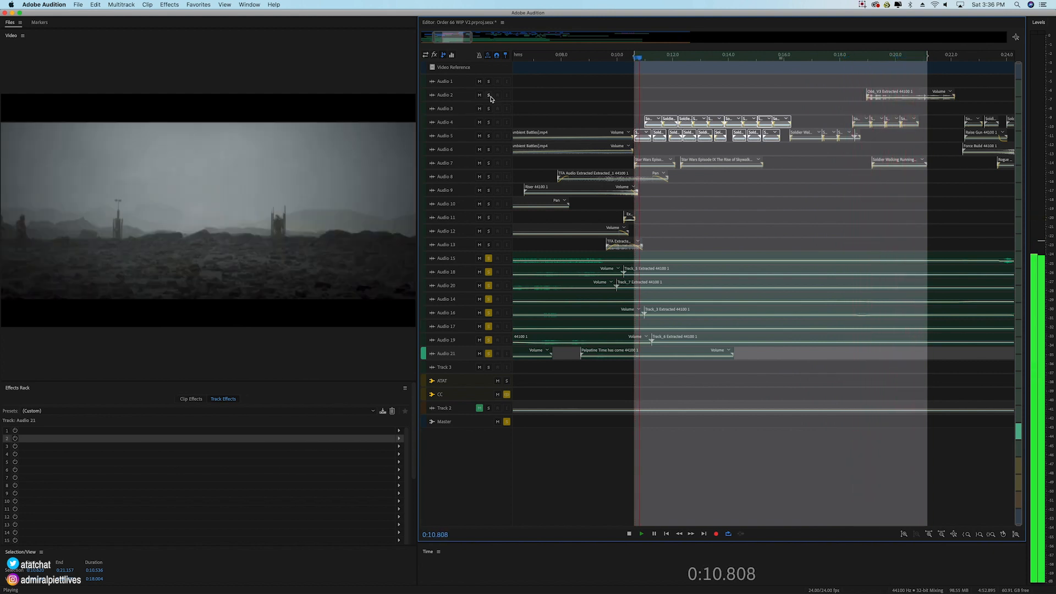
key(space)
Step: Extend the time selection's end to about 0:22.6 and play the soloed ambience layers from around 0:18.7
drag(929, 59, 968, 59)
click(868, 59)
key(space)
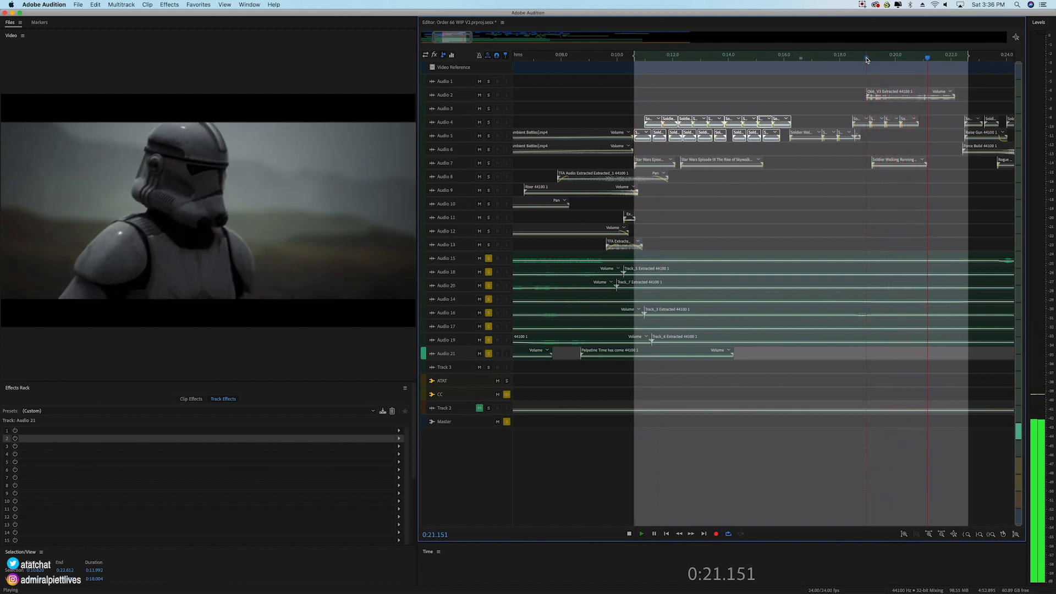
key(space)
click(861, 58)
key(space)
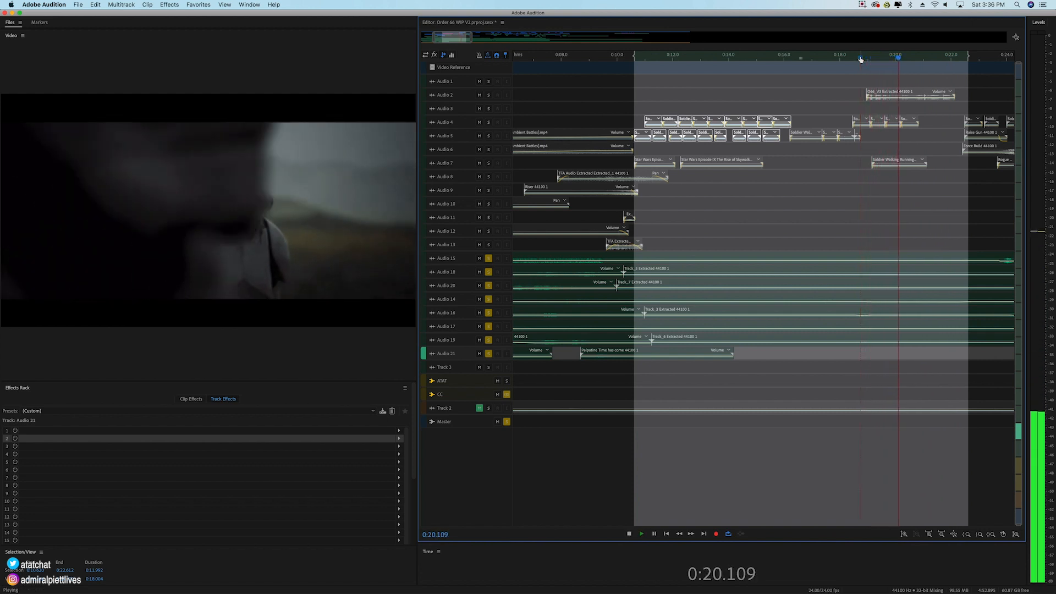
key(space)
Step: Add Audio 2 to the solo and play it with the ambience from 0:18.703 to about 0:22.3
click(489, 95)
click(860, 59)
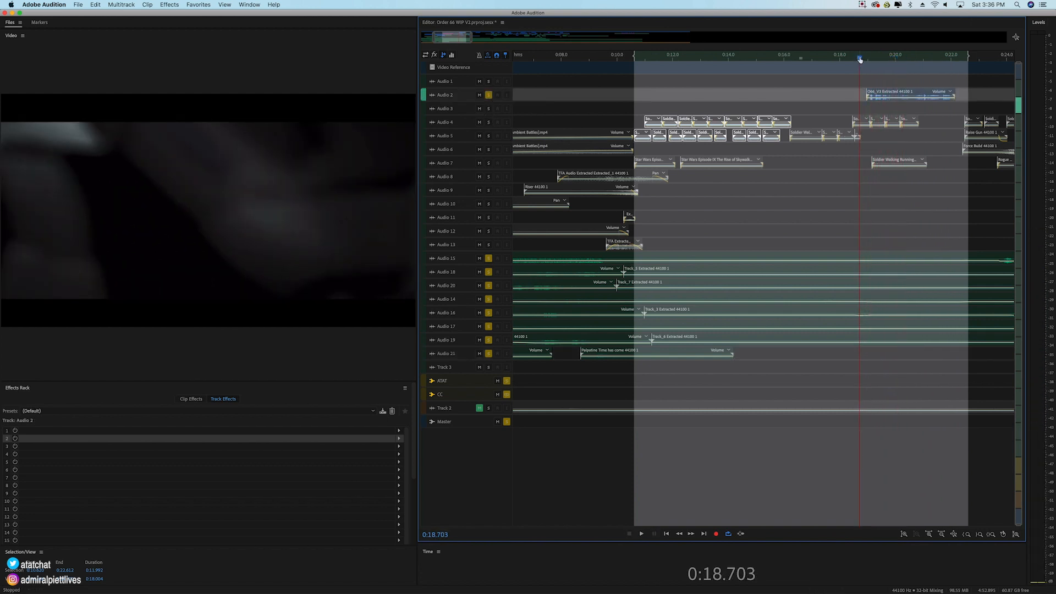
key(space)
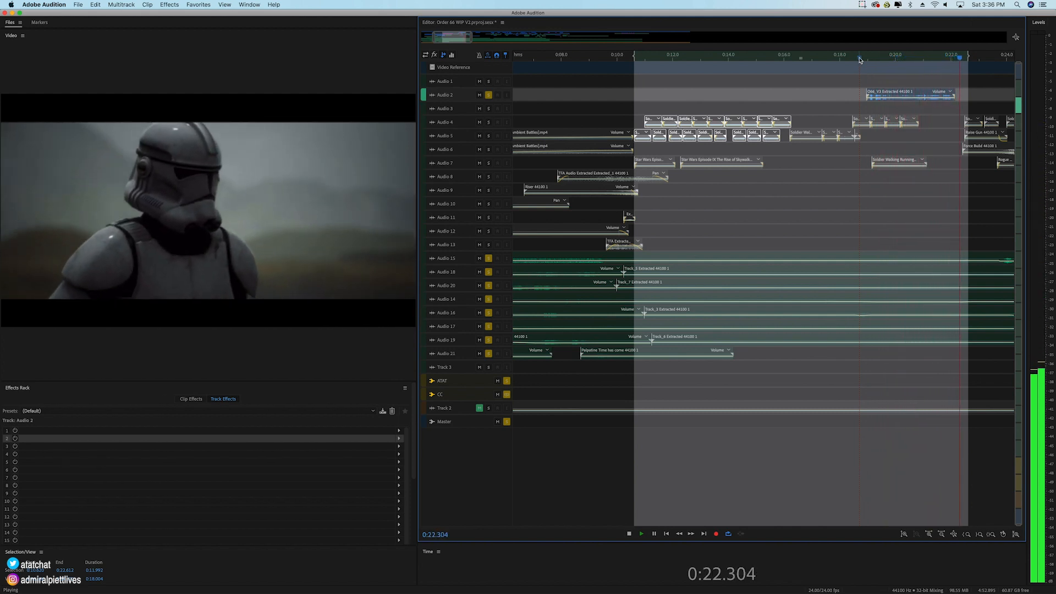
key(space)
Step: Turn off all the solos and play the full mix from about 0:10.8 to 0:21.3
click(873, 57)
click(884, 95)
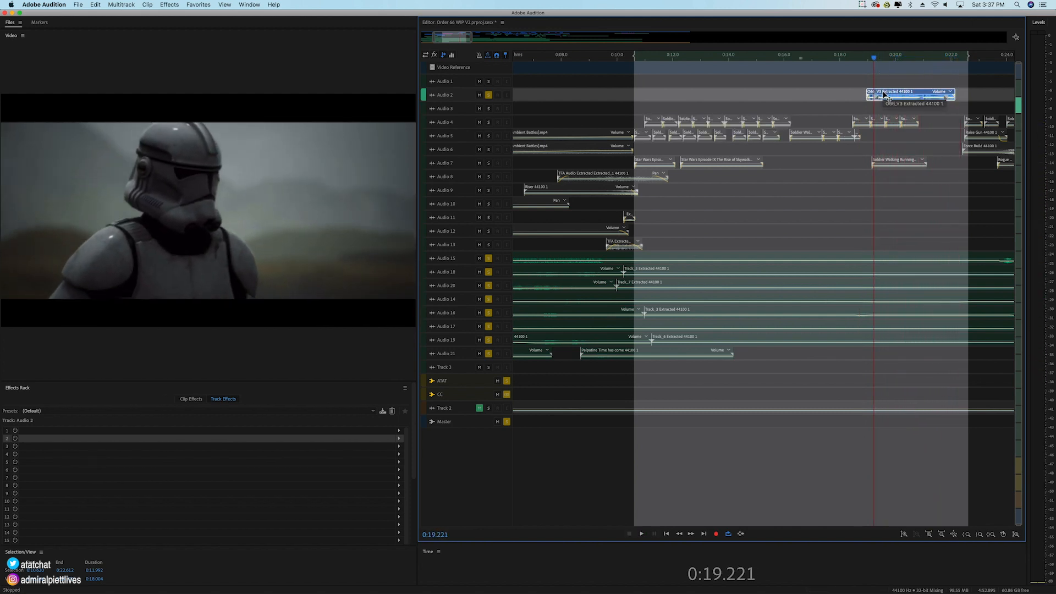
click(489, 97)
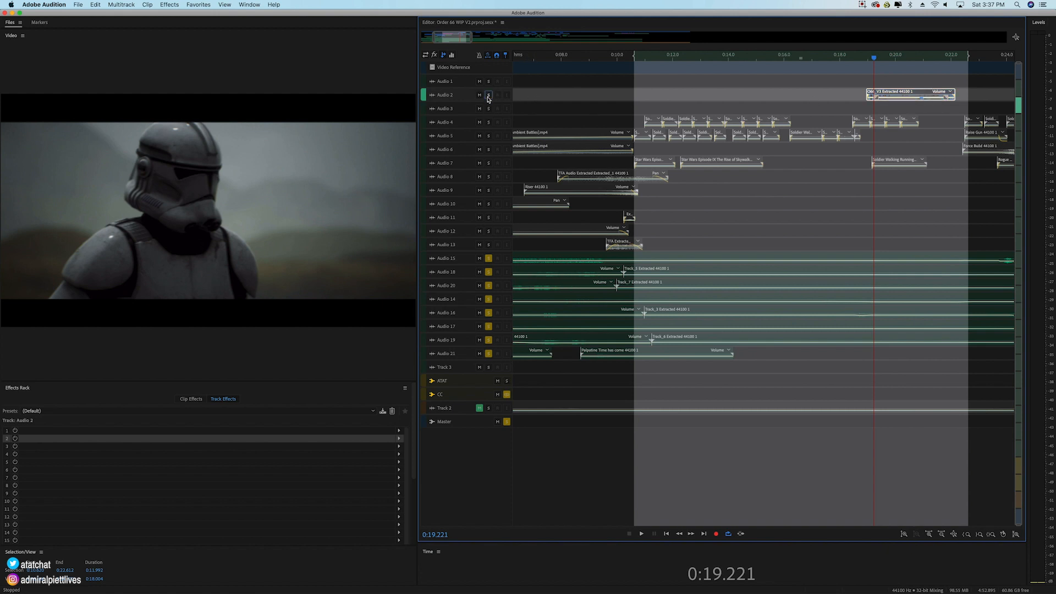
click(507, 394)
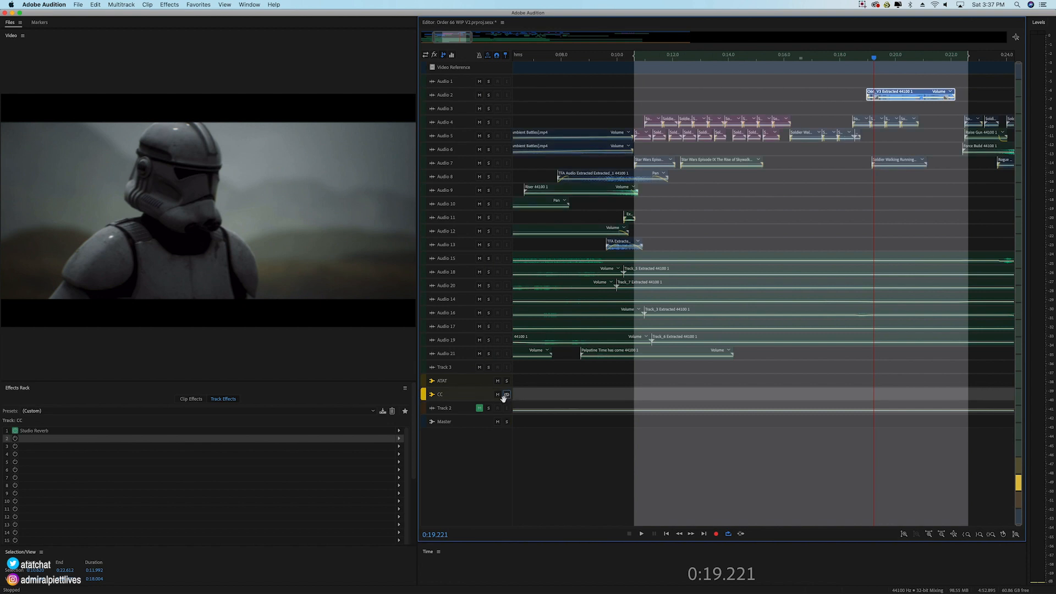
click(641, 57)
key(space)
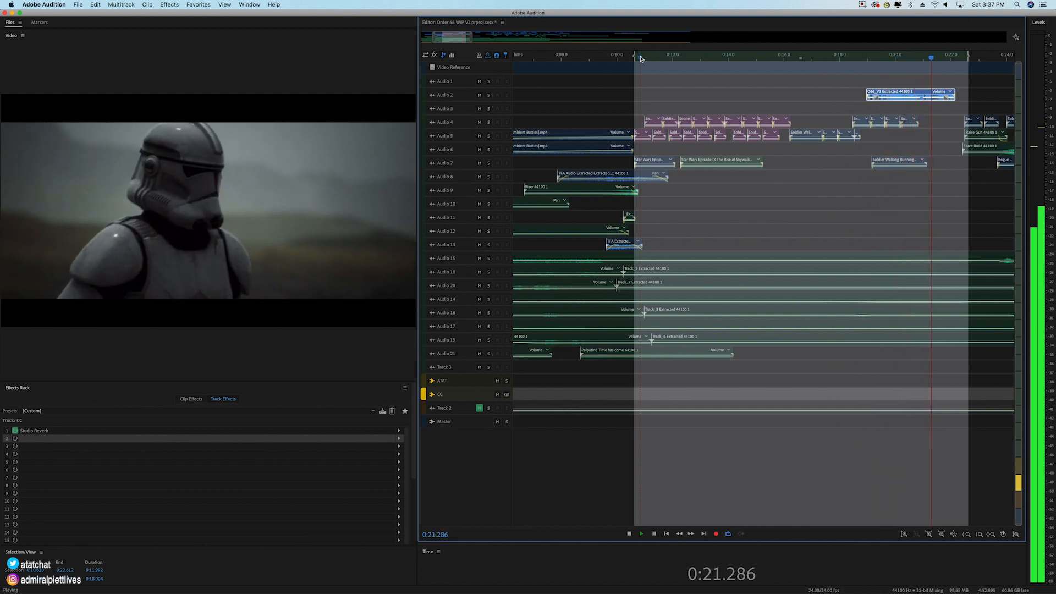
key(space)
Step: Set the time selection from about 0:22.2 to 0:36.7, covering the next scene up to the lightsaber hit
drag(452, 40, 478, 45)
drag(600, 58, 609, 58)
key(i)
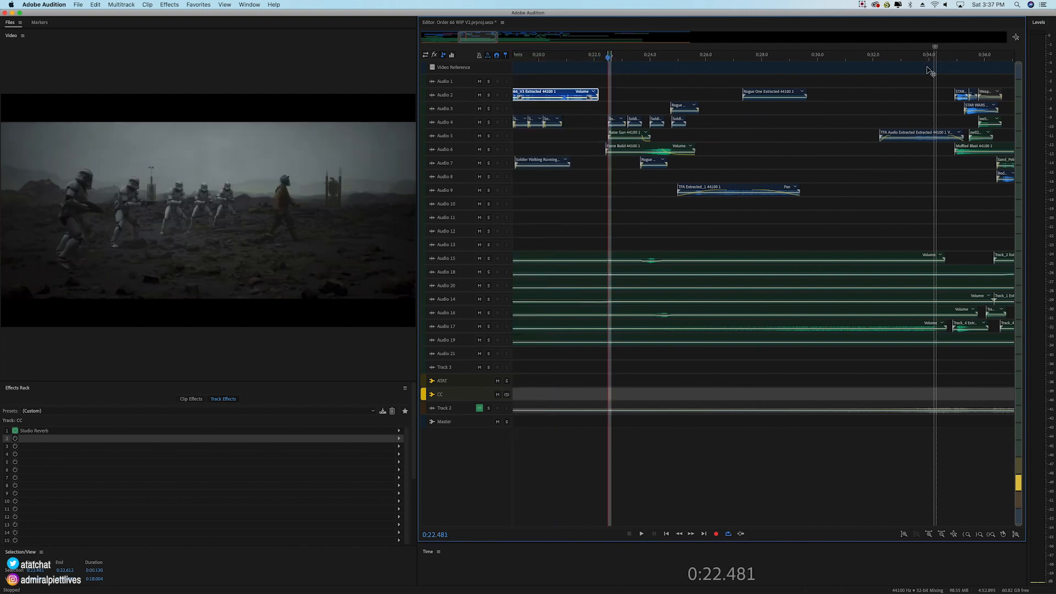
click(1000, 59)
key(o)
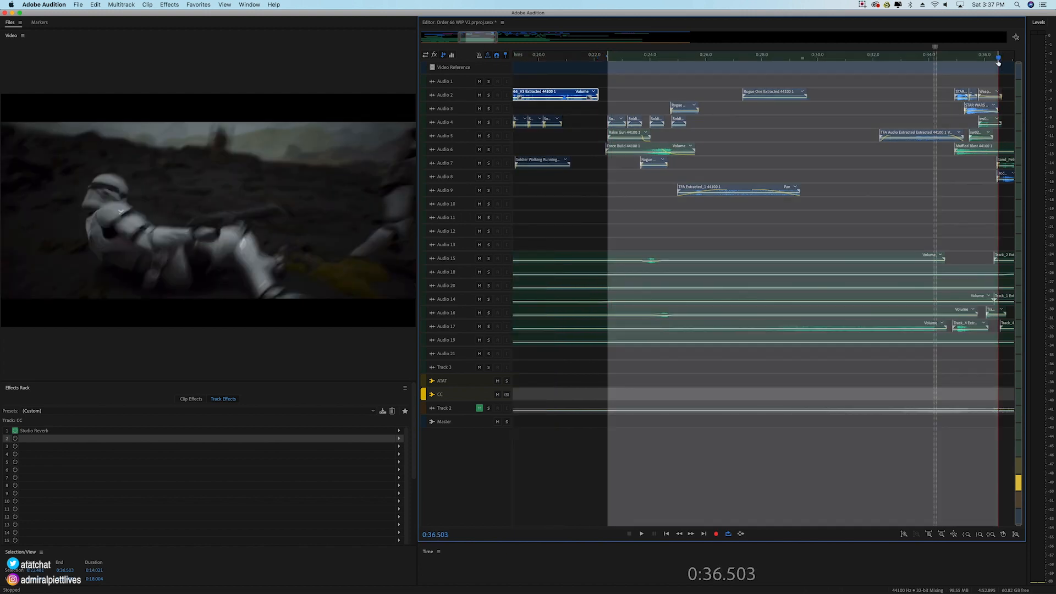
drag(997, 53, 1002, 54)
click(993, 98)
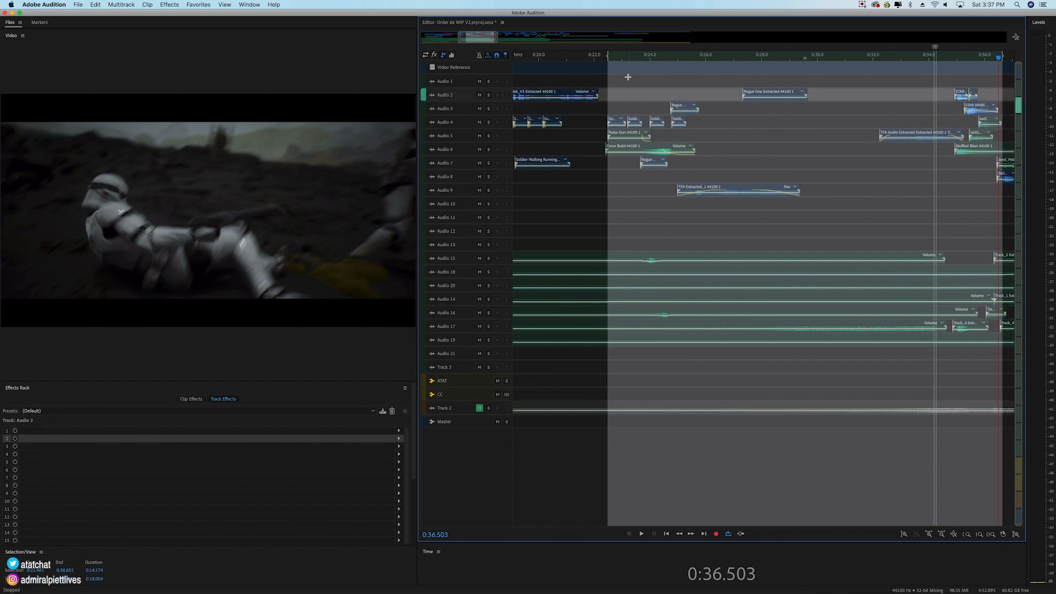
drag(613, 61, 599, 56)
Step: Play the full mix of the selected scene from 0:22.348 through its end
click(605, 57)
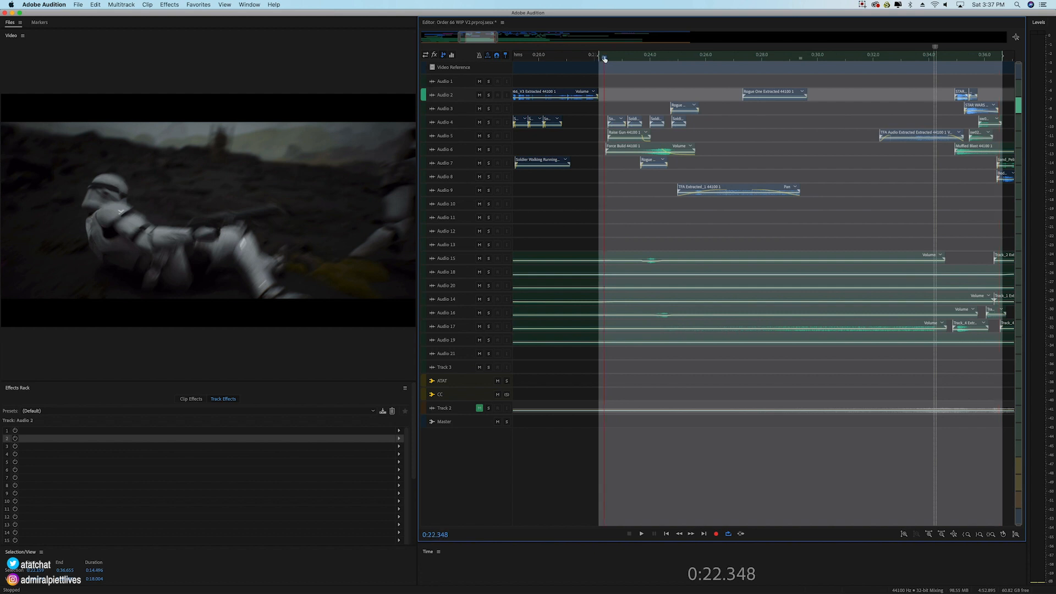
key(space)
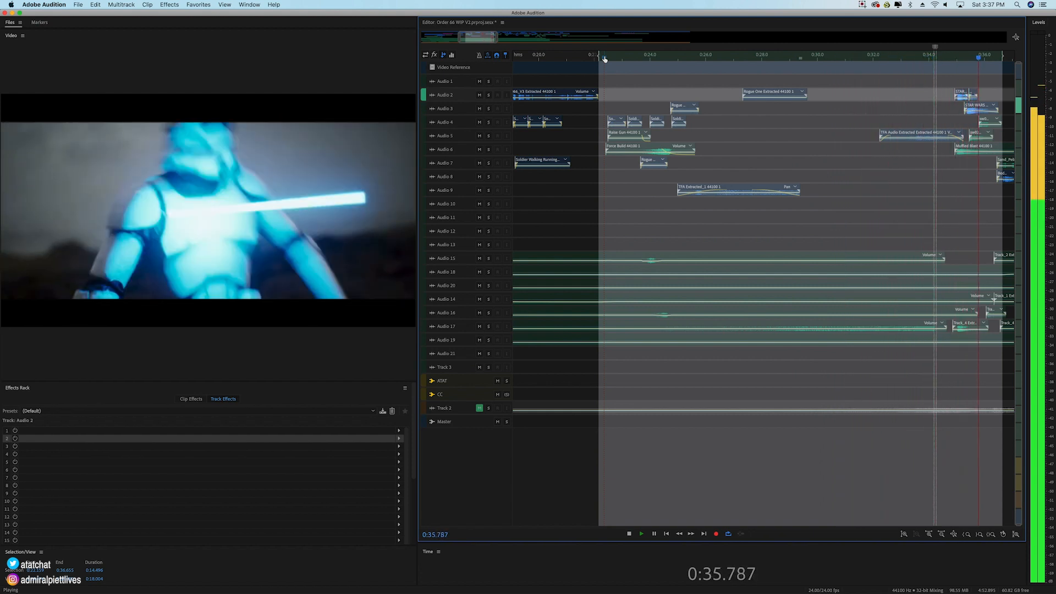
key(space)
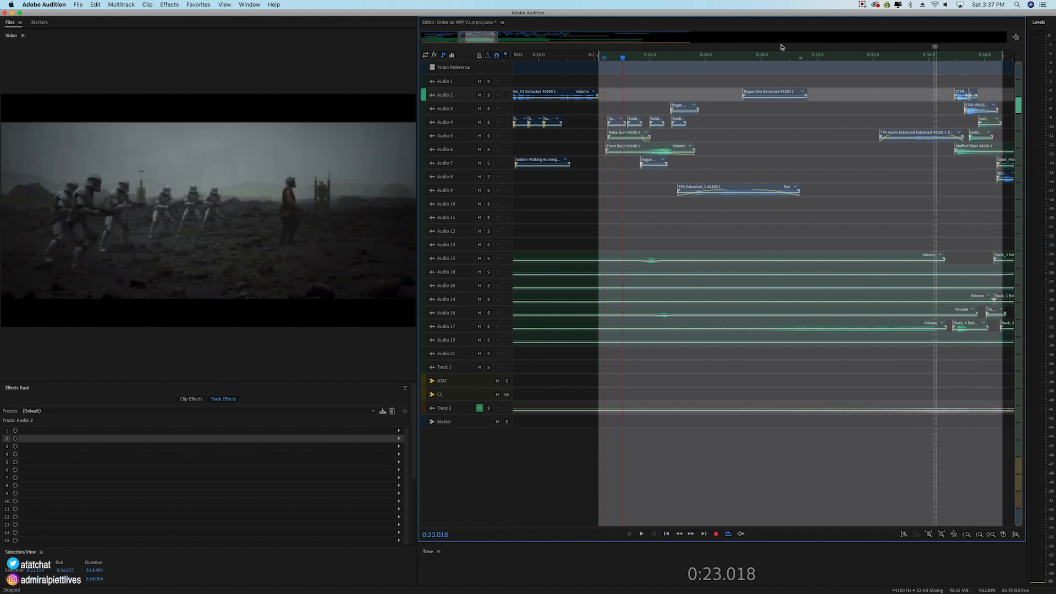
Step: Solo Audio 4 and play its Soldier Walking clips from 0:22.400 to at least 0:23.5
click(636, 109)
click(493, 122)
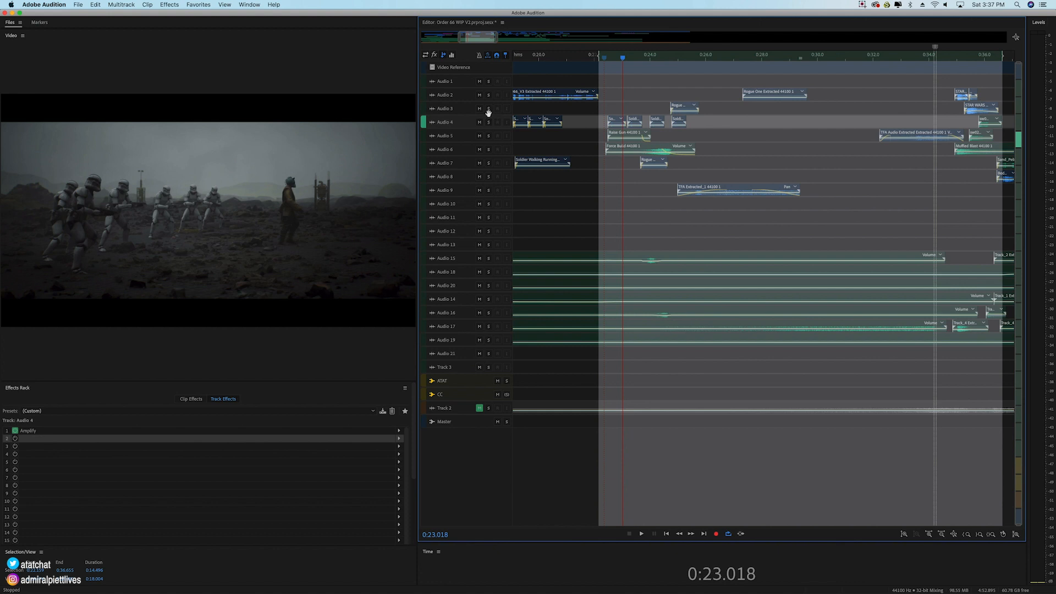
click(489, 122)
scroll(603, 62, up, 3)
click(609, 58)
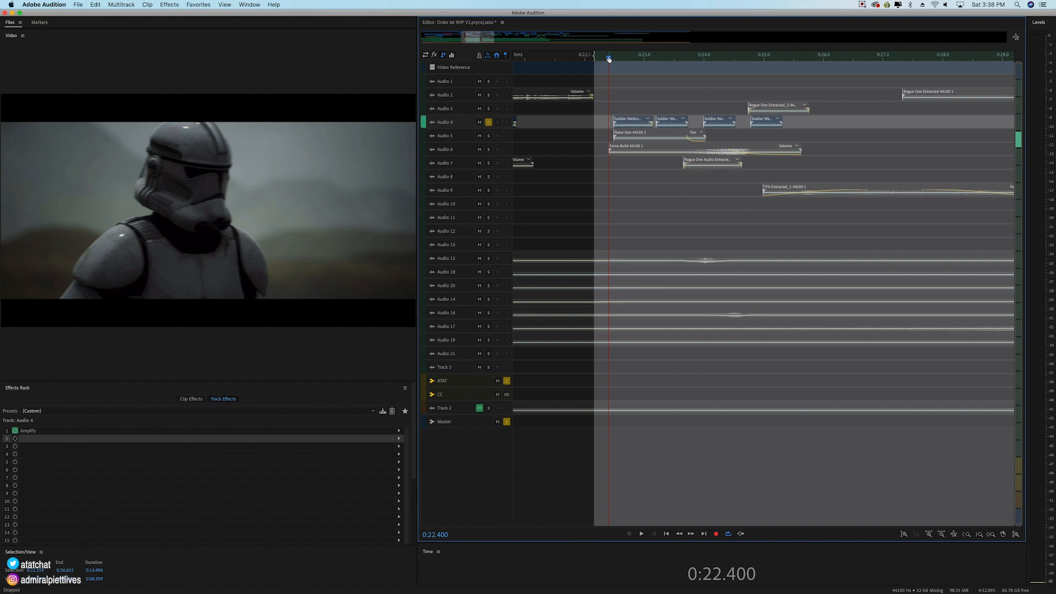
key(space)
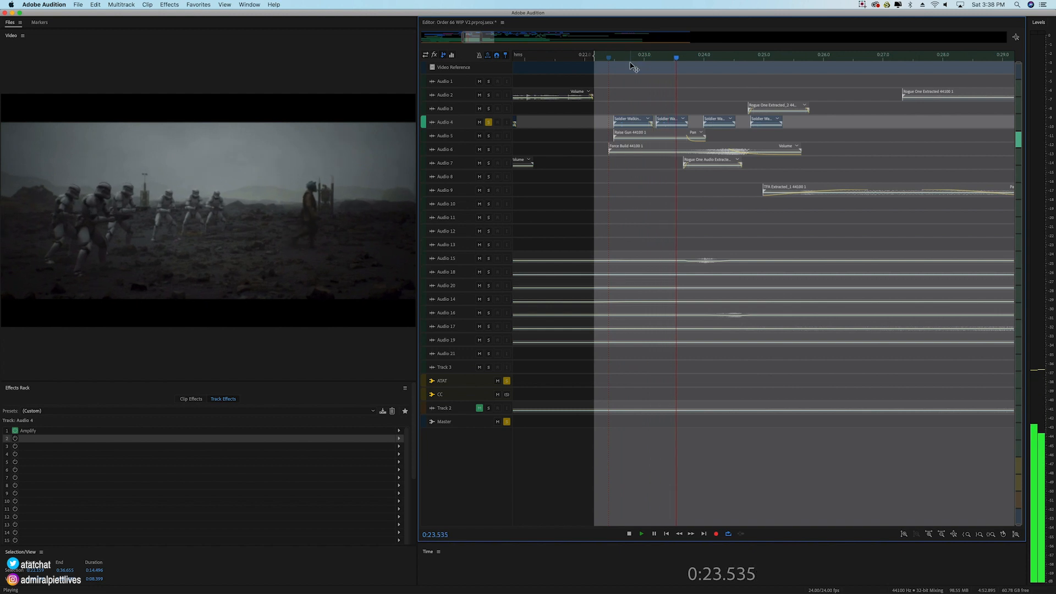
key(space)
Step: Add Audio 3 to the solo, play both tracks from 0:22.345, and place the playhead at 0:24.680
click(490, 109)
click(605, 58)
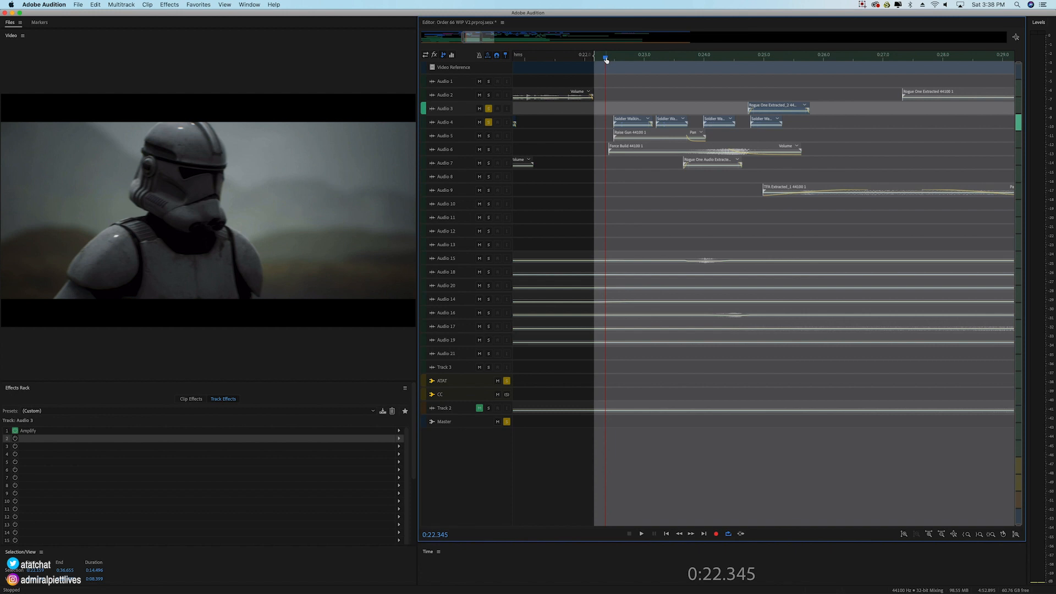
key(space)
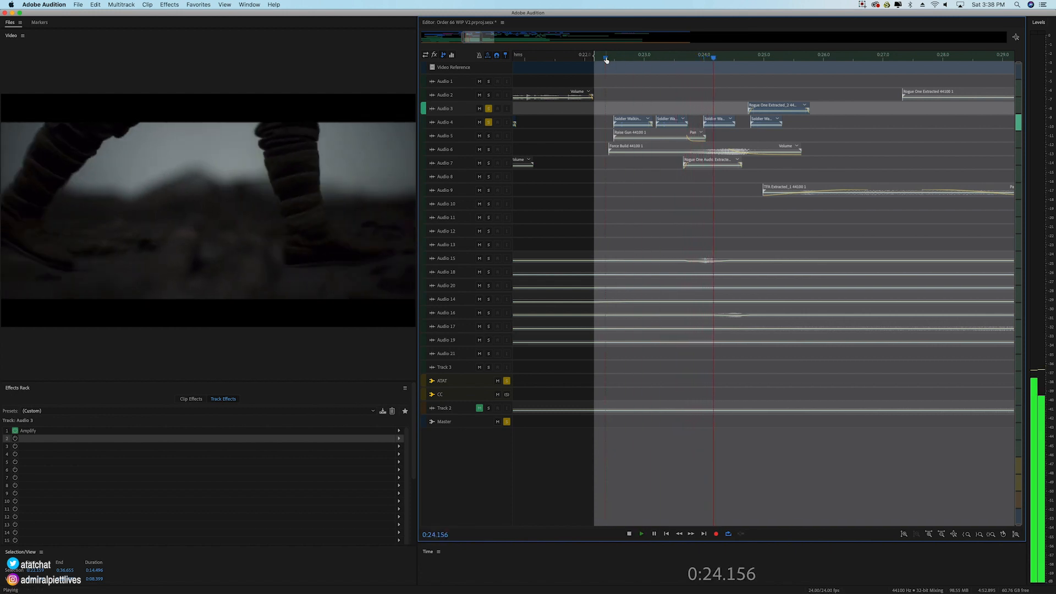
key(space)
click(745, 58)
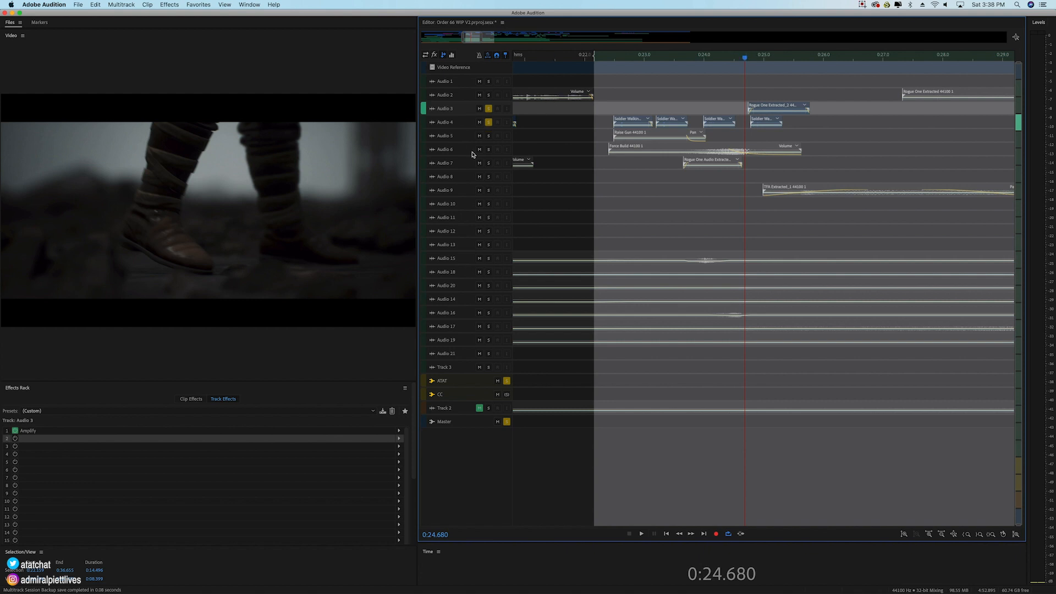
Step: Add Audio 5 with its Raise Gun clip to the solo and play the soloed tracks from 0:22.345
click(488, 137)
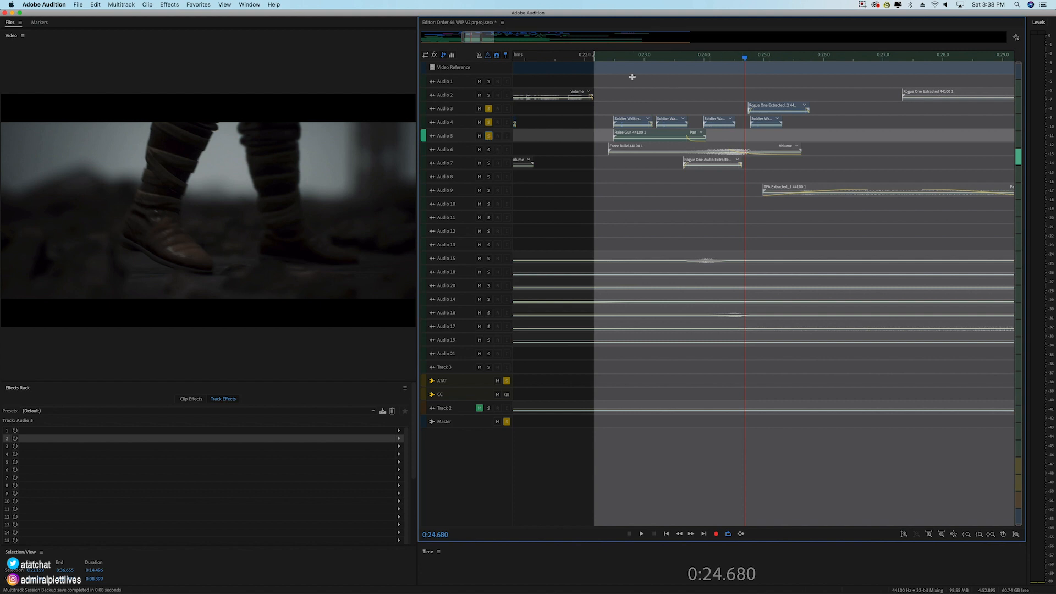
click(606, 56)
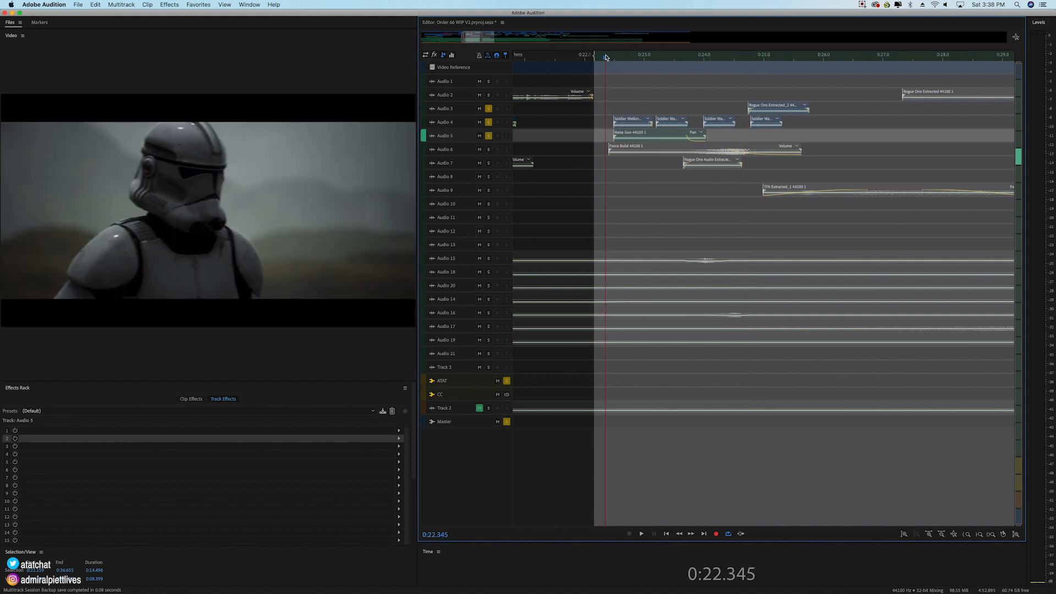
click(645, 136)
scroll(472, 137, up, 3)
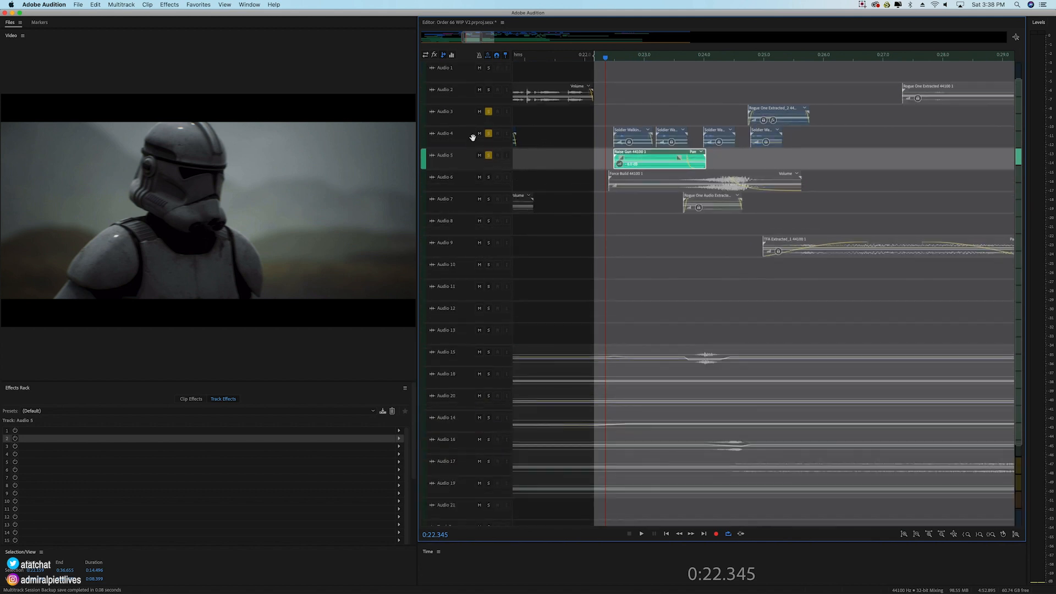
scroll(629, 59, up, 2)
key(space)
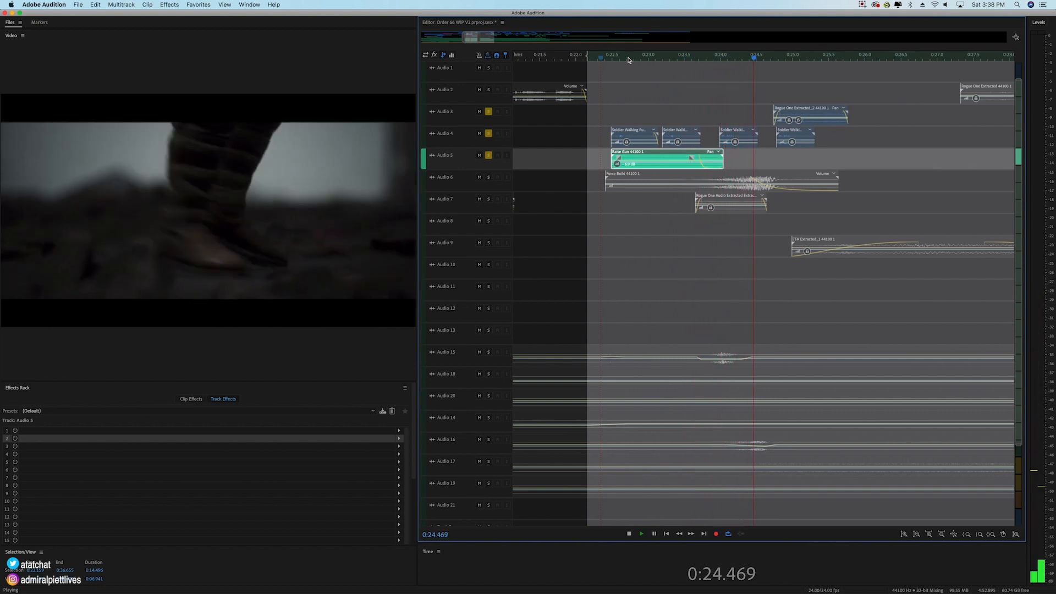
key(space)
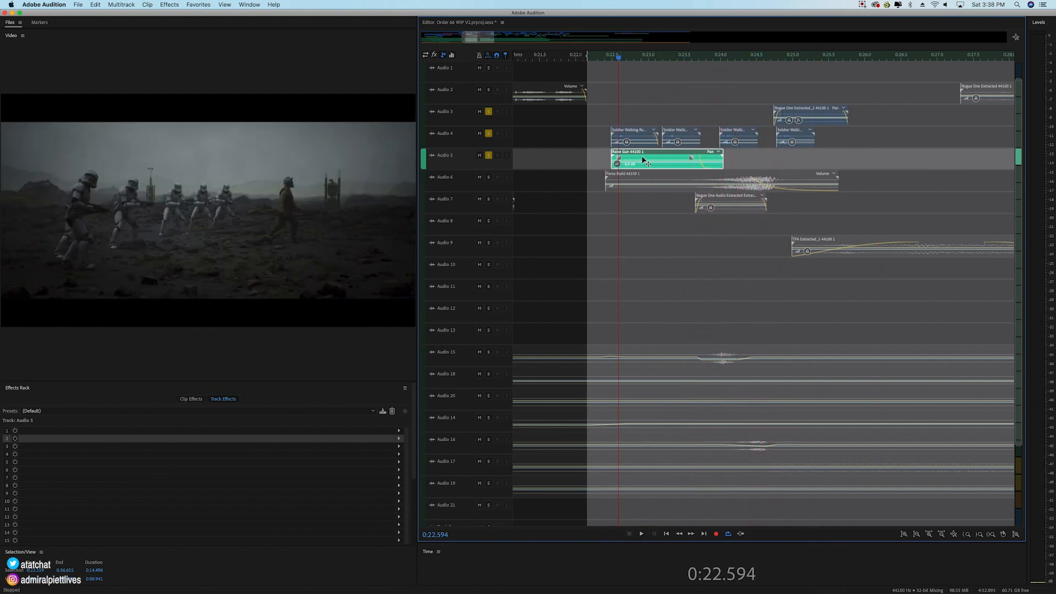
Step: Add Audio 6 and Audio 7 to the solo and play all five soloed tracks from about 0:23.7
drag(648, 115, 723, 141)
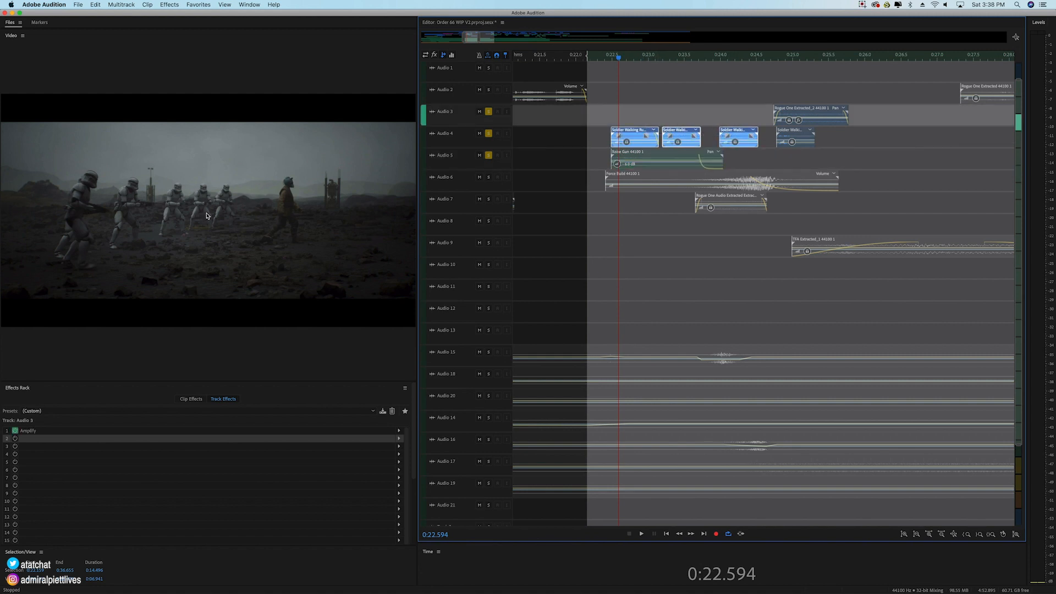
click(488, 178)
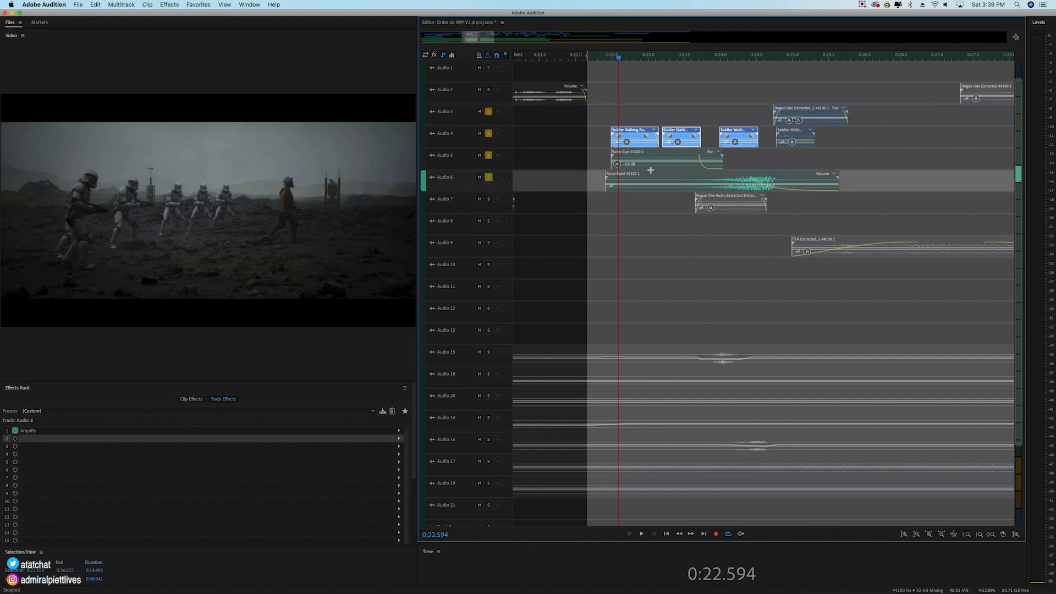
click(489, 199)
click(753, 196)
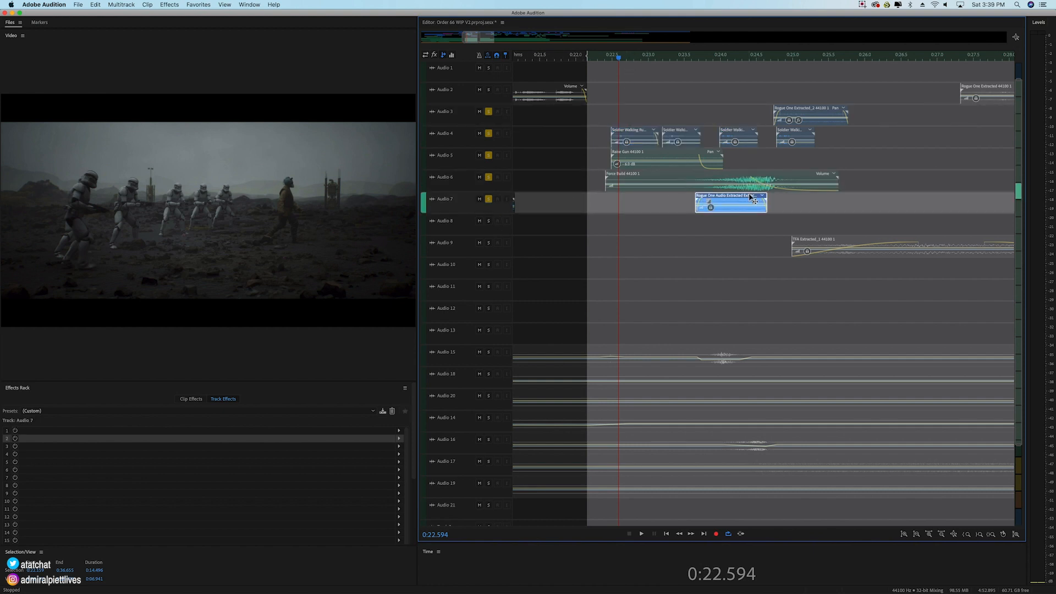
click(700, 58)
key(space)
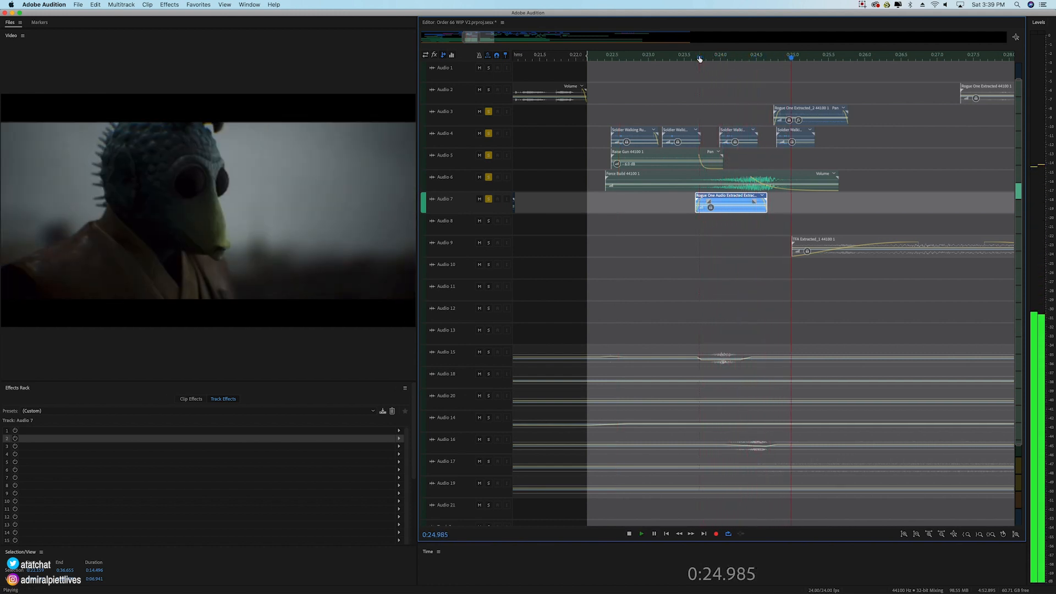
key(space)
Step: Leave only Audio 7 soloed and play its Rogue One clip from 0:23.661, including its closing part from about 0:24.3
click(489, 111)
click(489, 133)
click(488, 155)
click(489, 177)
click(698, 61)
key(space)
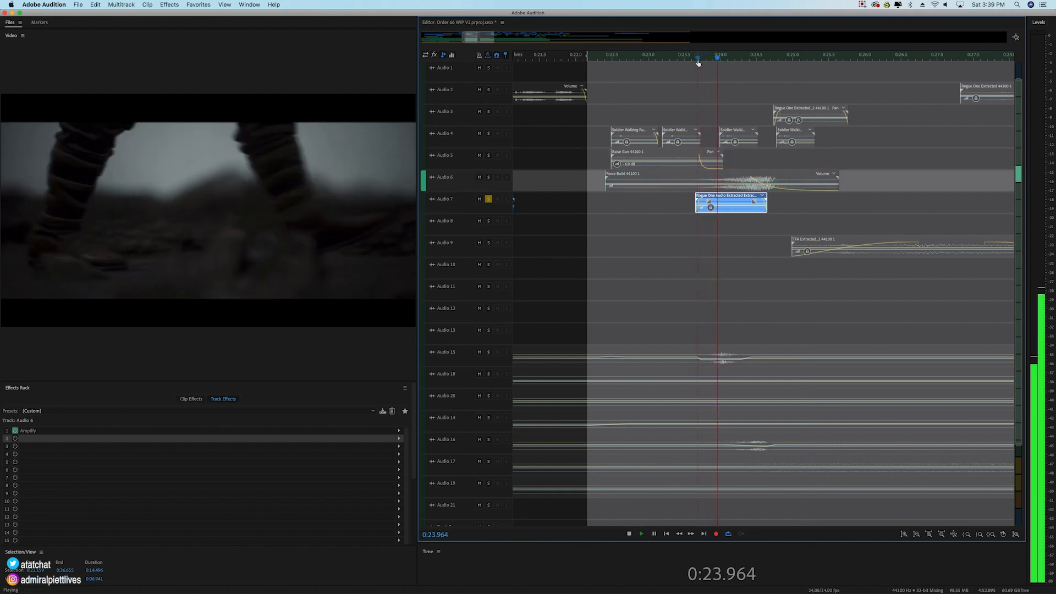
click(696, 58)
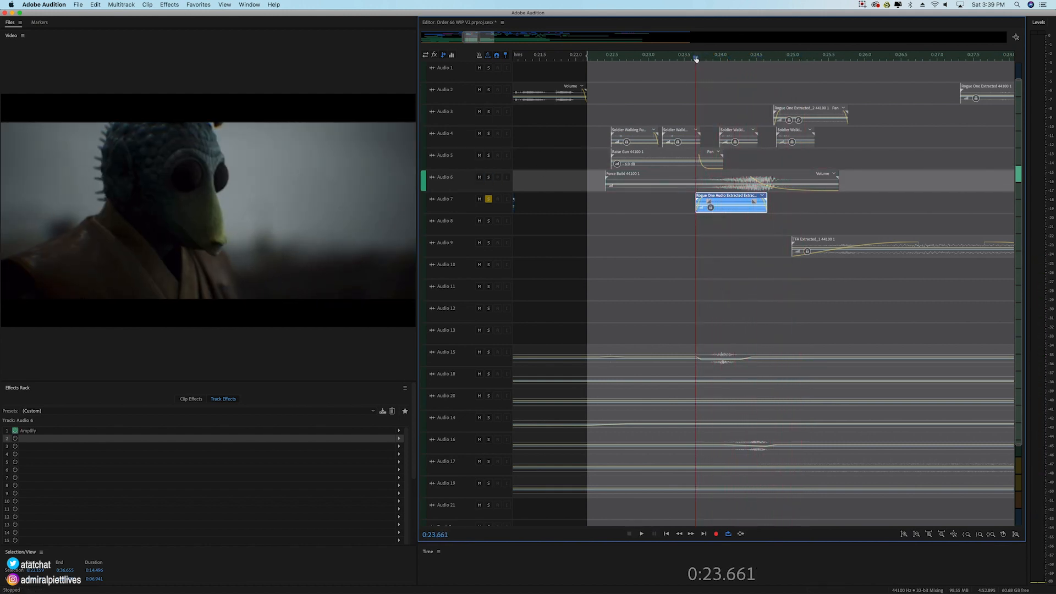
key(space)
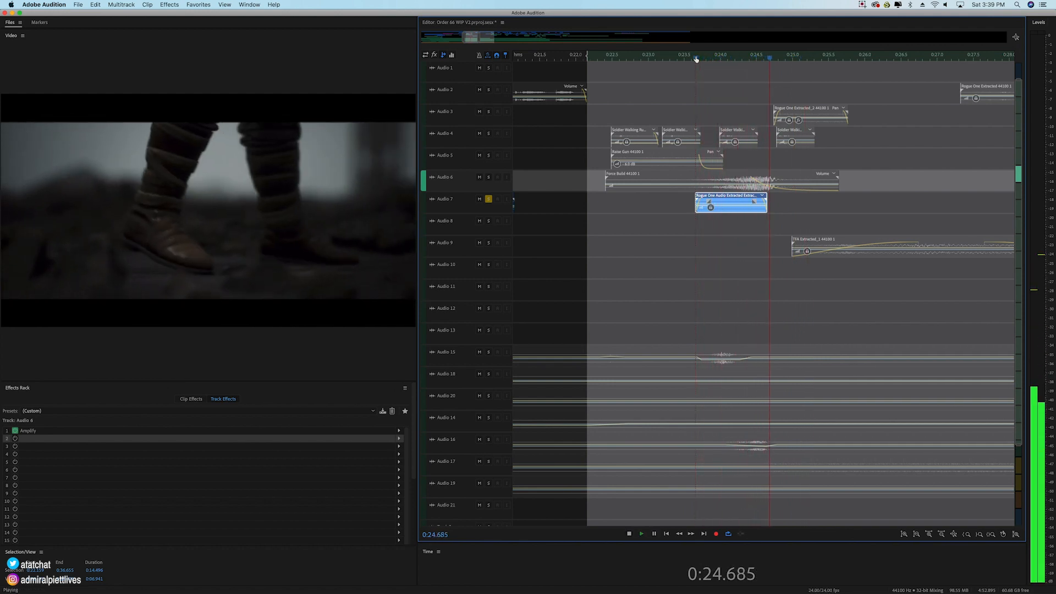
key(space)
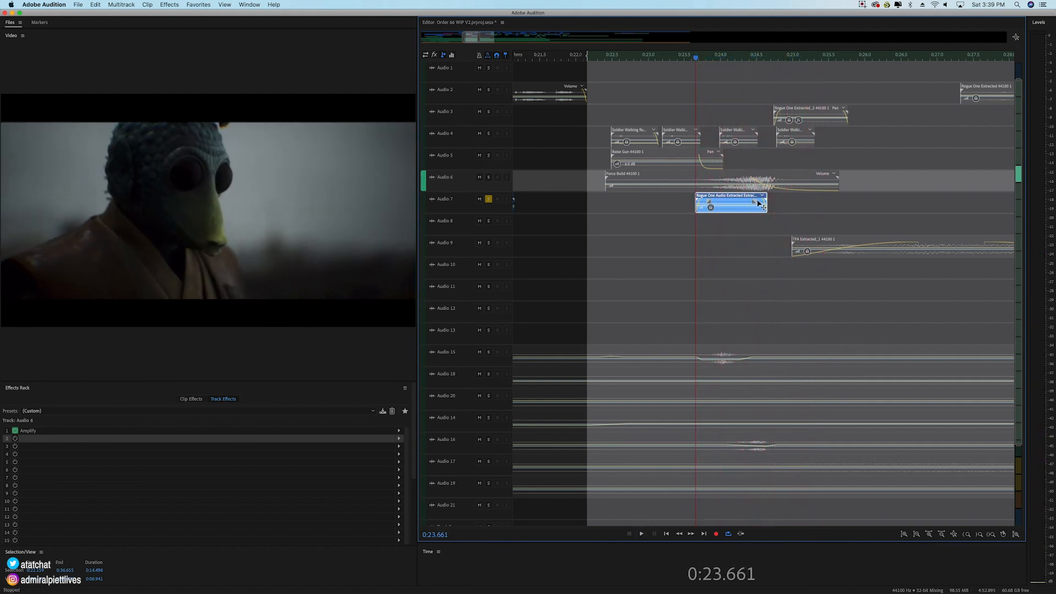
click(744, 58)
key(space)
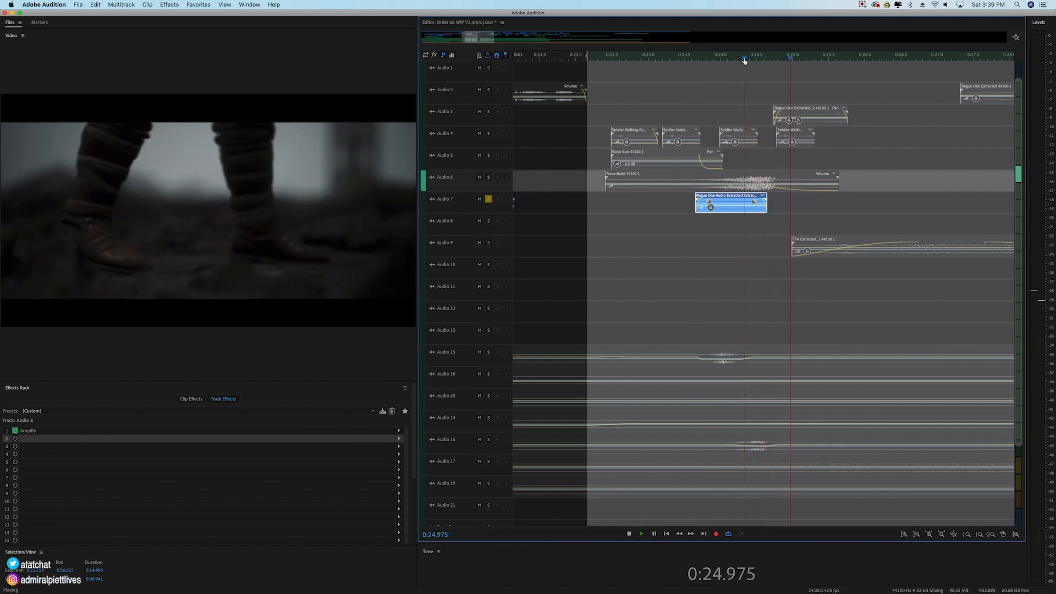
Step: Leave only Audio 3 soloed and play its Rogue One clip from about 0:24.5
click(489, 177)
click(489, 155)
click(488, 133)
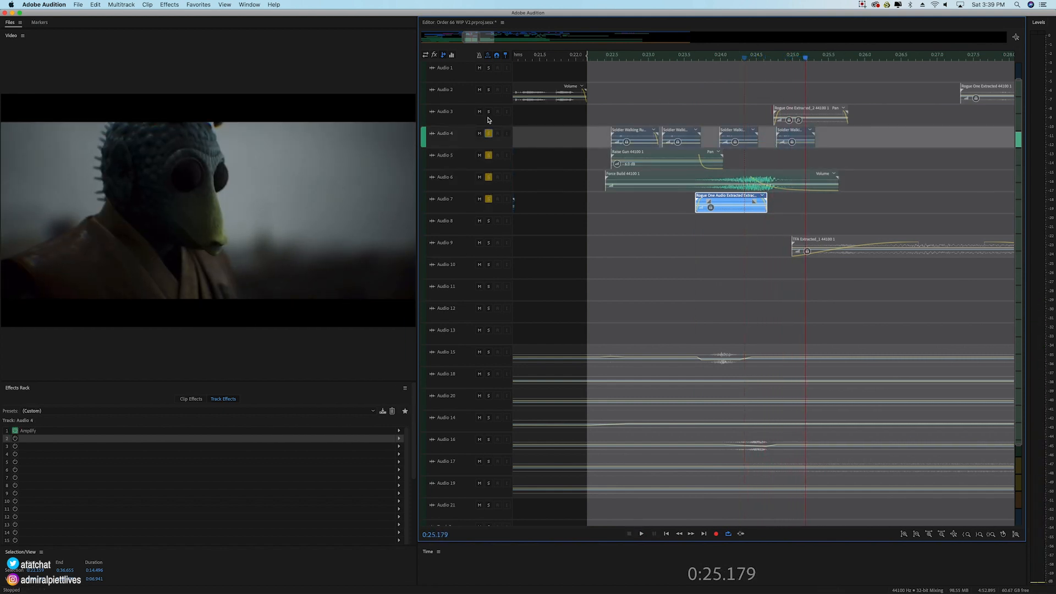
click(488, 112)
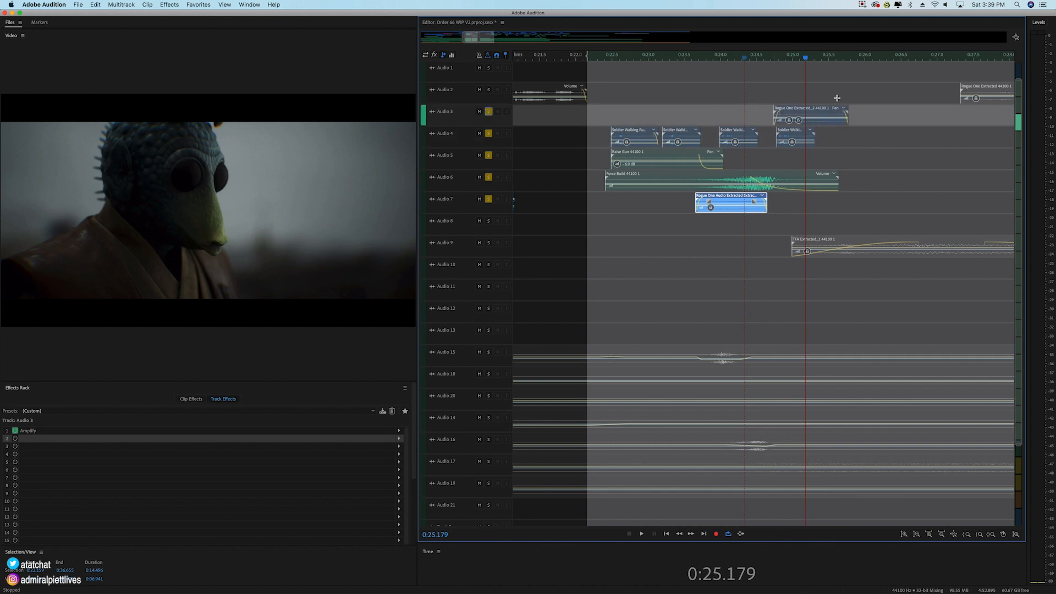
click(488, 133)
click(489, 155)
click(488, 177)
click(488, 198)
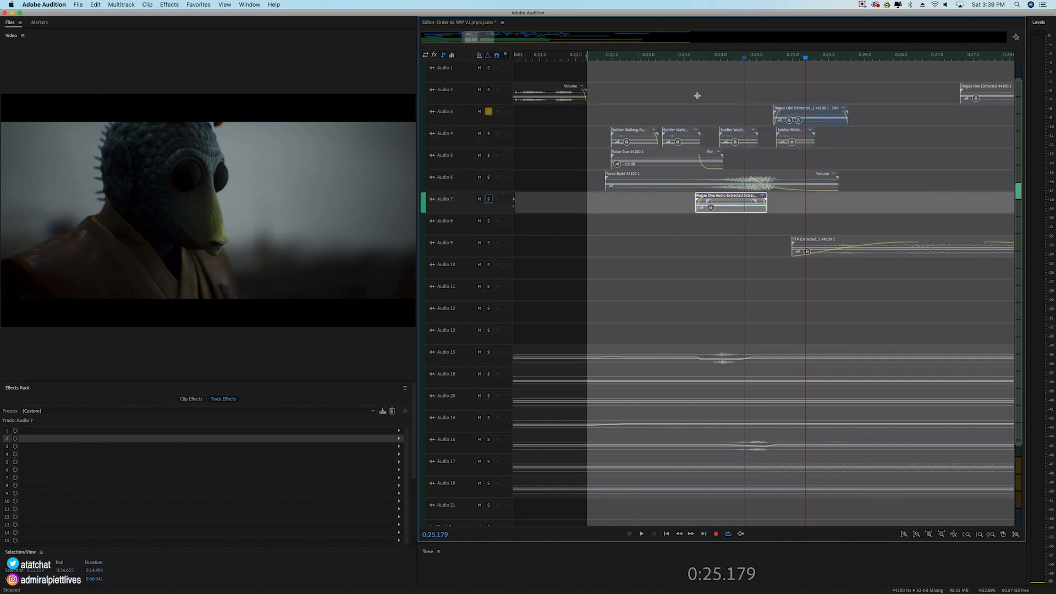
click(773, 61)
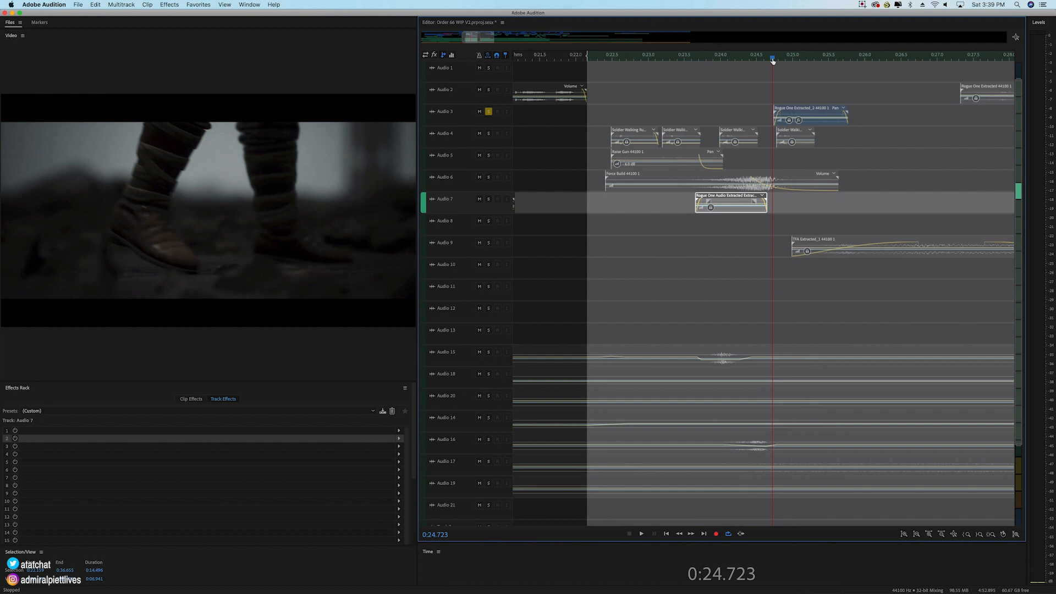
click(757, 61)
key(space)
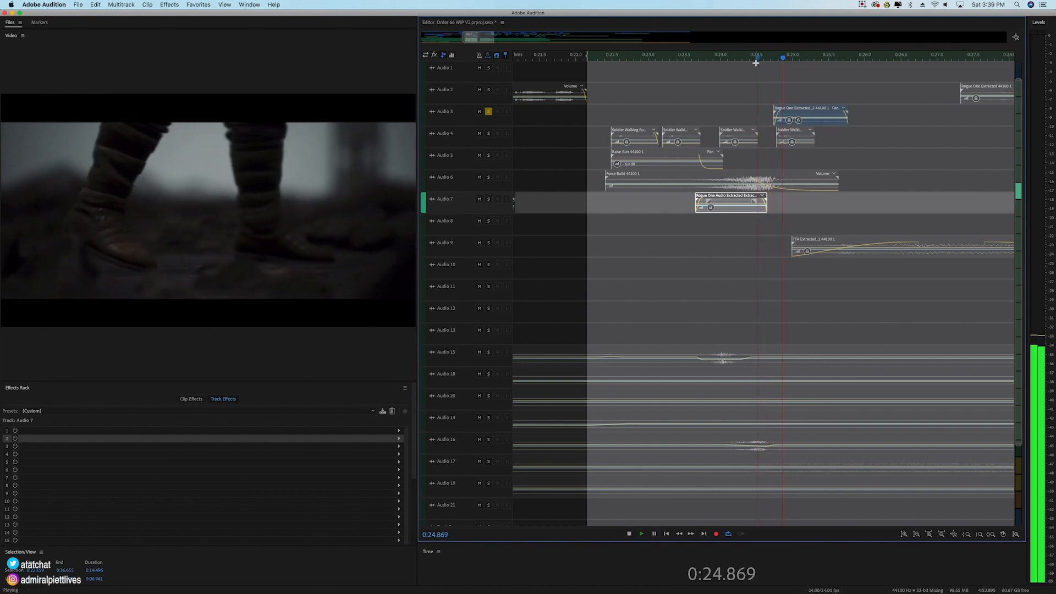
key(space)
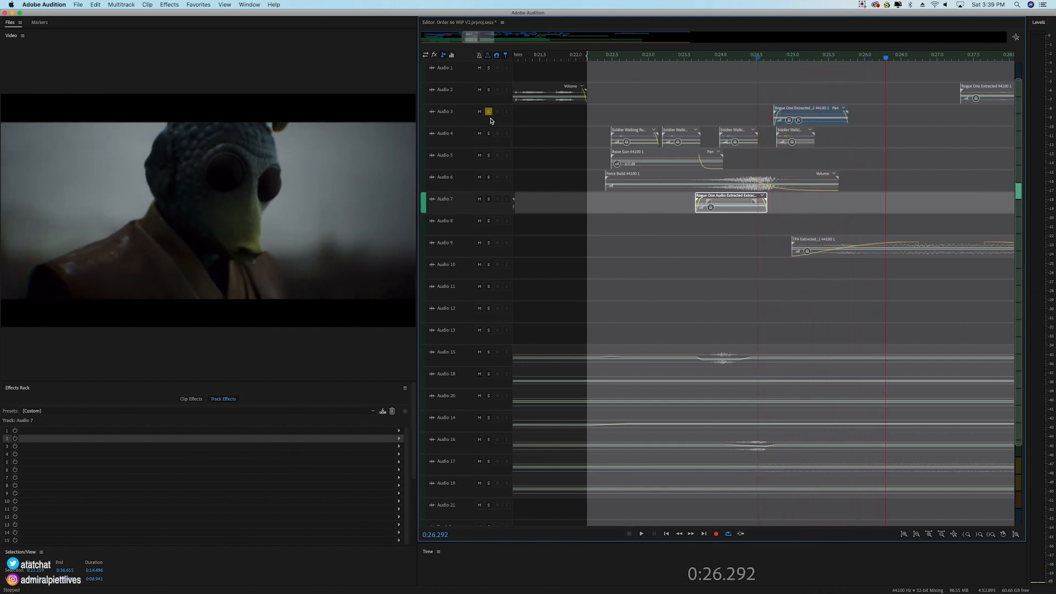
Step: Solo Audio 3 through Audio 7 together and play them from about 0:22.4 to 0:25.7
click(489, 111)
click(489, 133)
click(489, 111)
click(489, 155)
click(489, 177)
click(488, 198)
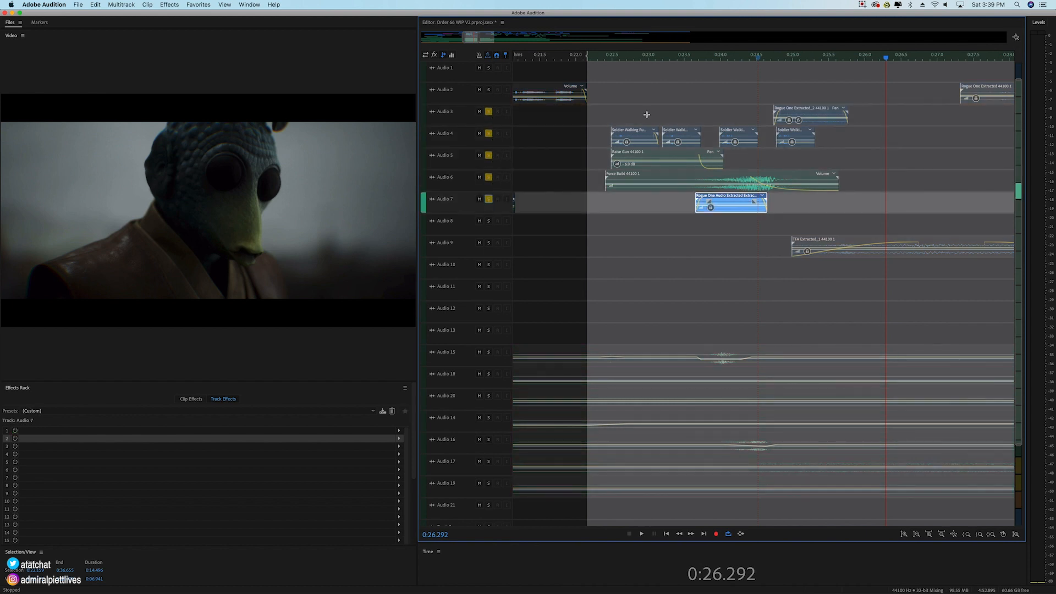
click(605, 57)
key(space)
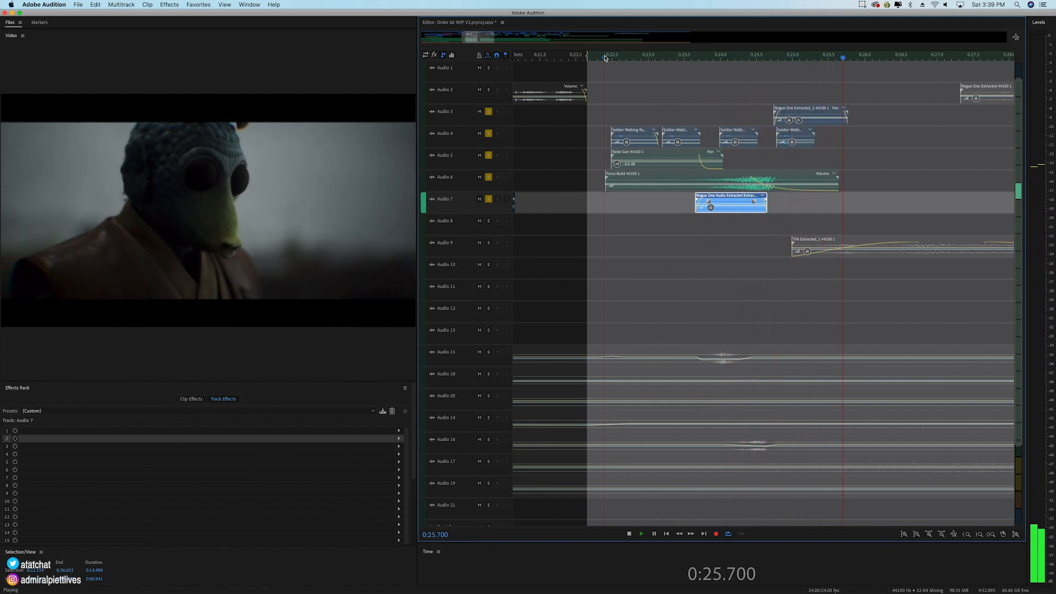
key(space)
Step: Leave only Audio 6 soloed and play its Force Build clip from 0:23.781
click(754, 62)
click(489, 111)
click(488, 134)
click(488, 156)
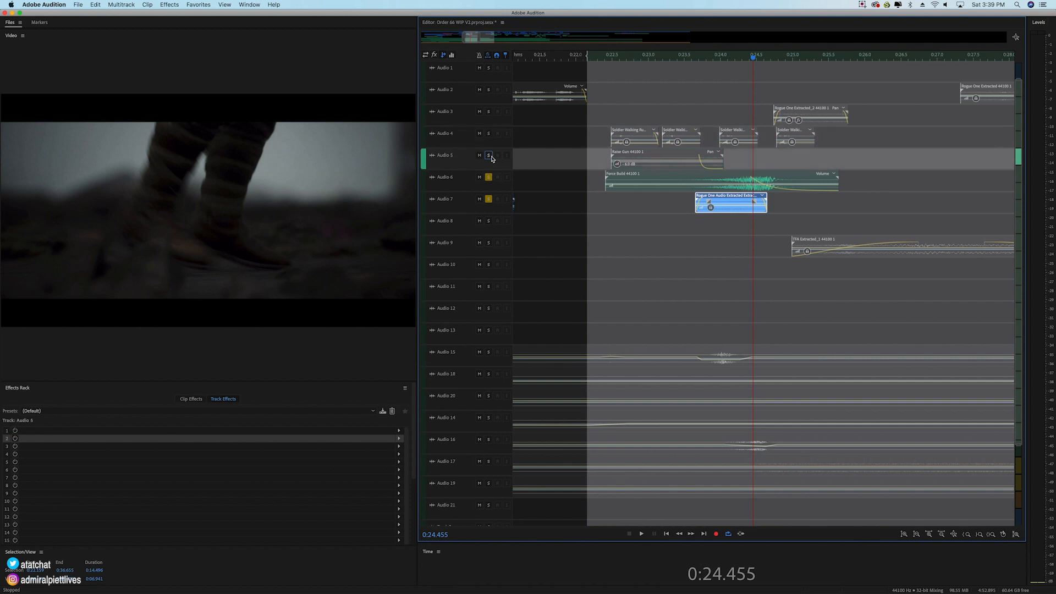
click(489, 199)
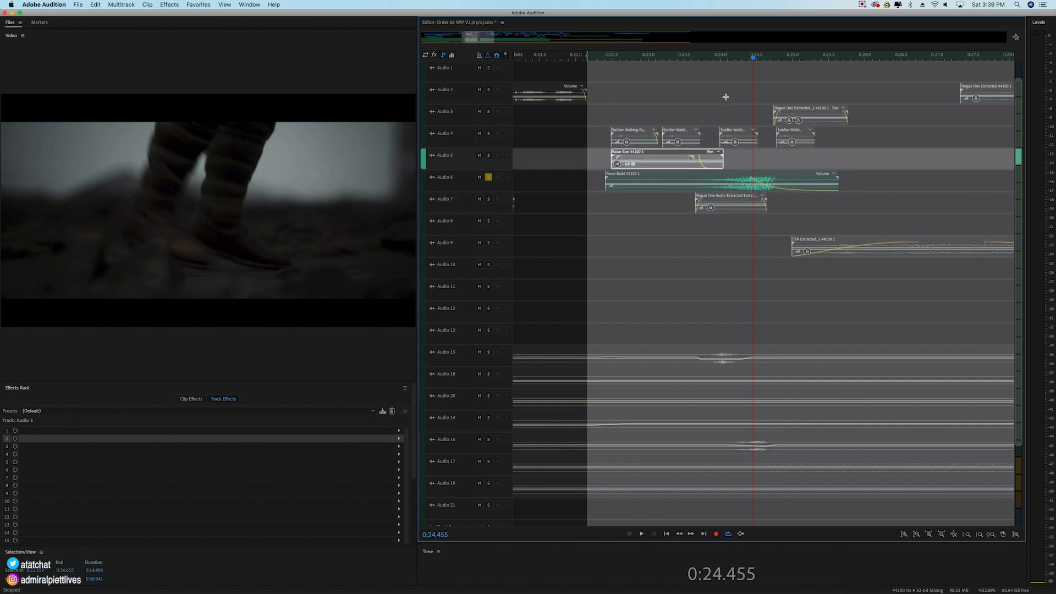
click(694, 180)
click(704, 59)
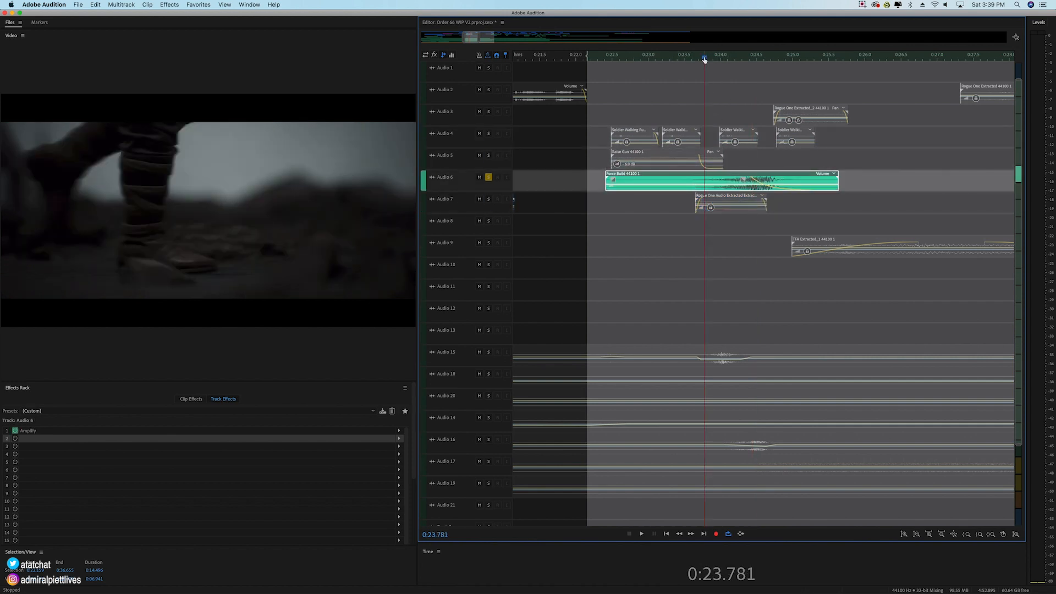
key(space)
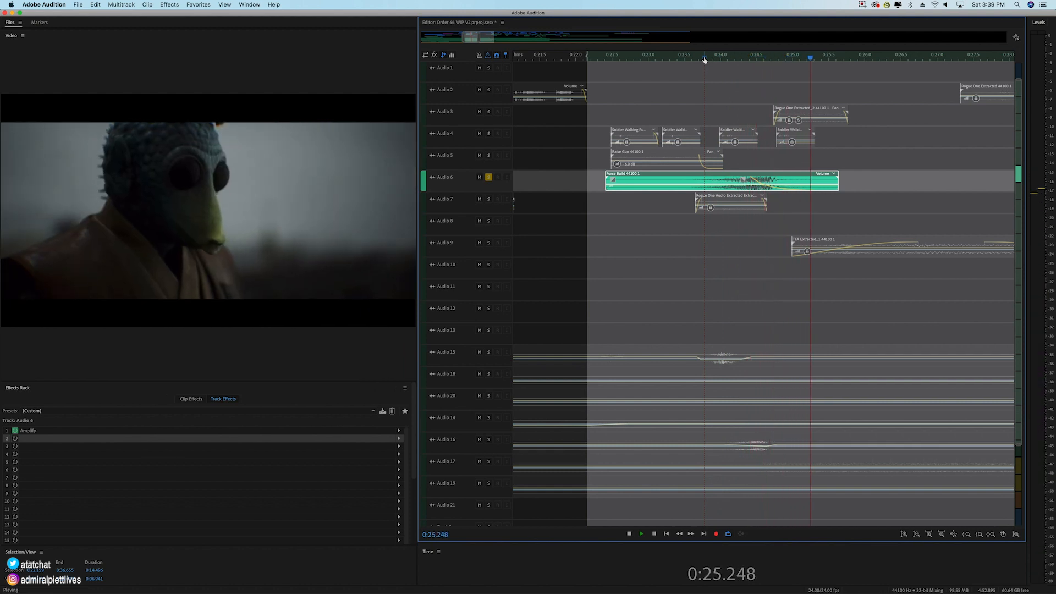
key(space)
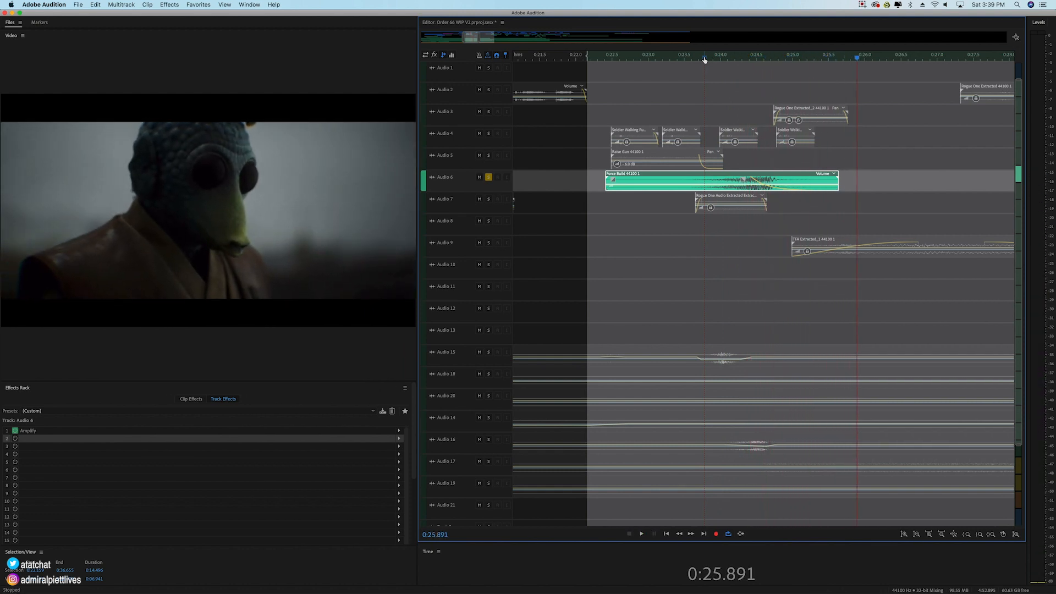
Step: Clear the solo from Audio 3 through Audio 6 and move the time selection's start to the end of the Force Build clip
click(738, 59)
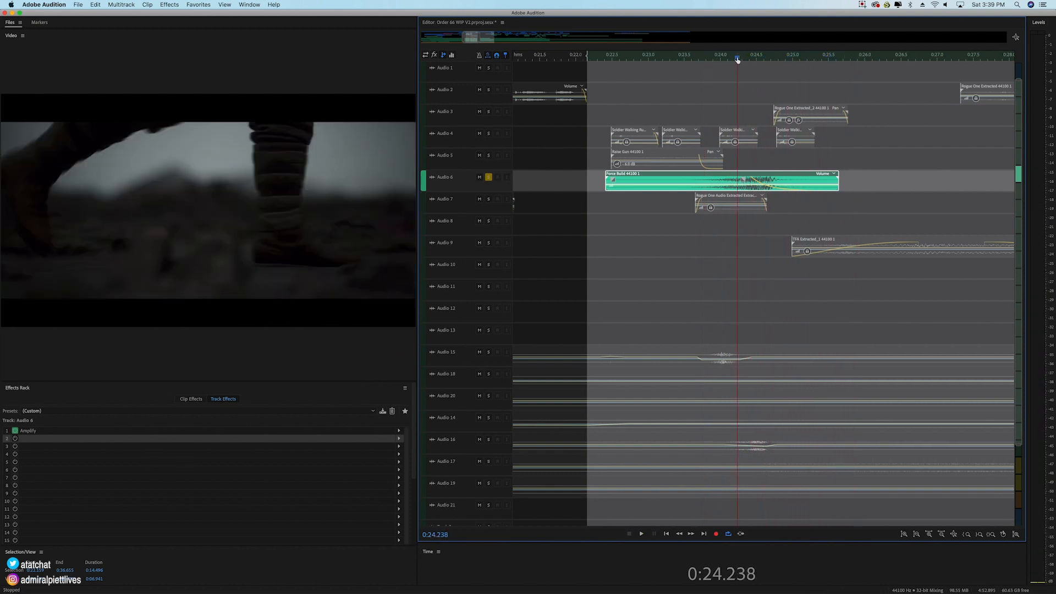
click(488, 155)
click(488, 133)
click(489, 112)
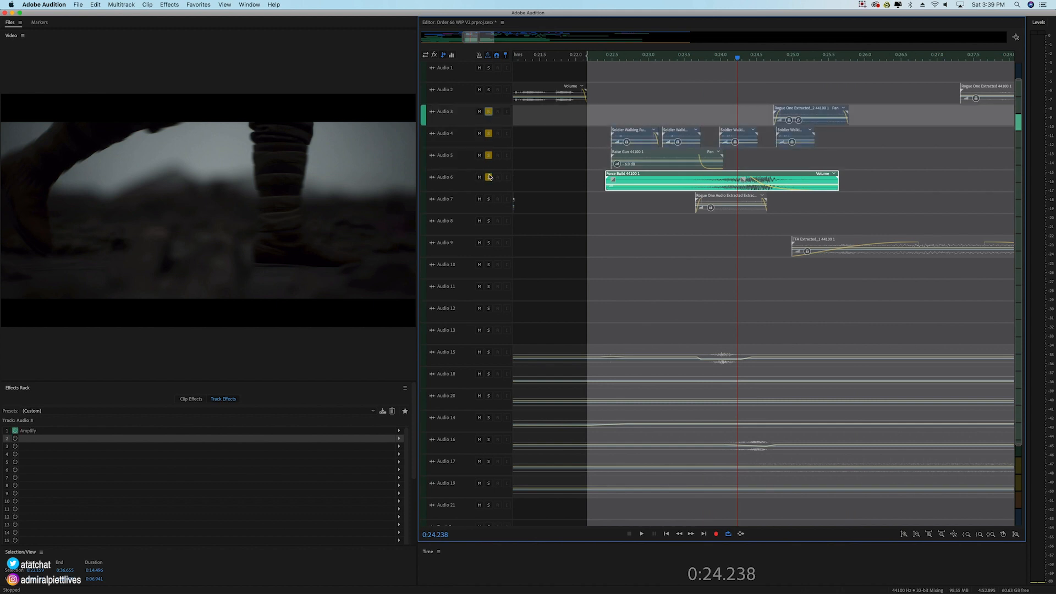
click(488, 177)
click(489, 156)
click(492, 133)
click(489, 112)
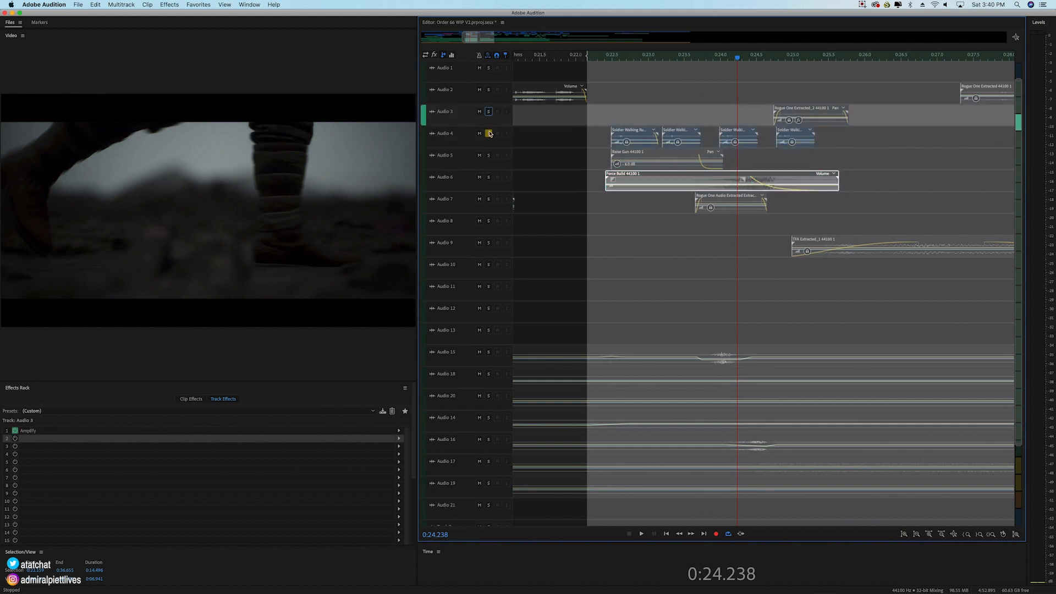
click(490, 134)
drag(588, 53, 839, 54)
Step: Solo Audio 9, play its TFA Extracted clip from the selection start, and place the playhead at 0:27.316
click(951, 246)
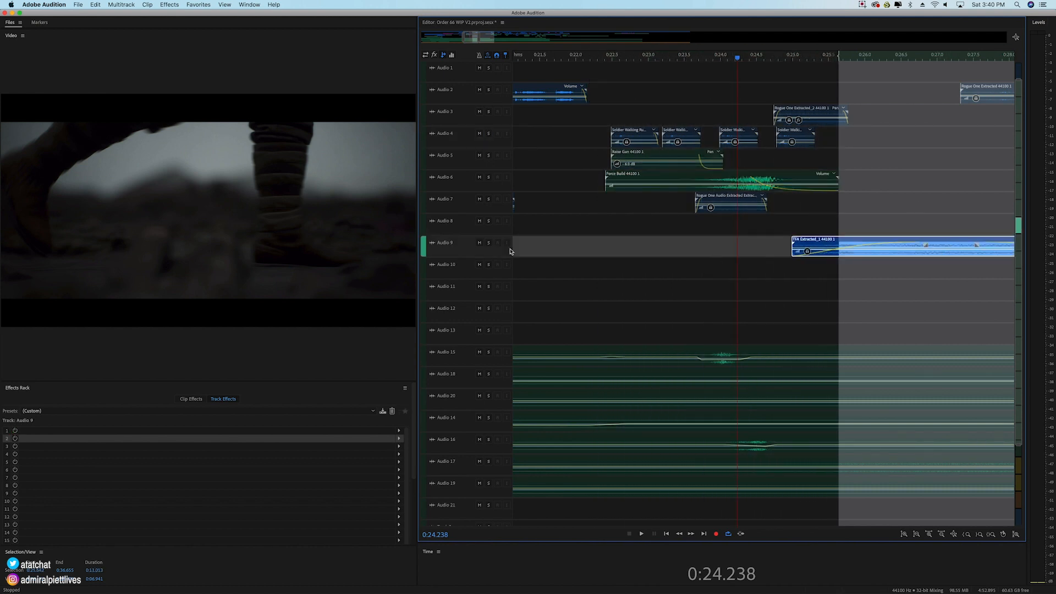
click(488, 243)
key(space)
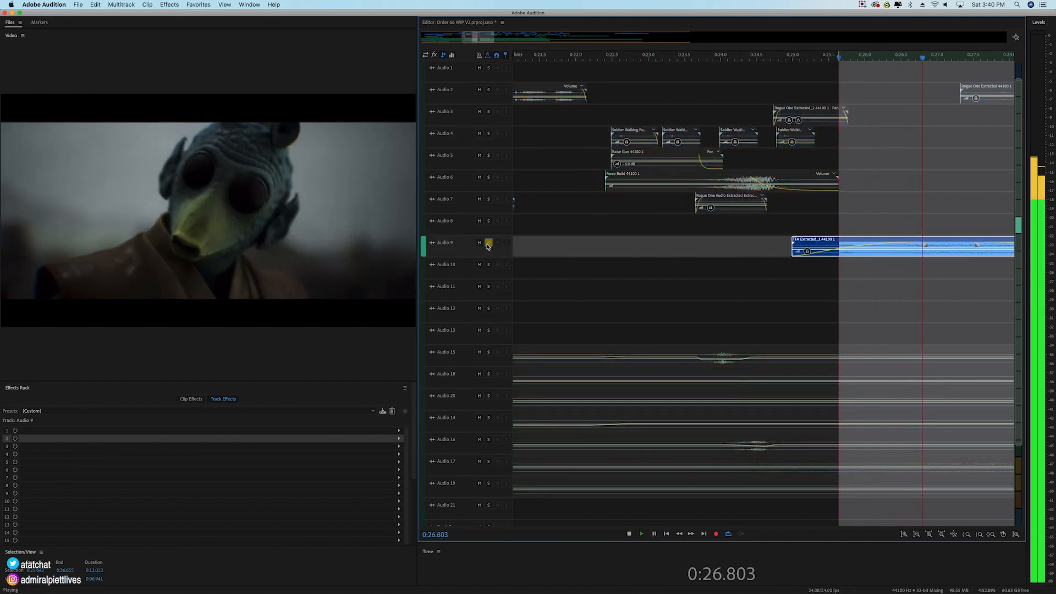
key(space)
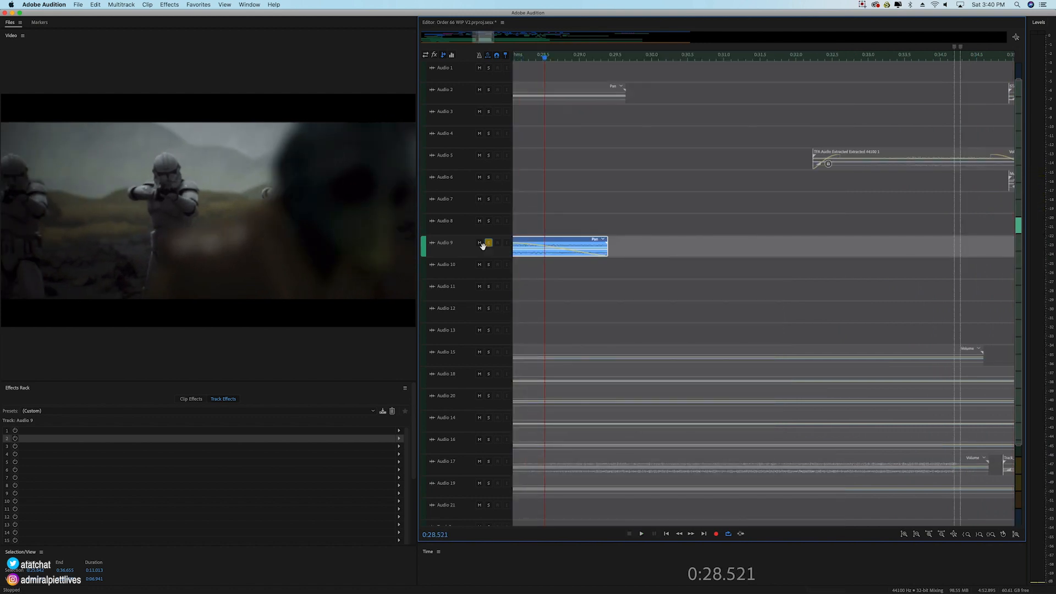
scroll(759, 76, left, 10)
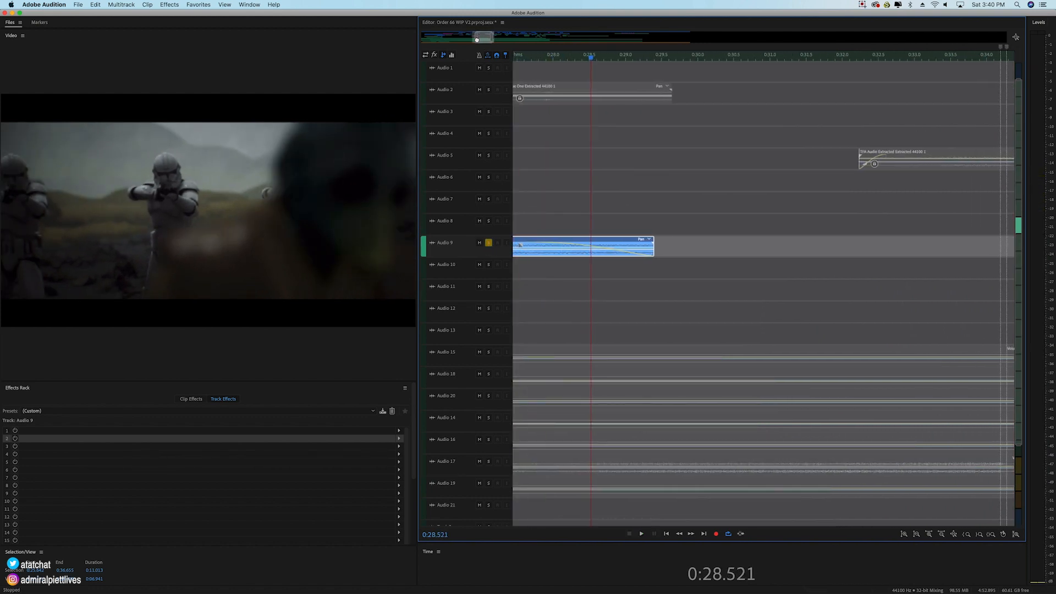
click(711, 57)
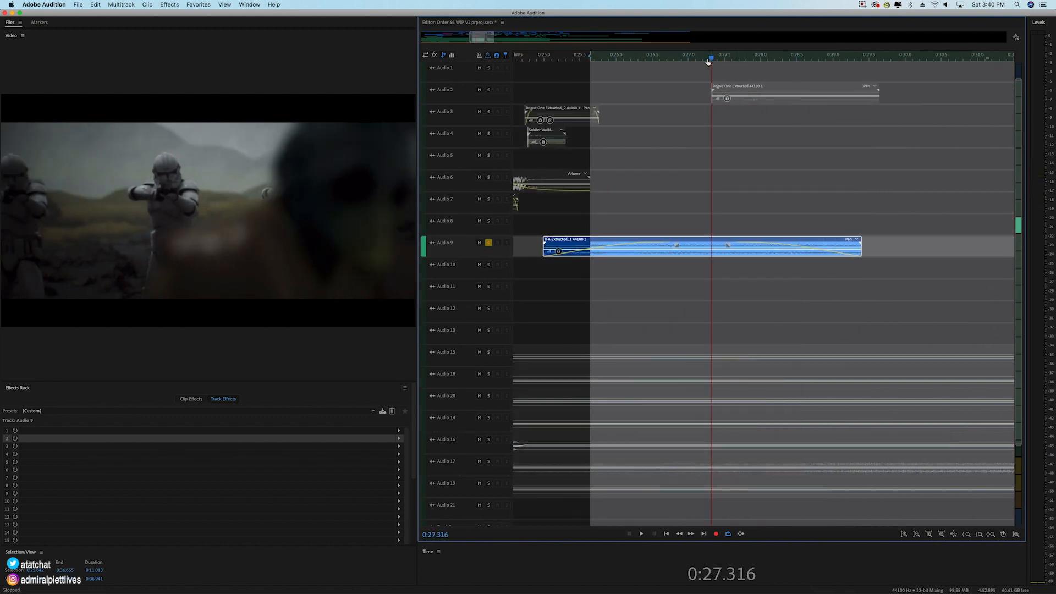
Step: Solo Audio 2 along with Audio 9 and play its Rogue One Extracted clip from 0:27.316 and again from about 0:27.1
click(488, 89)
key(space)
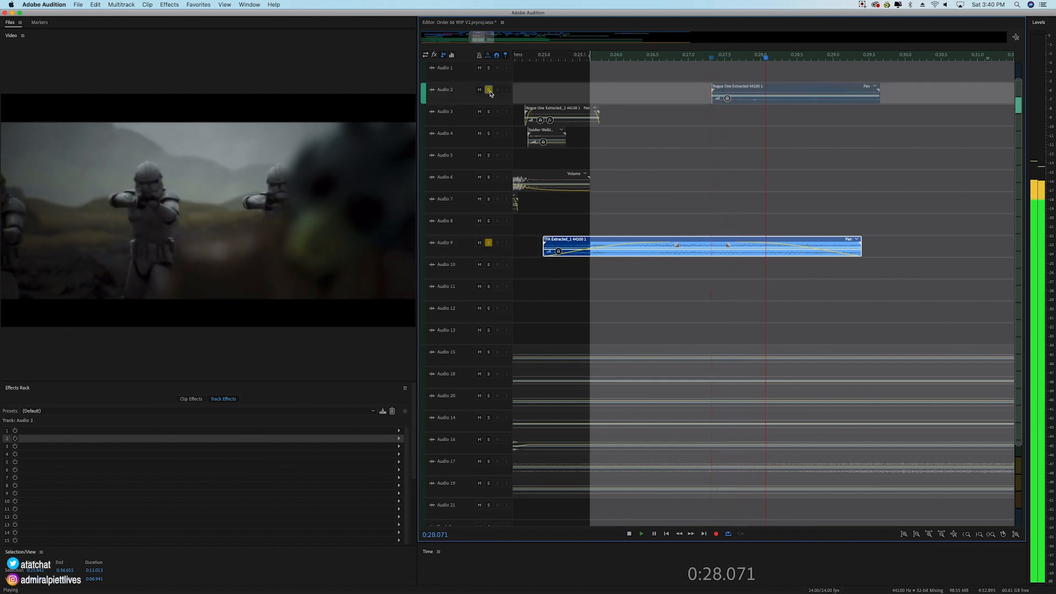
key(space)
click(741, 99)
click(696, 57)
key(space)
key(space)
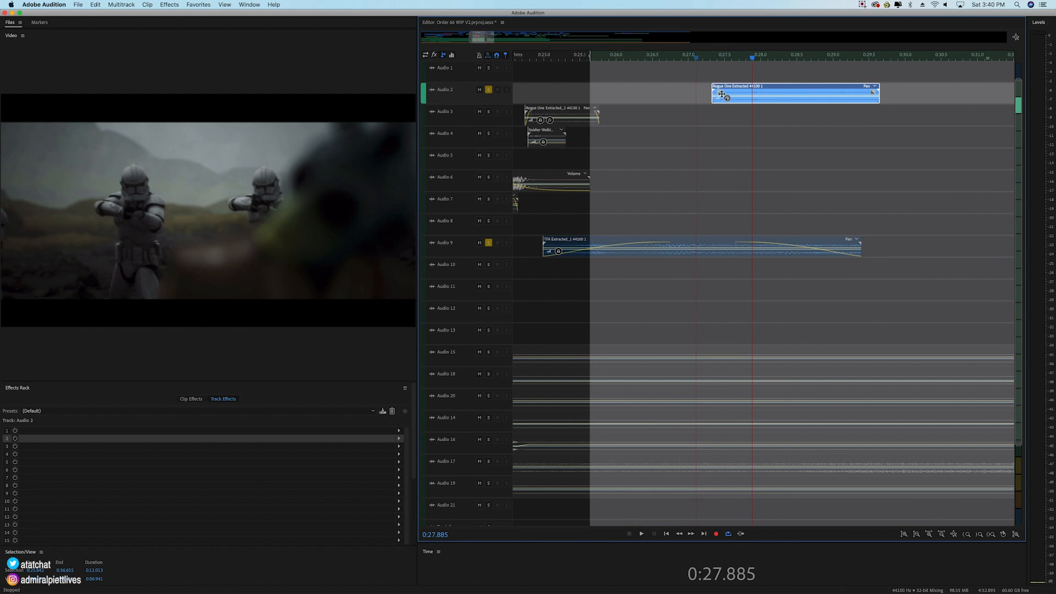
Step: Replay the soloed Audio 2 and Audio 9 clips from about 0:27.0 and 0:26.7, and place the playhead at 0:27.304
click(687, 59)
key(space)
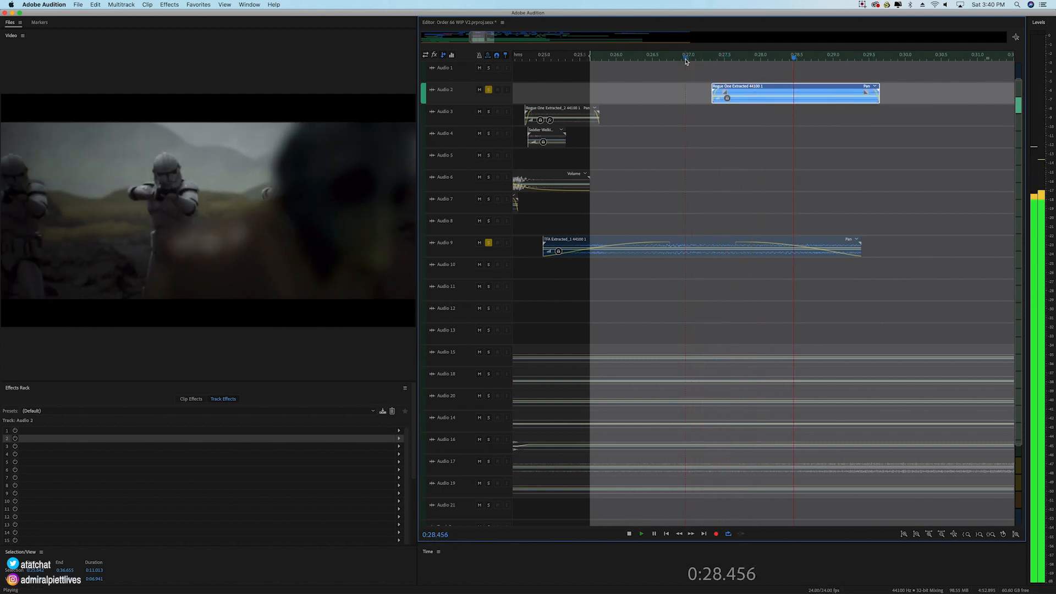
click(665, 58)
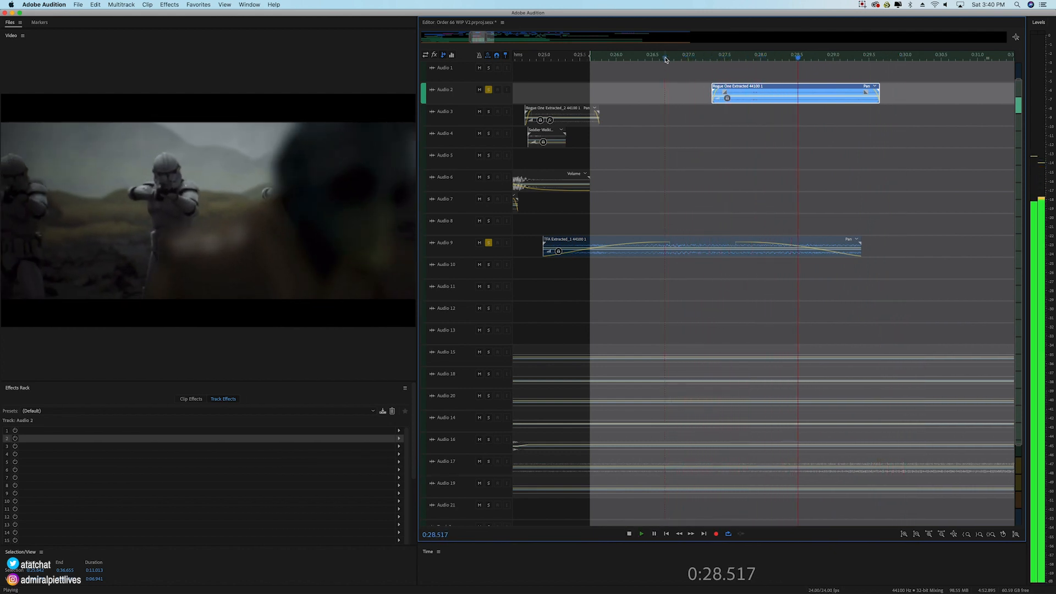
key(space)
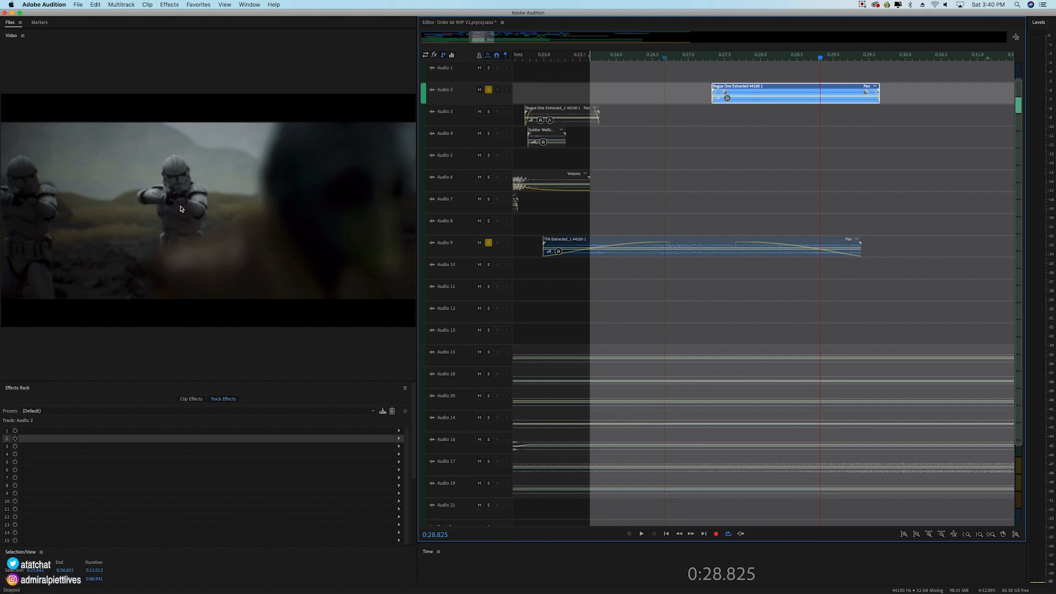
click(711, 59)
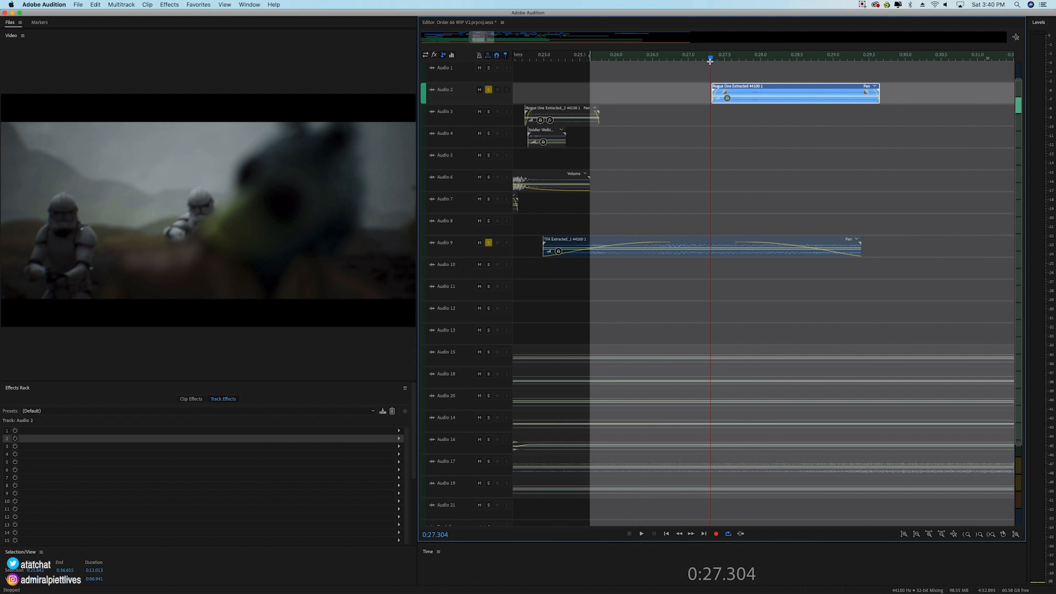
Step: Add Audio 14 through Audio 20 to the solo and play the mix from about 0:25.8 to 0:32.847
click(488, 352)
click(488, 375)
click(488, 396)
click(489, 418)
click(488, 439)
click(488, 462)
click(489, 483)
click(602, 59)
key(space)
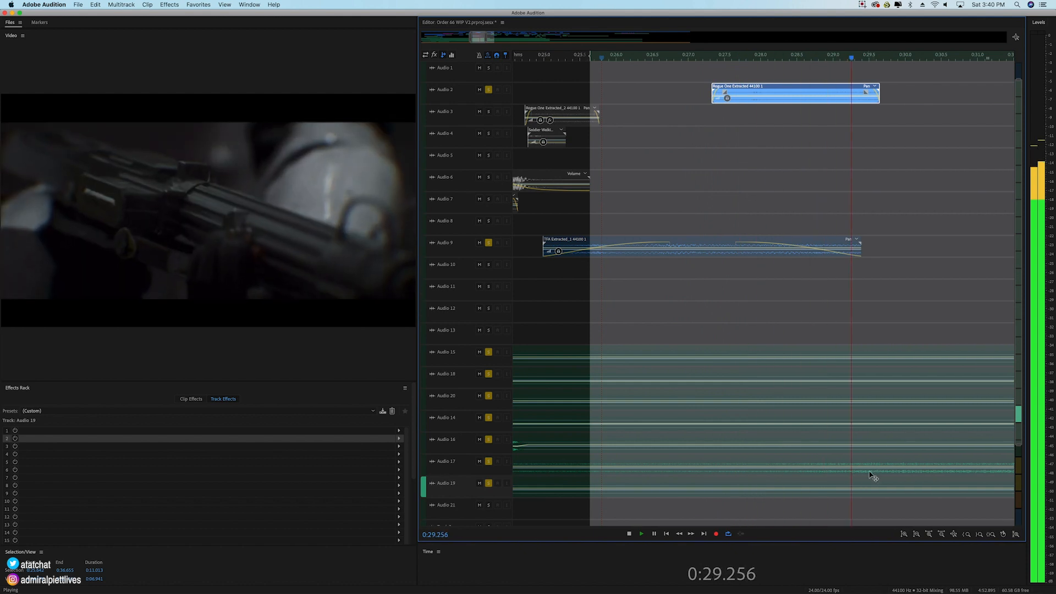
scroll(663, 59, down, 11)
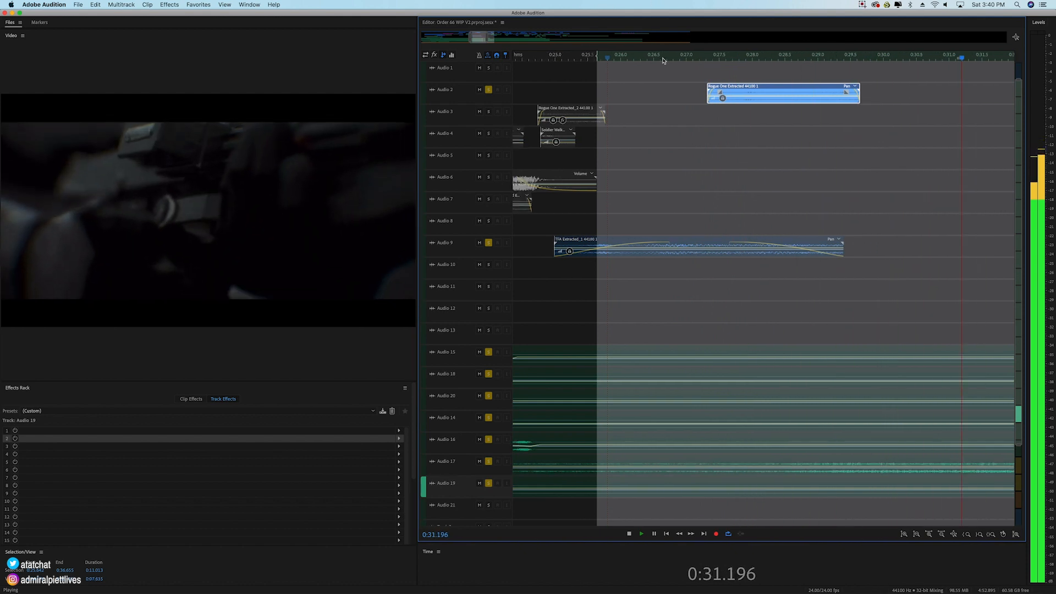
key(space)
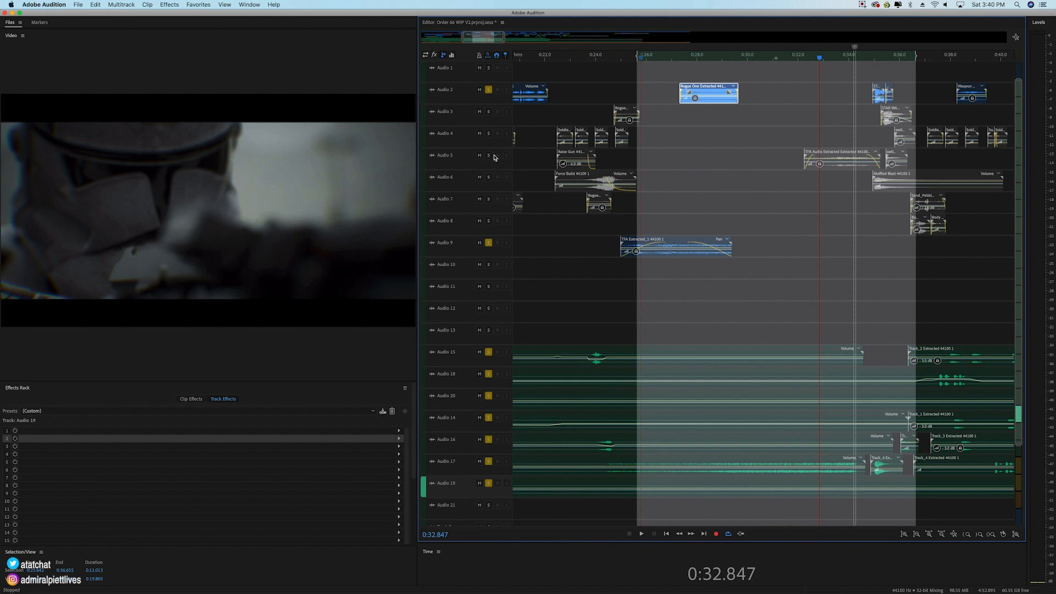
Step: Add Audio 5 to the solo and play its TFA Audio Extracted clip from 0:32.288 to 0:35.550
click(490, 157)
click(806, 58)
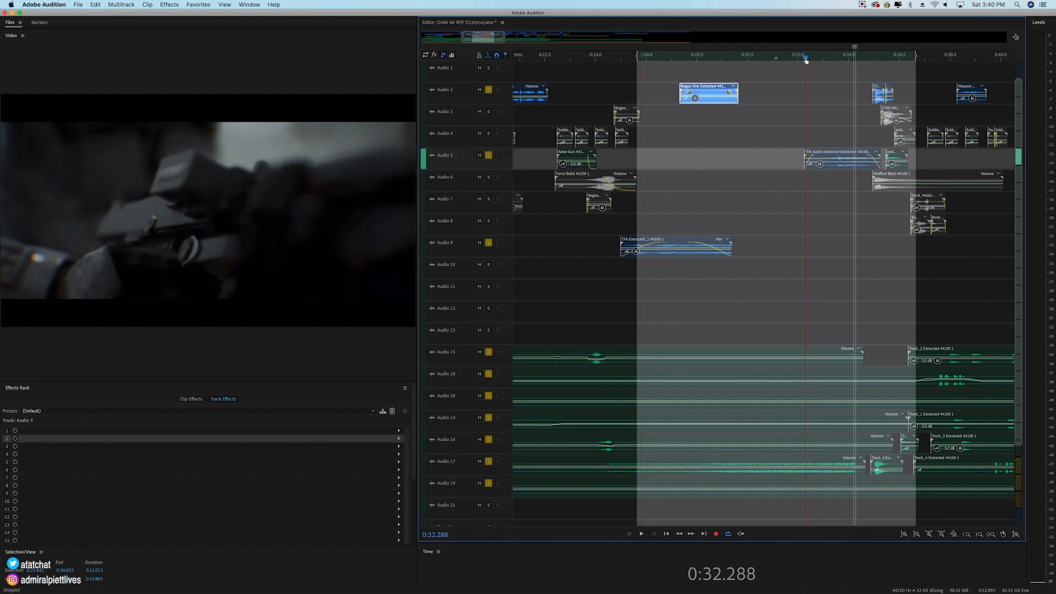
key(space)
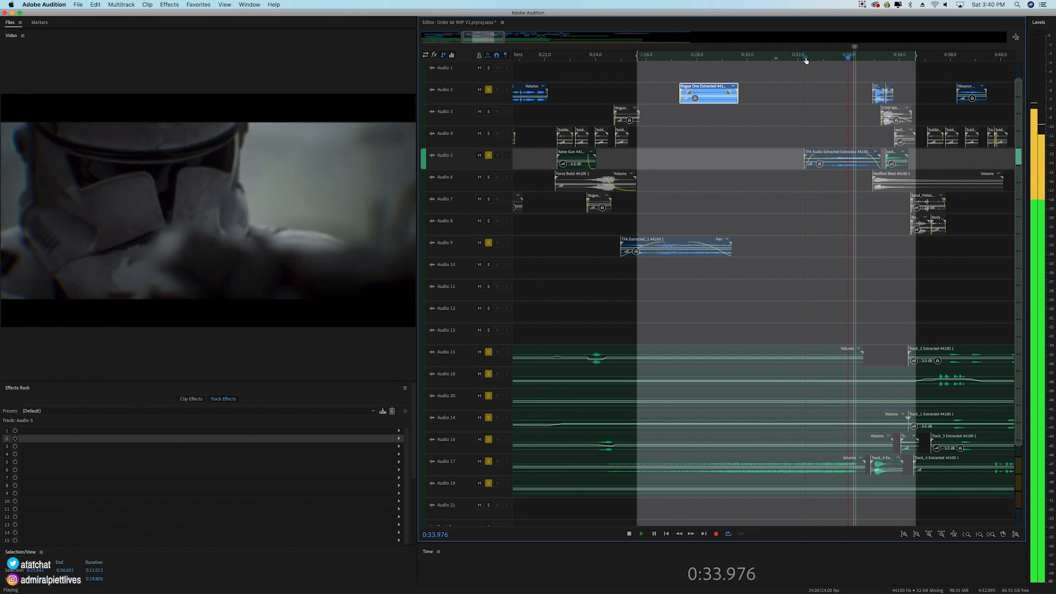
key(space)
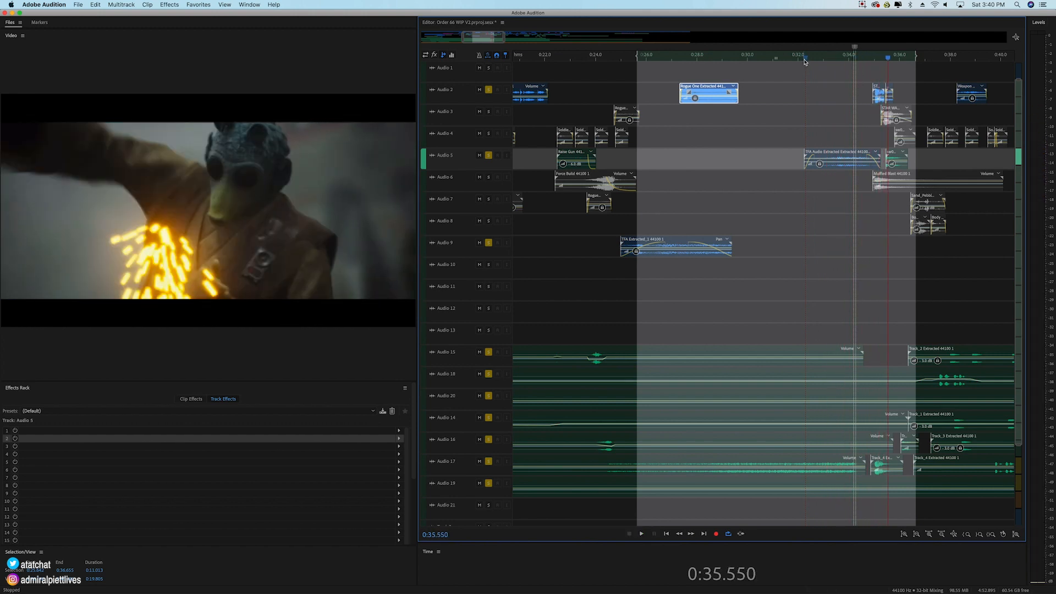
Step: Move the time selection to span from about 0:34.9 to 0:48.85, with the playhead at 0:36.148
drag(640, 62, 871, 132)
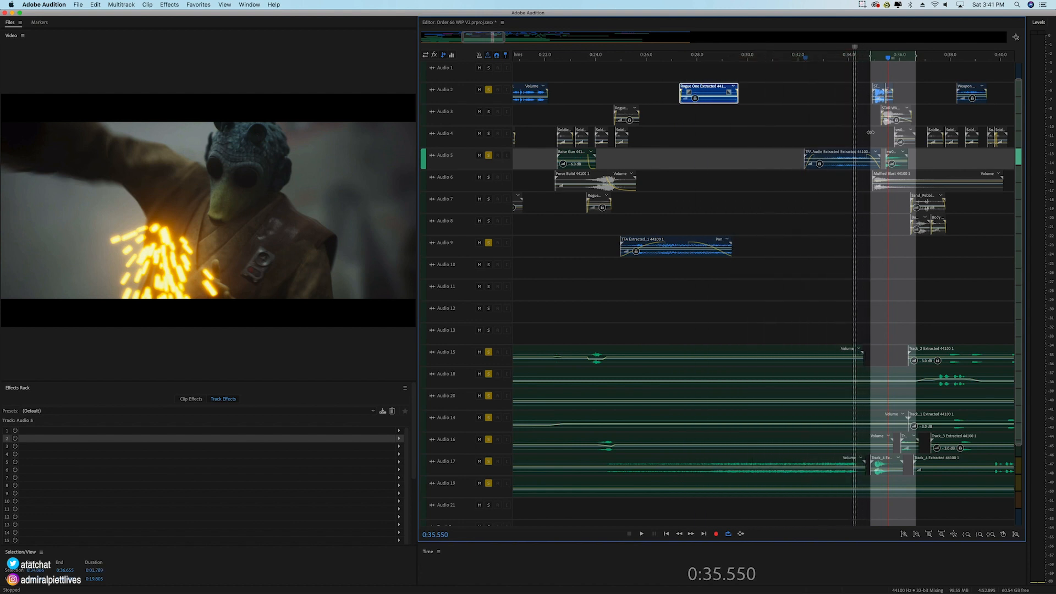
click(980, 443)
click(902, 61)
drag(488, 37, 507, 40)
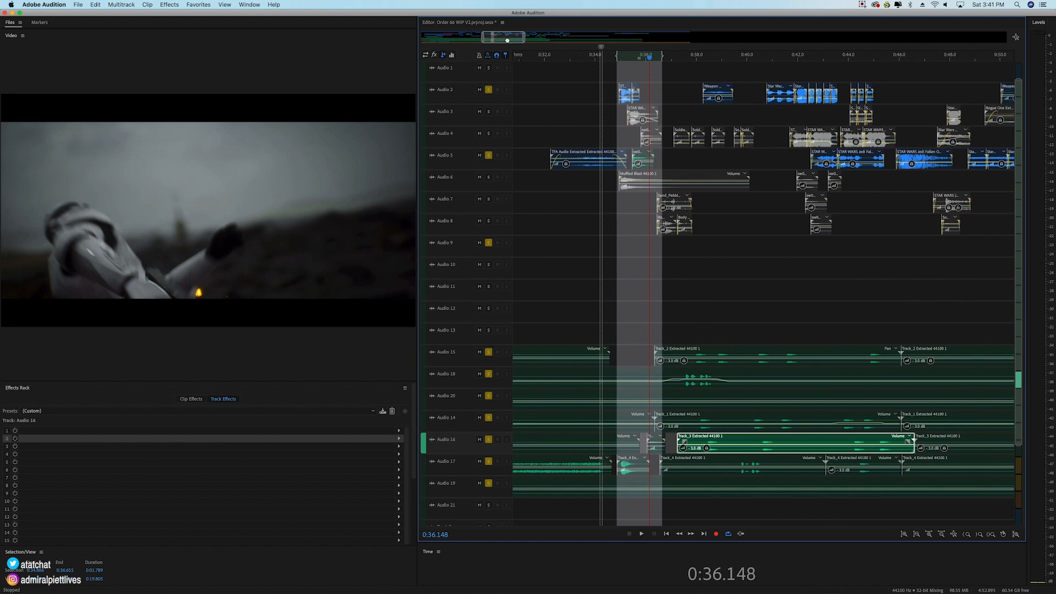
drag(664, 55, 971, 56)
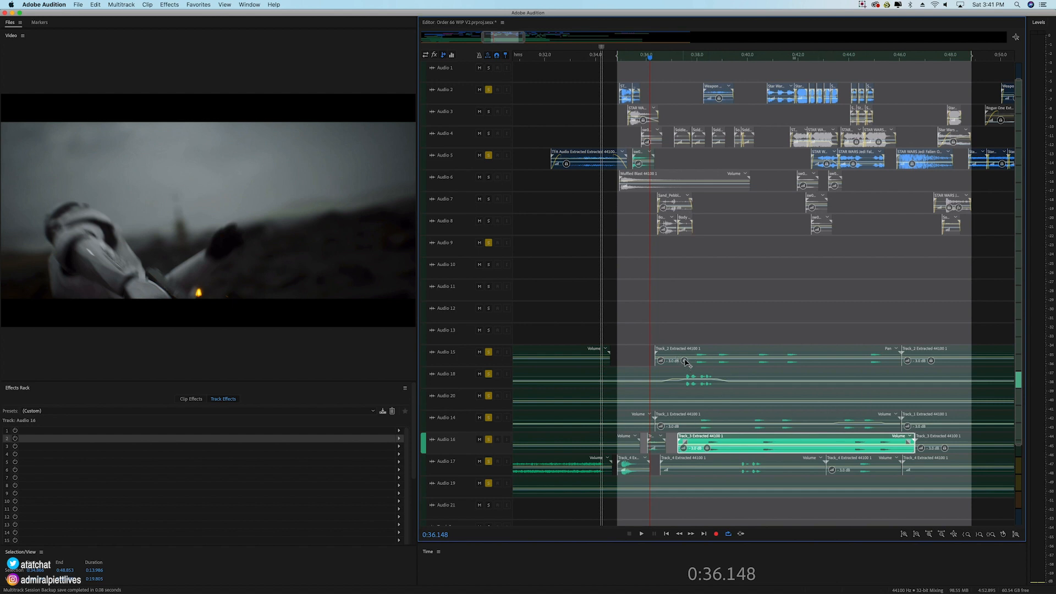
Step: Clear the solo from Audio 2, 5, 9 and 14 through 20, and move the time selection's start to about 0:34.7
click(488, 90)
click(489, 155)
click(489, 243)
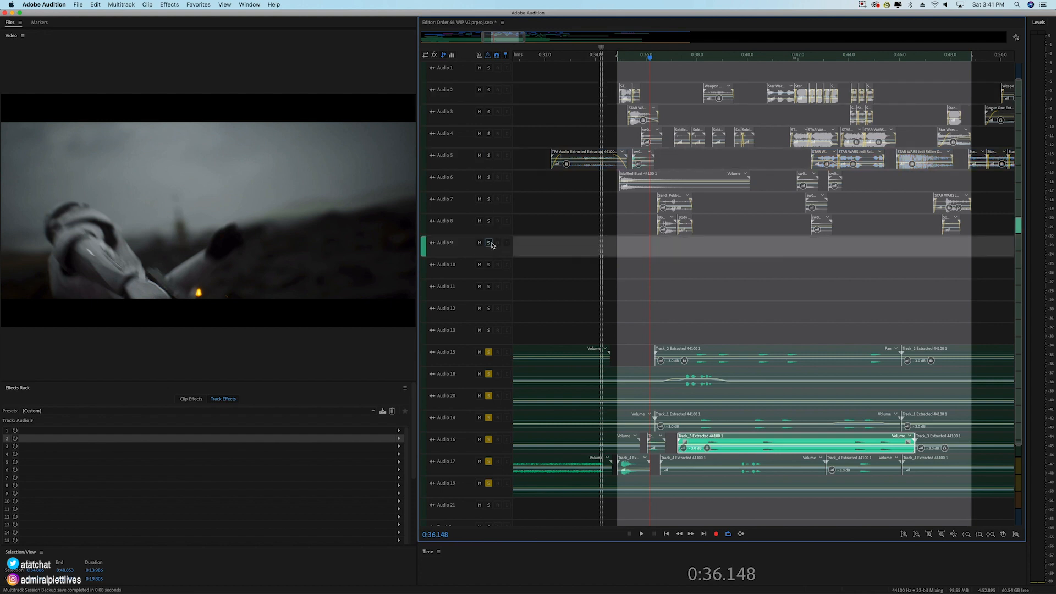
click(489, 353)
click(488, 374)
click(489, 396)
click(488, 418)
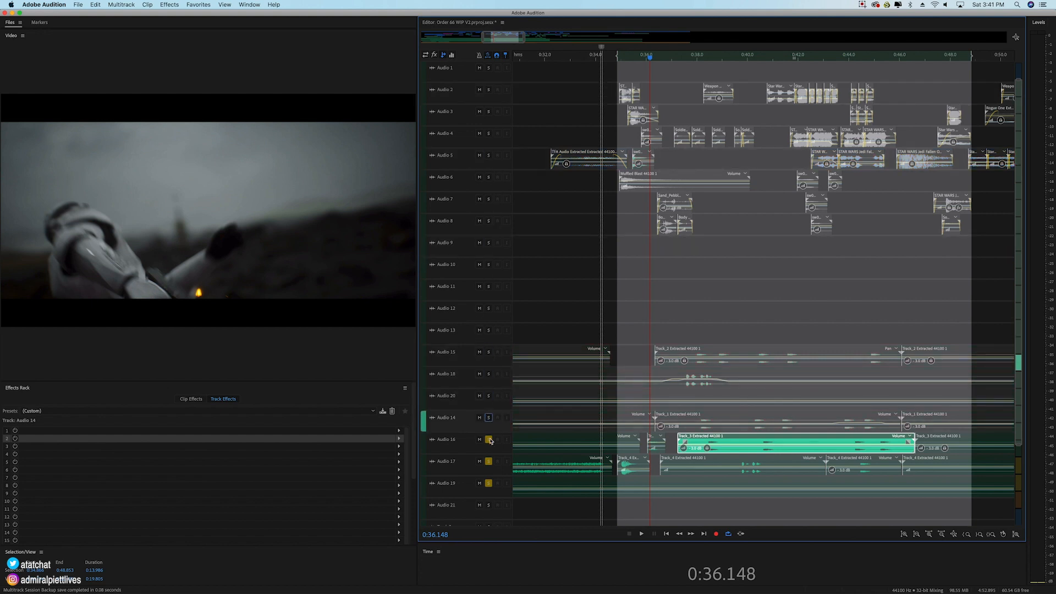
click(489, 440)
click(489, 461)
click(489, 483)
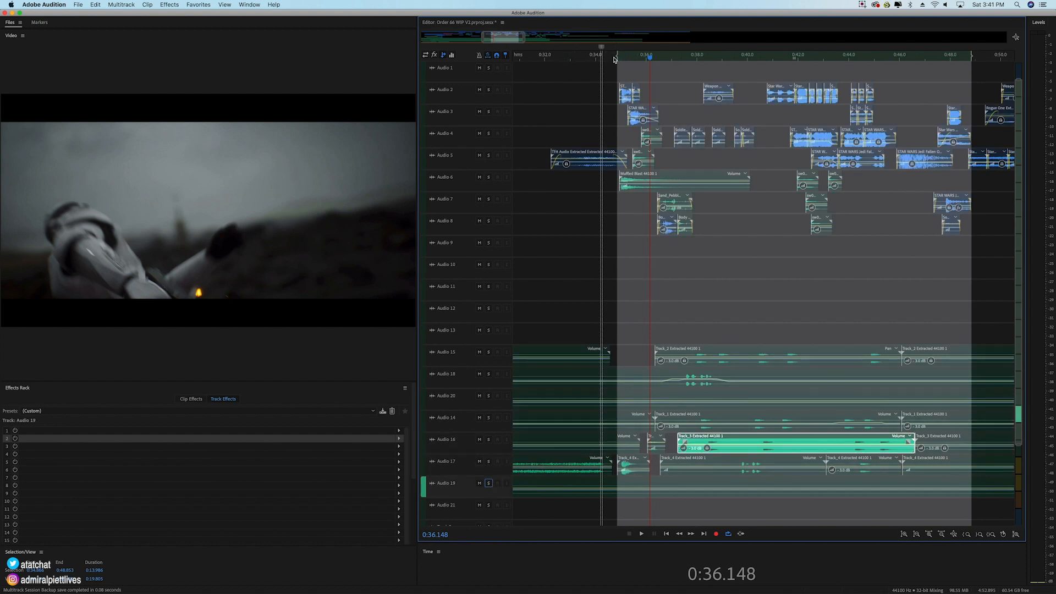
drag(617, 56, 612, 56)
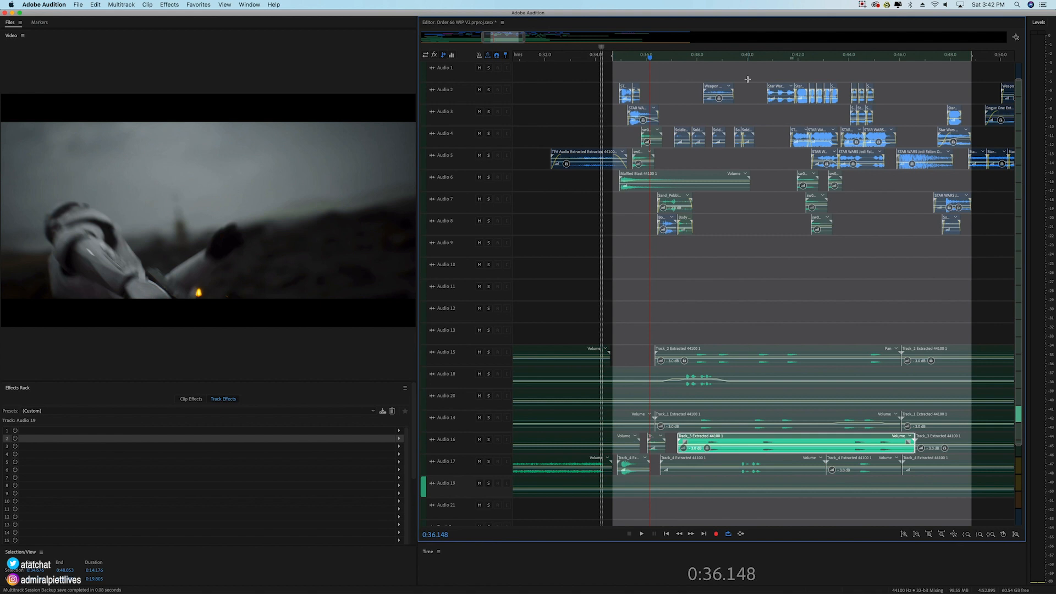
Step: Solo Audio 4, play its lightsaber clips from about 0:41.8 to around 0:43.2 repeatedly, and clear the solo
scroll(858, 61, up, 6)
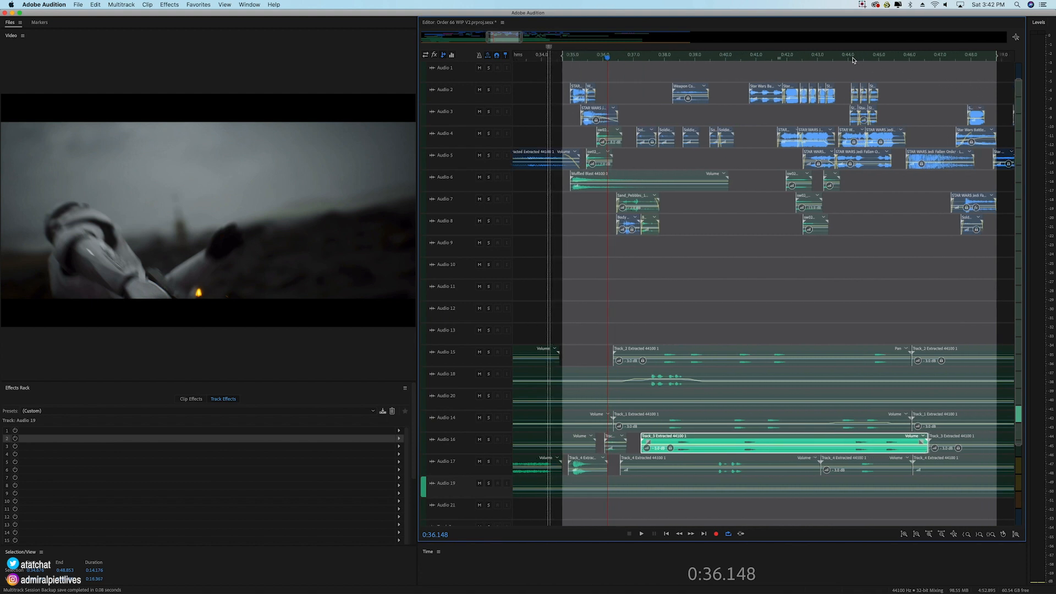
scroll(607, 62, down, 2)
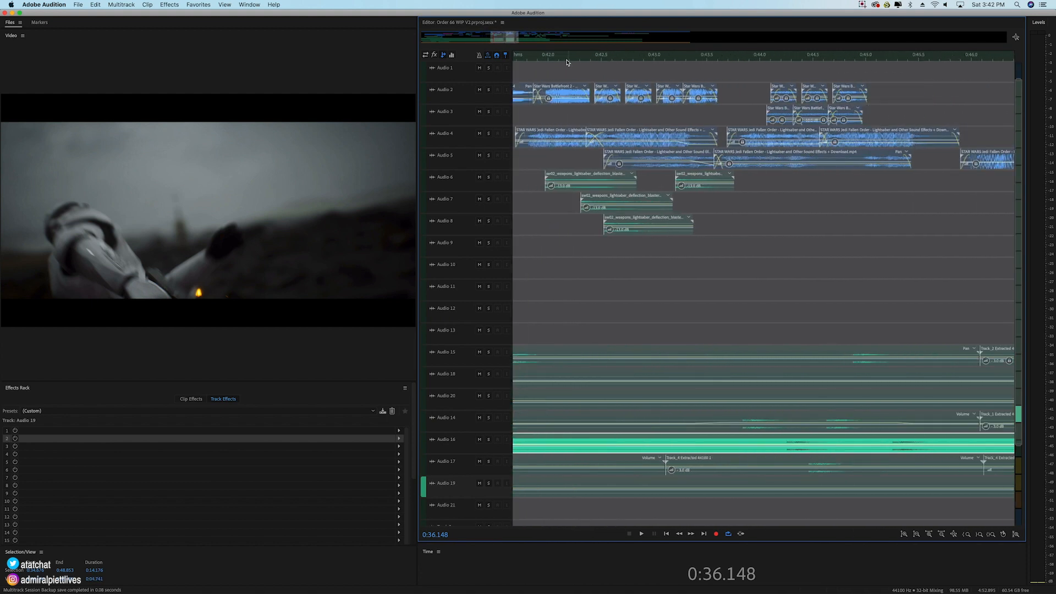
click(489, 133)
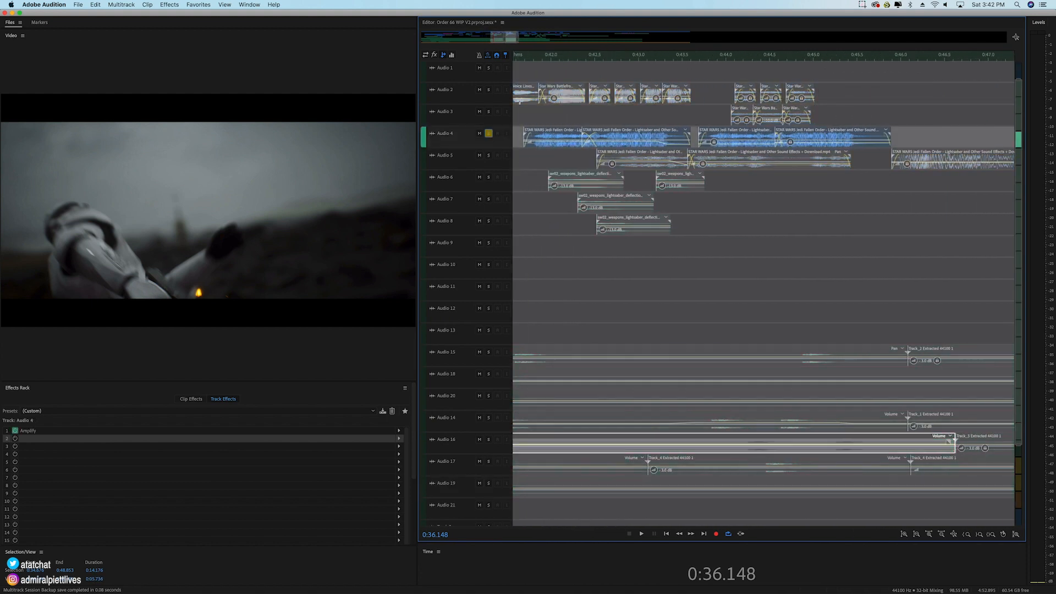
click(534, 63)
key(space)
key(space)
click(536, 59)
key(space)
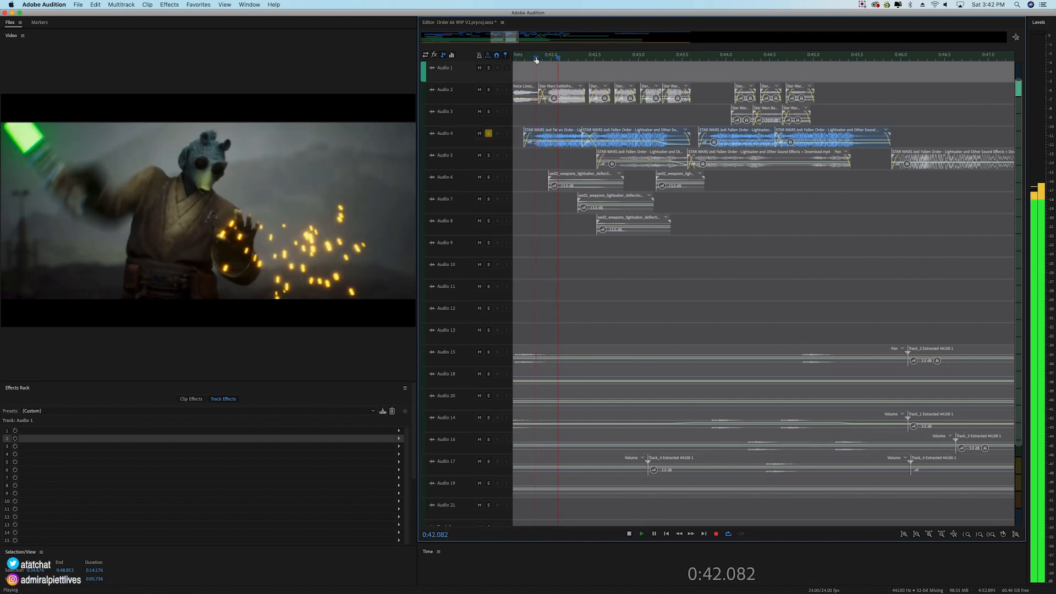
key(space)
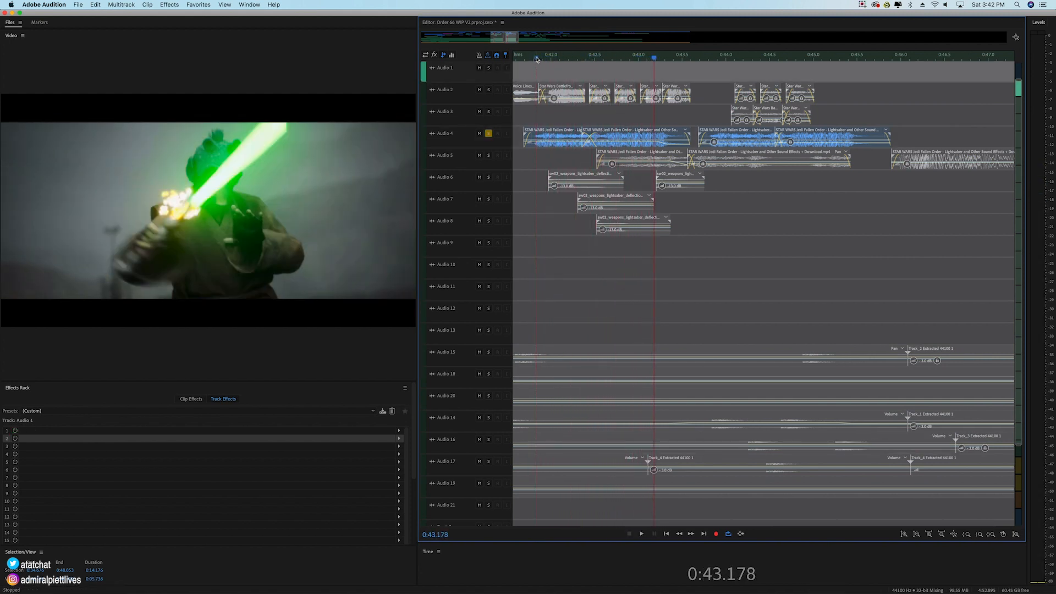
click(536, 59)
key(space)
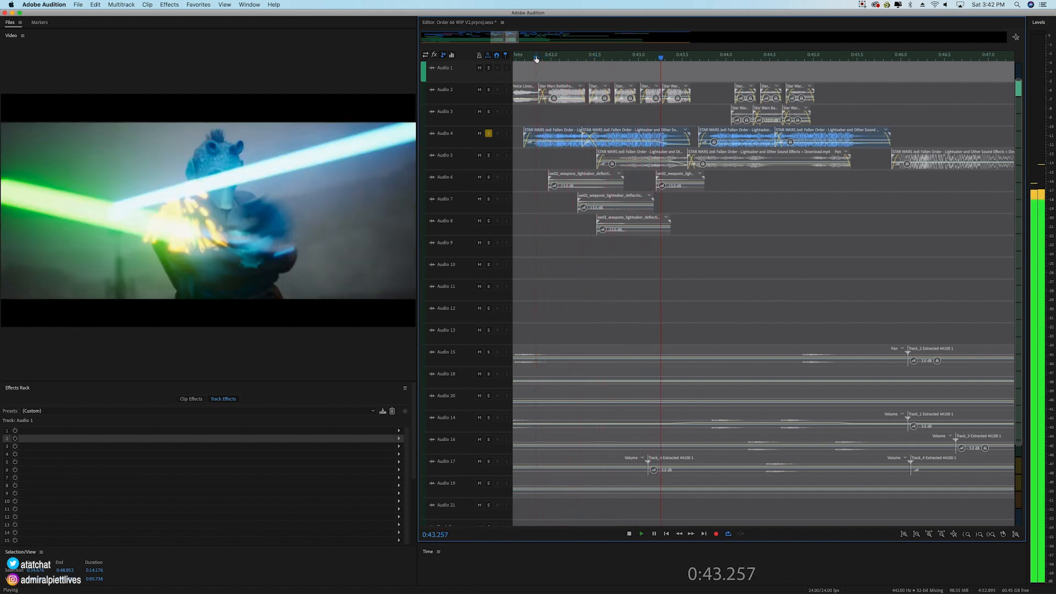
click(536, 59)
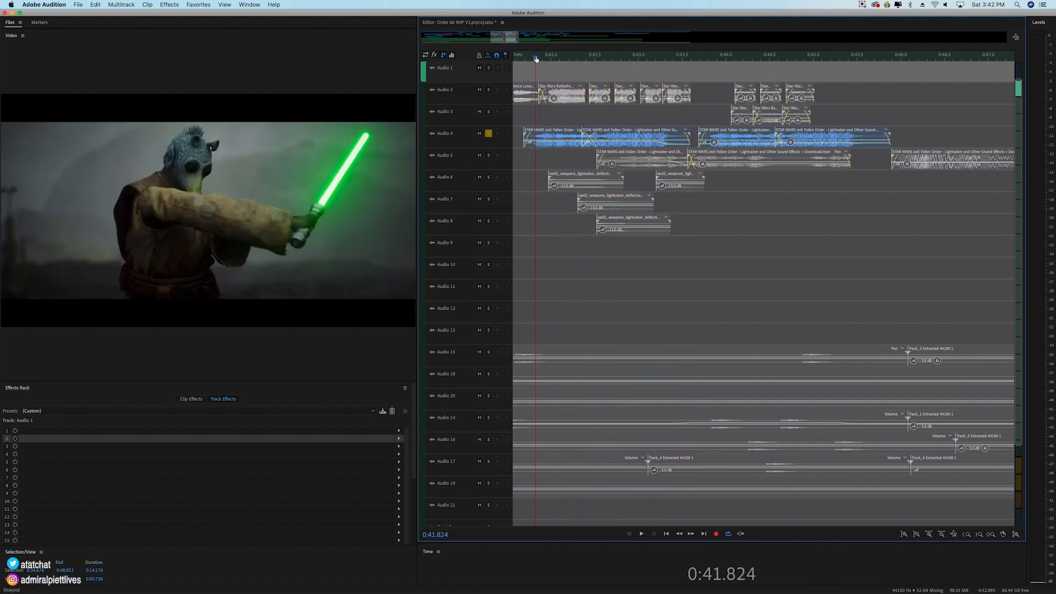
click(488, 134)
Step: Place the playhead at 0:42.559 and select the Star Wars Battlefront clips on Audio 2 one after another up to about 0:43.6
scroll(546, 62, down, 1)
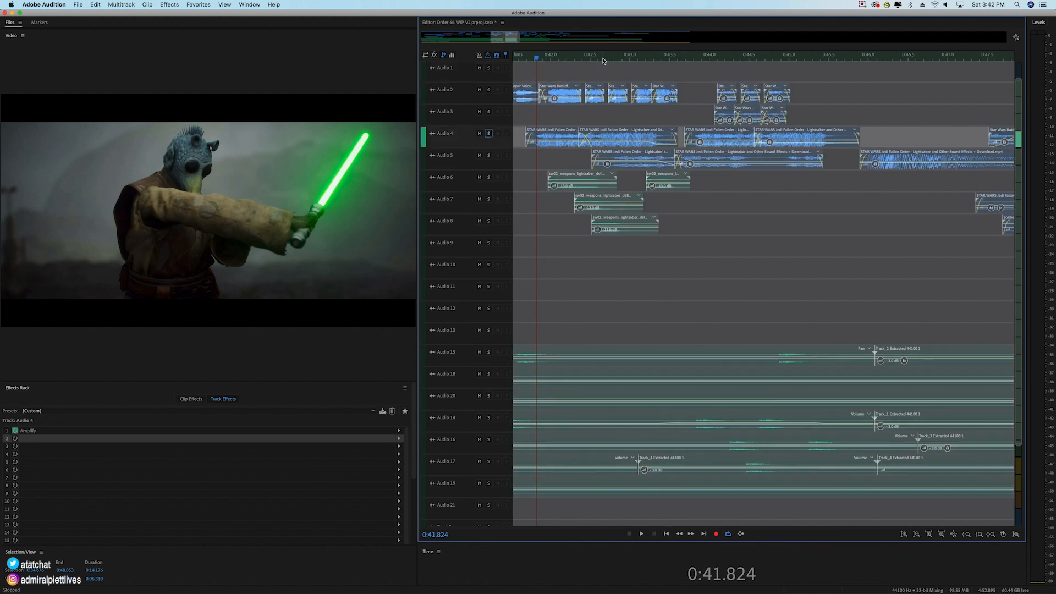
scroll(603, 60, up, 3)
click(580, 59)
click(581, 93)
click(654, 99)
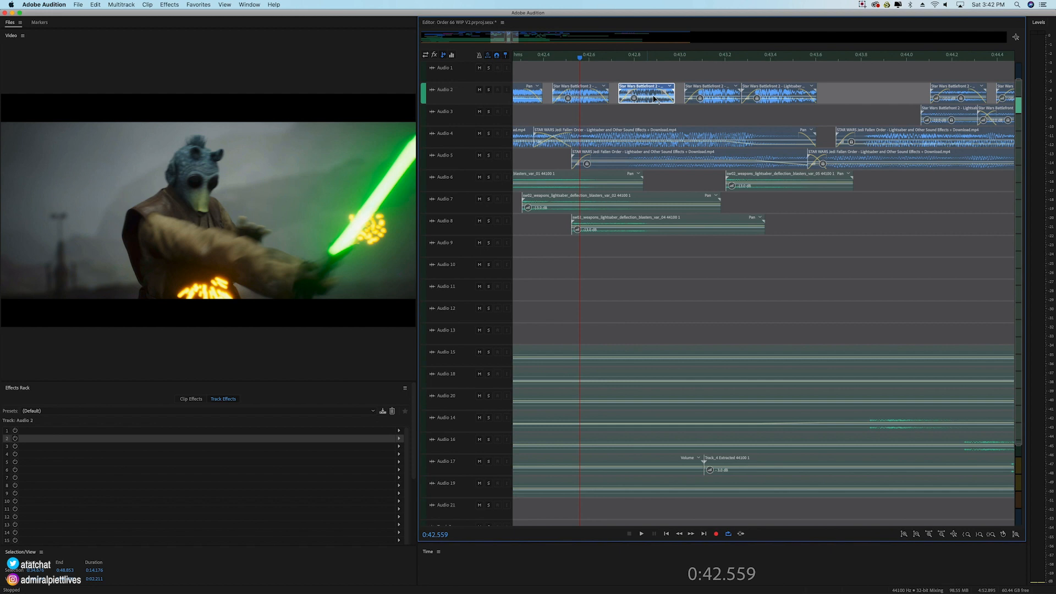
click(726, 99)
click(776, 94)
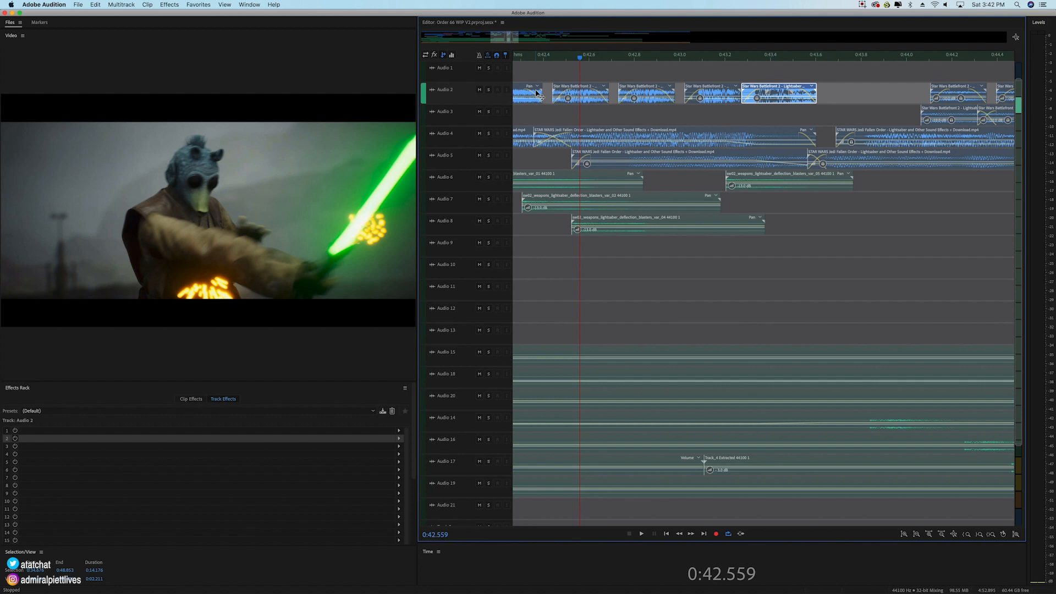
Step: Select the six short clips on Audio 2 and 3 from about 0:44, select the Jedi Fallen Order clips on Audio 4 individually, and deselect
scroll(542, 60, down, 5)
scroll(501, 35, left, 10)
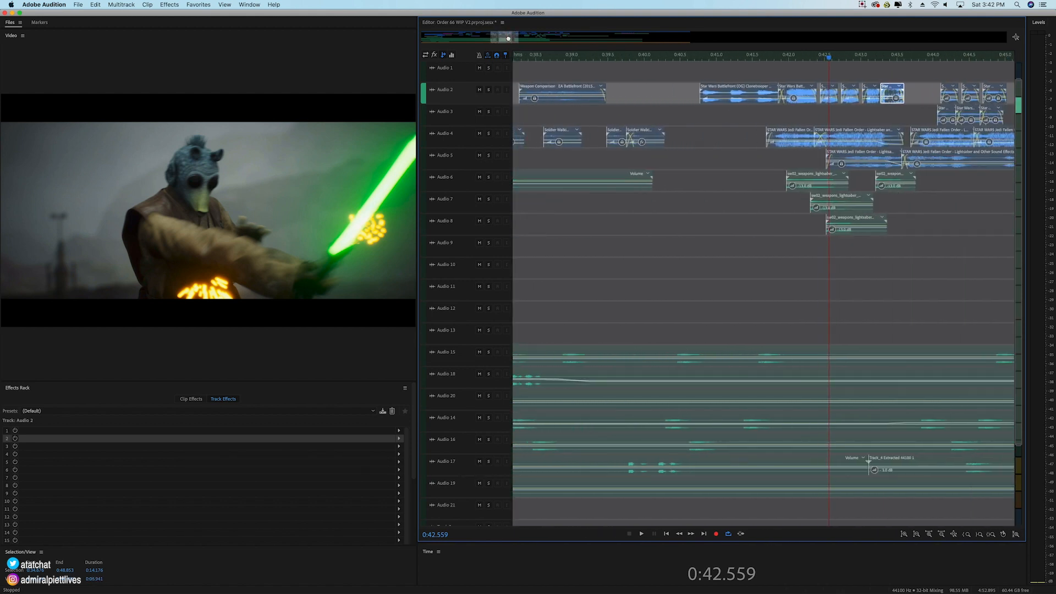
drag(831, 79, 1006, 122)
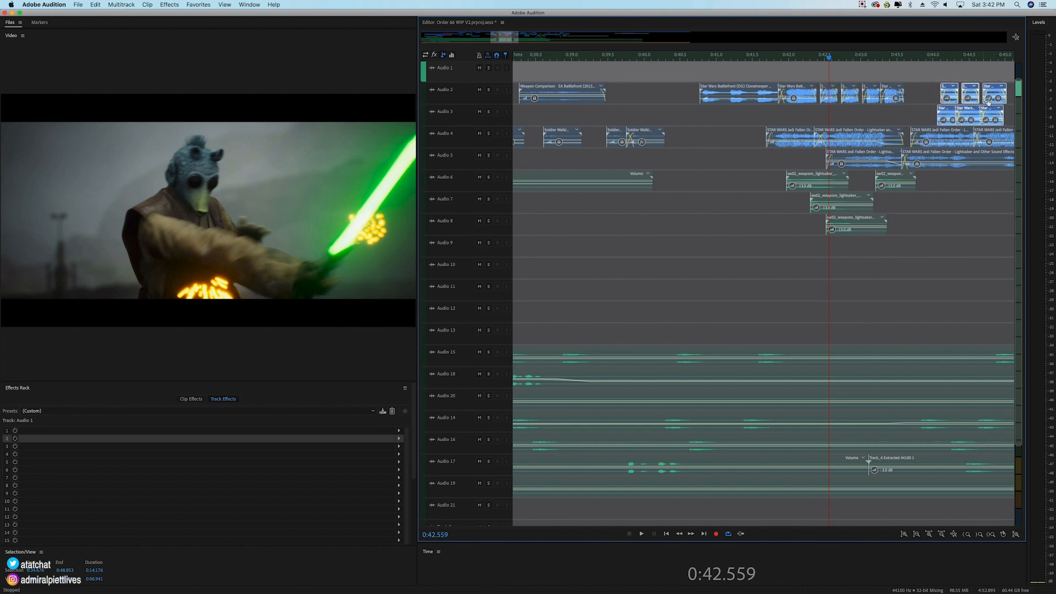
click(947, 143)
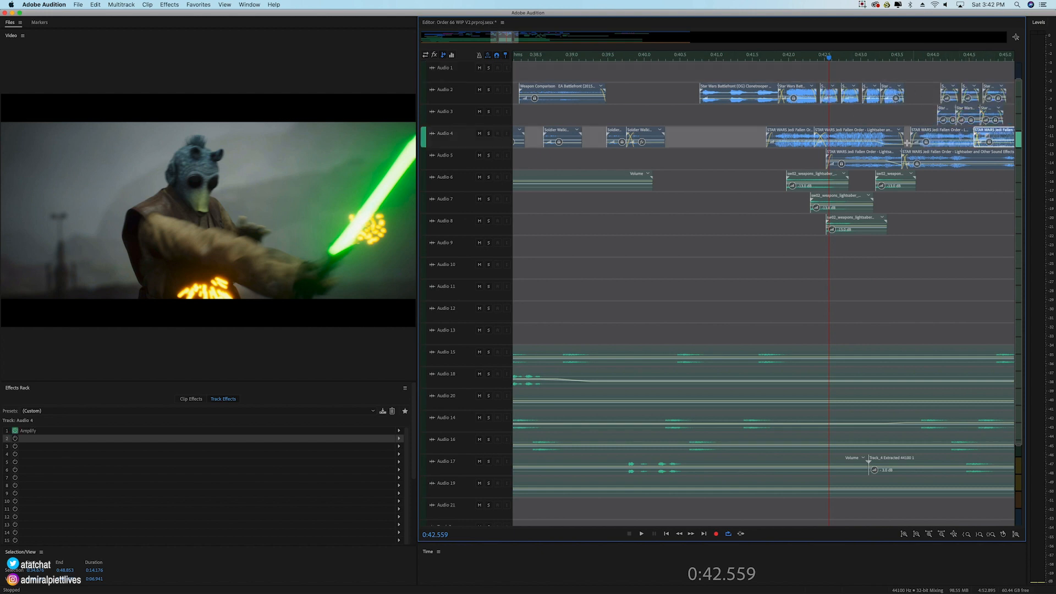
click(849, 142)
click(780, 142)
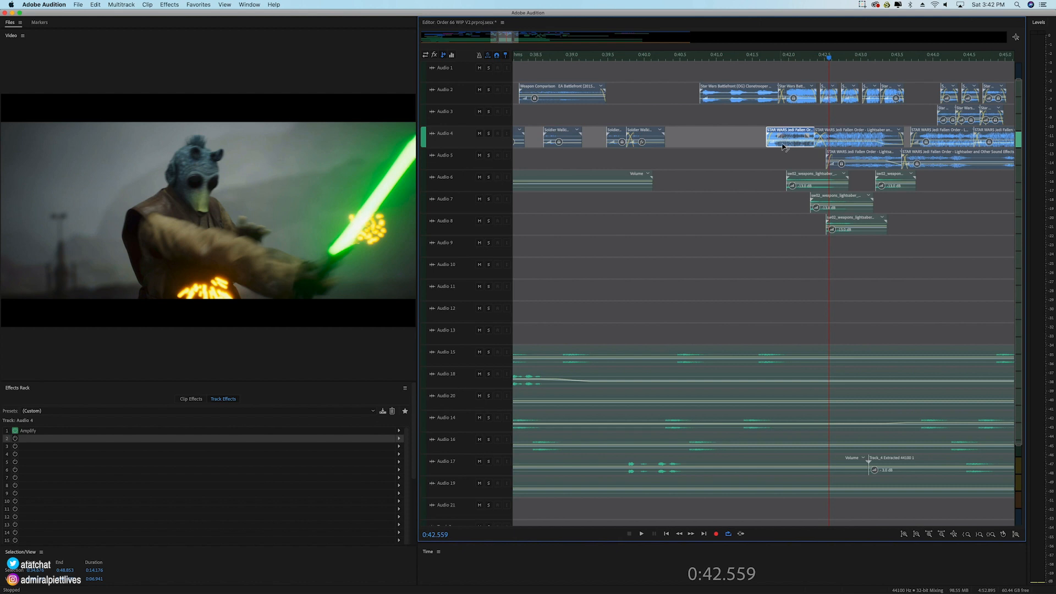
click(738, 76)
Step: Solo Audio 2 through Audio 8 and play the blaster and lightsaber exchange from 0:40.685
click(488, 93)
drag(488, 94, 491, 137)
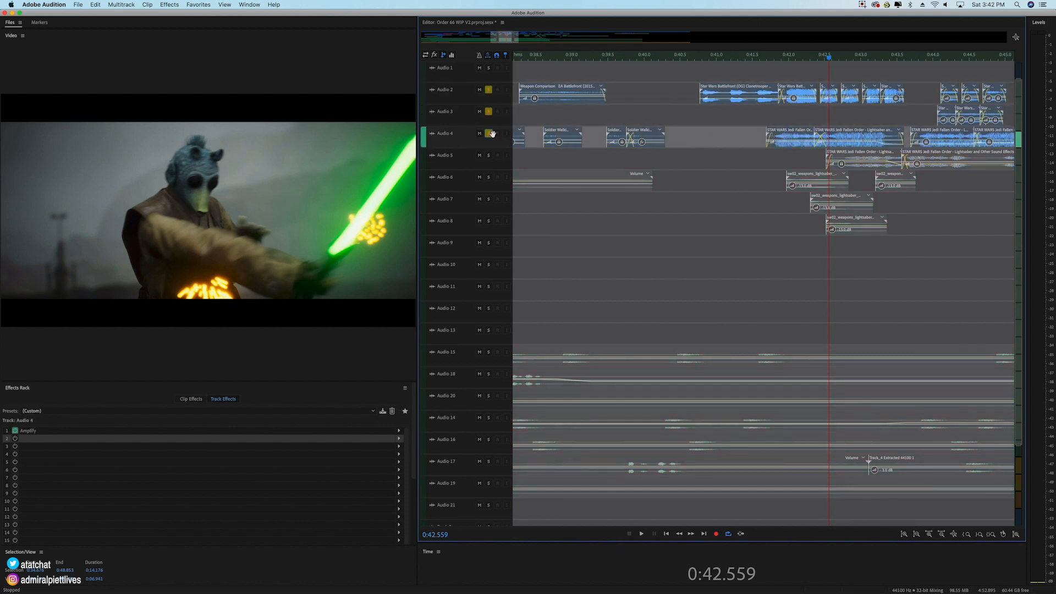
drag(490, 177, 492, 216)
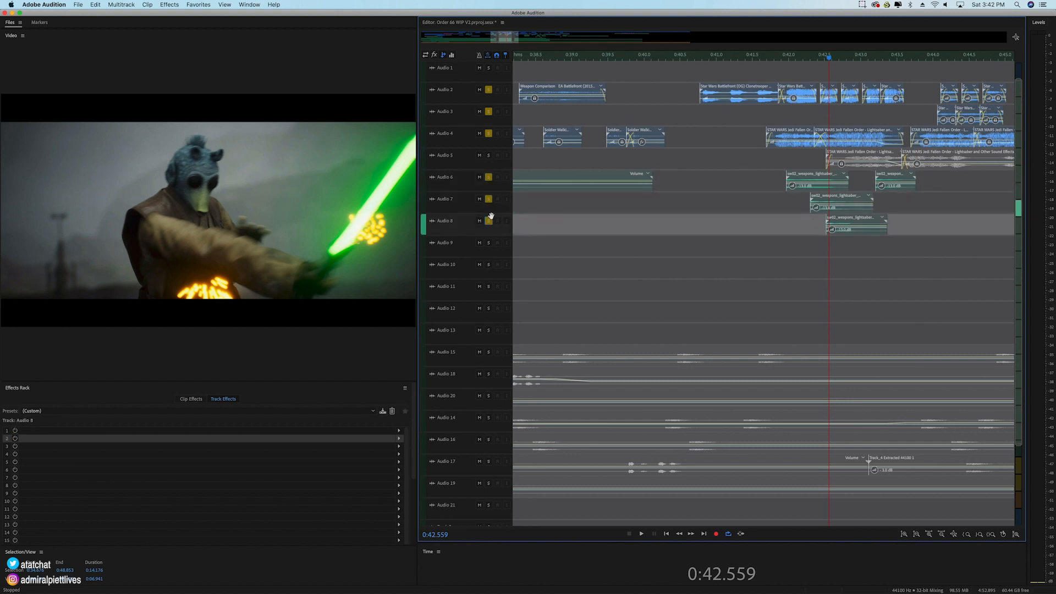
click(488, 156)
click(694, 59)
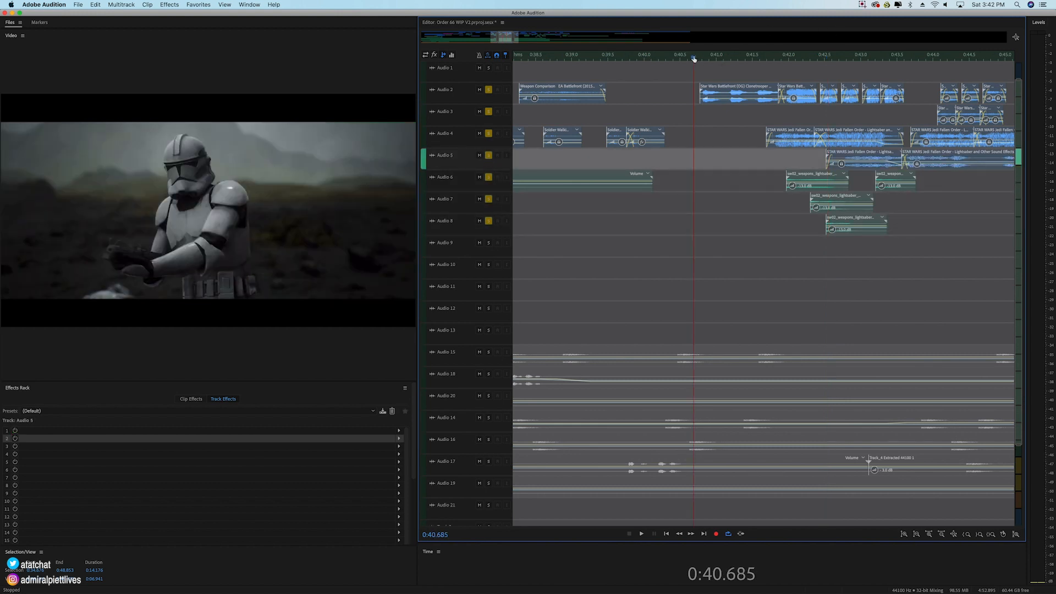
key(space)
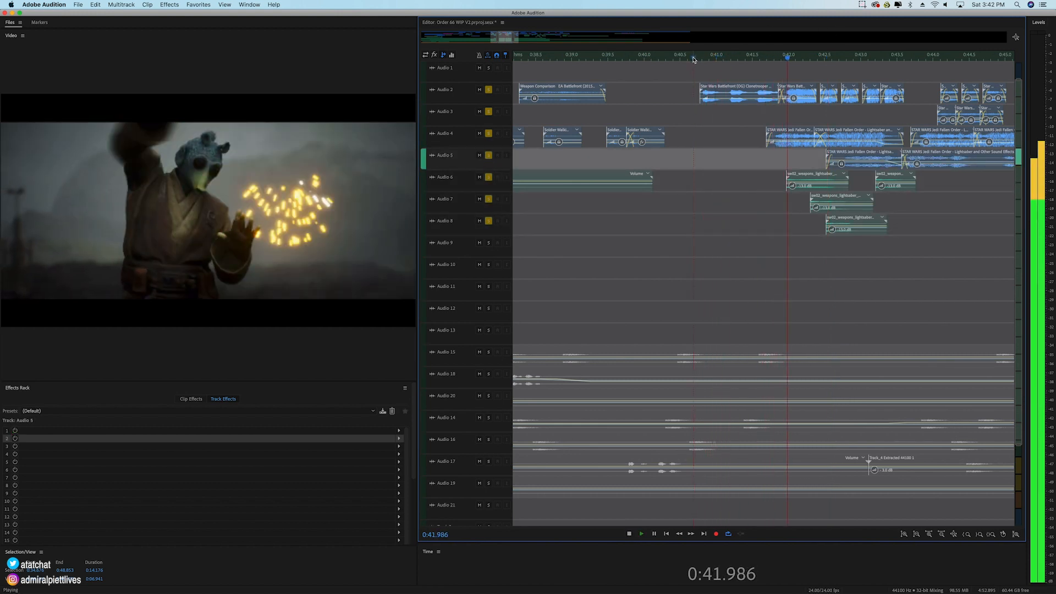
key(space)
Step: Select the Clonetrooper clip on Audio 2 and play the soloed tracks from its start to 0:44.756
click(734, 102)
click(699, 59)
key(space)
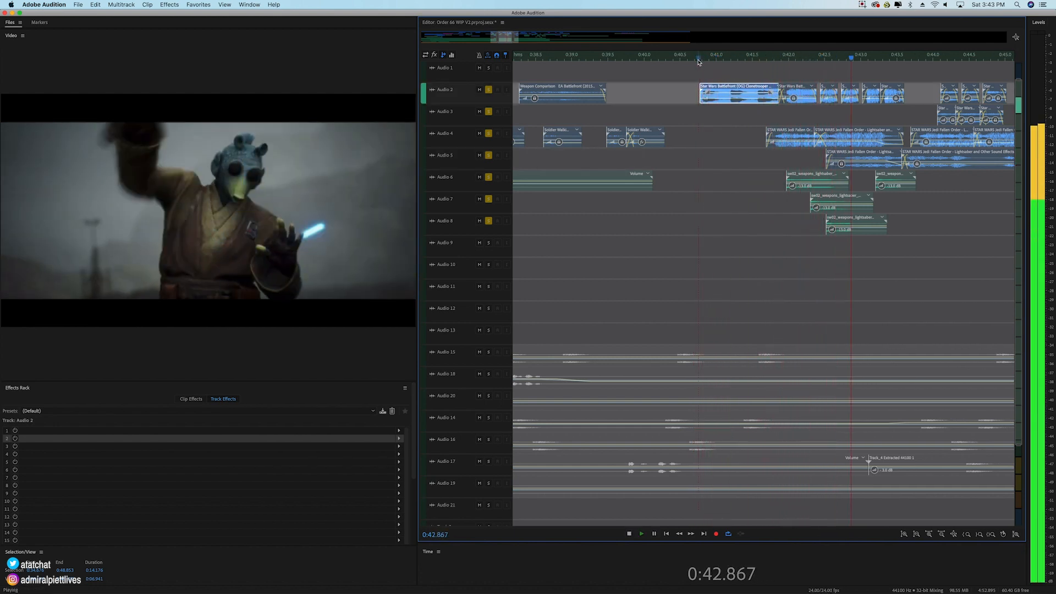
key(space)
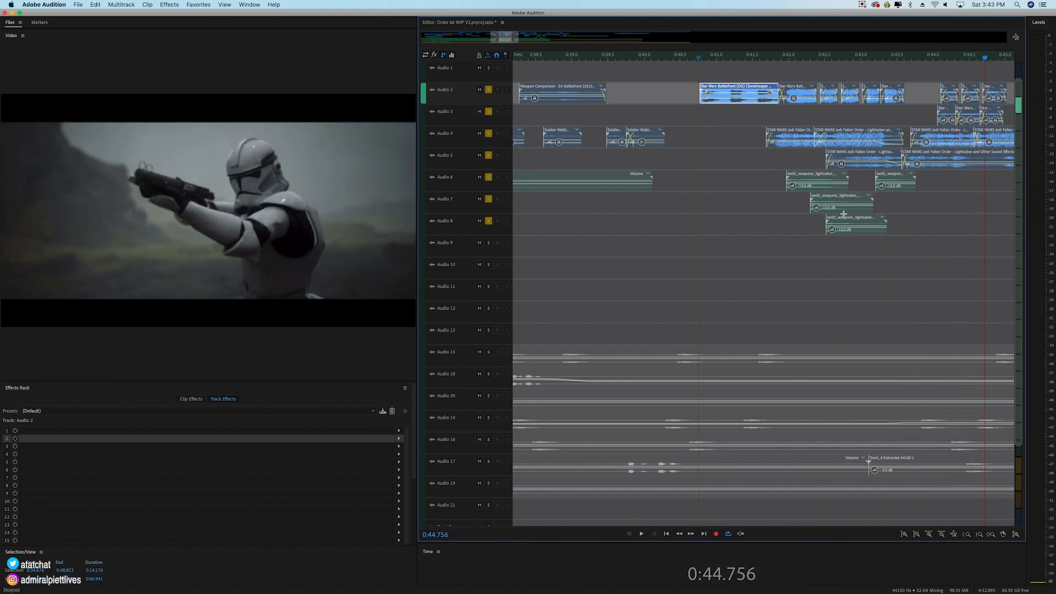
Step: Play the soloed tracks from 0:44.031 to 0:44.973, and again from about 0:40.6 to 0:44.091
click(936, 59)
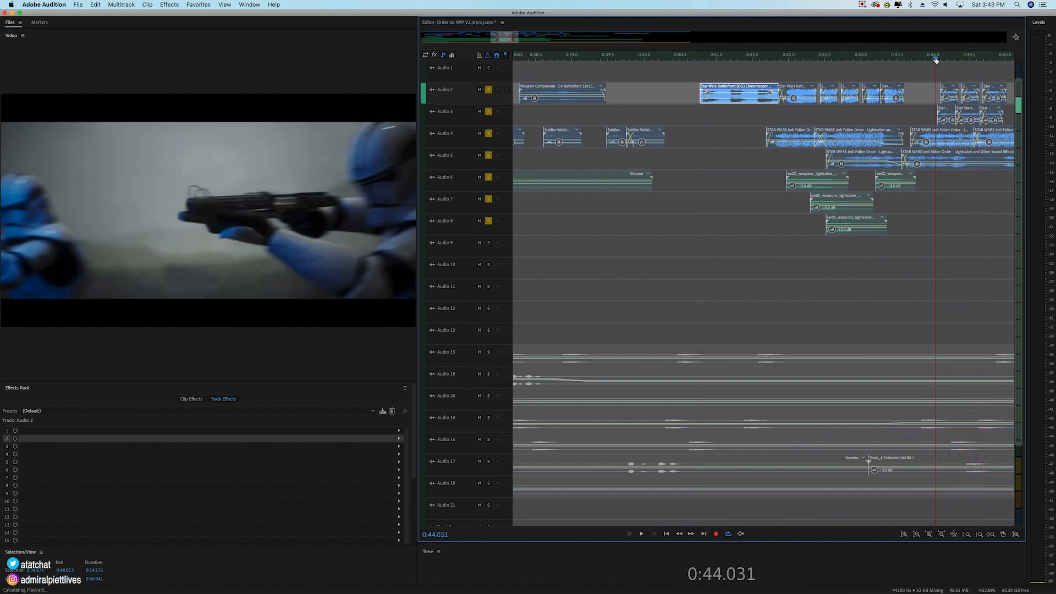
key(space)
key(space)
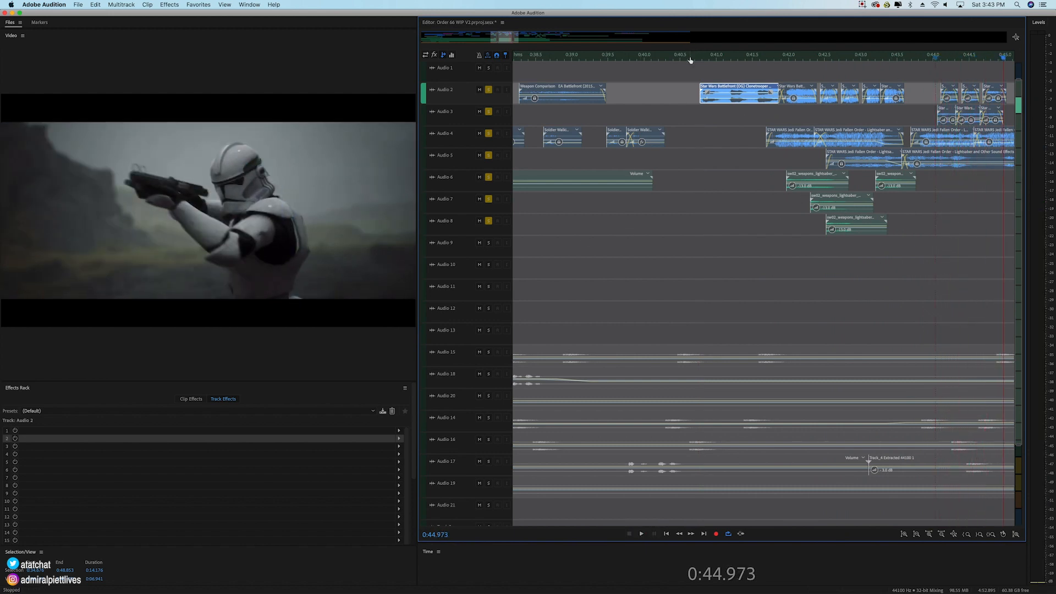
click(691, 59)
key(space)
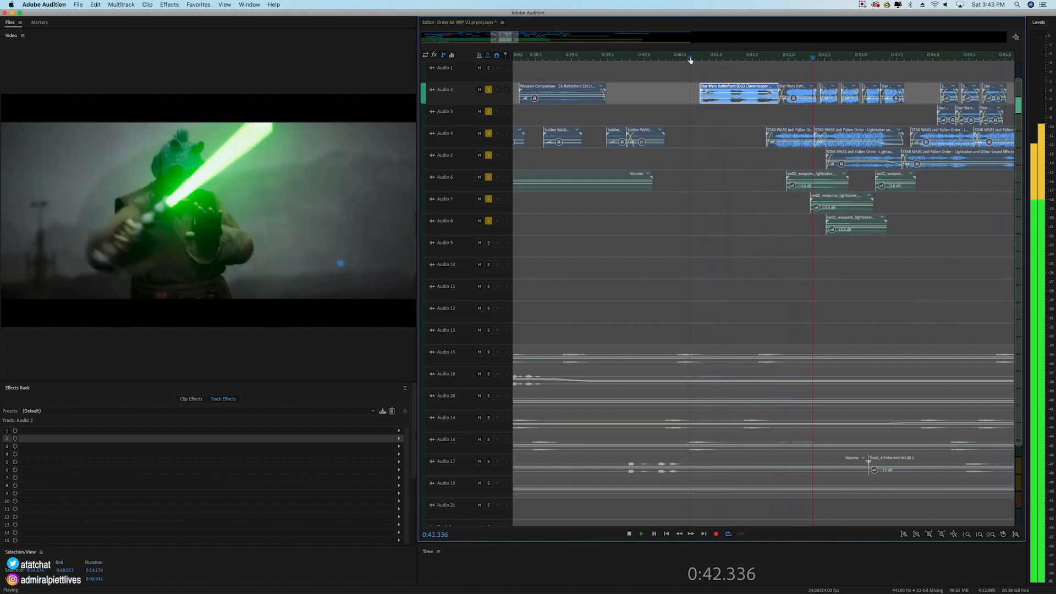
key(space)
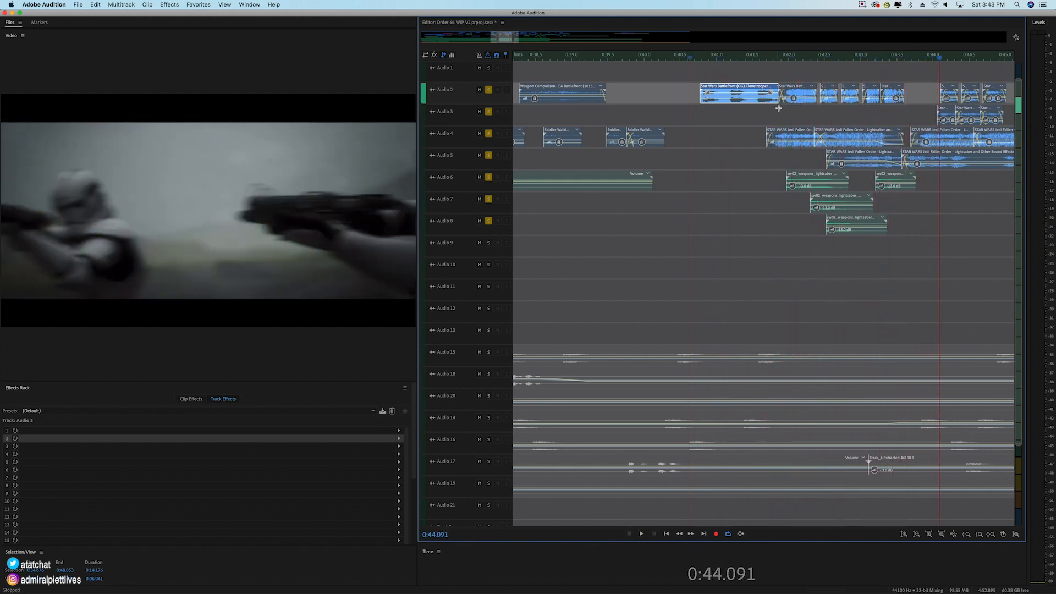
Step: Play the soloed tracks from about 0:42.5 to 0:43.674, covering the last four short clips of the Audio 2 run
click(782, 61)
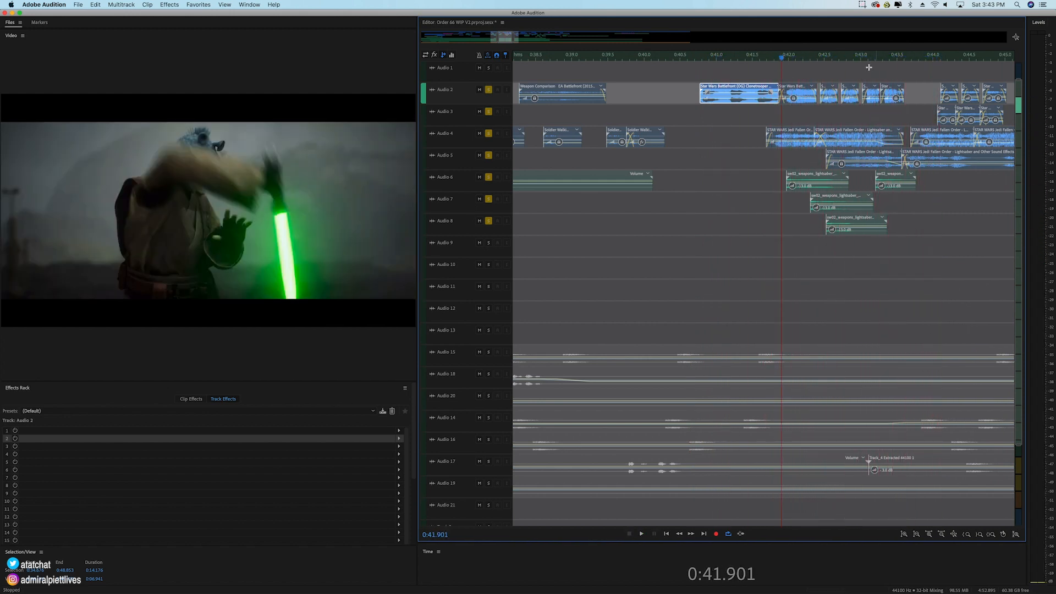
click(821, 58)
key(space)
key(space)
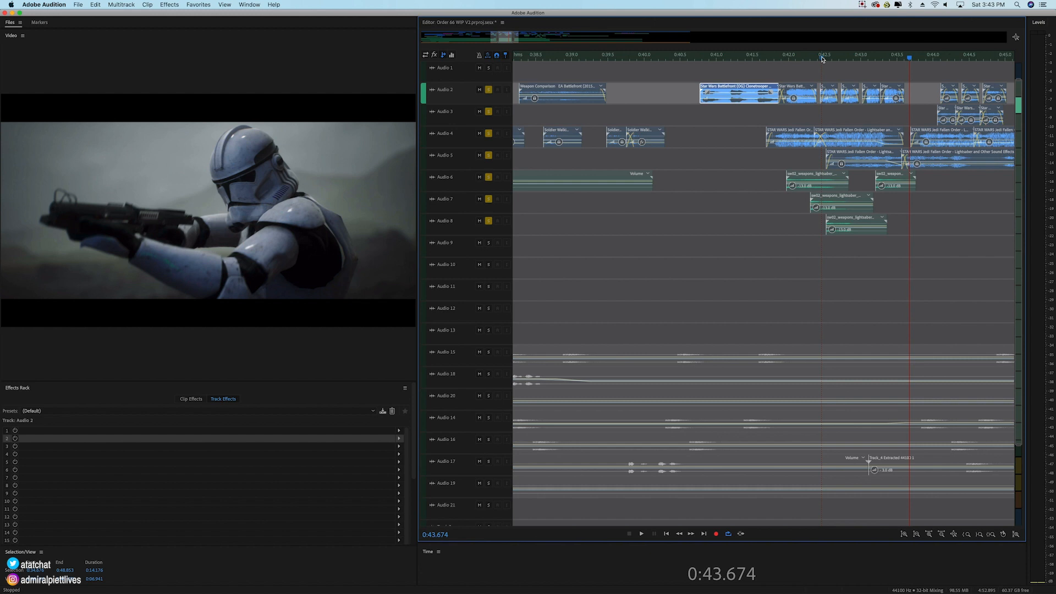
Step: Select the four short Audio 2 clips between about 0:42.4 and 0:43.6, and shift them slightly later and back as one
drag(911, 81, 829, 95)
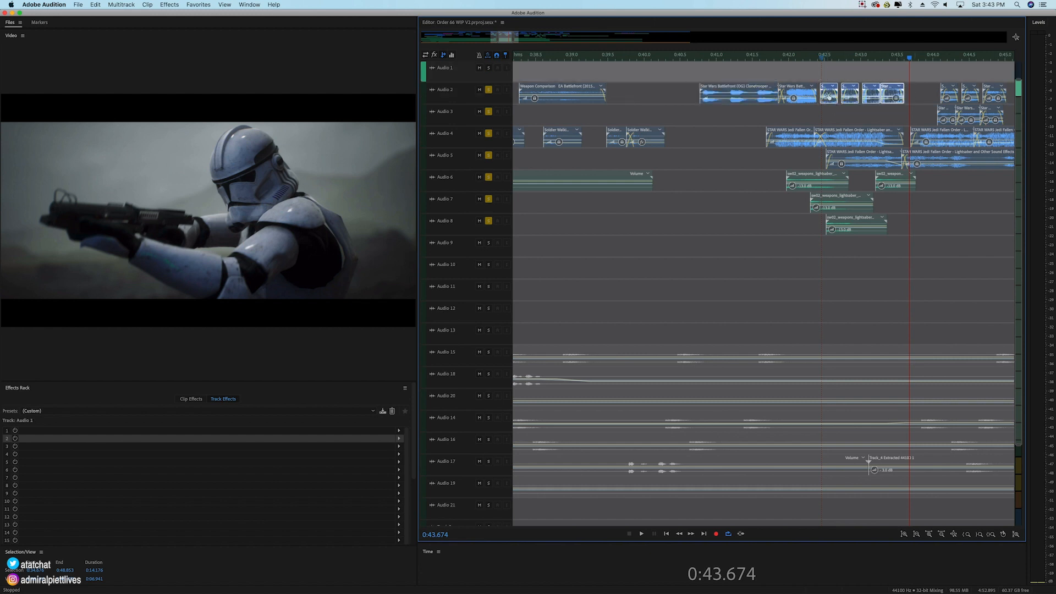
click(829, 87)
right_click(894, 98)
click(924, 266)
drag(823, 72, 895, 89)
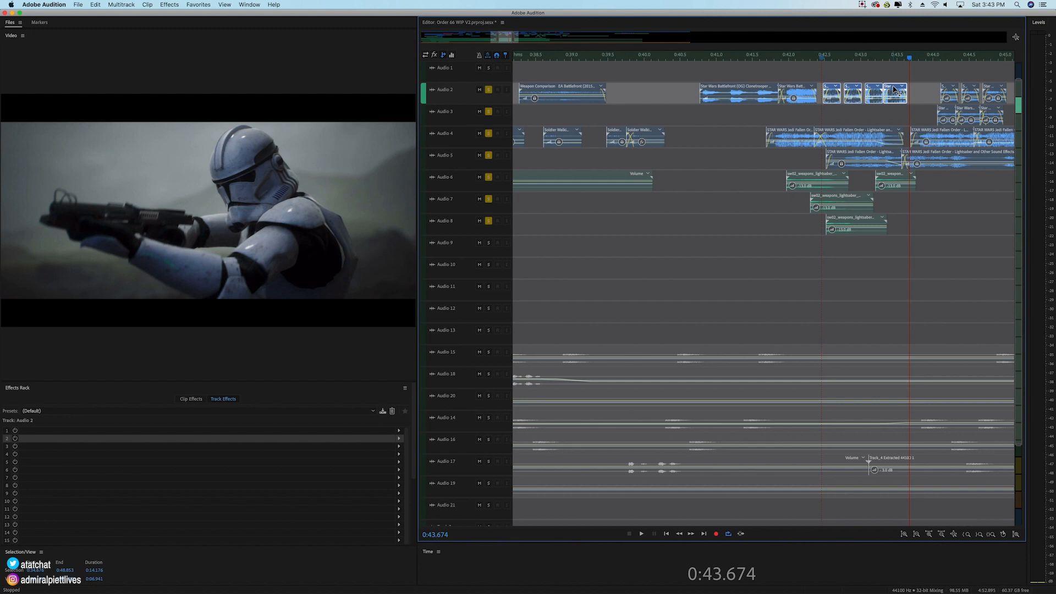
drag(894, 90, 890, 89)
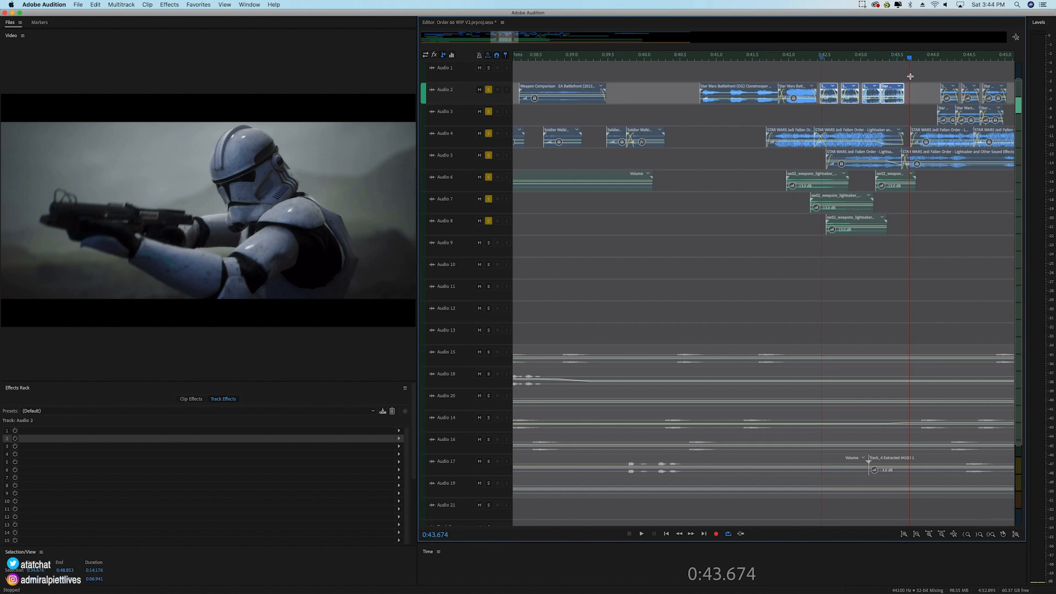
Step: Play the soloed tracks from about 0:43.7 to 0:46.638
click(819, 58)
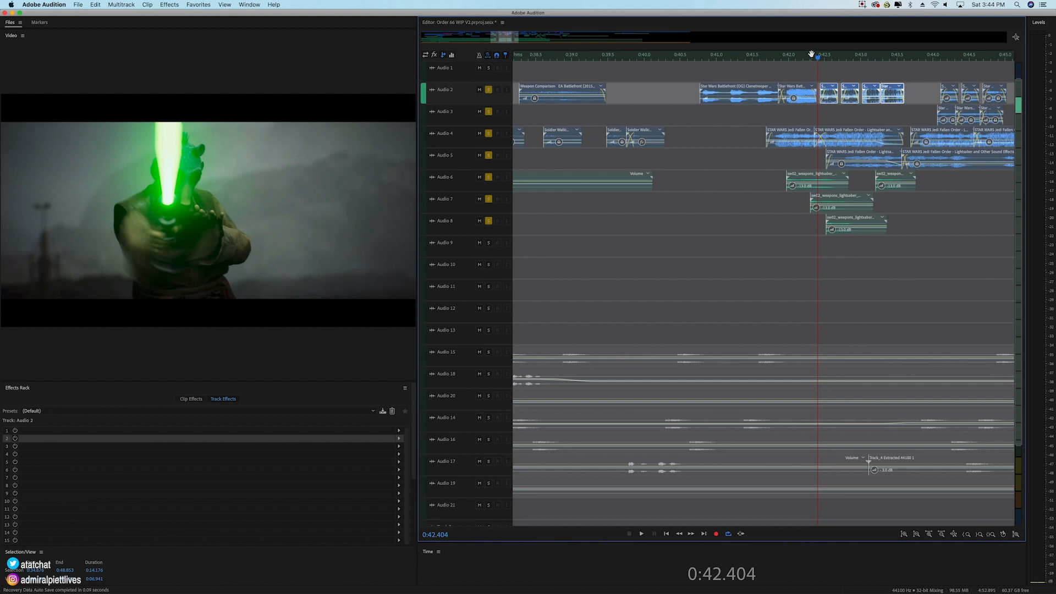
click(913, 59)
key(space)
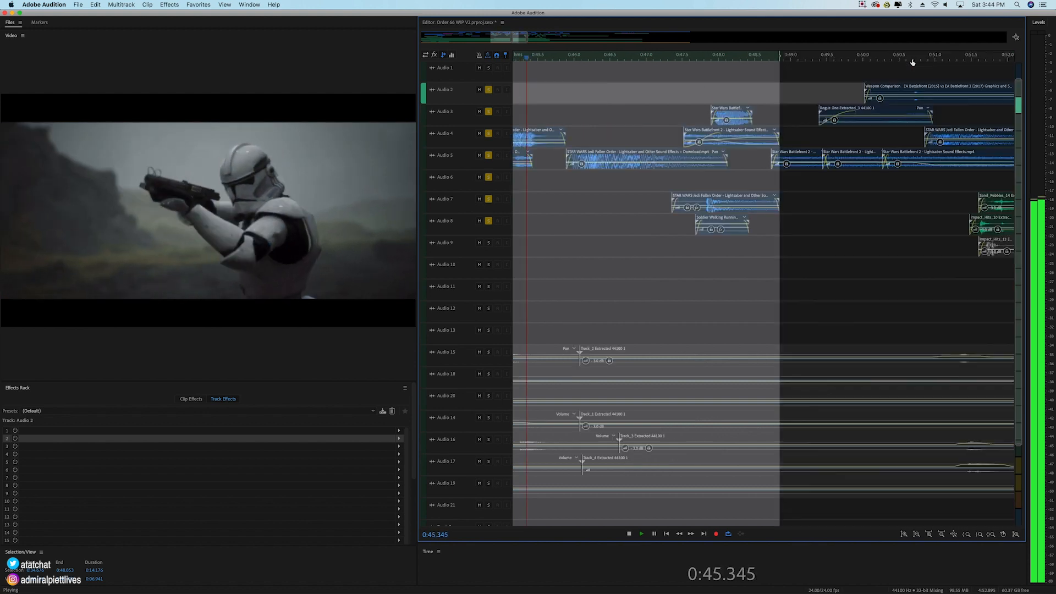
key(space)
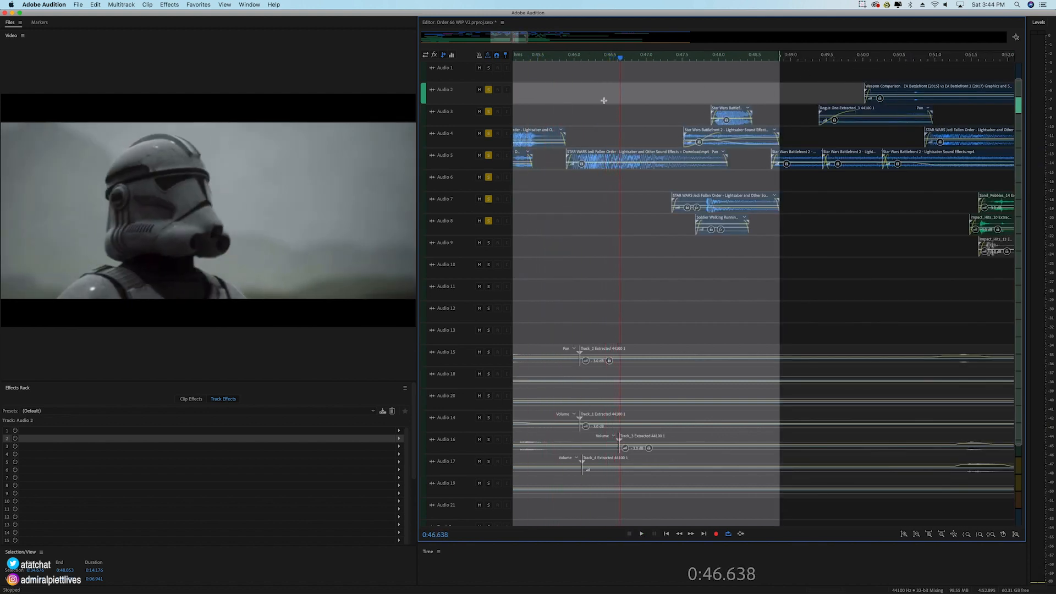
Step: Place the playhead at 0:45.857, select the Jedi Fallen Order clip on Audio 5, and enlarge the tracks to show their volume and send controls
click(564, 59)
scroll(570, 59, up, 1)
scroll(474, 164, up, 2)
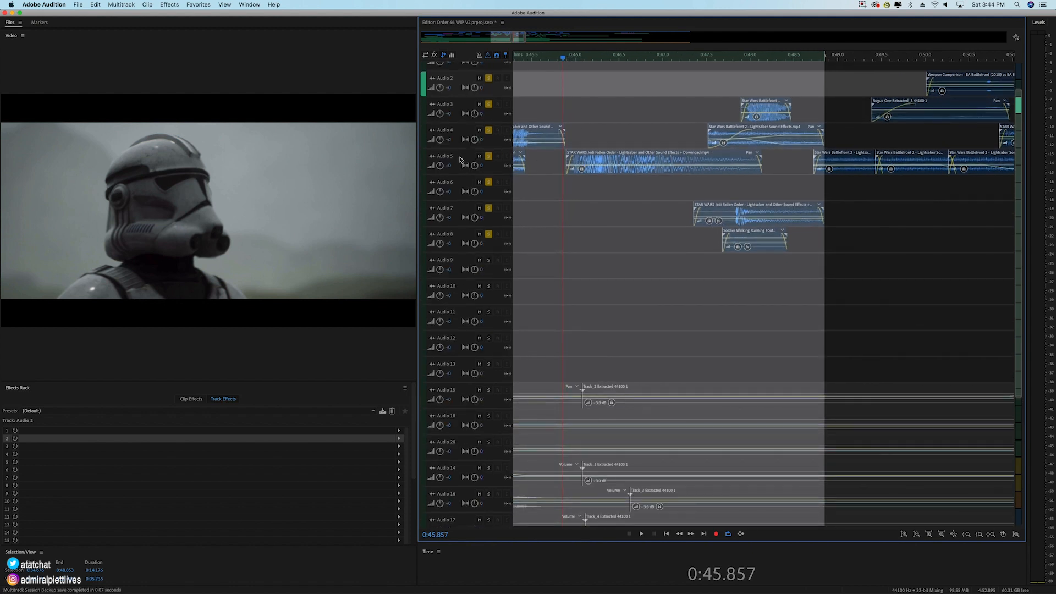
click(604, 161)
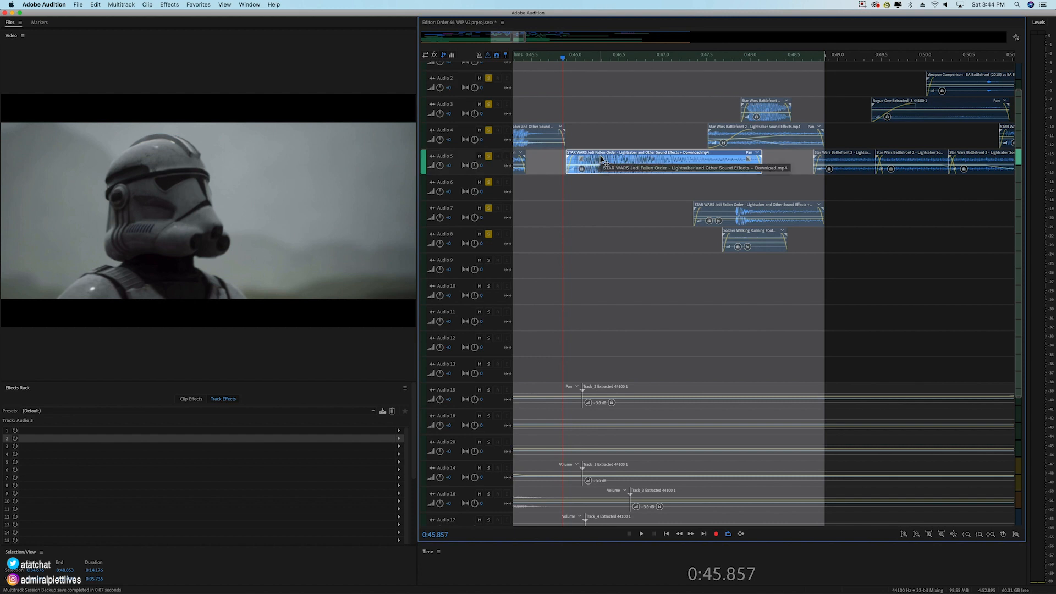
scroll(448, 165, up, 2)
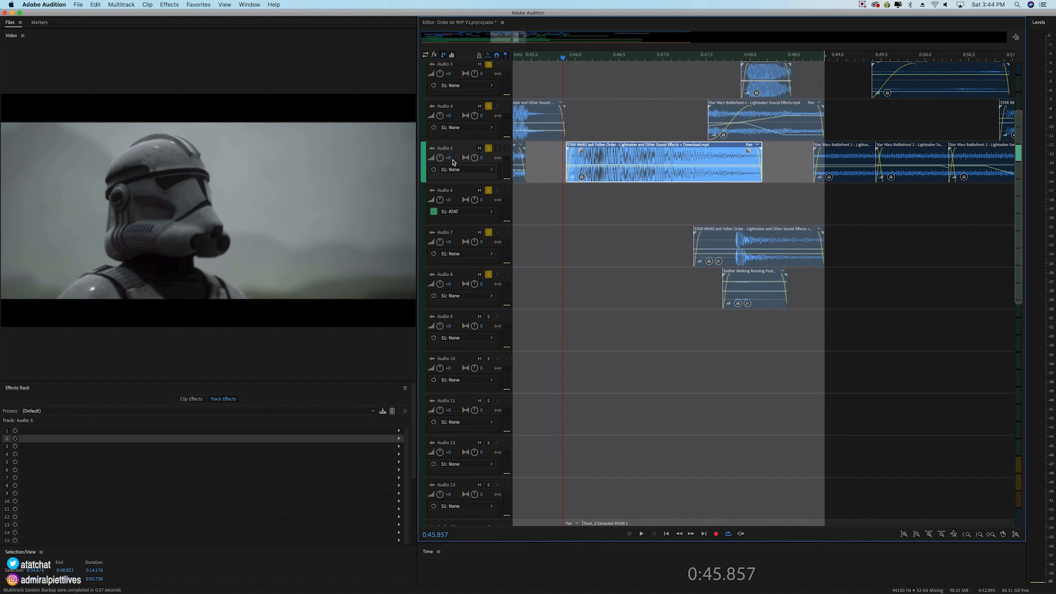
Step: Solo only Audio 5 and play the Jedi Fallen Order clip from 0:45.857 to 0:48.090
super+click(490, 107)
click(489, 149)
click(490, 108)
key(space)
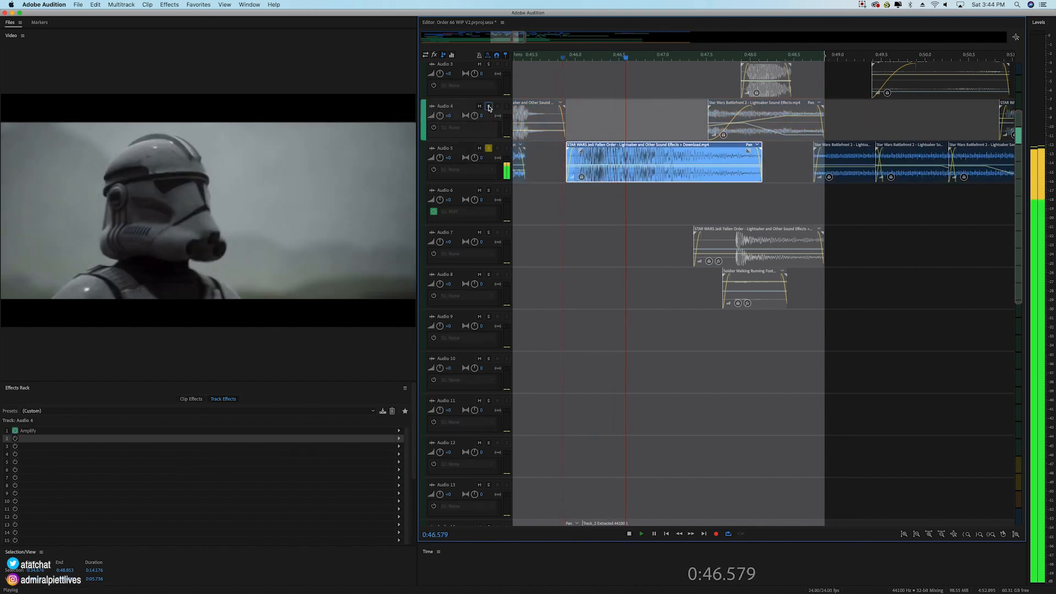
key(space)
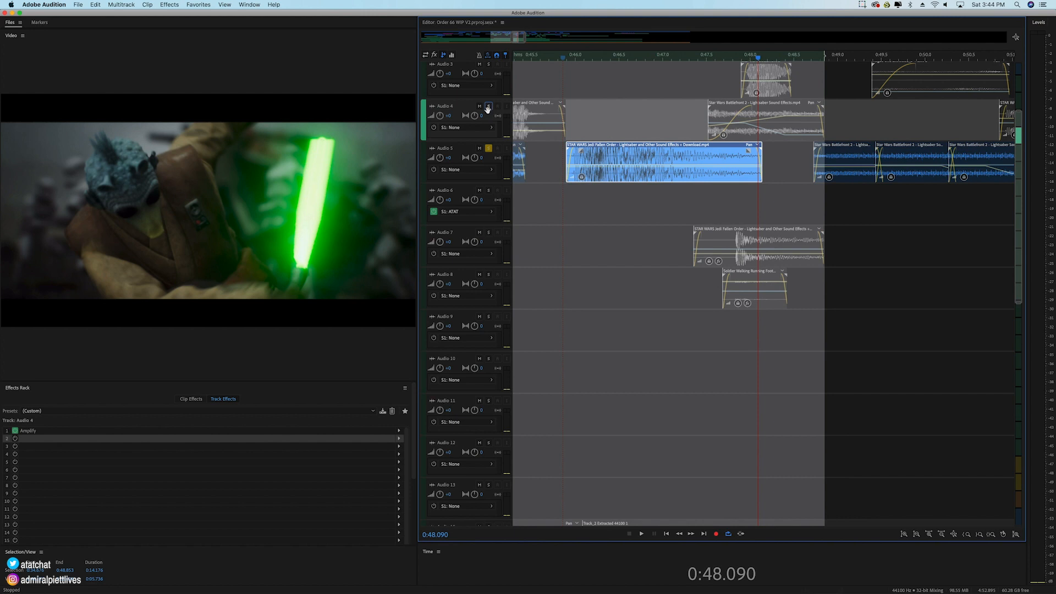
Step: Add Audio 7 to the solo and replay the lightsaber moment from about 0:47.6 to 0:48.407 with Audio 5
click(489, 232)
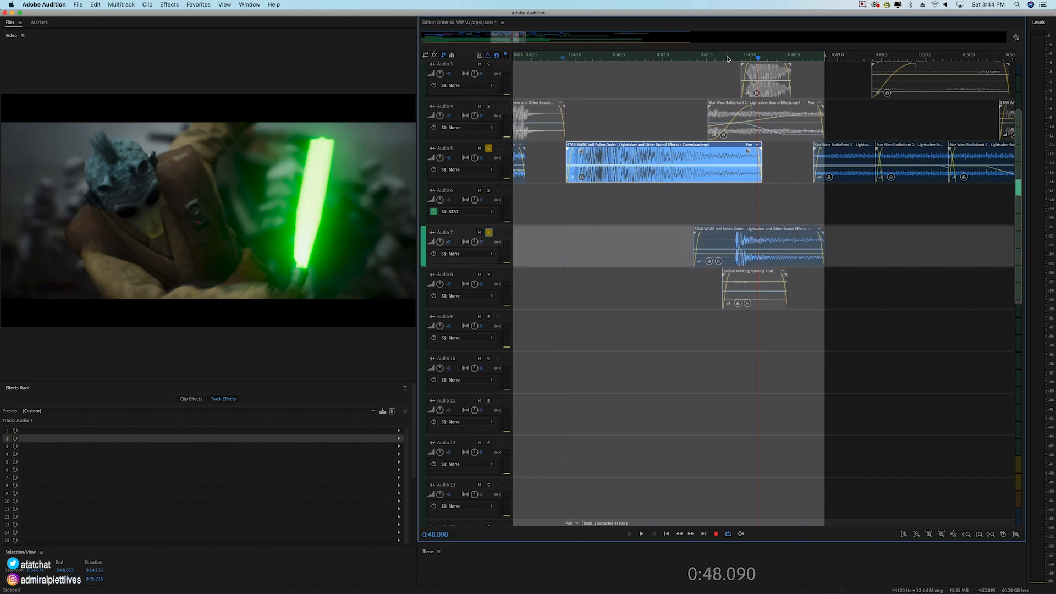
click(727, 57)
key(space)
key(space)
click(715, 57)
key(space)
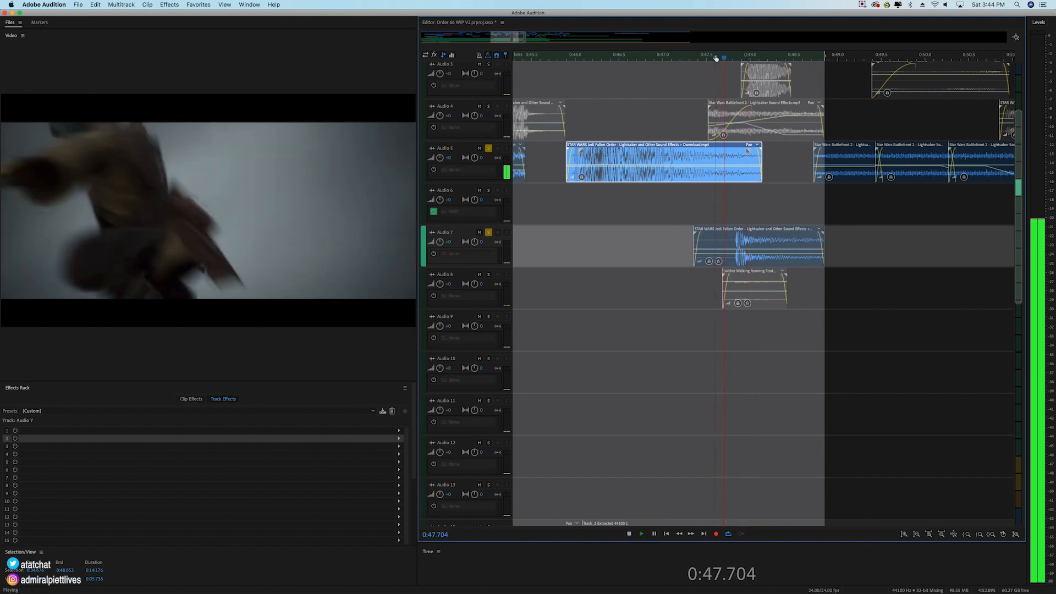
key(space)
key(space)
click(716, 58)
key(space)
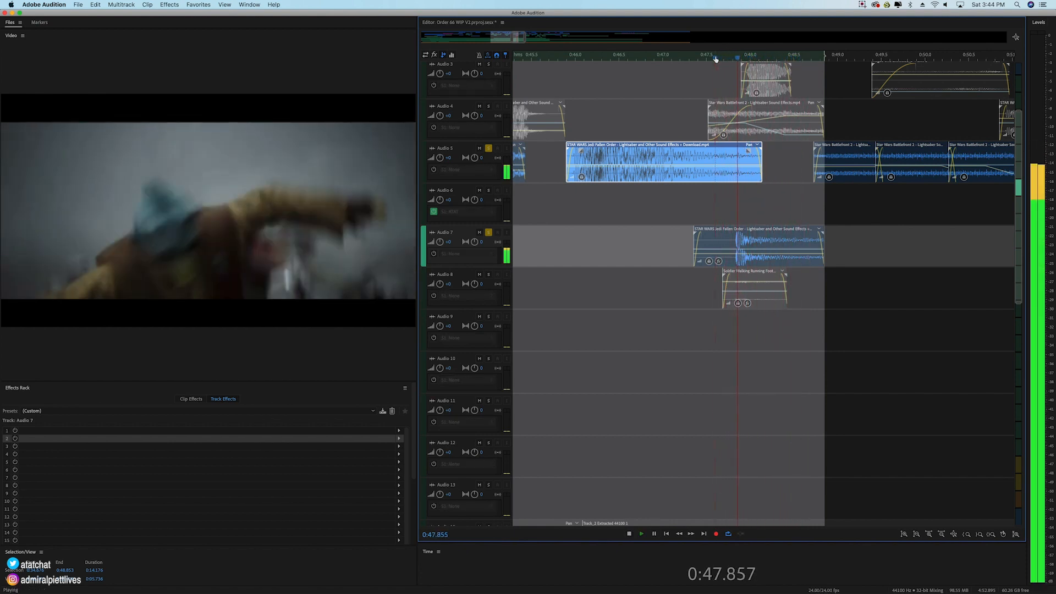
key(space)
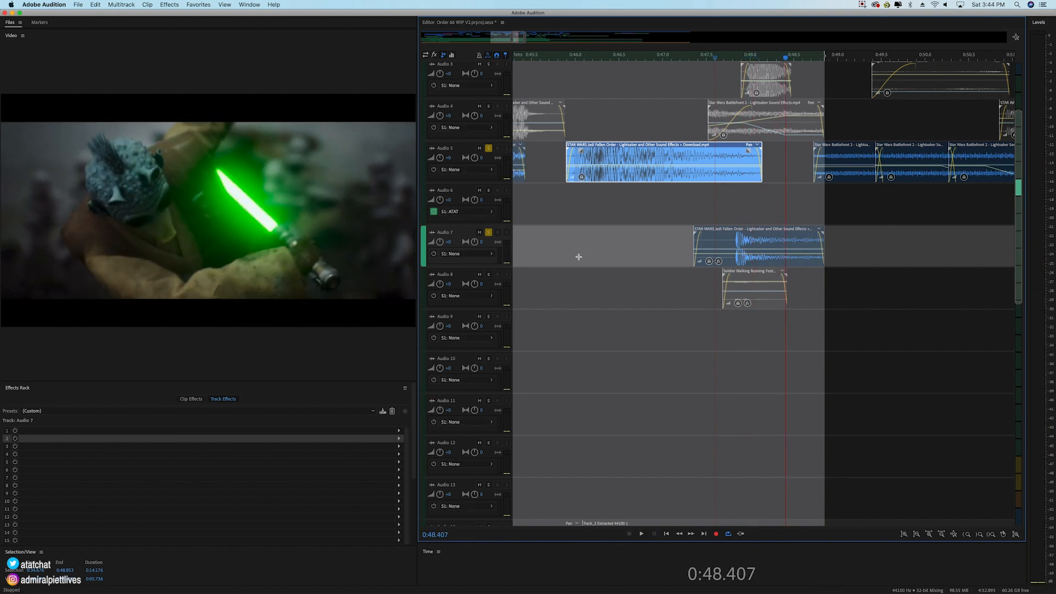
Step: Add Audio 8 to the solo, play from 0:47.571, and select the soldier running footsteps clip
click(489, 274)
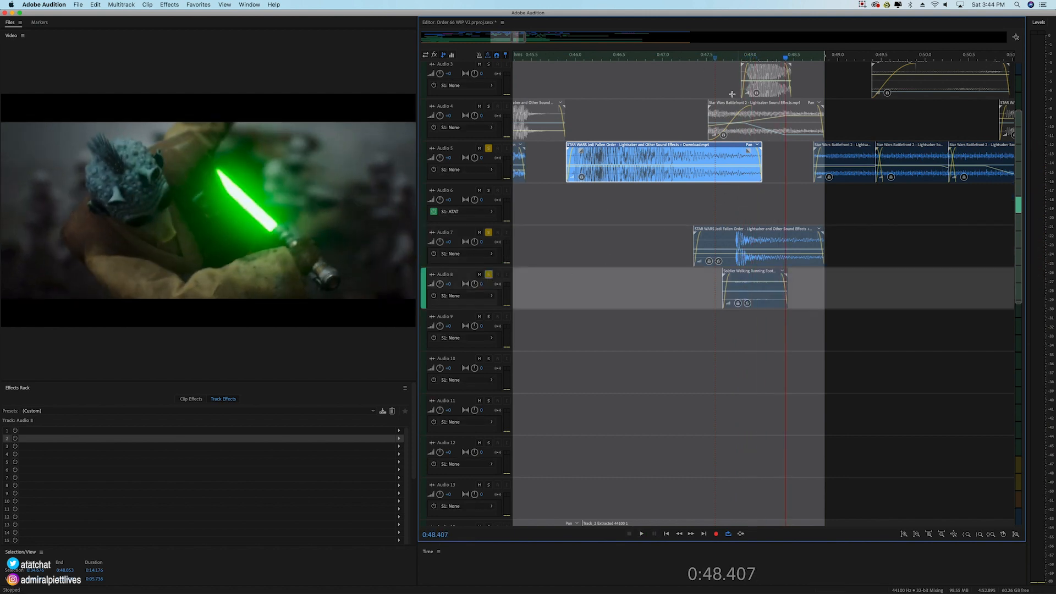
click(713, 56)
key(space)
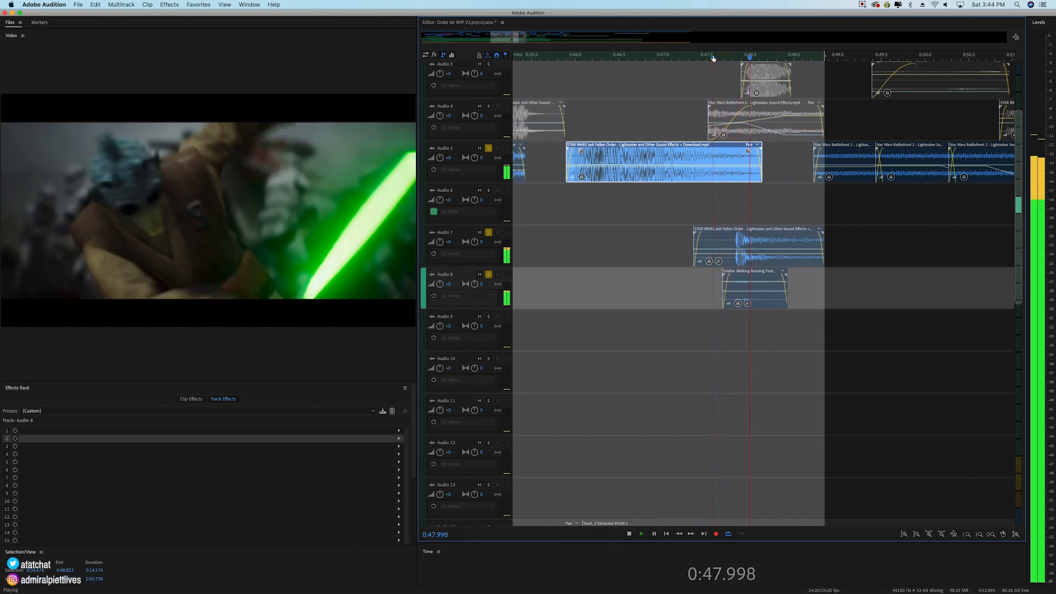
key(space)
click(713, 57)
click(746, 289)
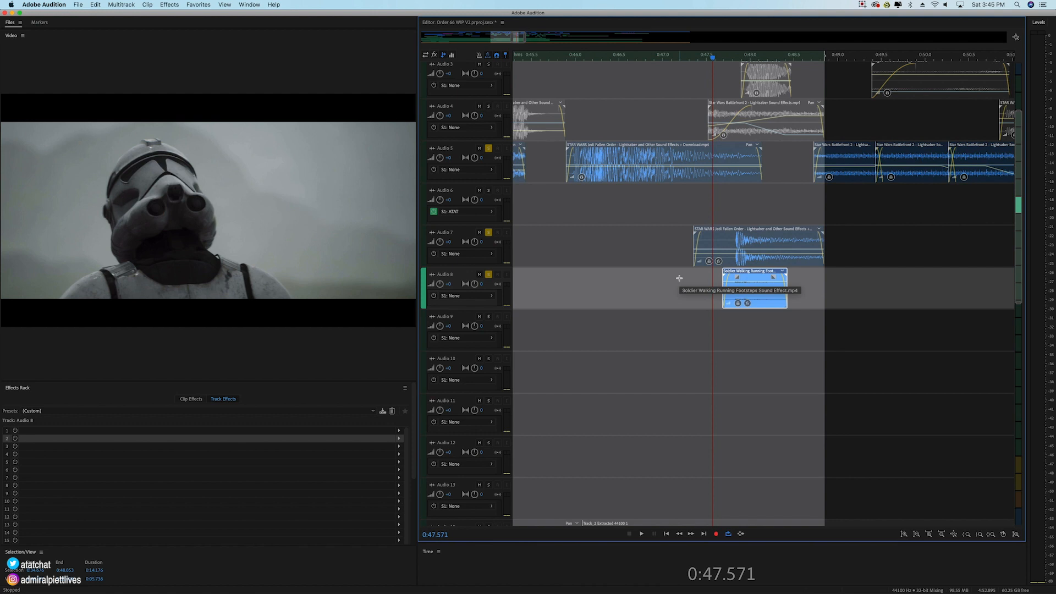
Step: Add Audio 4 and Audio 3 to the soloed tracks, selecting the short Star Wars Battlefront clip on Audio 3
click(489, 106)
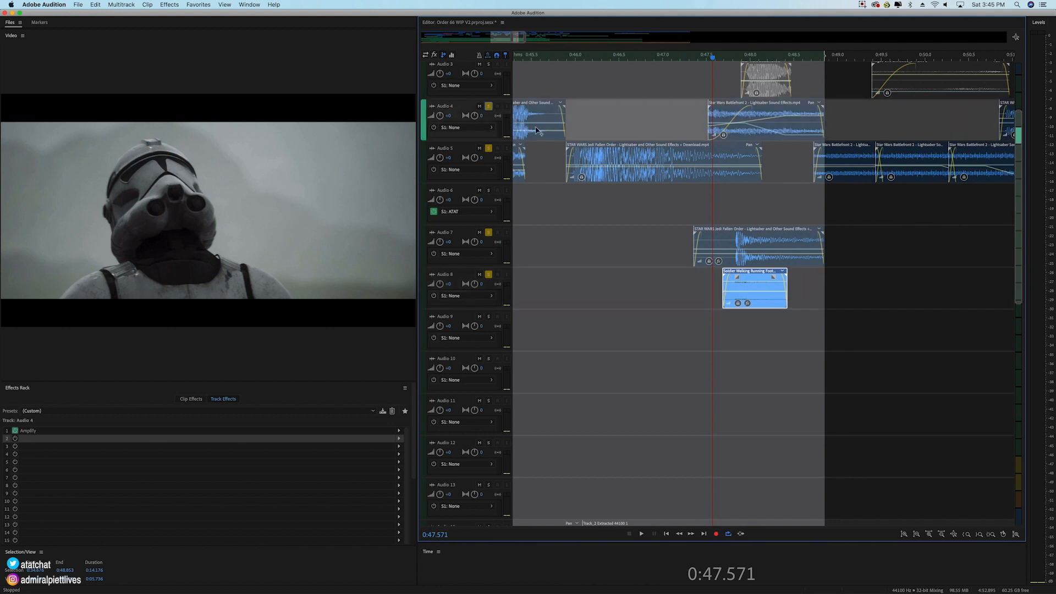
scroll(760, 126, up, 1)
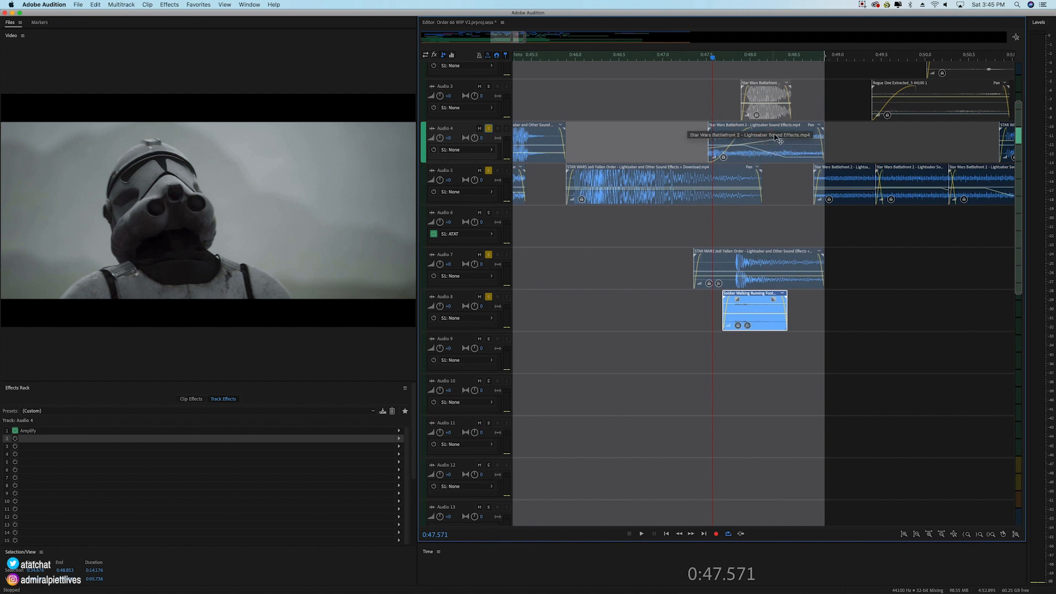
click(762, 99)
click(489, 87)
Step: Play the soloed tracks from 0:45.854 to 0:48.848 and again from 0:47.486
click(562, 59)
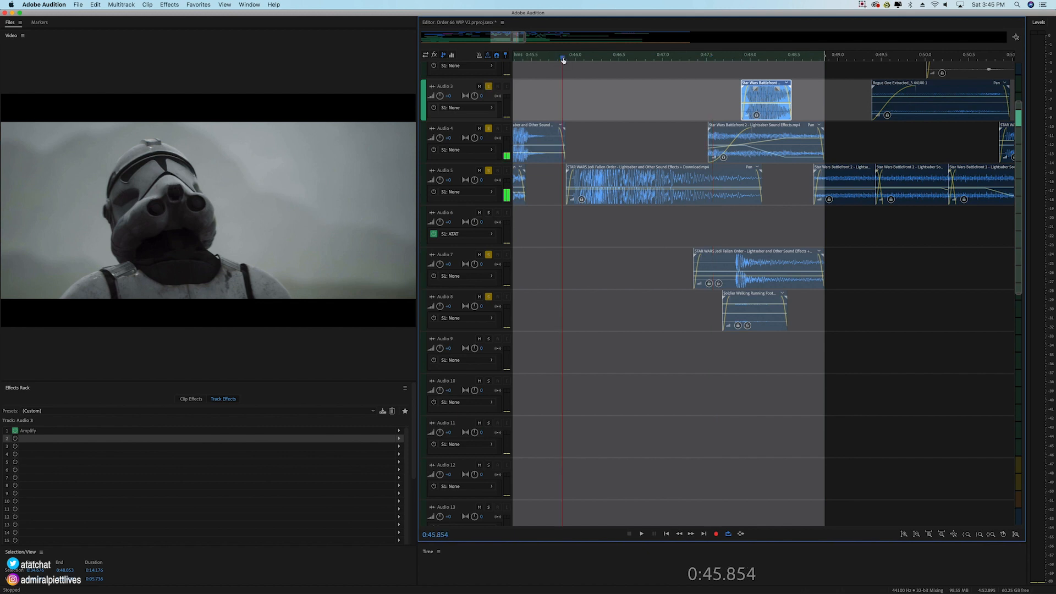
key(space)
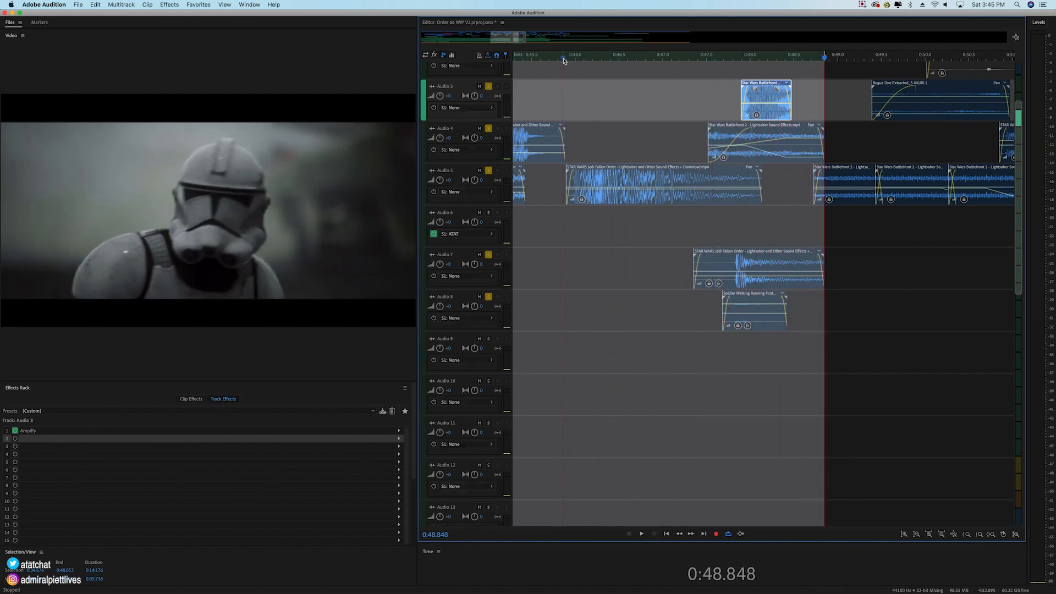
click(706, 59)
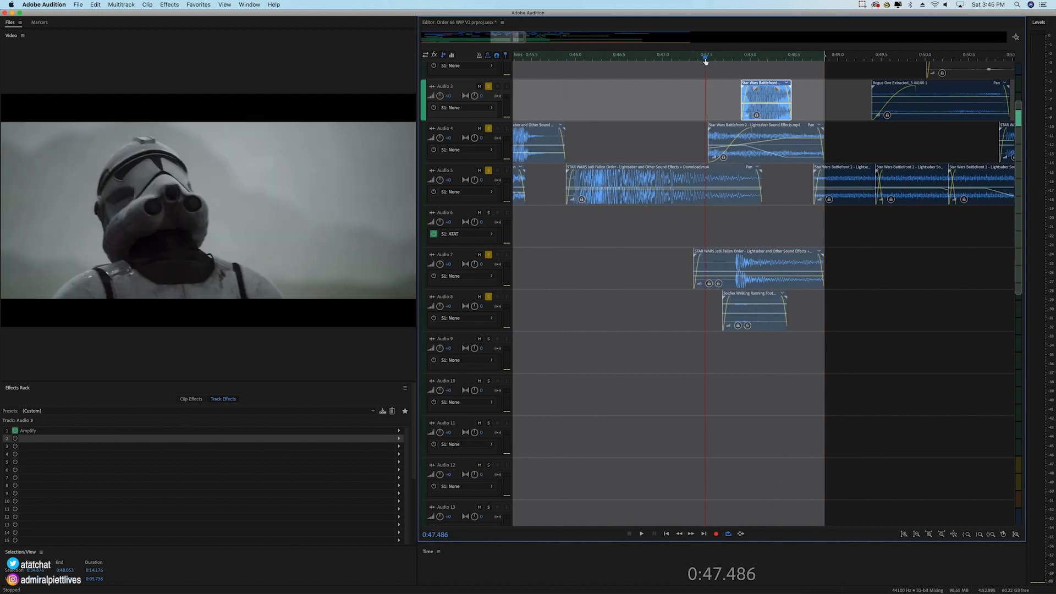
key(space)
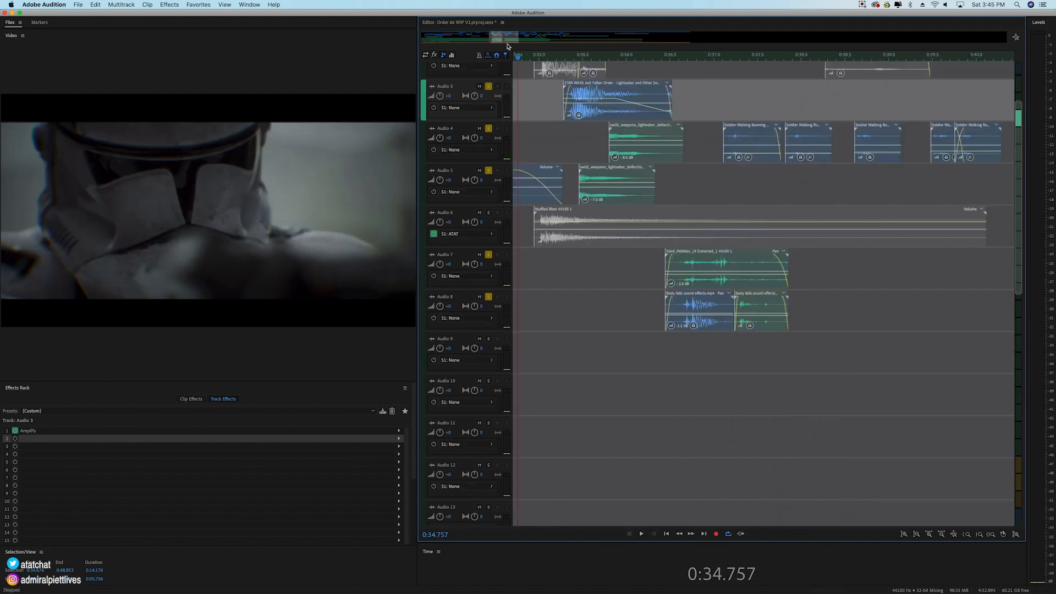
Step: Return to 0:41.791, add Audio 2 and Audio 6 to the solo, and play the layered fight sounds
drag(494, 39, 506, 40)
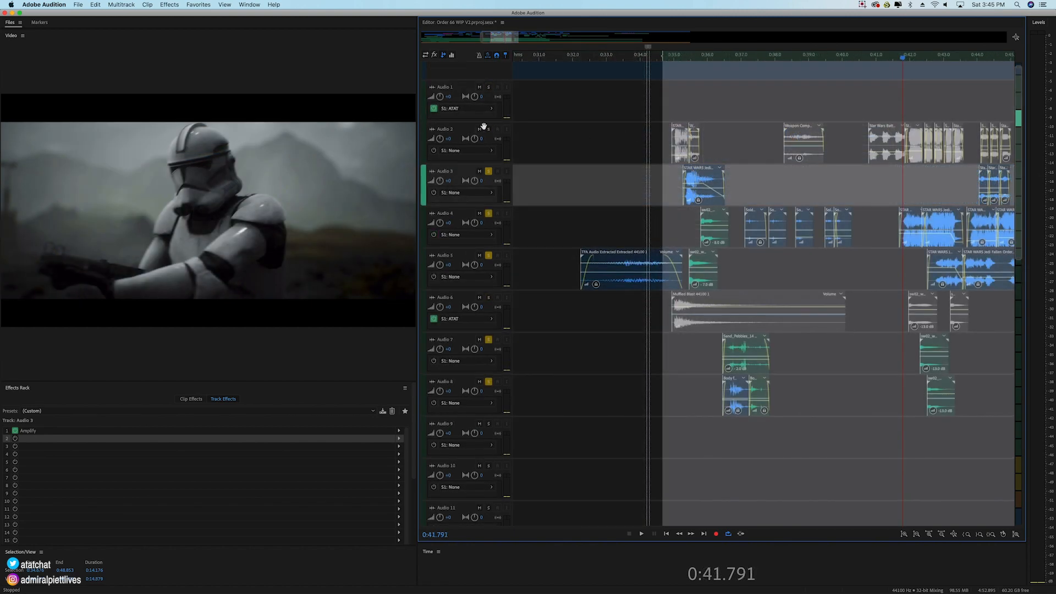
click(488, 131)
click(489, 132)
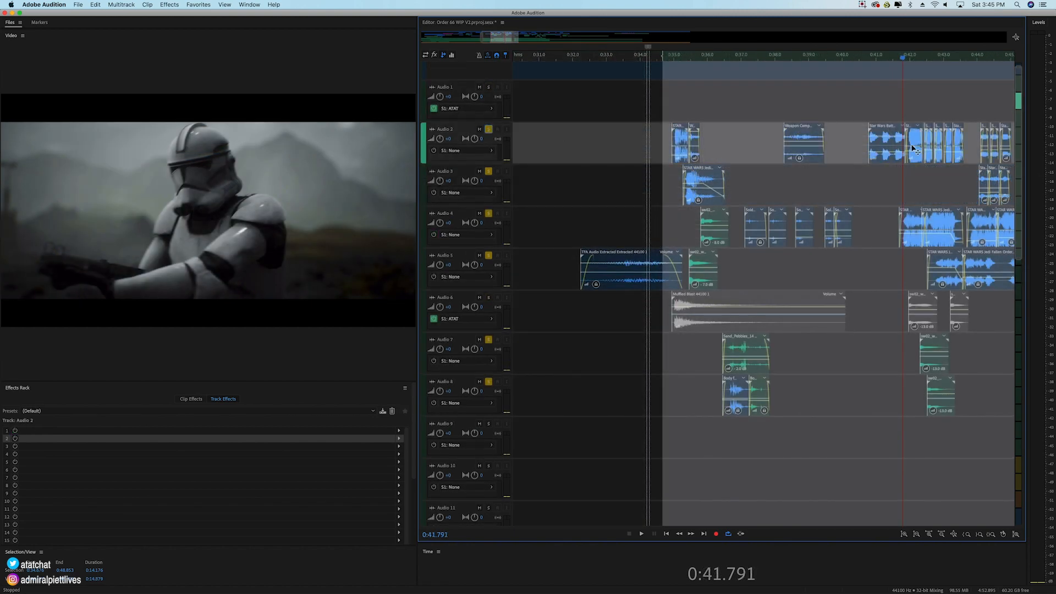
click(488, 299)
key(space)
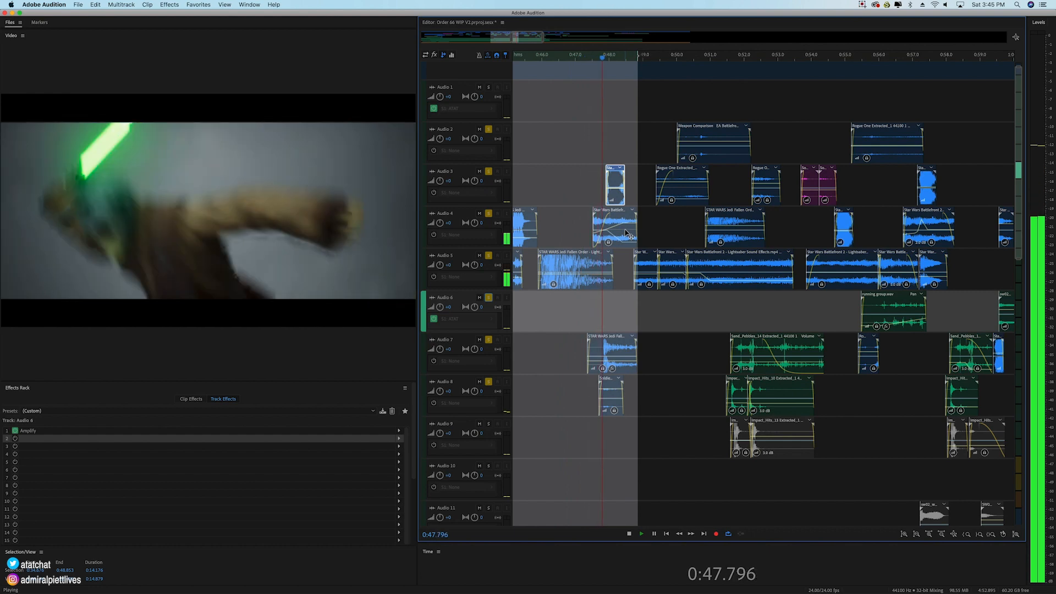
key(space)
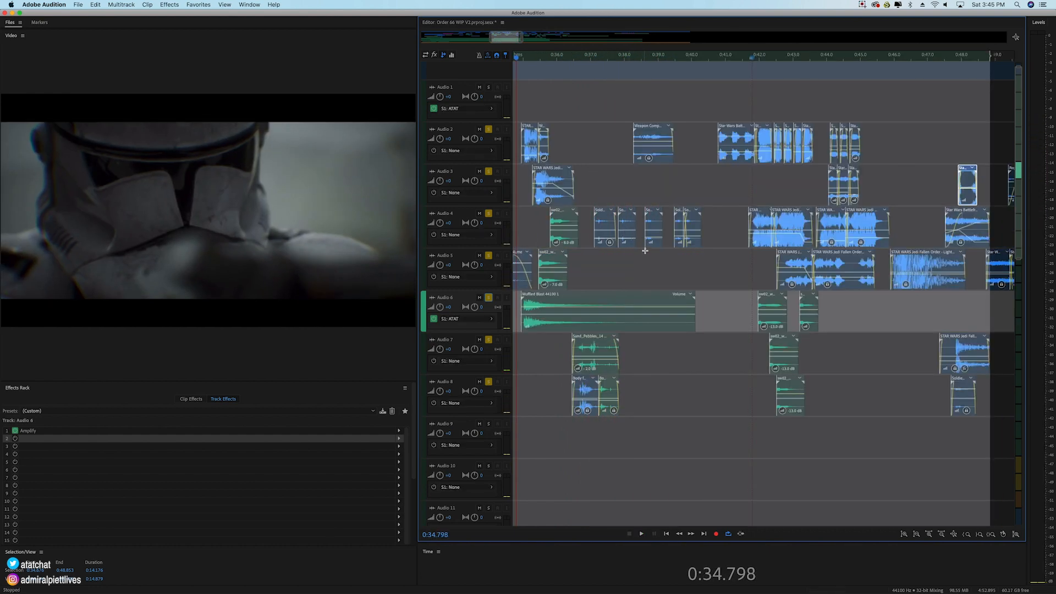
Step: Solo the CC bus alongside the soloed effects tracks and play the combined mix from 0:34.798 to 0:48.833
scroll(644, 248, down, 2)
scroll(471, 272, down, 5)
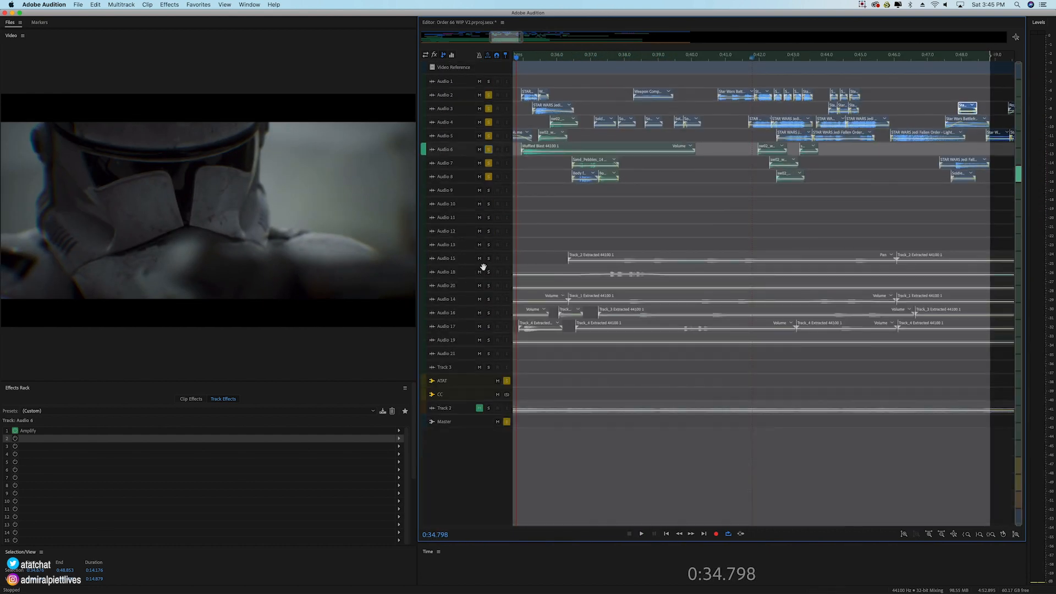
click(507, 395)
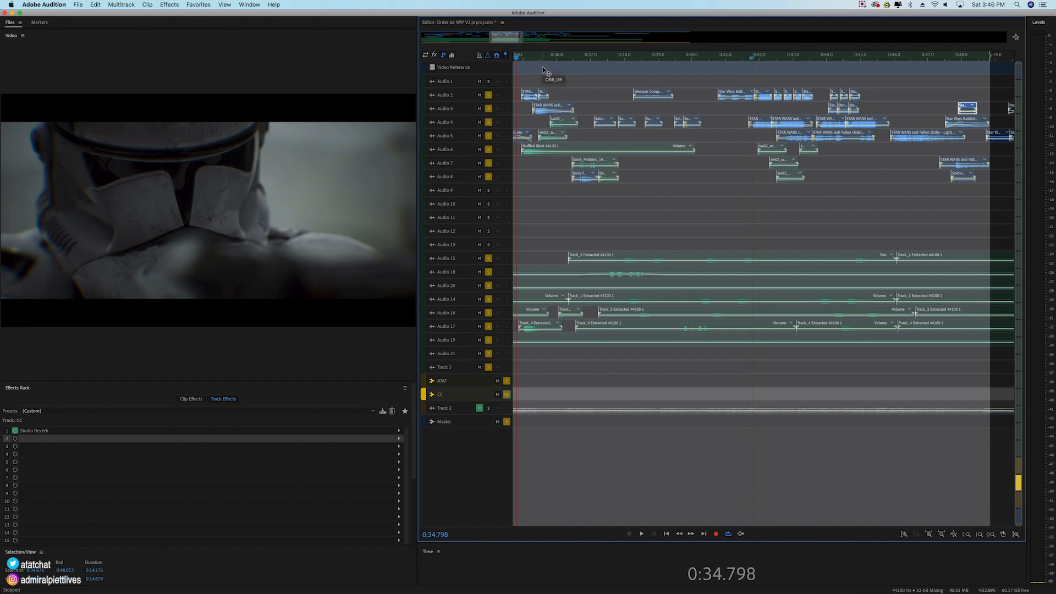
key(space)
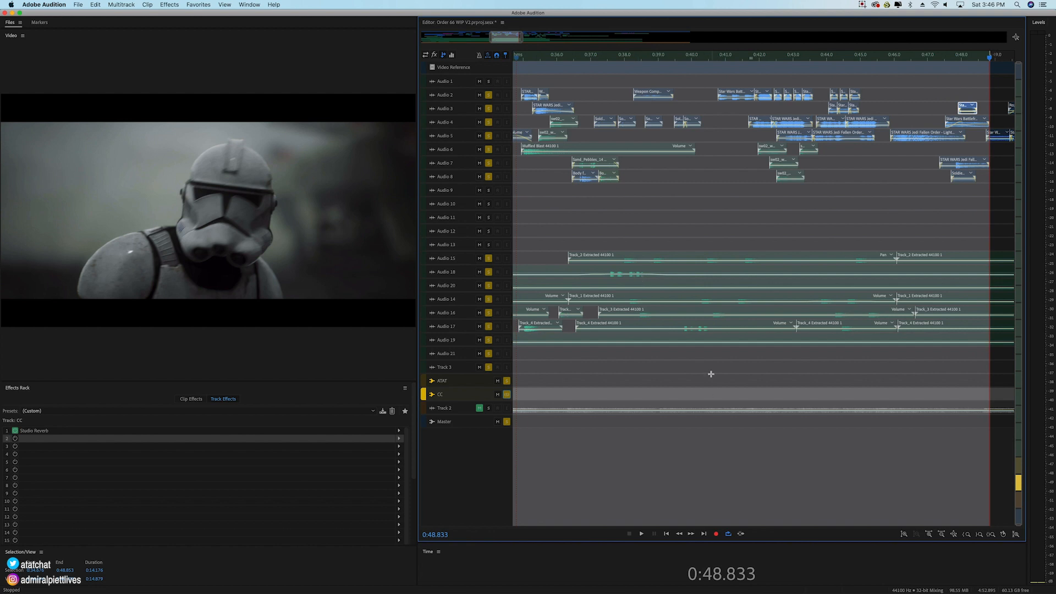
click(696, 328)
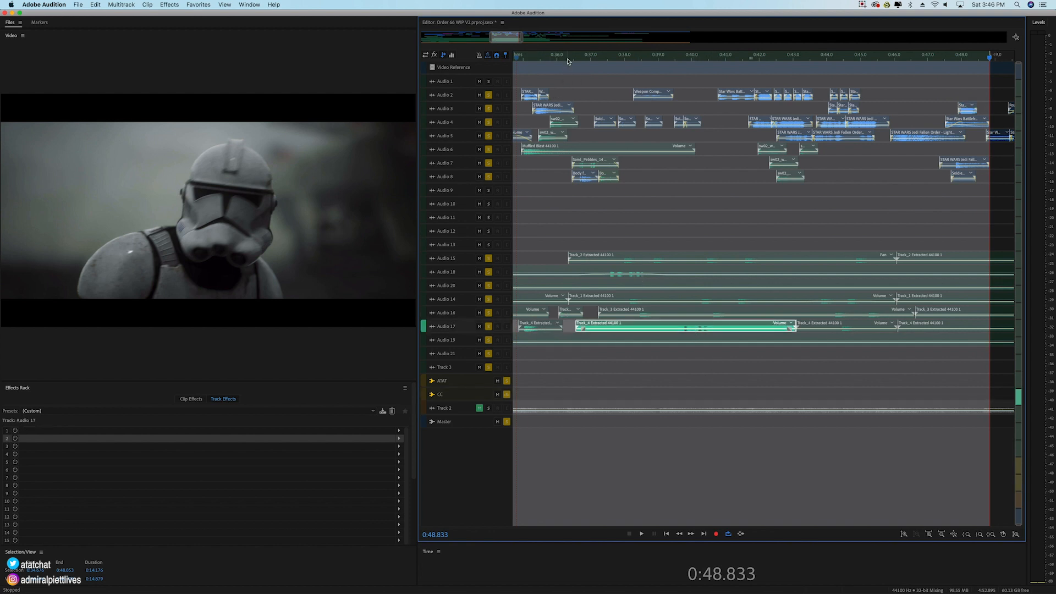
Step: Set the time selection for the next scene from about 0:48.5 to 1:13.175 and briefly play its opening
scroll(569, 61, down, 1)
drag(503, 39, 514, 39)
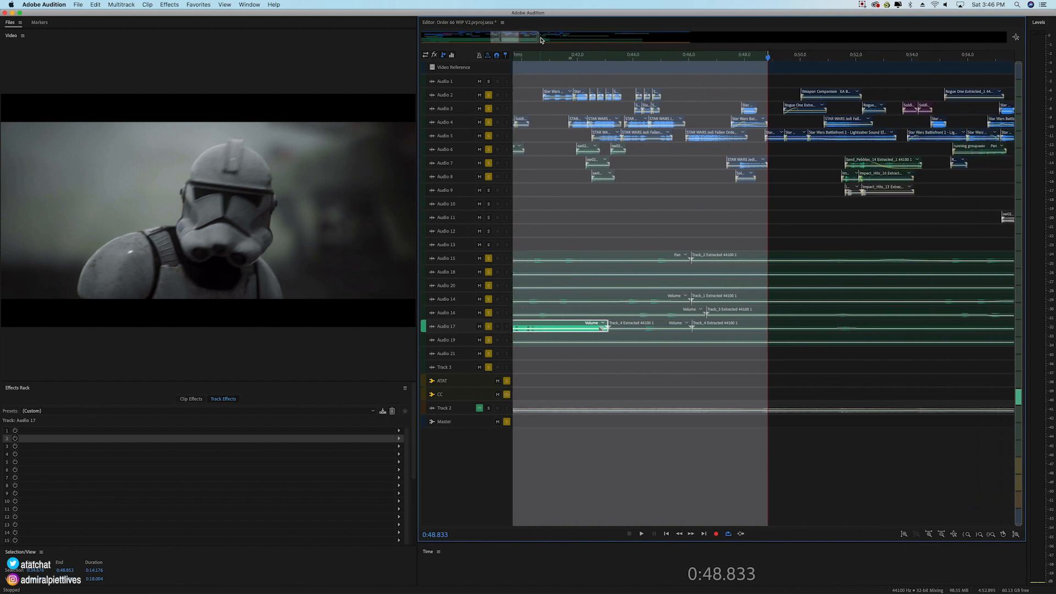
mouse_move(769, 58)
mouse_down()
mouse_move(781, 60)
mouse_move(764, 58)
mouse_up()
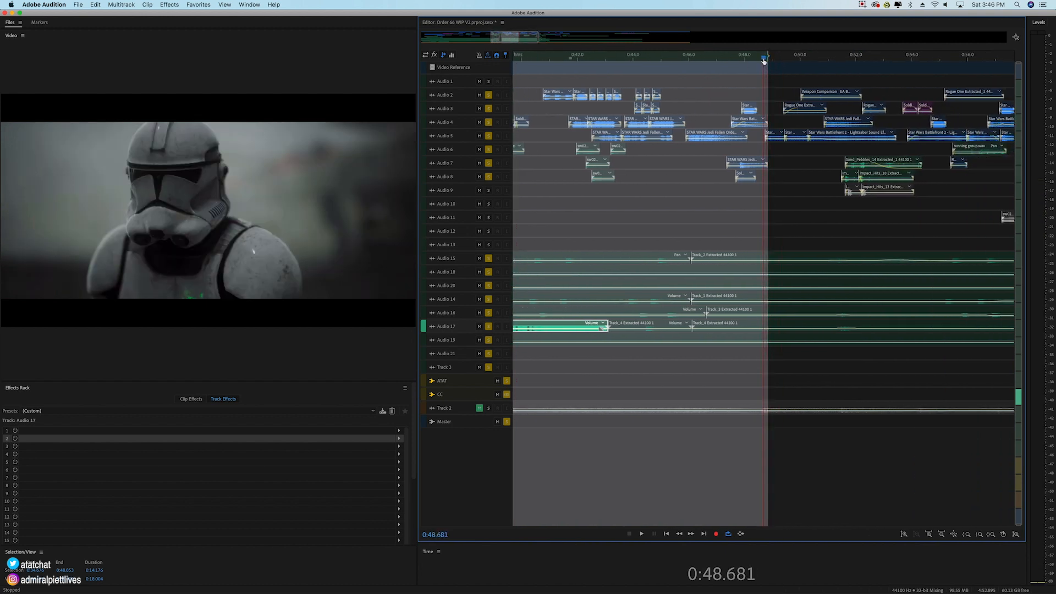
mouse_move(768, 56)
mouse_down()
mouse_move(1015, 83)
mouse_move(845, 93)
mouse_up()
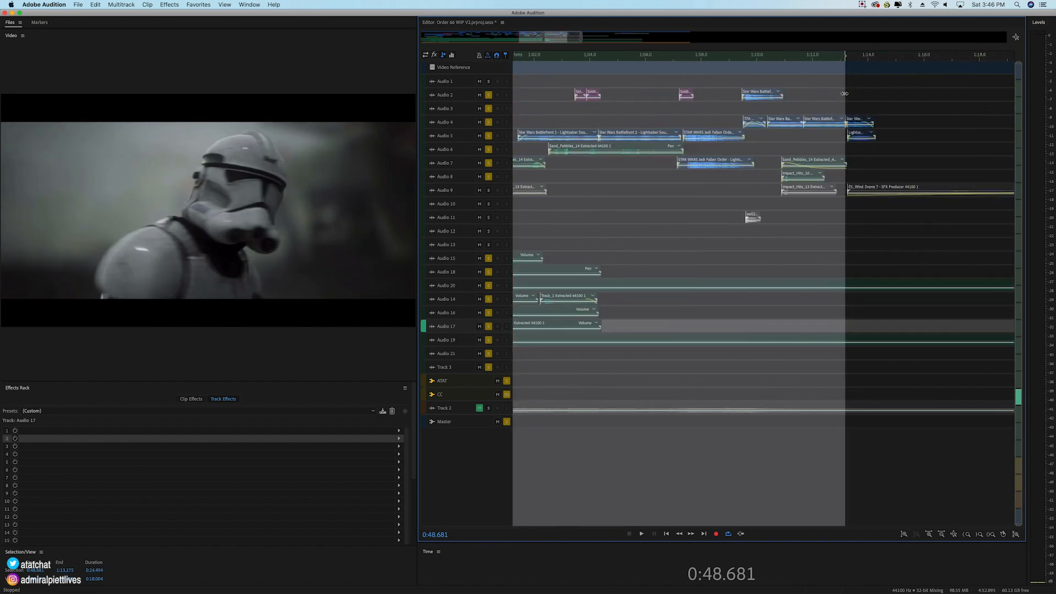
scroll(778, 58, down, 5)
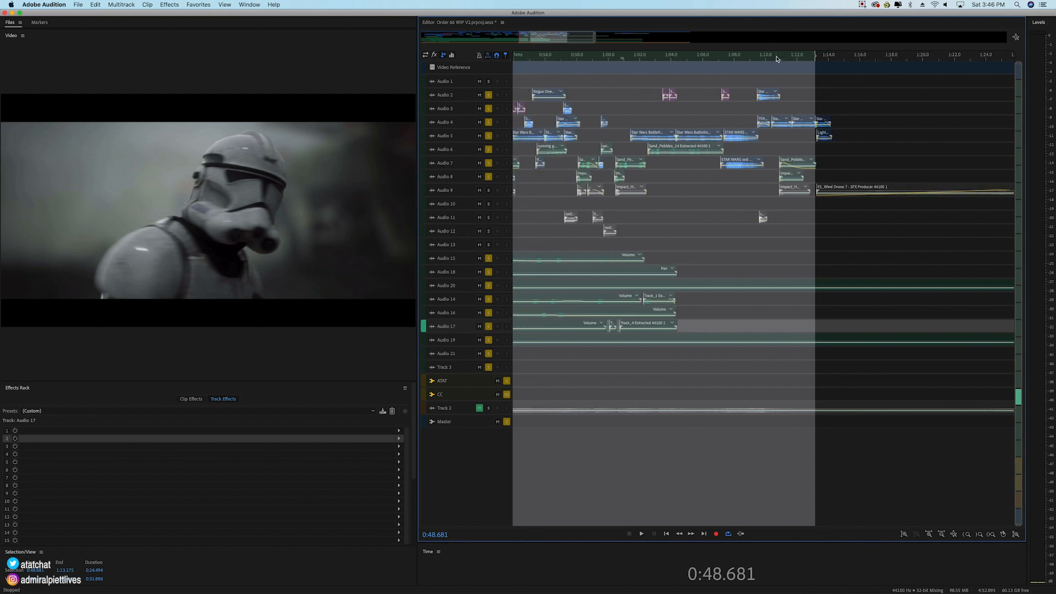
drag(630, 58, 628, 53)
scroll(625, 54, up, 5)
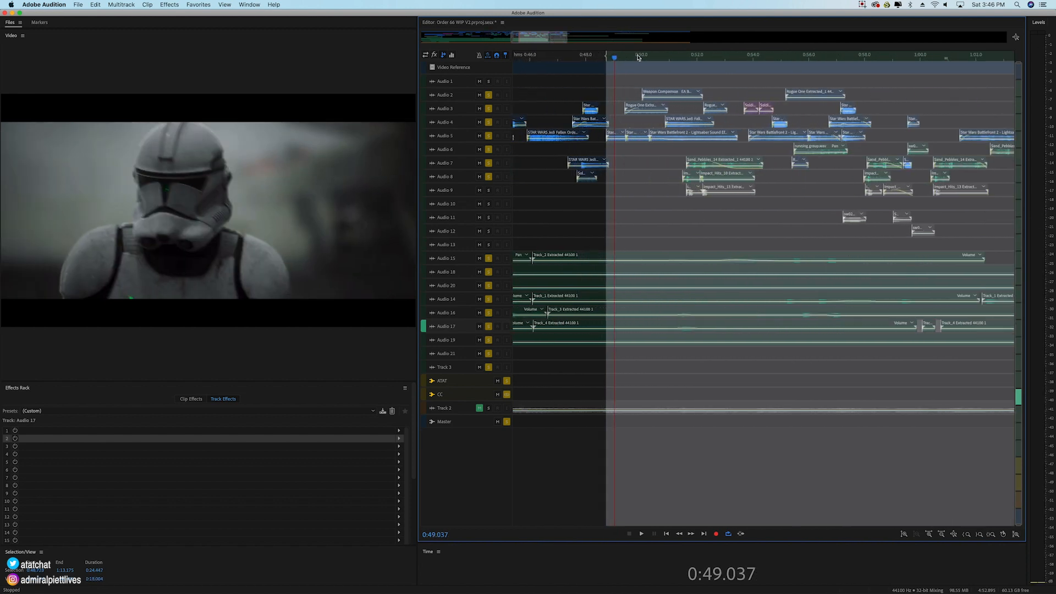
mouse_move(603, 56)
mouse_down()
mouse_move(536, 68)
mouse_move(607, 69)
mouse_up()
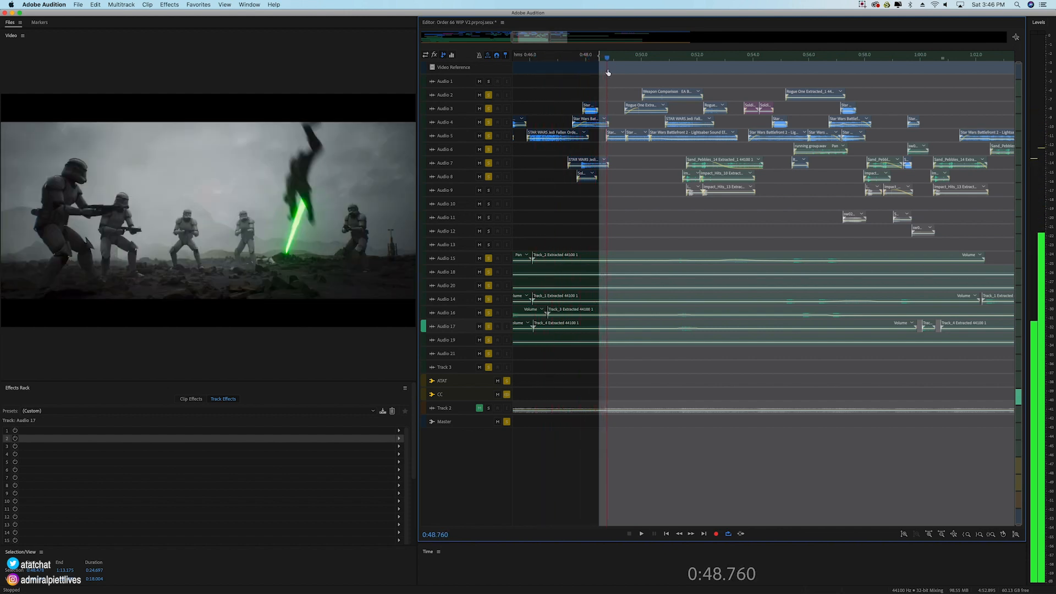
key(space)
key(space)
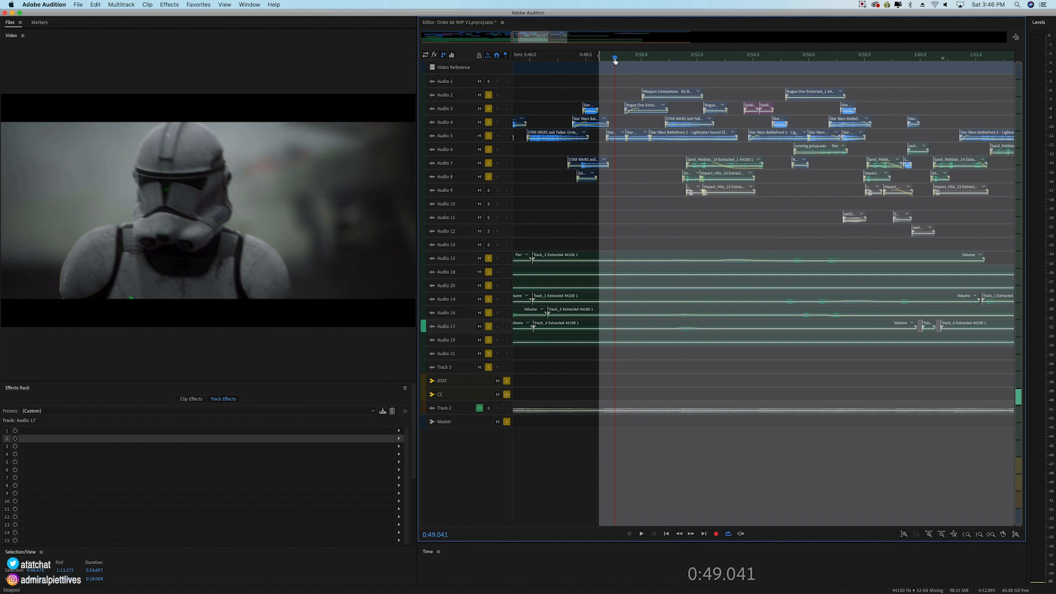
Step: Clear the existing solos, solo only Audio 5, and play the new scene from 0:49.041
click(489, 97)
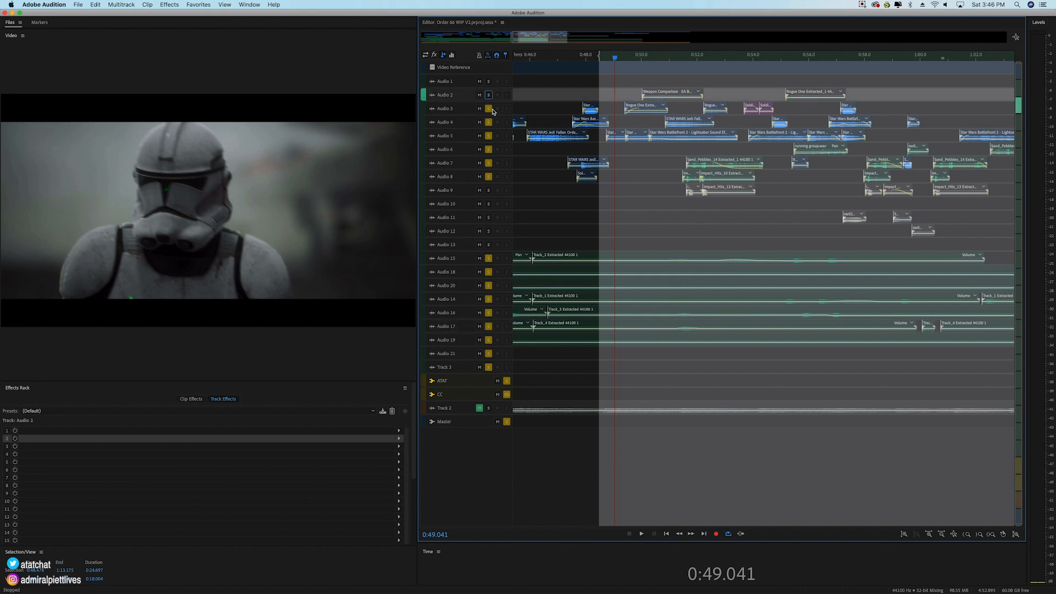
click(492, 111)
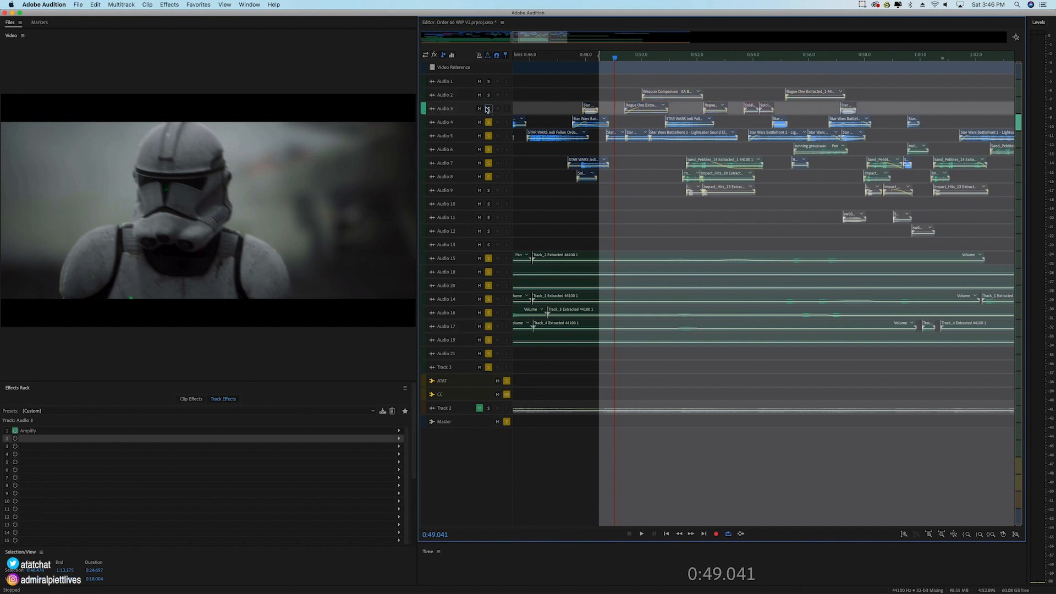
click(490, 136)
click(489, 123)
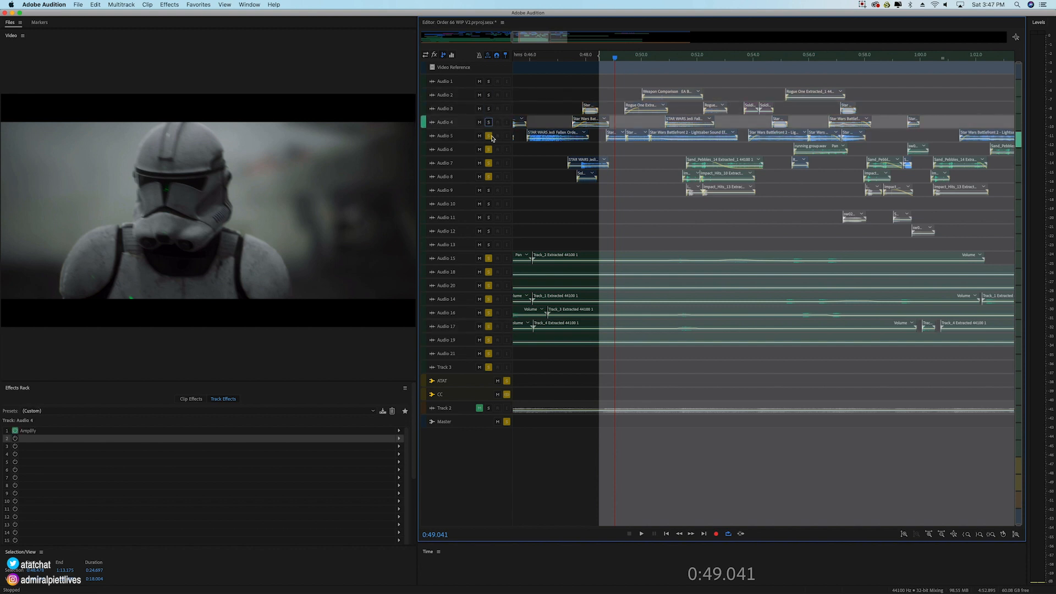
super+click(489, 136)
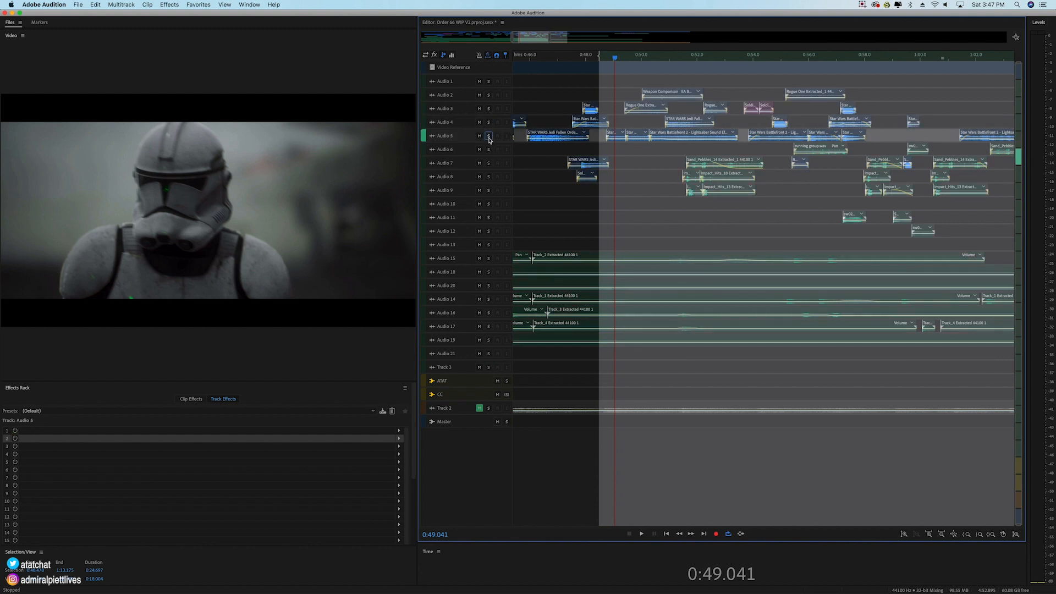
key(space)
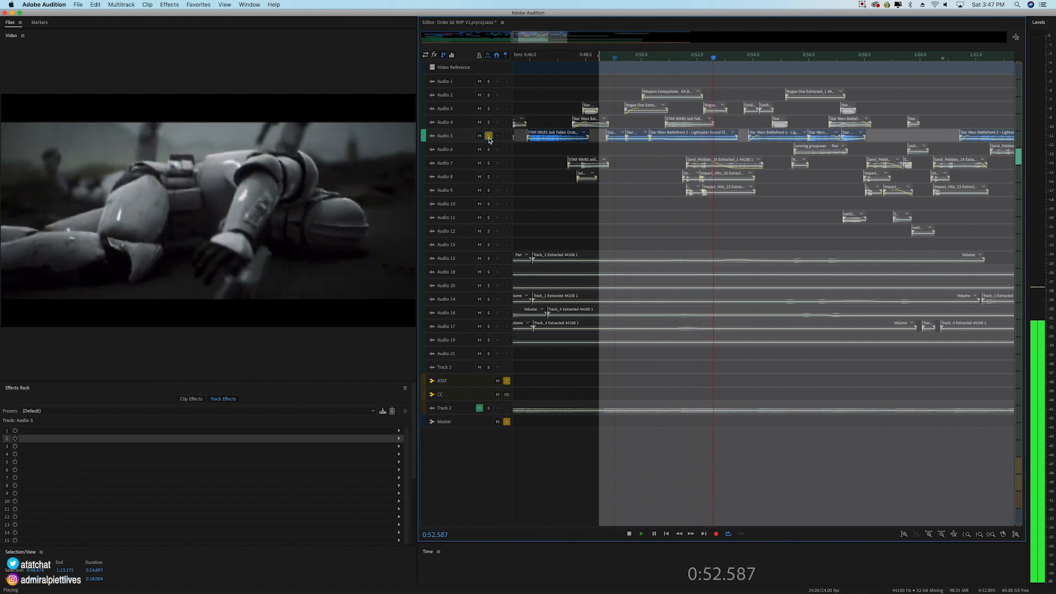
Step: Stop playback, return to 0:51.632, add Audio 4, Audio 3 and Audio 2 to the solo, and point out their fight clips
key(space)
click(657, 57)
drag(657, 58, 687, 61)
click(490, 123)
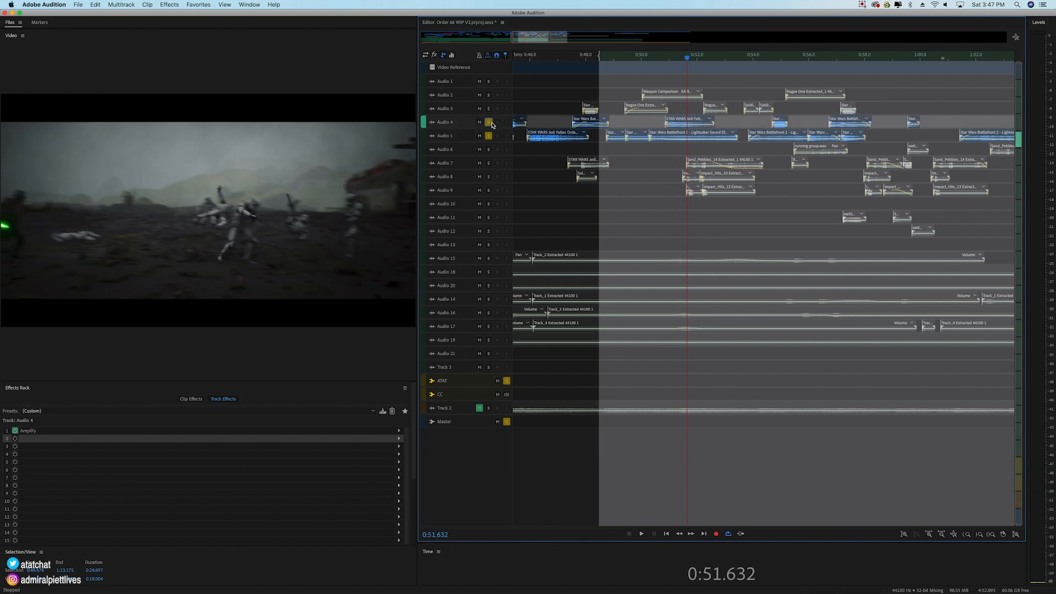
click(490, 109)
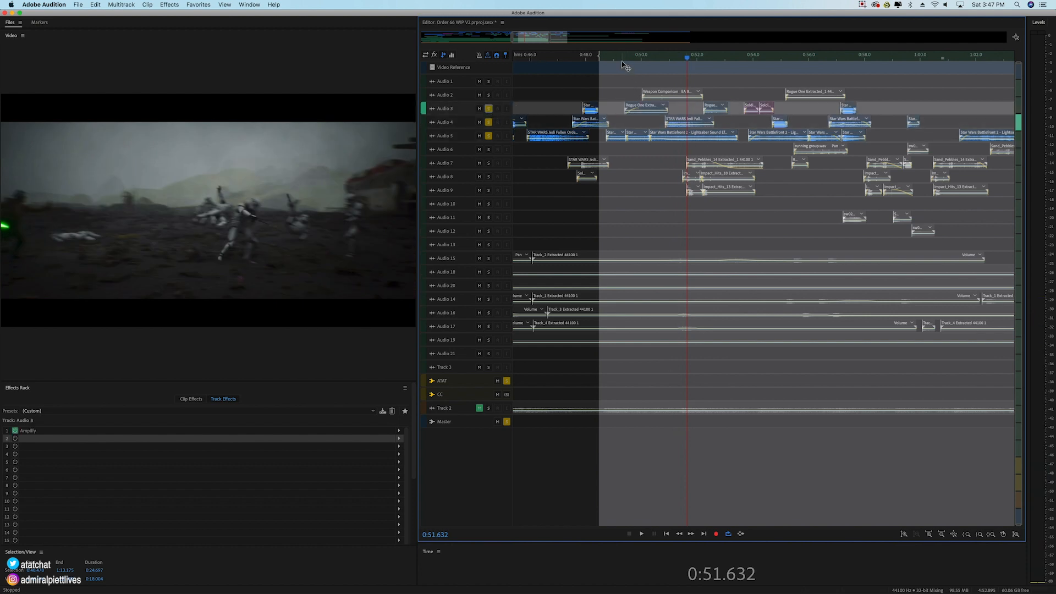
click(659, 94)
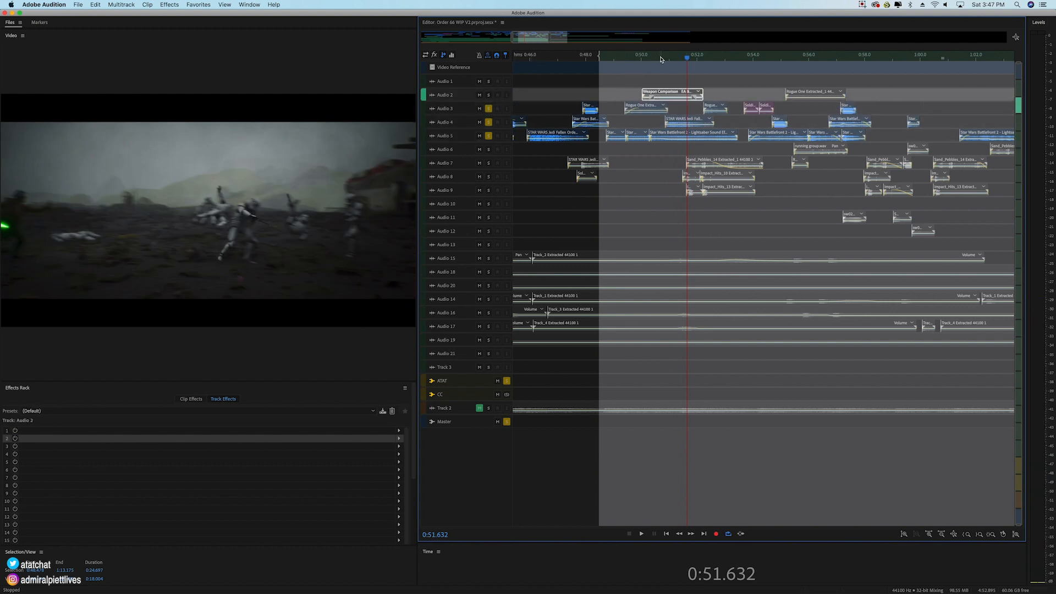
scroll(660, 59, up, 2)
click(489, 97)
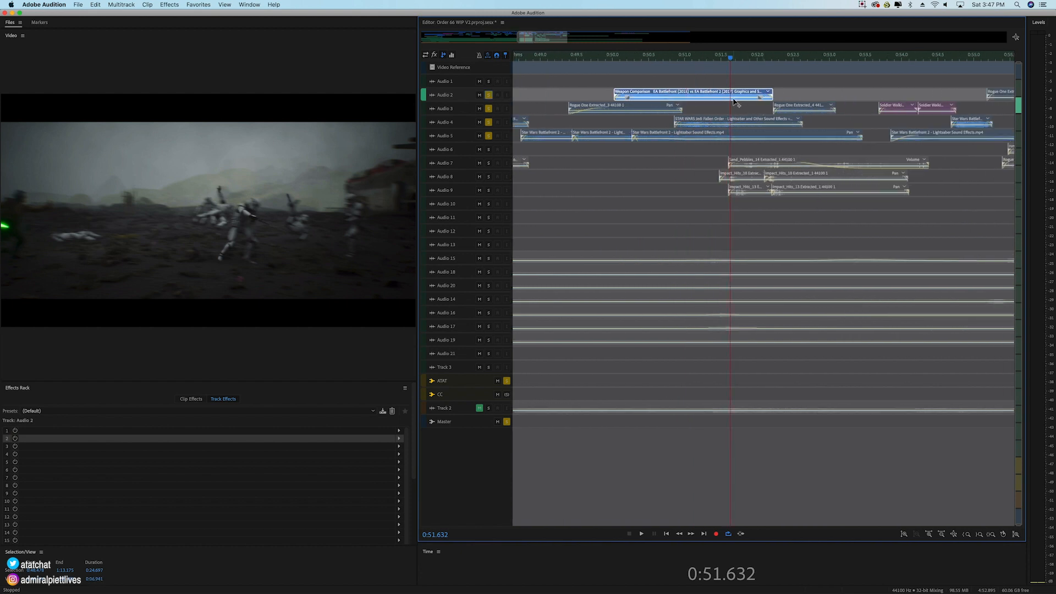
click(743, 124)
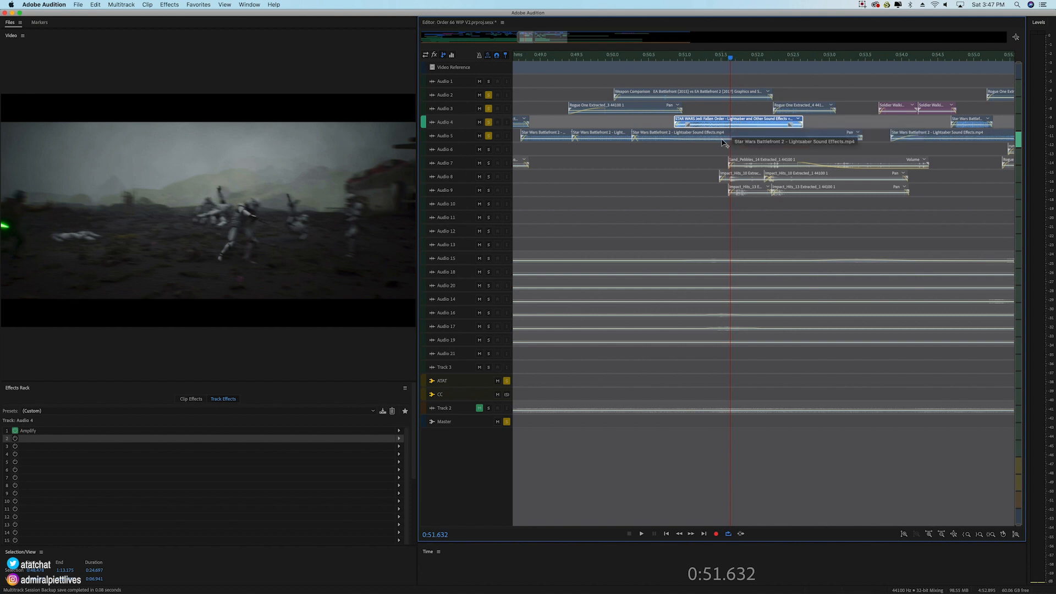
Step: Add Audio 6 through Audio 9 to the solo and select the Sand_Pebbles and Impact_Hits clips near 0:52
click(488, 150)
click(488, 163)
click(488, 176)
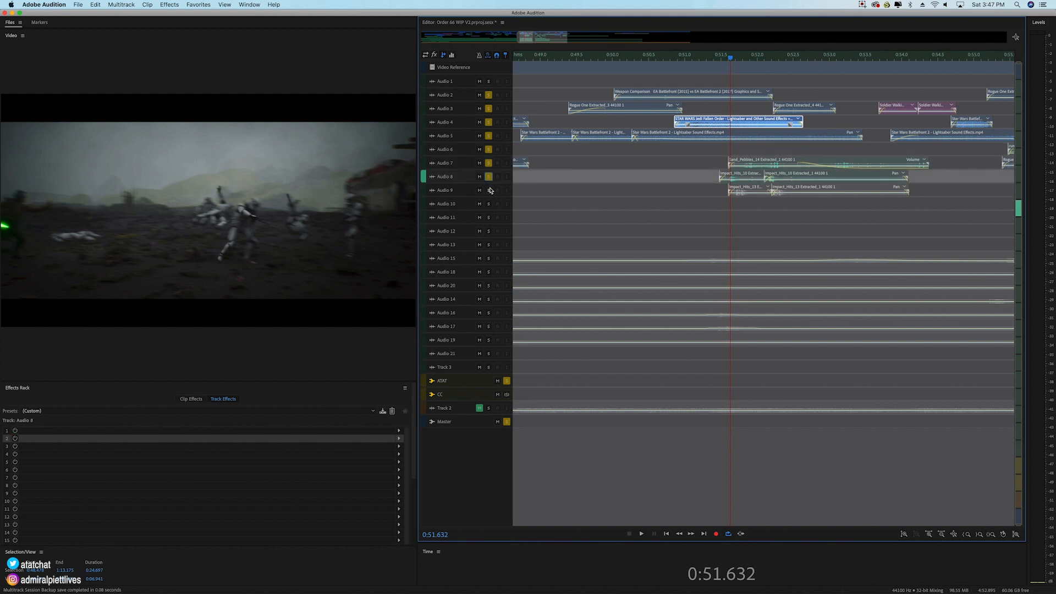
click(488, 190)
drag(747, 151, 800, 202)
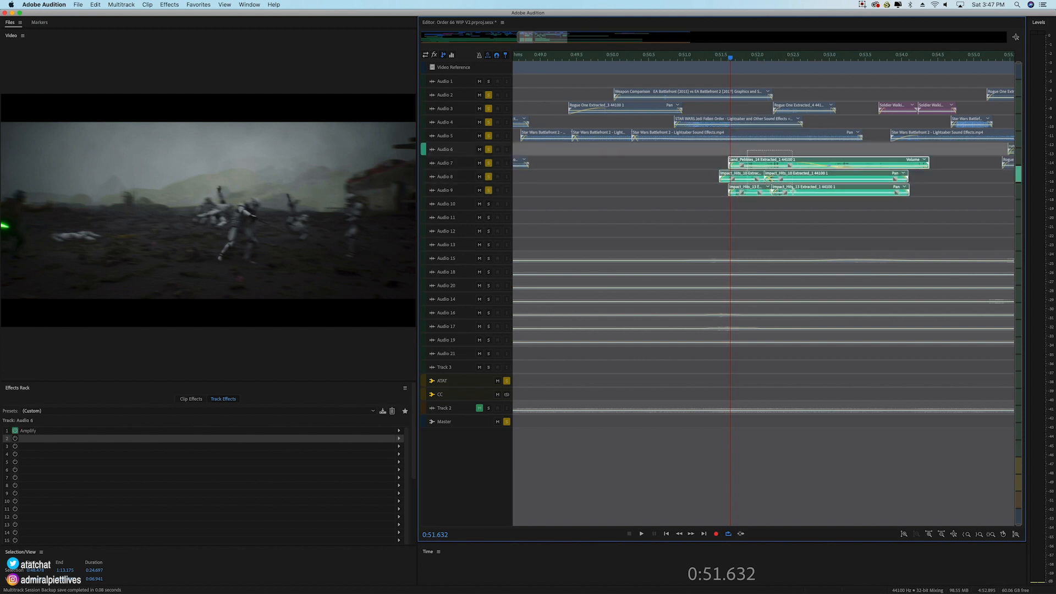
click(814, 113)
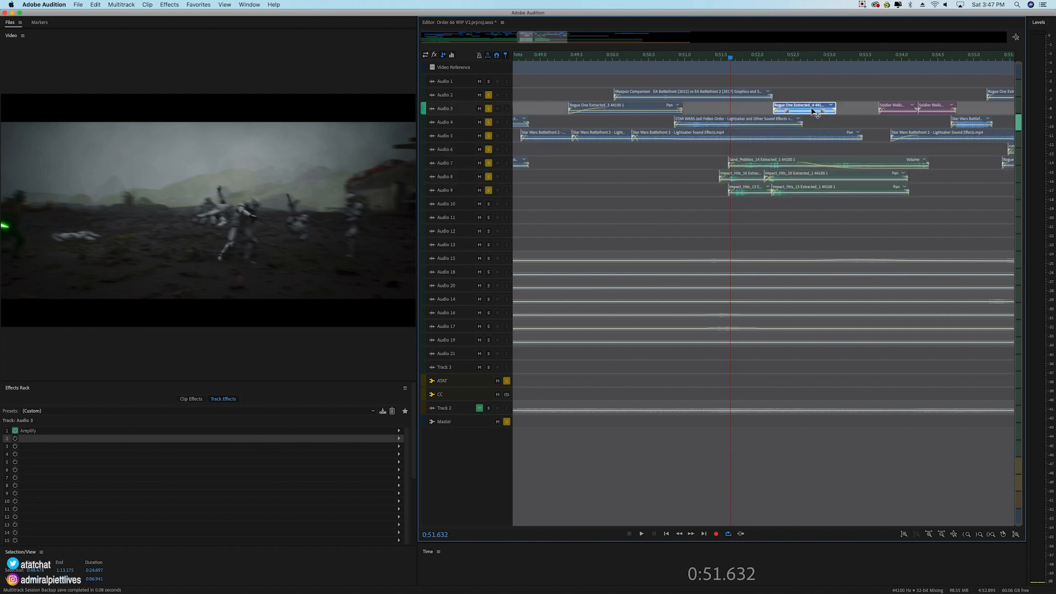
drag(711, 156, 836, 206)
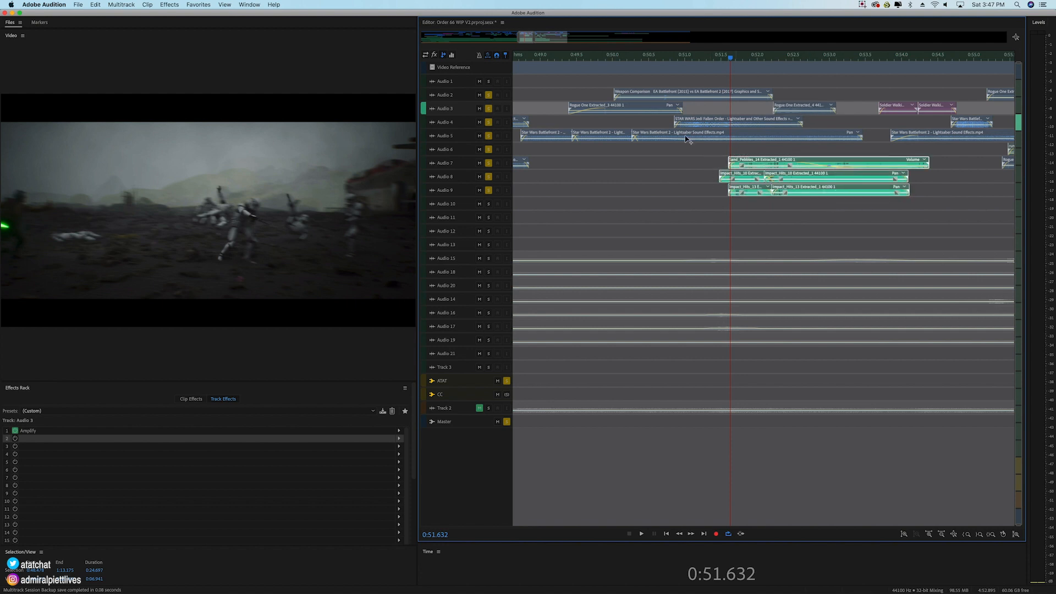
Step: Extend the time selection's start back to about 0:47.4 and play the soloed effects tracks up to 0:53.738
click(519, 58)
scroll(526, 43, up, 2)
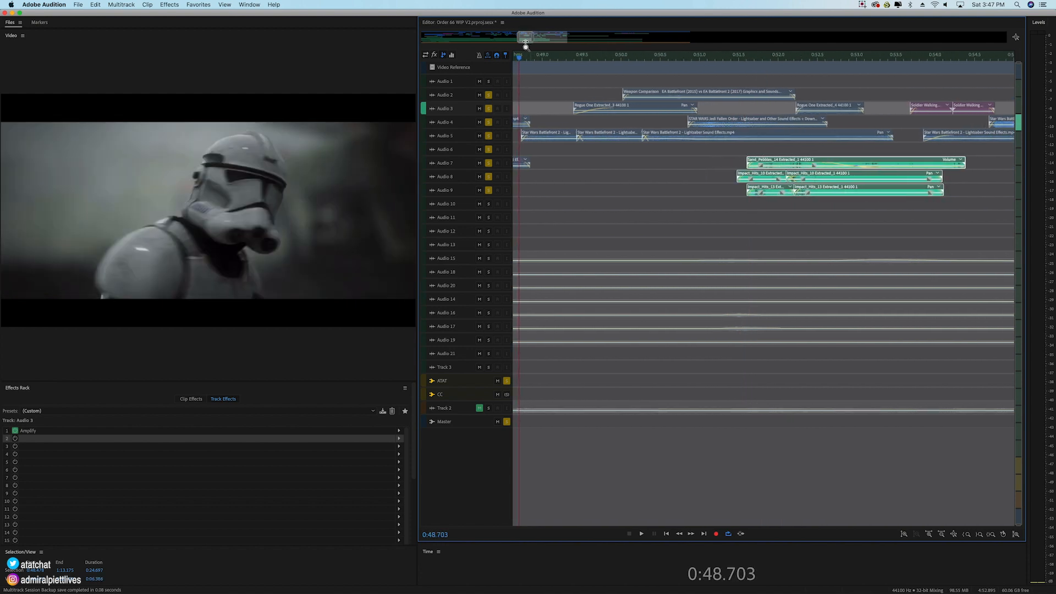
scroll(526, 44, down, 5)
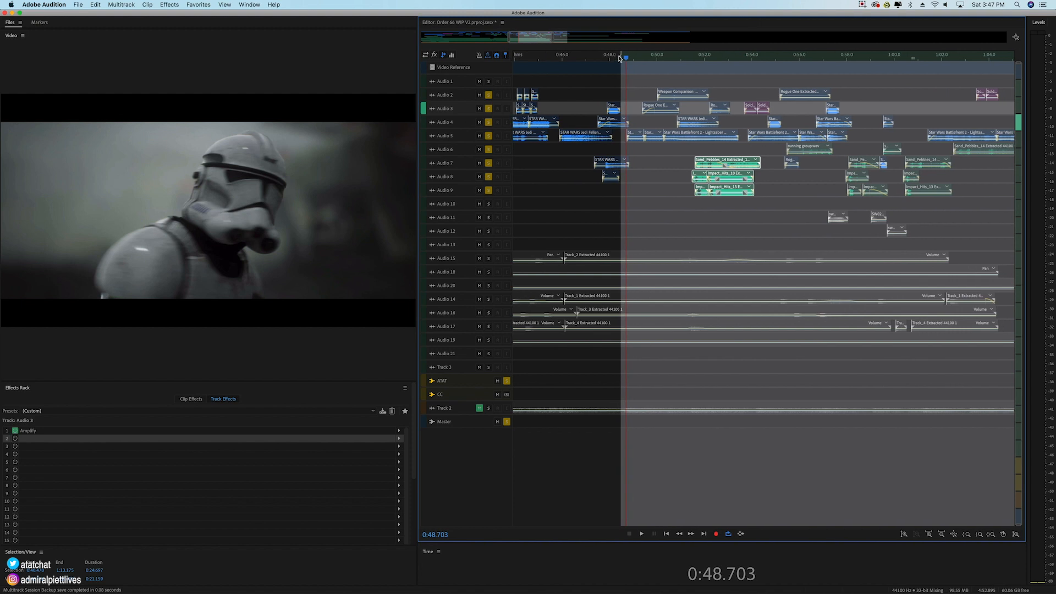
drag(622, 55, 602, 58)
key(space)
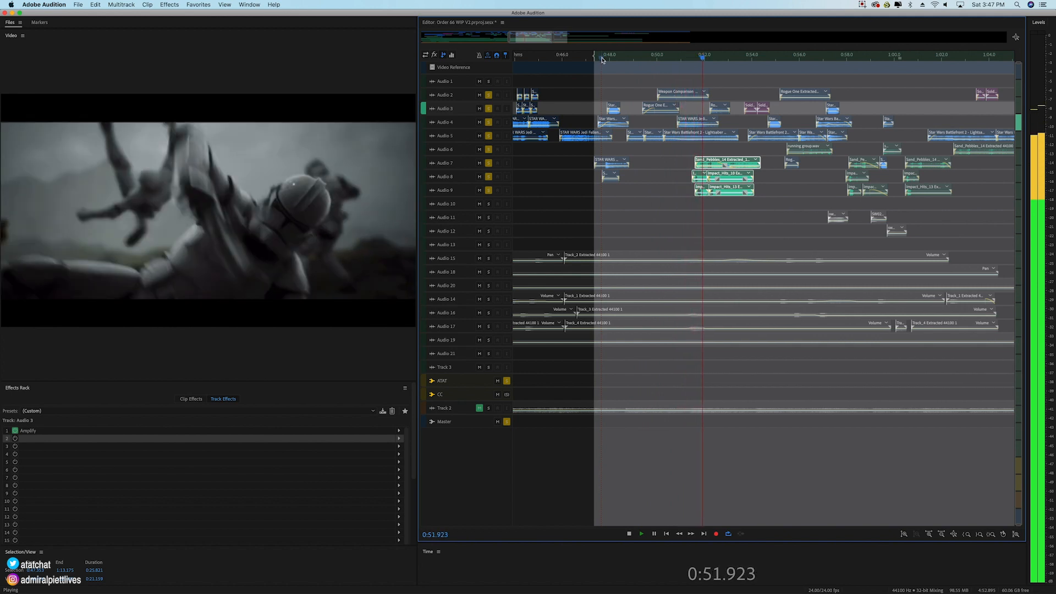
key(space)
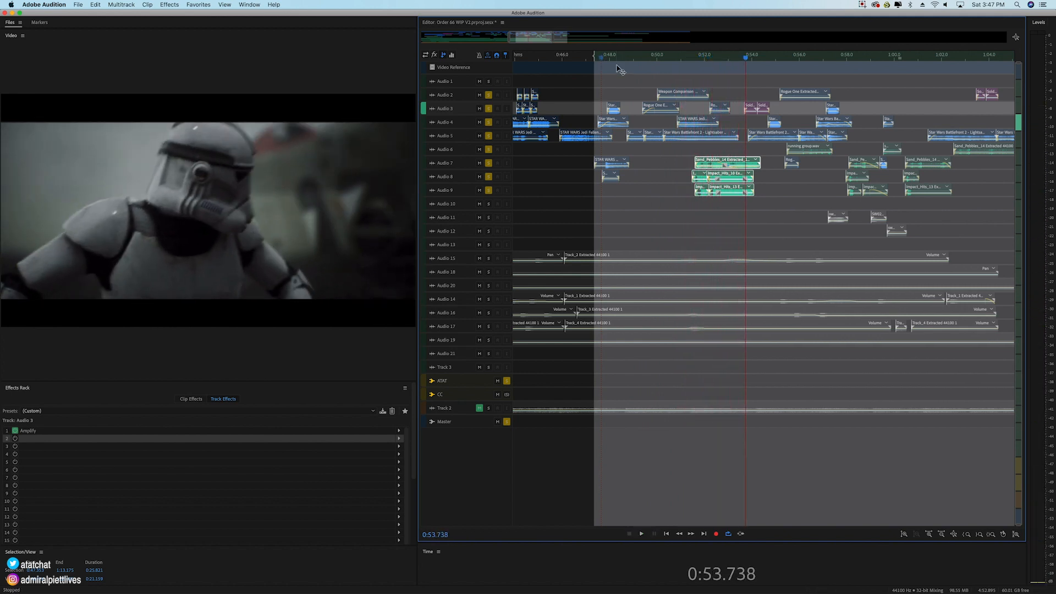
Step: Replay the trooper's fall from about 0:51.5, inspecting the frame at 0:52.591 and playing on to about 0:55
click(695, 57)
key(space)
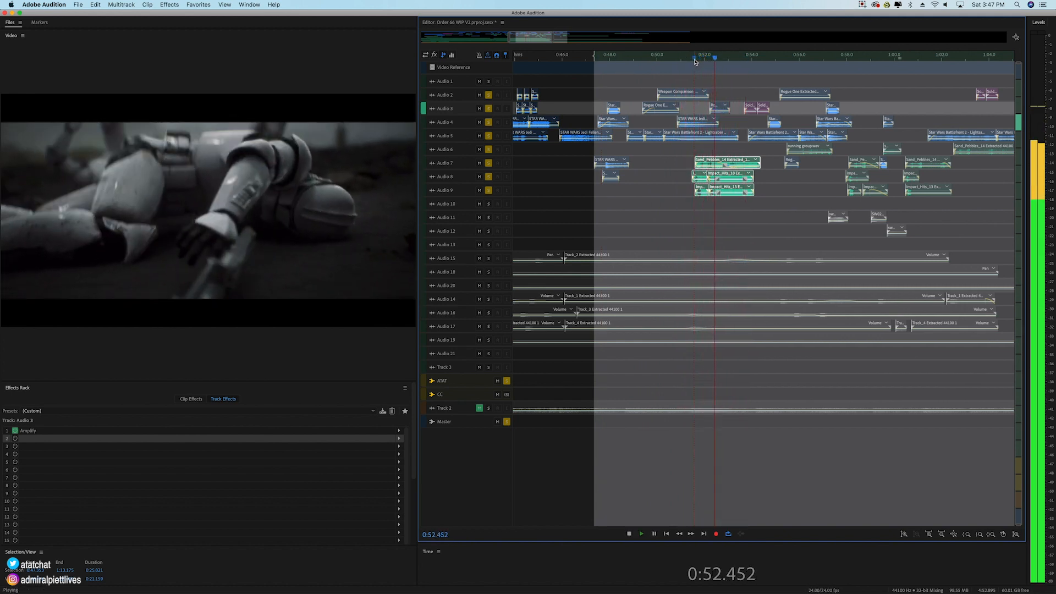
key(space)
drag(716, 56, 718, 58)
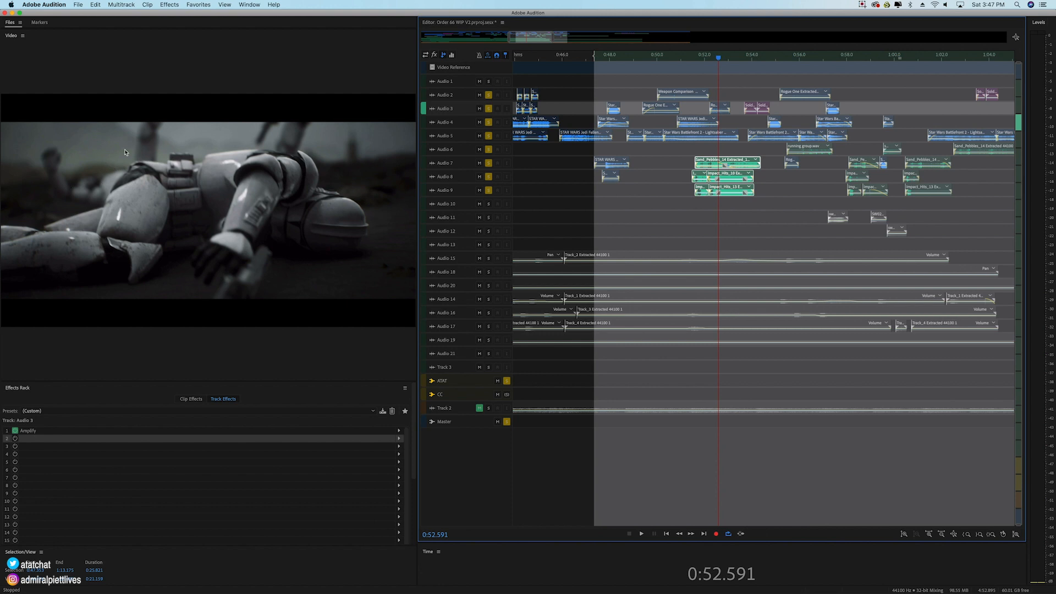
click(693, 57)
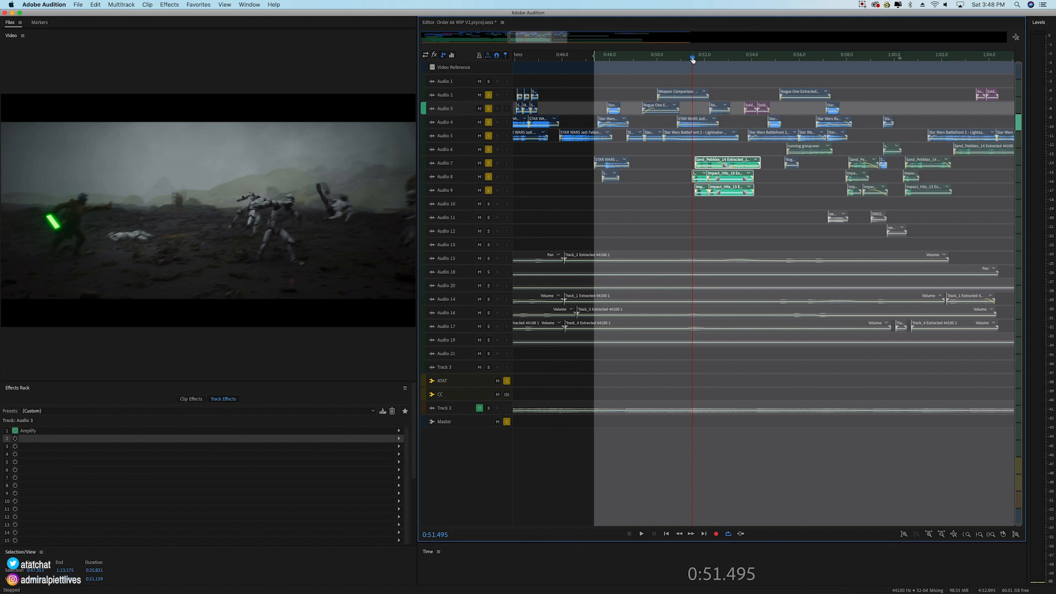
key(space)
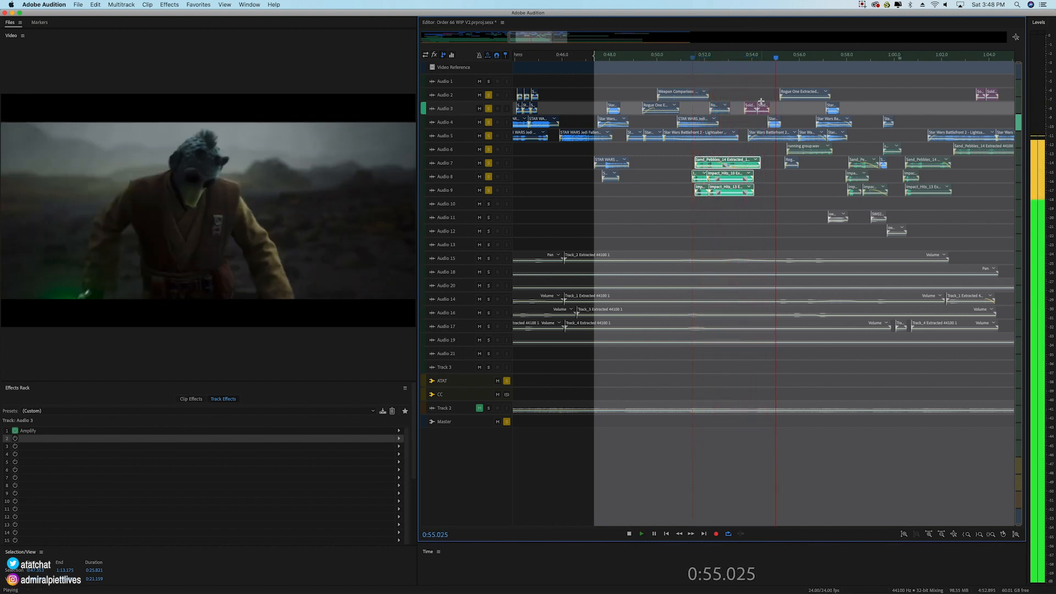
key(space)
Step: Play the Soldier Walking Running Footsteps clips on Audio 3 from about 0:53.9
click(766, 58)
scroll(765, 86, up, 5)
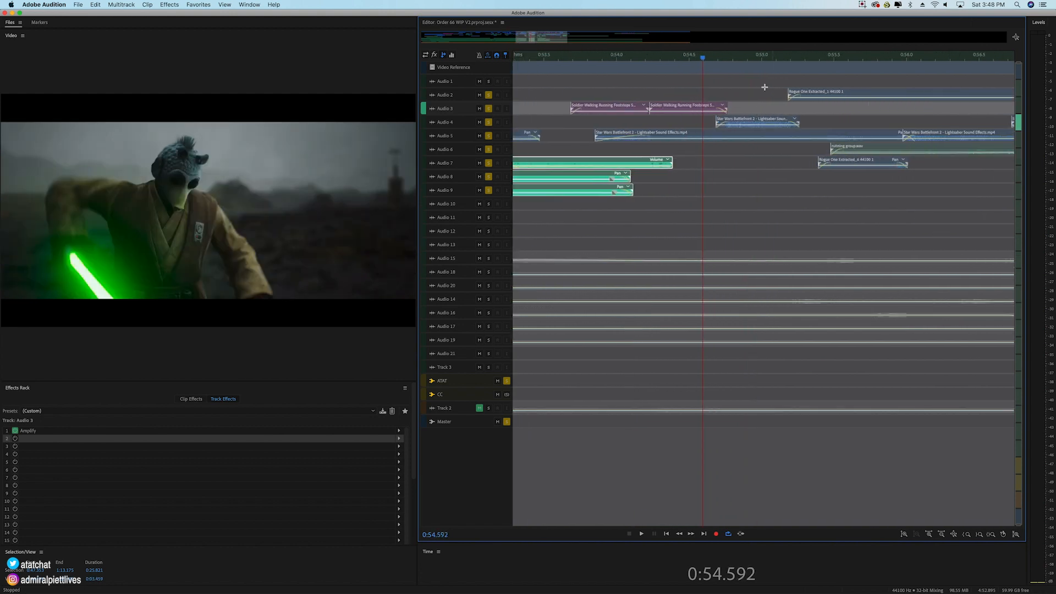
click(603, 58)
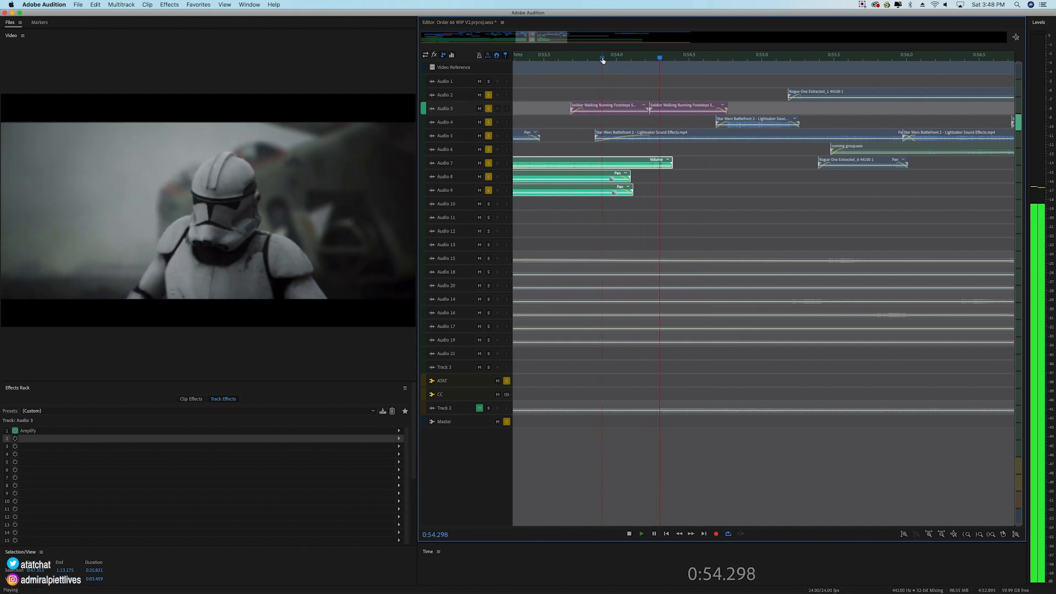
key(space)
Step: Show the lightsaber swing frame at 0:54.673 and play from there to 0:55.462
click(715, 58)
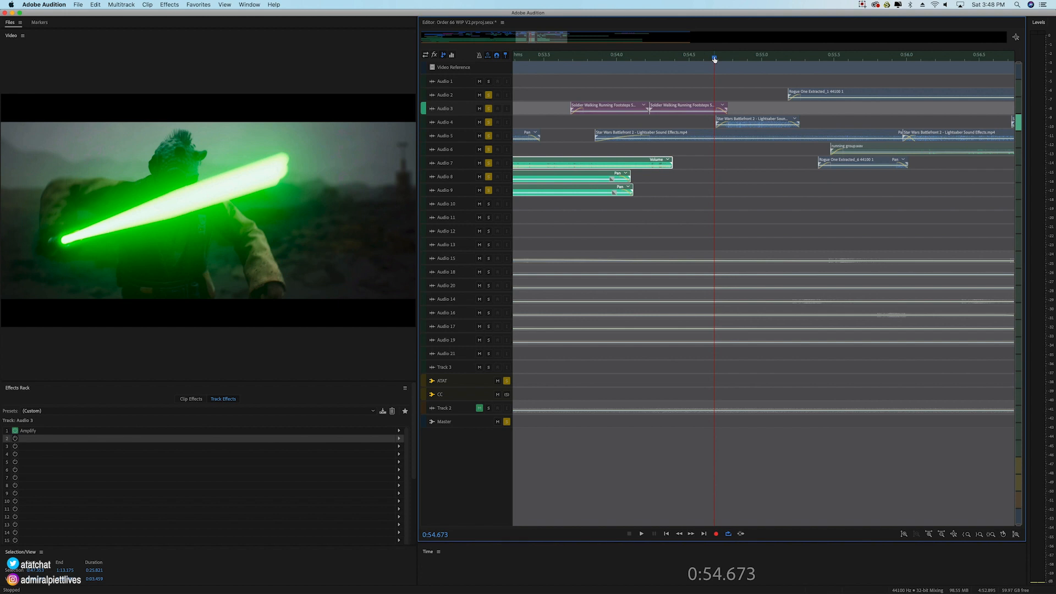
scroll(714, 58, down, 2)
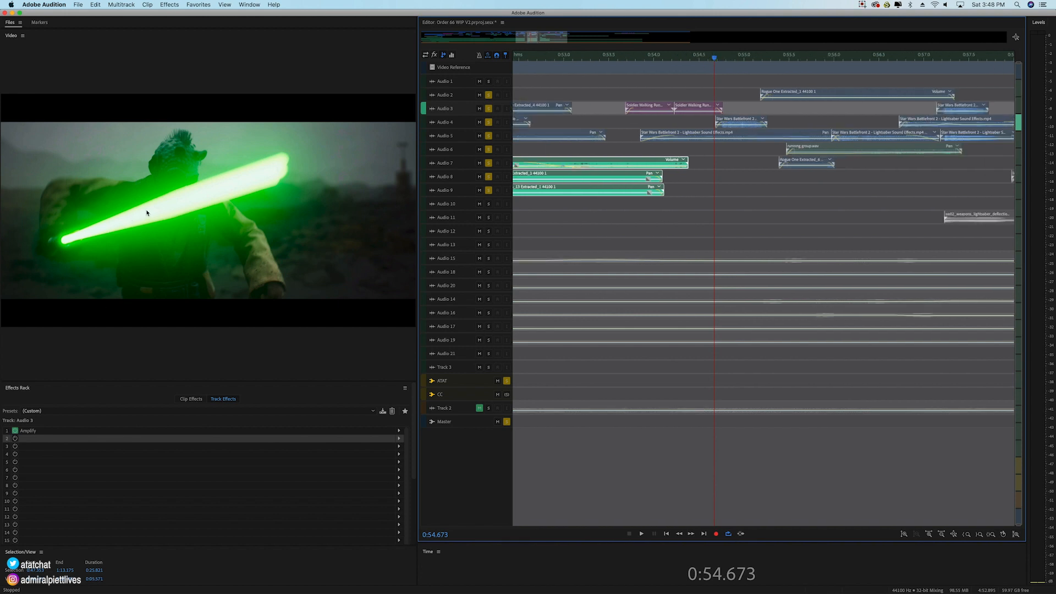
key(space)
key(space)
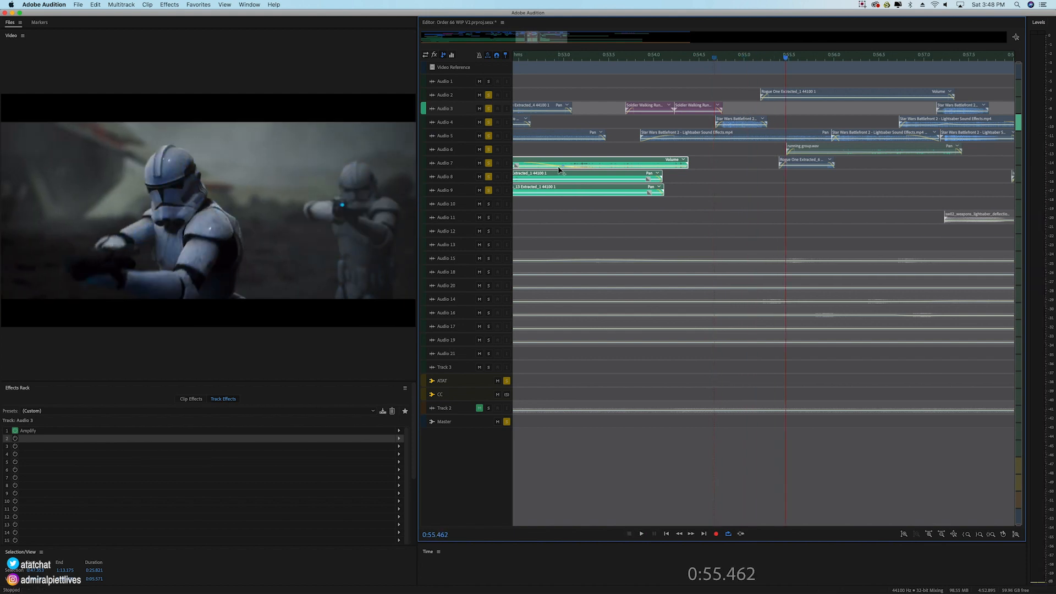
Step: Select the short Star Wars Battlefront 2 clip on Audio 4, clear all track solos, and play the full mix from 0:55.462
click(735, 123)
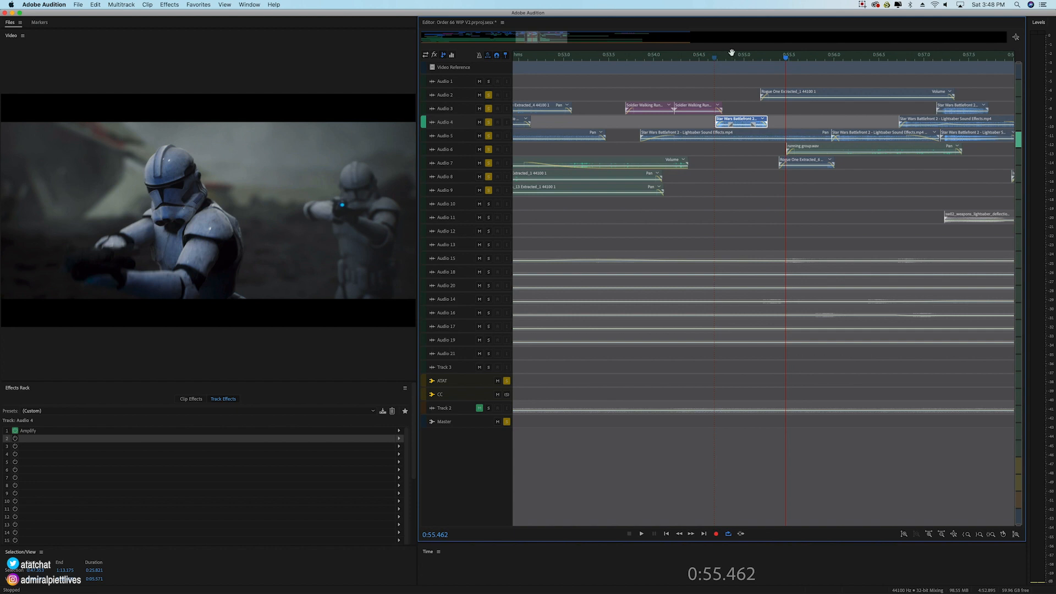
scroll(732, 62, up, 1)
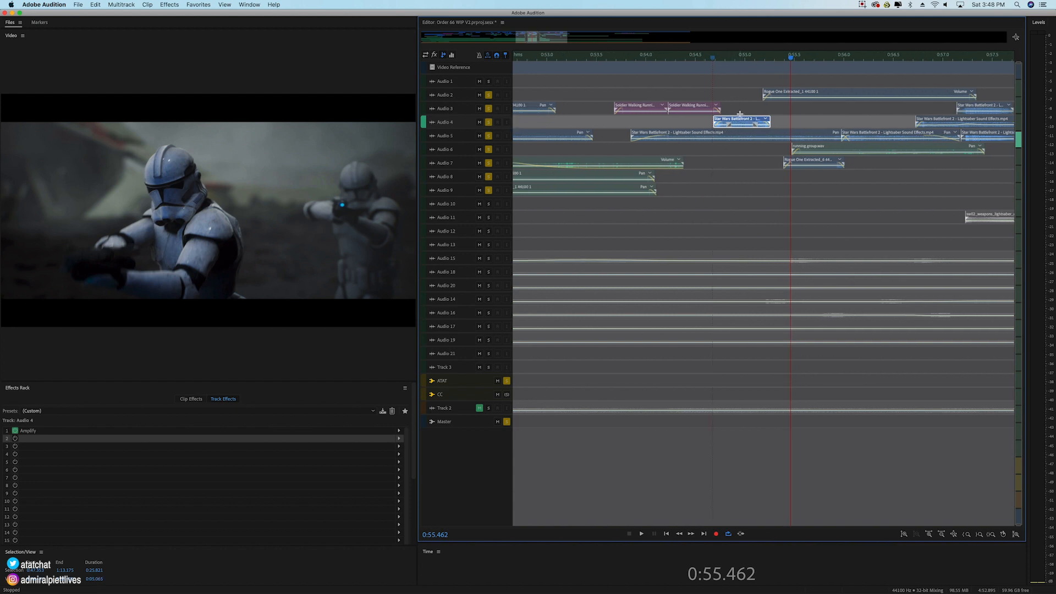
drag(487, 98, 489, 195)
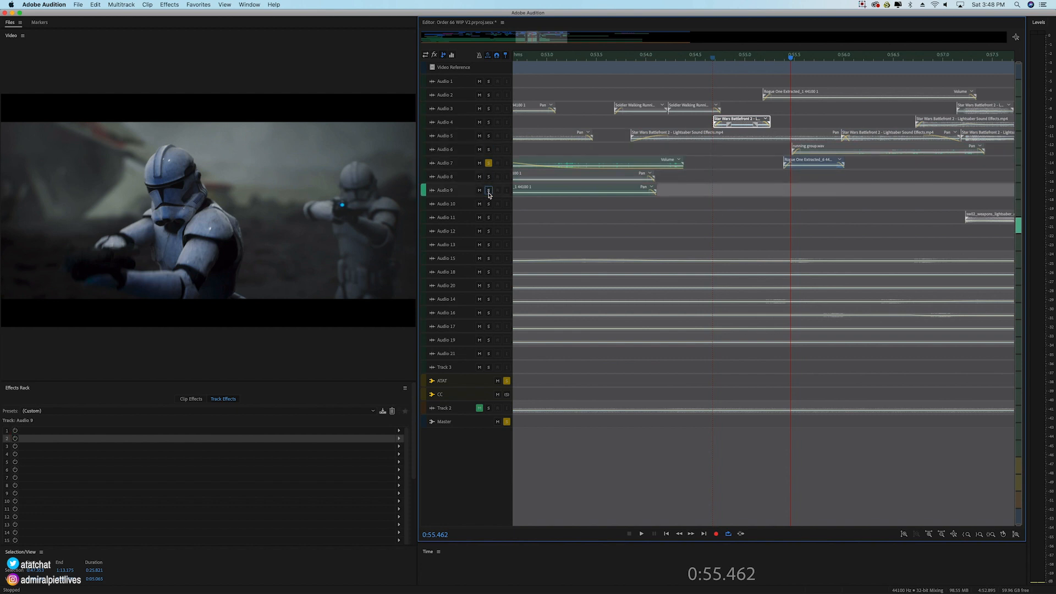
click(489, 163)
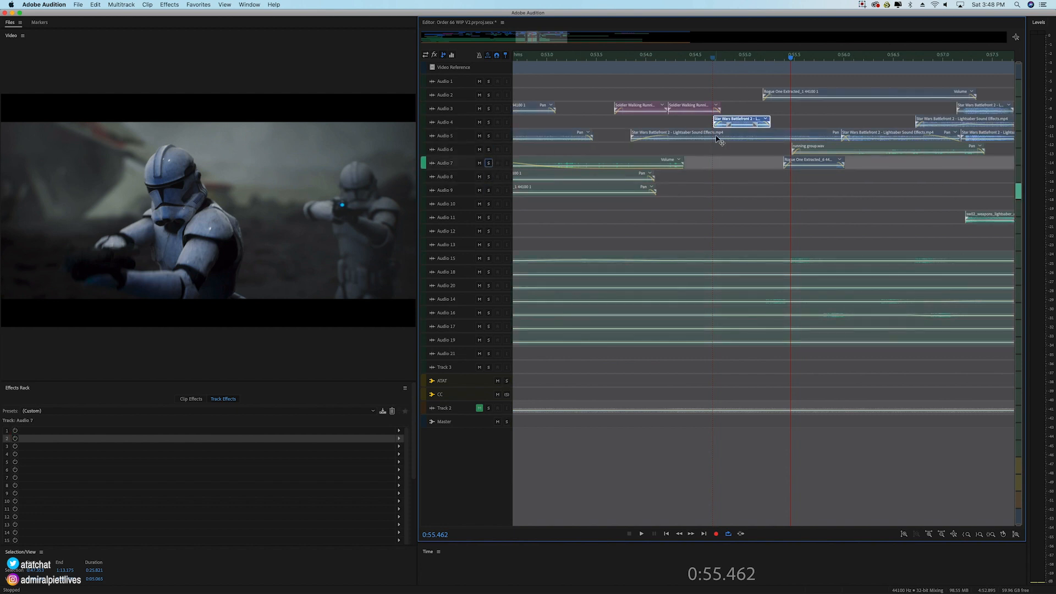
key(space)
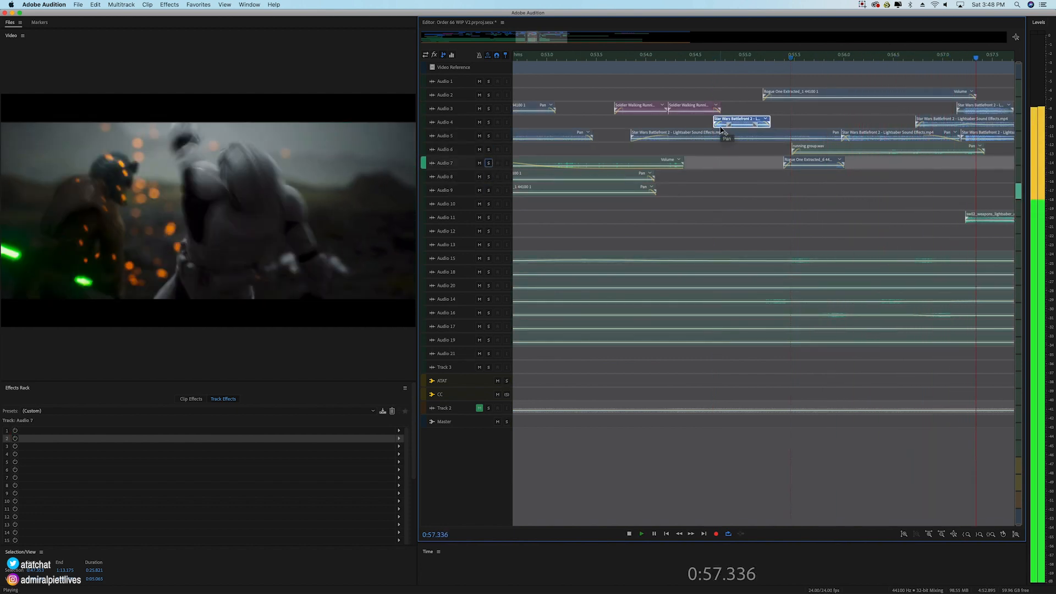
key(space)
Step: Scrub the video from 0:54.891 to the blue lightsaber frame at 0:57.128
click(765, 58)
click(734, 58)
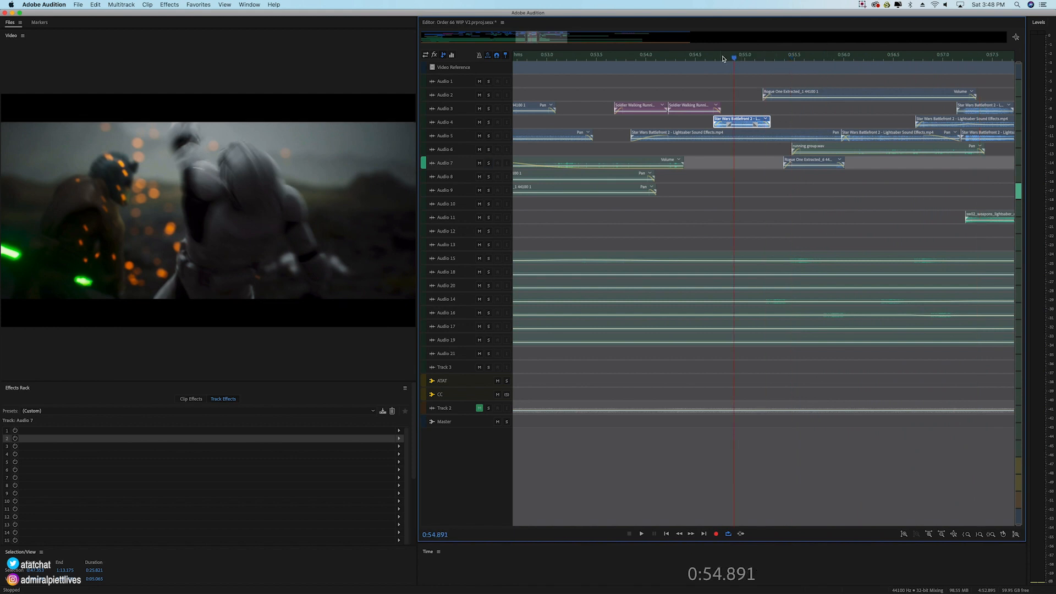
drag(734, 59, 955, 71)
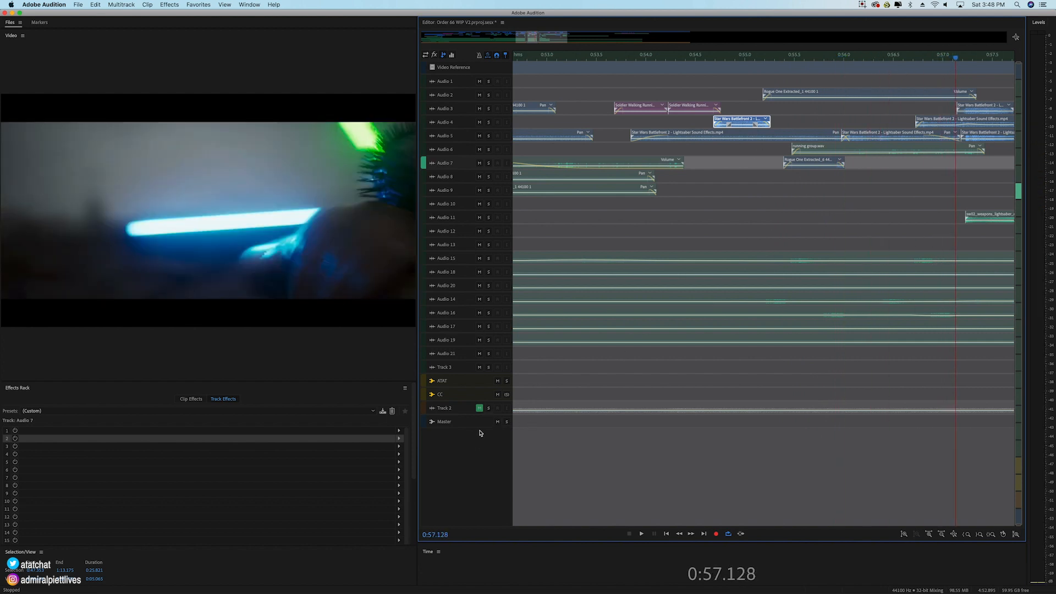
Step: Move the time selection's start to about 0:56.5 and briefly play the full mix from 0:57.128
scroll(966, 58, down, 6)
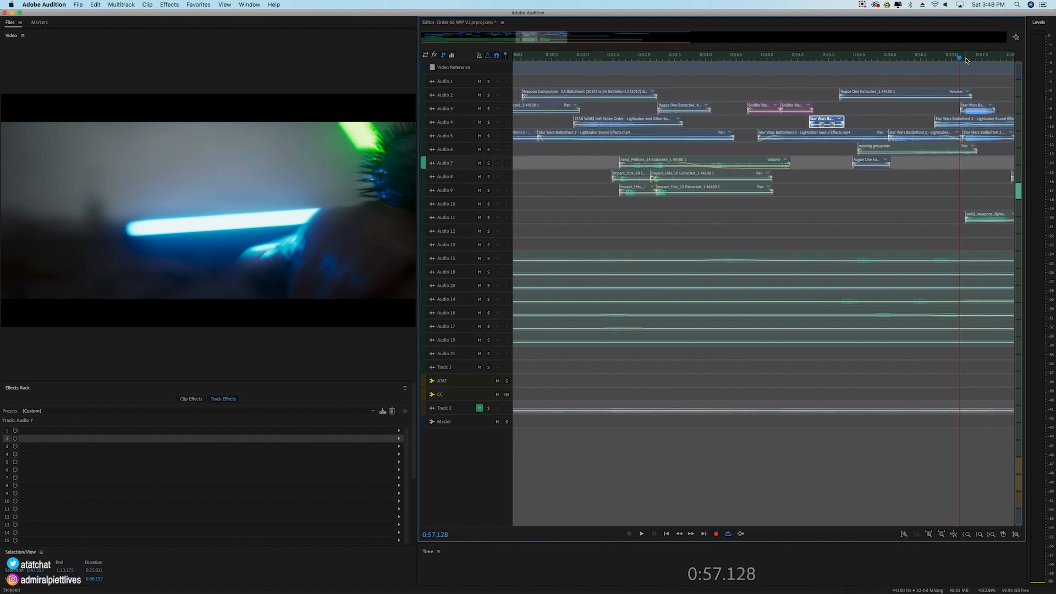
drag(624, 55, 939, 55)
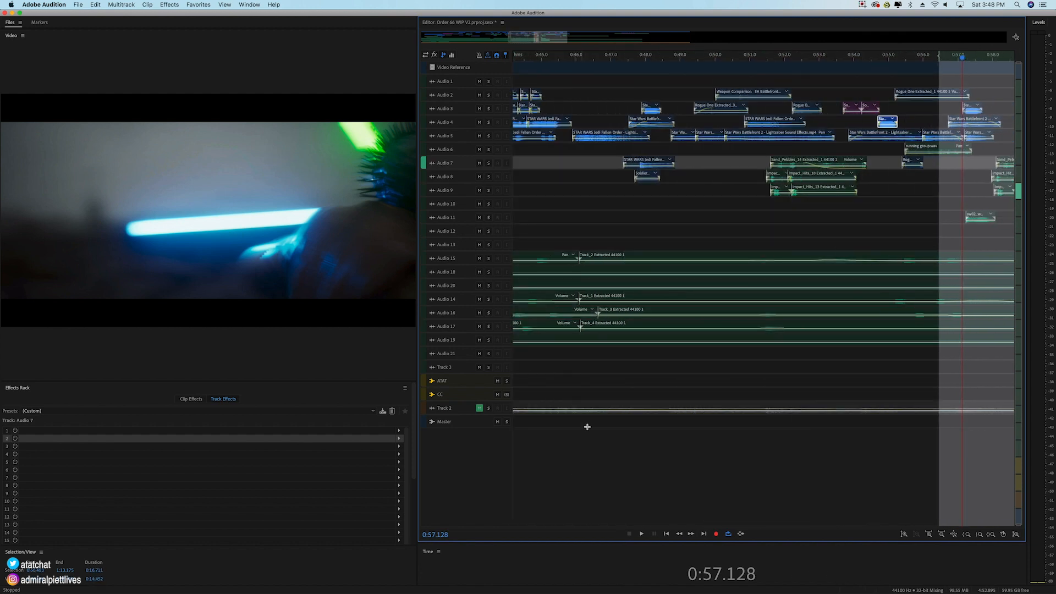
key(space)
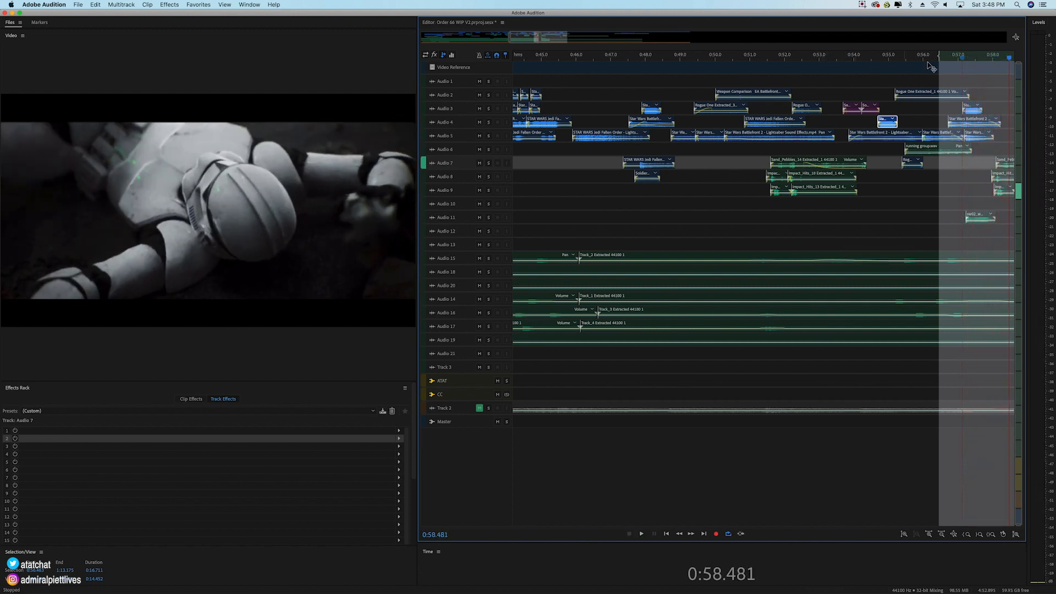
key(space)
key(space)
Step: Play the full mix of the lightsaber deflection scene from 0:56.958 to 1:00.505
drag(544, 38, 538, 38)
click(607, 57)
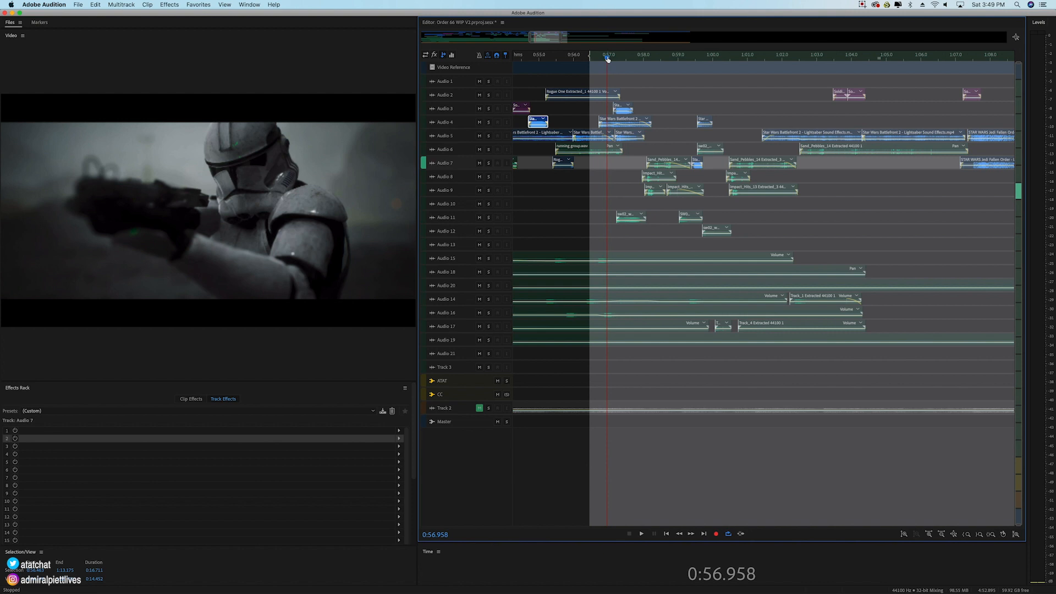
key(space)
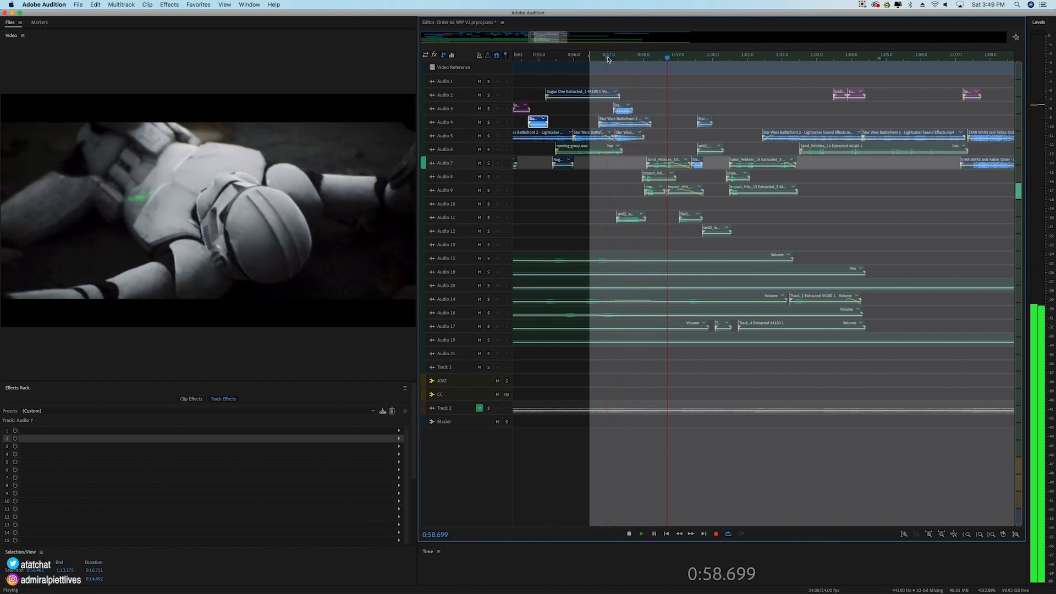
key(space)
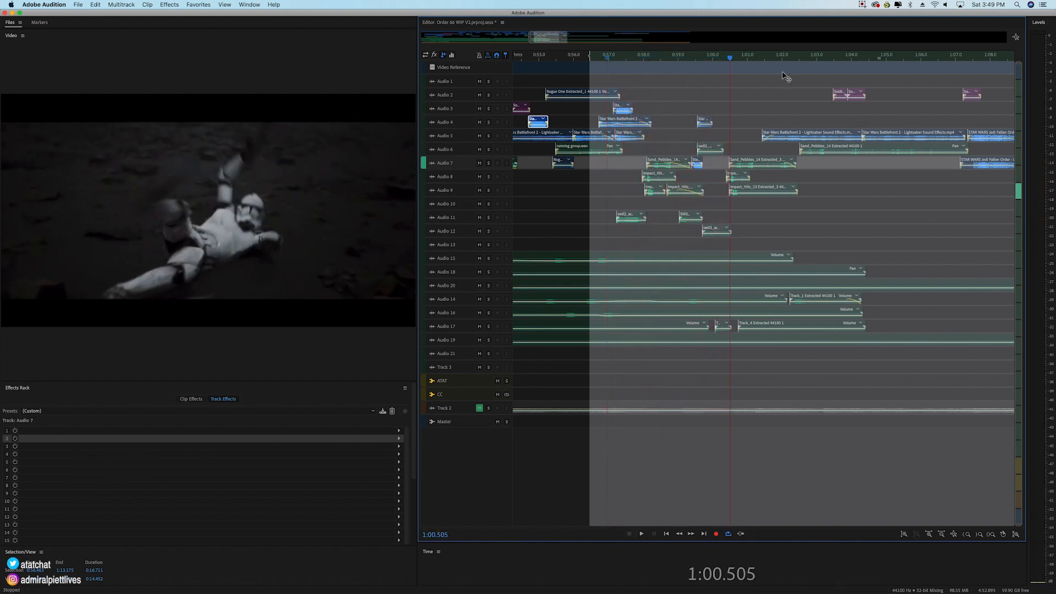
Step: Select the short Star Wars Battlefront clip on Audio 7 and play the full mix from 0:59.404
scroll(706, 61, up, 5)
click(647, 58)
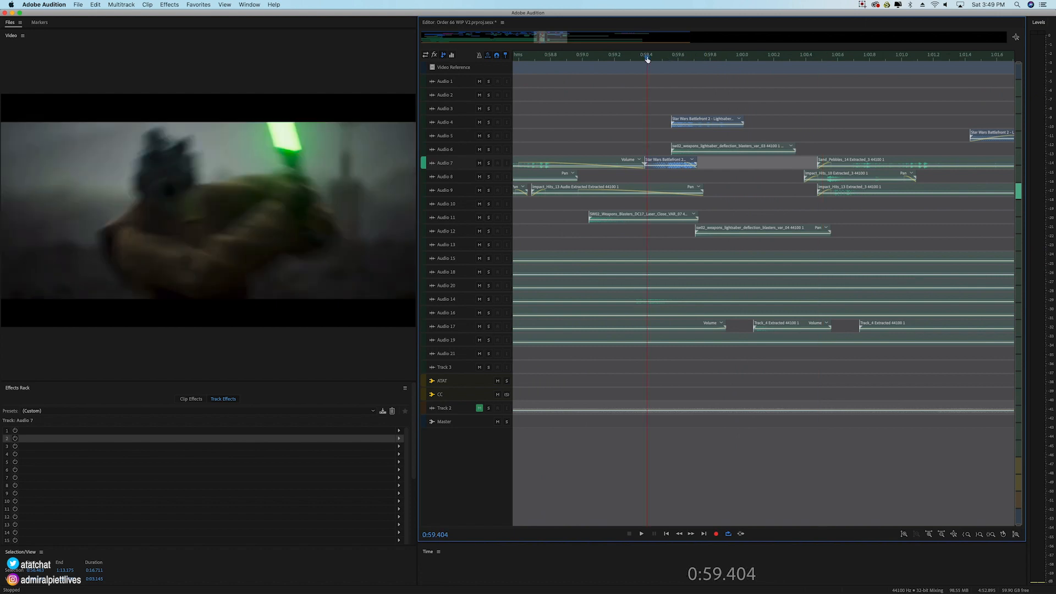
click(680, 166)
scroll(447, 168, up, 5)
key(space)
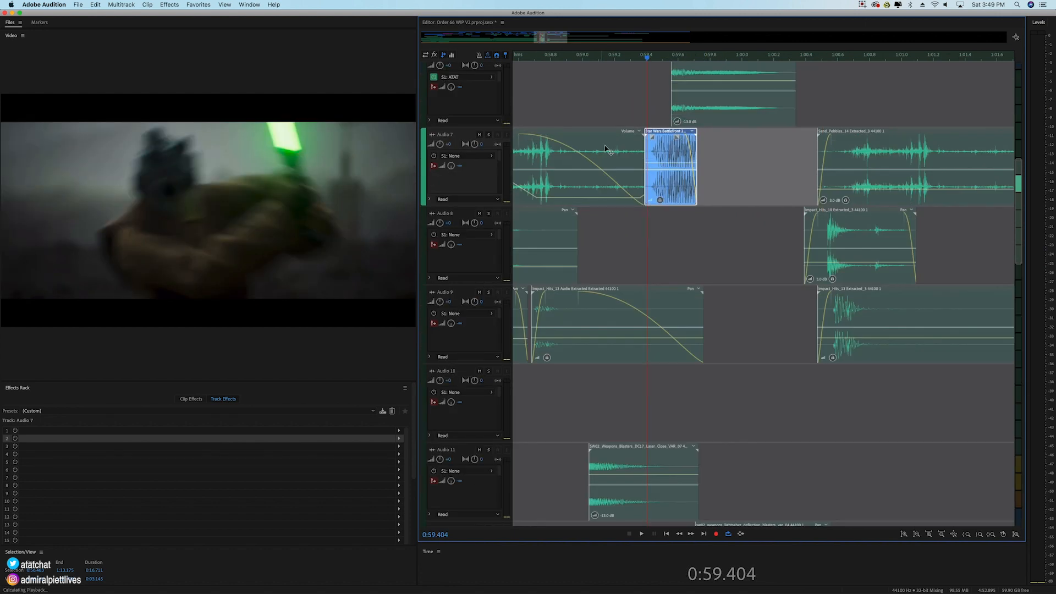
key(space)
Step: Replay the lightsaber strike around the Audio 7 clip from about 0:59.5 and again from about 0:59.3 to 1:01.227
click(659, 58)
key(space)
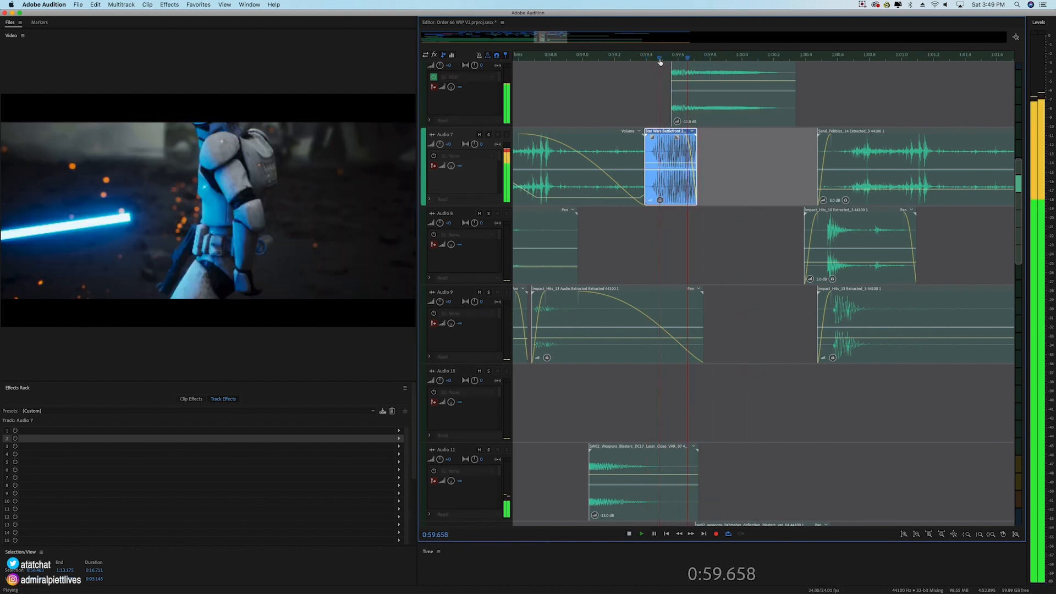
click(630, 58)
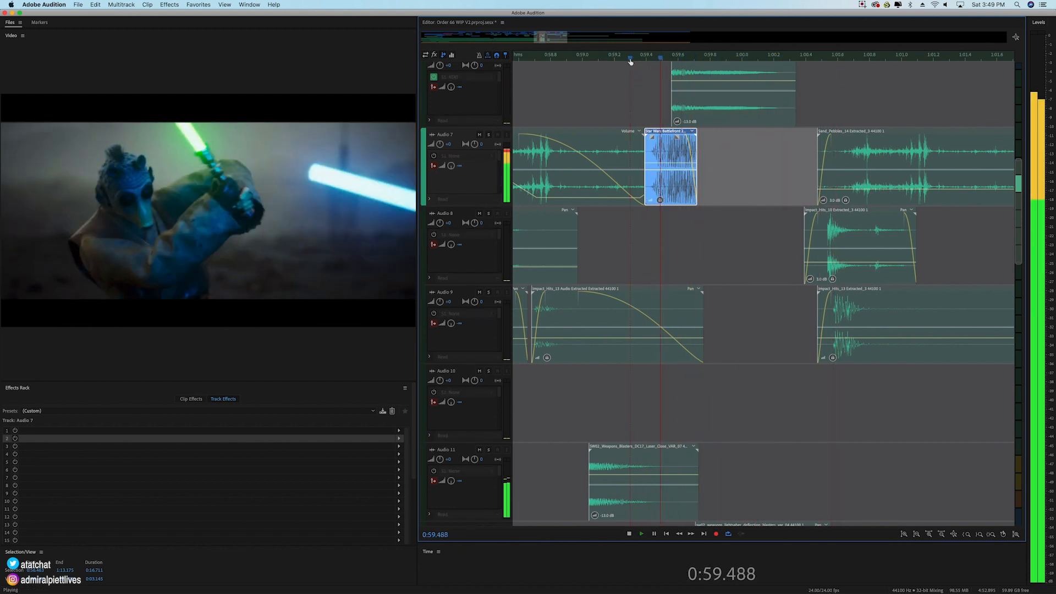
key(space)
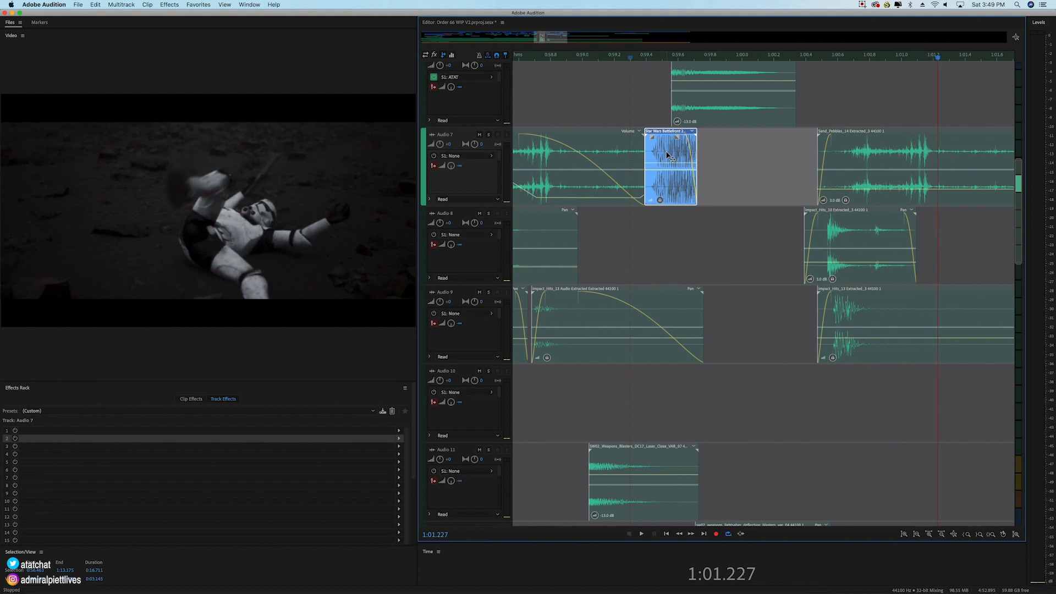
Step: Play the full mix from about 1:00.0 to 1:00.777 while viewing the lower tracks around Audio 17
scroll(728, 272, down, 6)
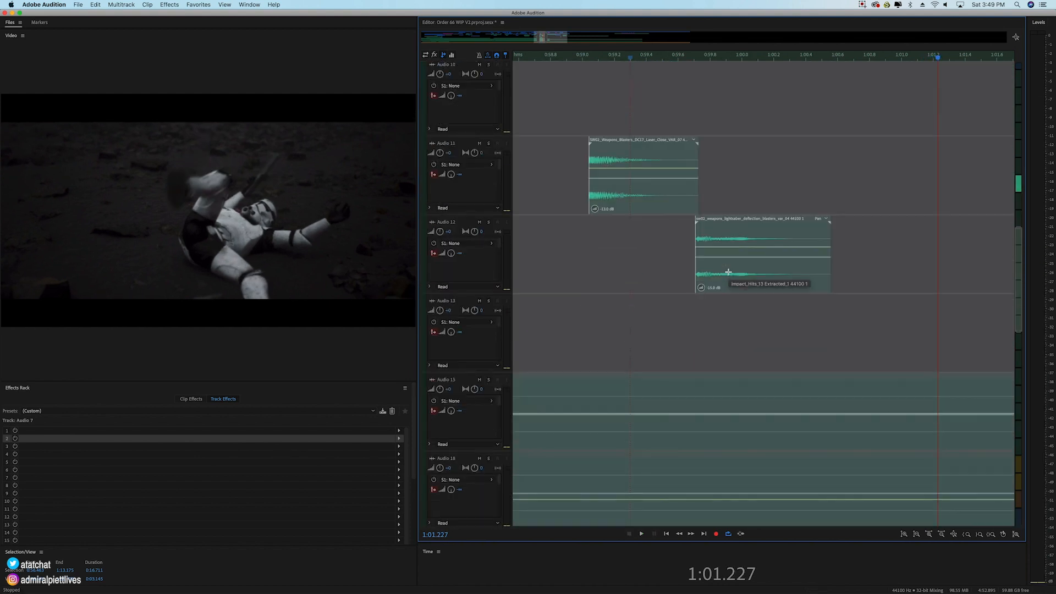
scroll(728, 274, down, 8)
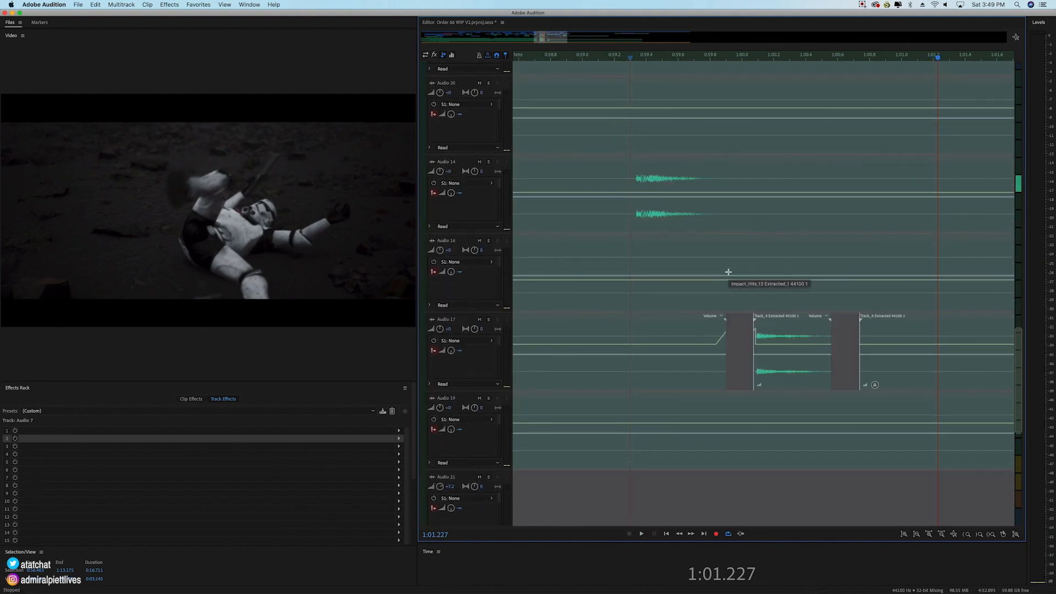
click(744, 57)
key(space)
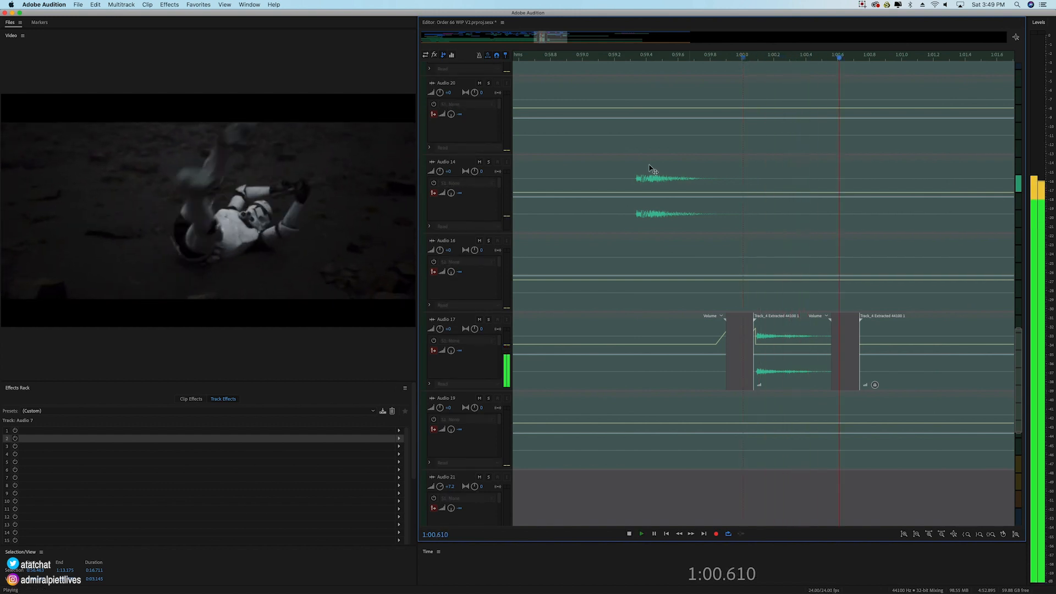
key(space)
Step: Solo Audio 17, play its short Track_4 clip from about 1:00.0, and clear the solo
click(488, 319)
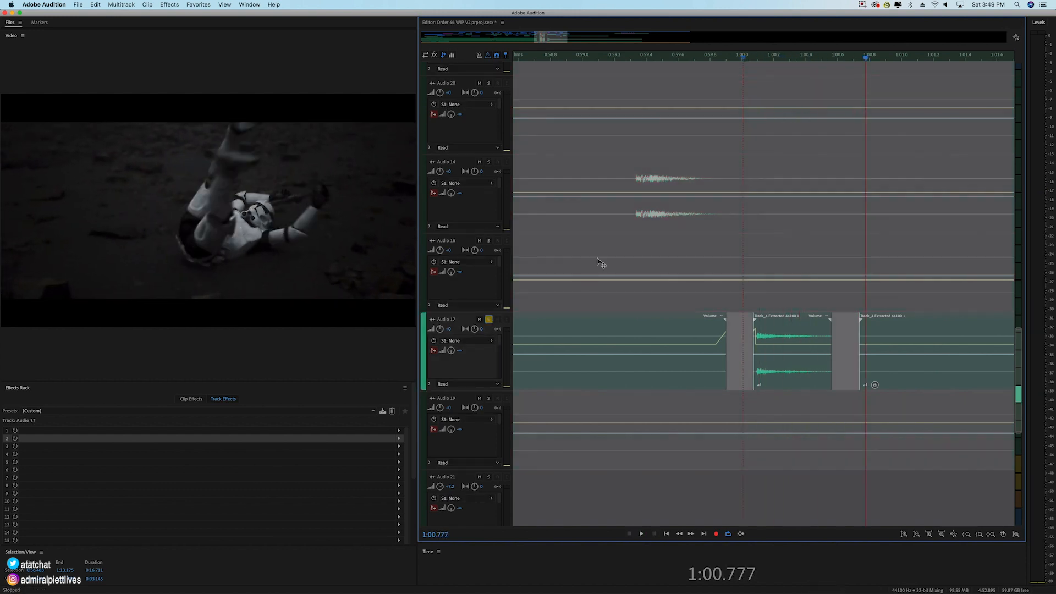
click(746, 57)
key(space)
key(space)
click(488, 320)
Step: Play the full mix from about 1:01.3 through the wide shot of the green lightsaber fighter
scroll(784, 71, down, 5)
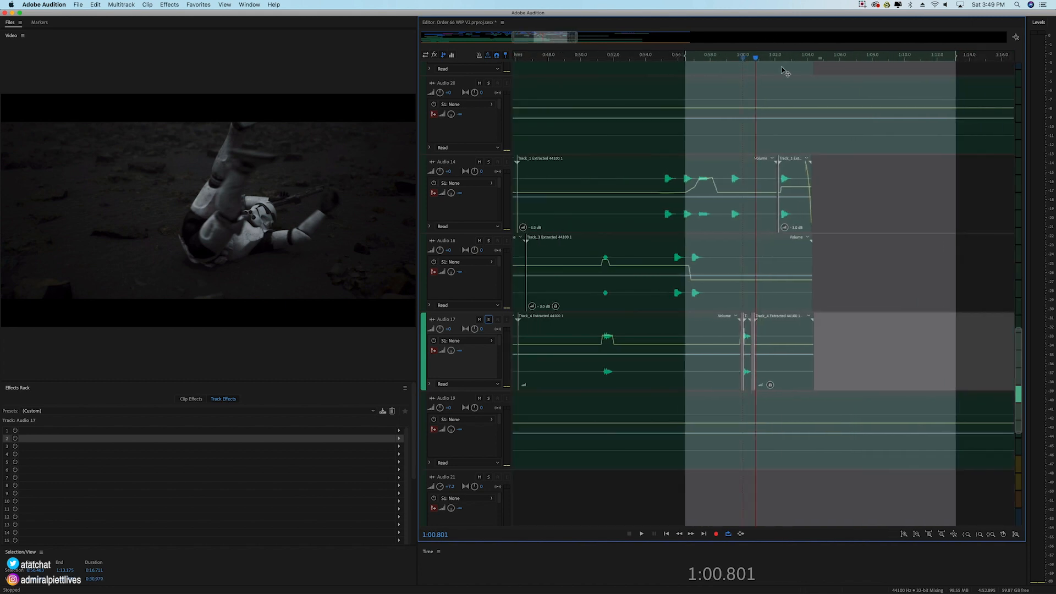
scroll(786, 72, up, 5)
scroll(462, 227, down, 5)
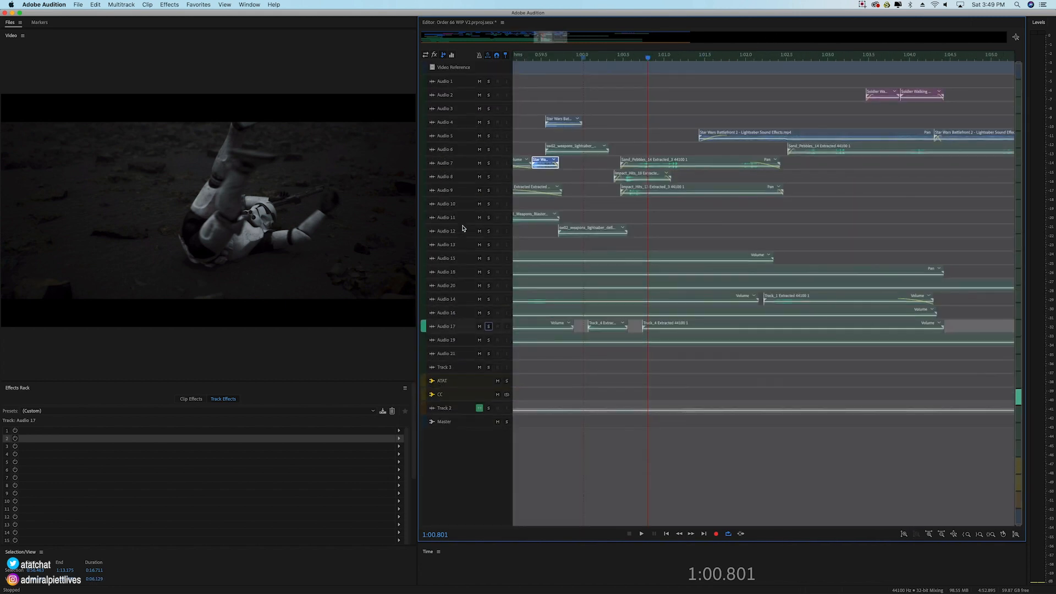
click(691, 59)
key(space)
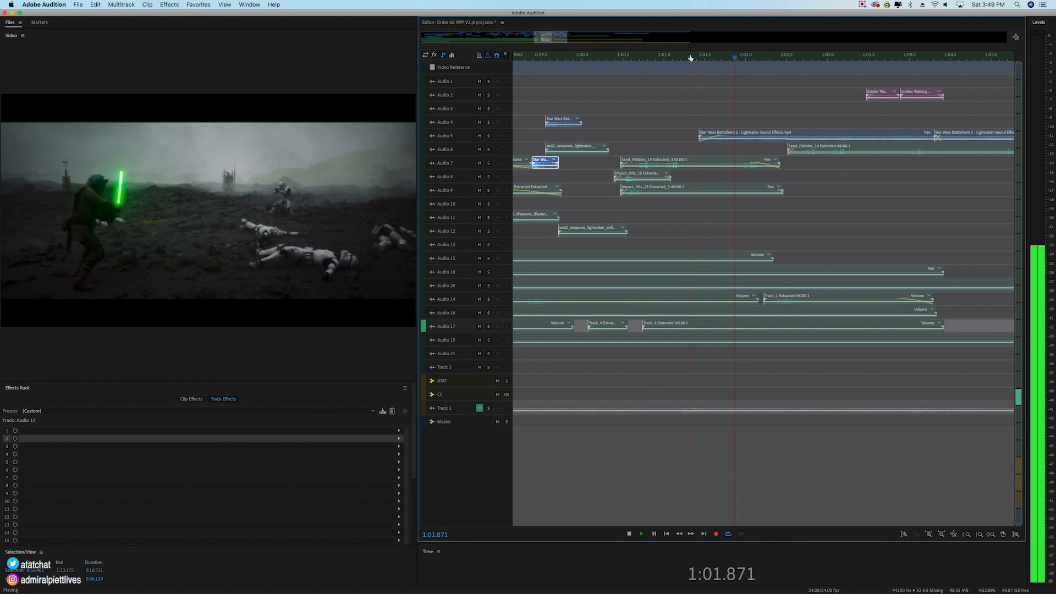
key(space)
Step: Play the clone trooper scene from 1:02.031 to 1:07.988, pausing at 1:02.704
click(748, 58)
key(space)
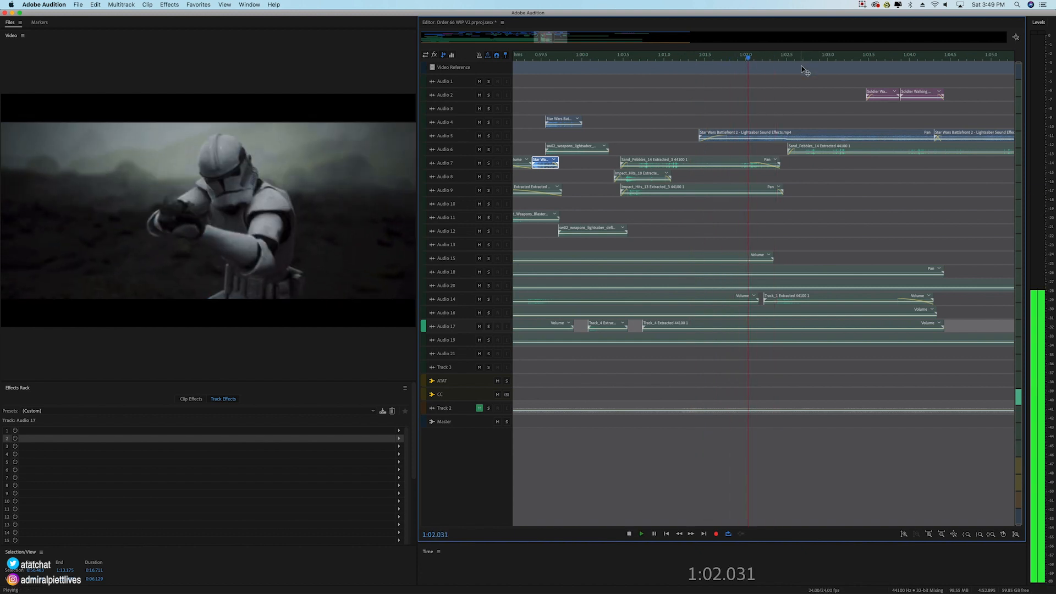
key(space)
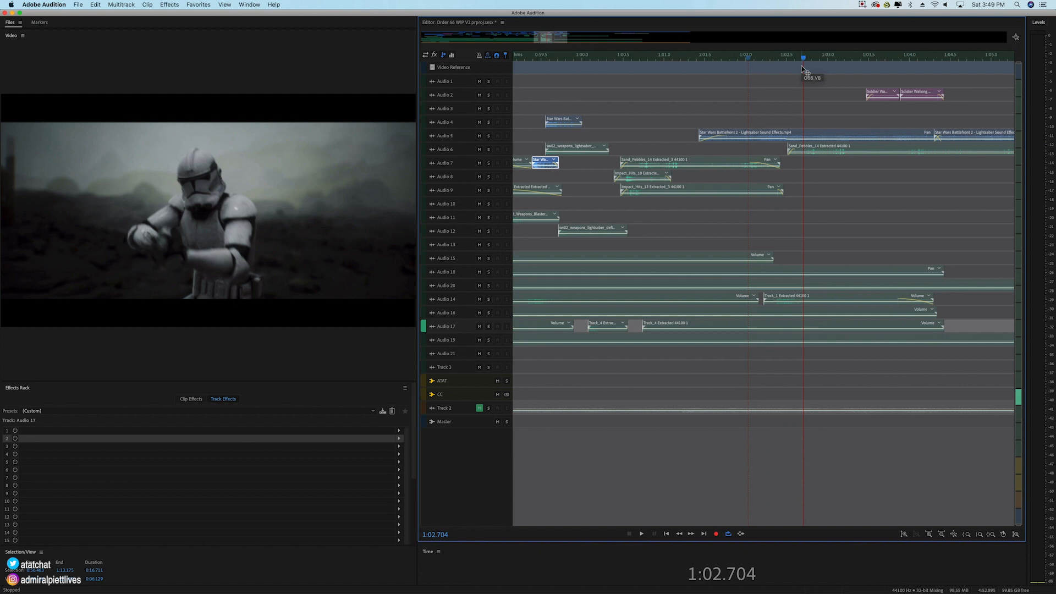
key(space)
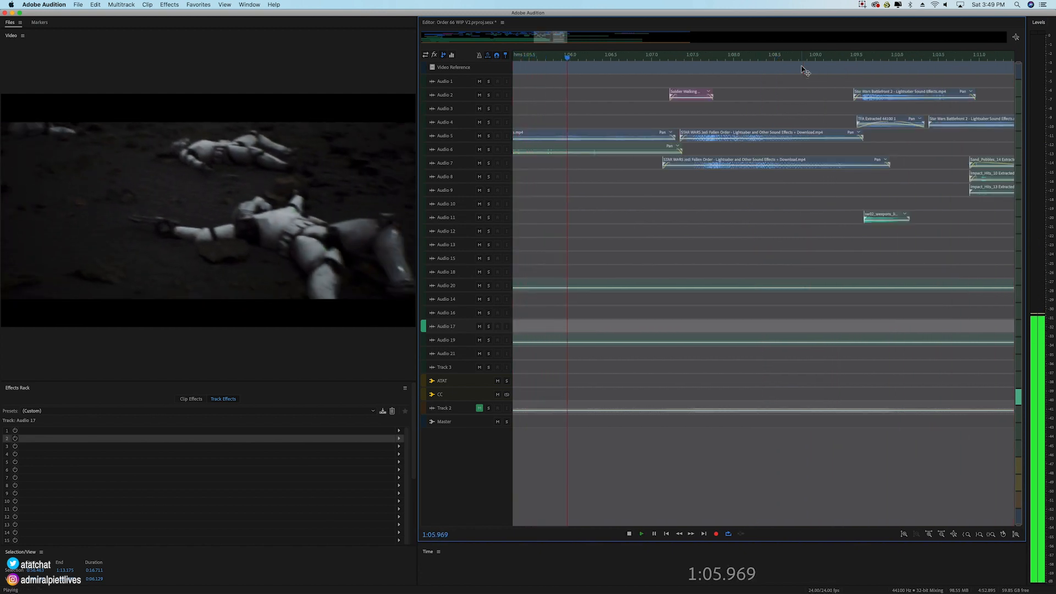
key(space)
Step: Select the two Jedi Fallen Order lightsaber clips on Audio 5 and Audio 7 and play from 1:07.145 to 1:09.547
drag(773, 122, 776, 174)
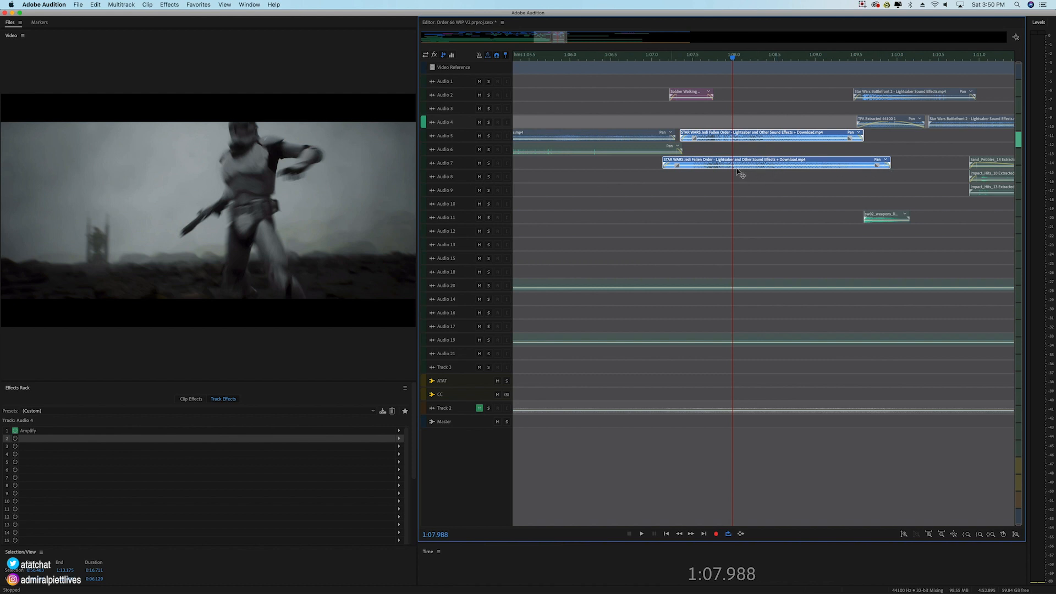
click(664, 60)
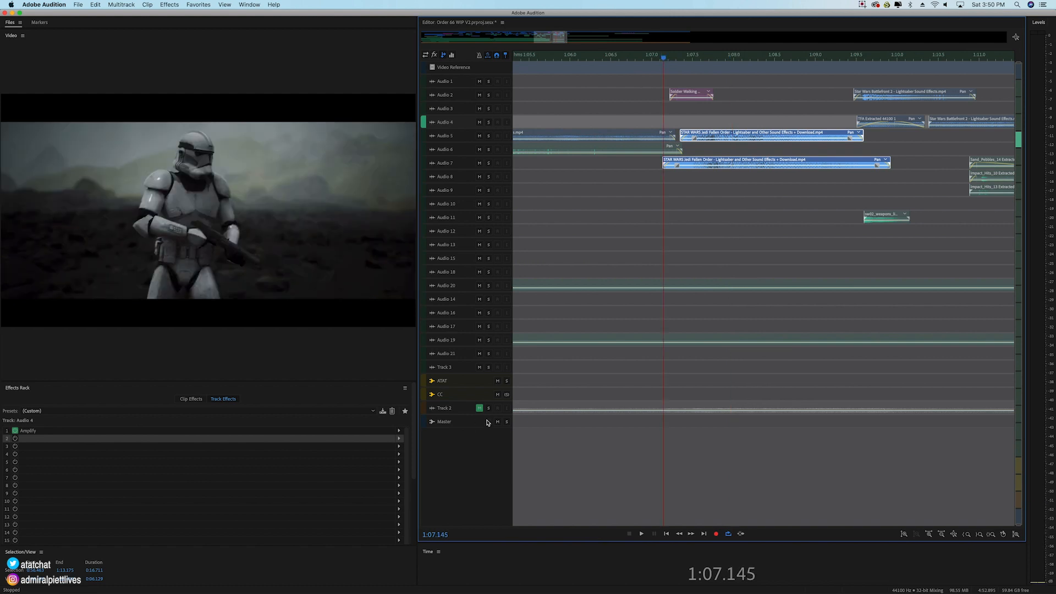
key(space)
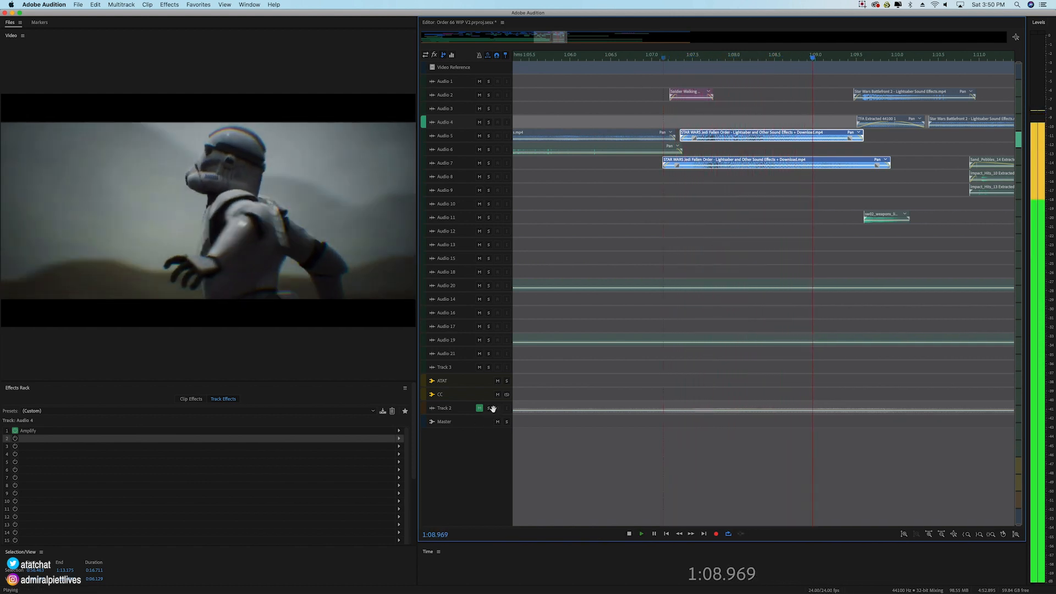
key(space)
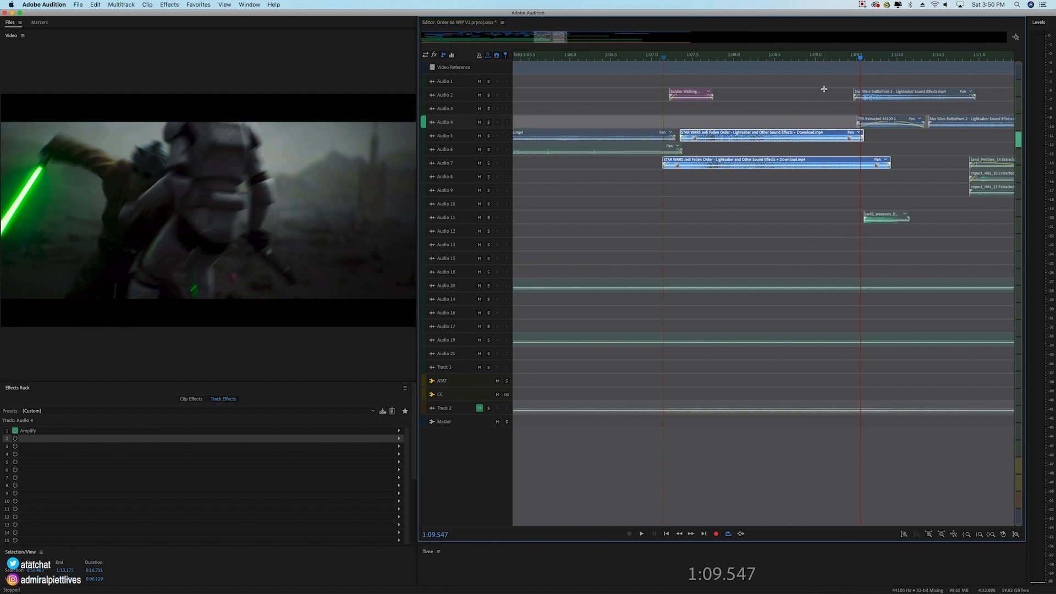
Step: Select the Battlefront 2 lightsaber clip on Audio 2, followed by the TFA Extracted clip on Audio 4
click(879, 99)
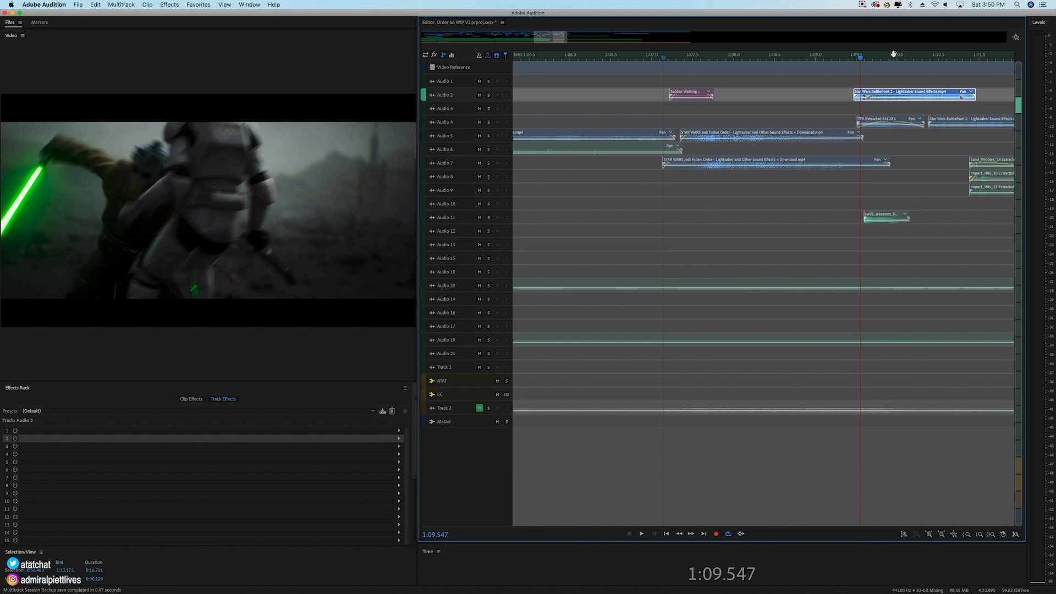
scroll(894, 54, up, 3)
click(889, 126)
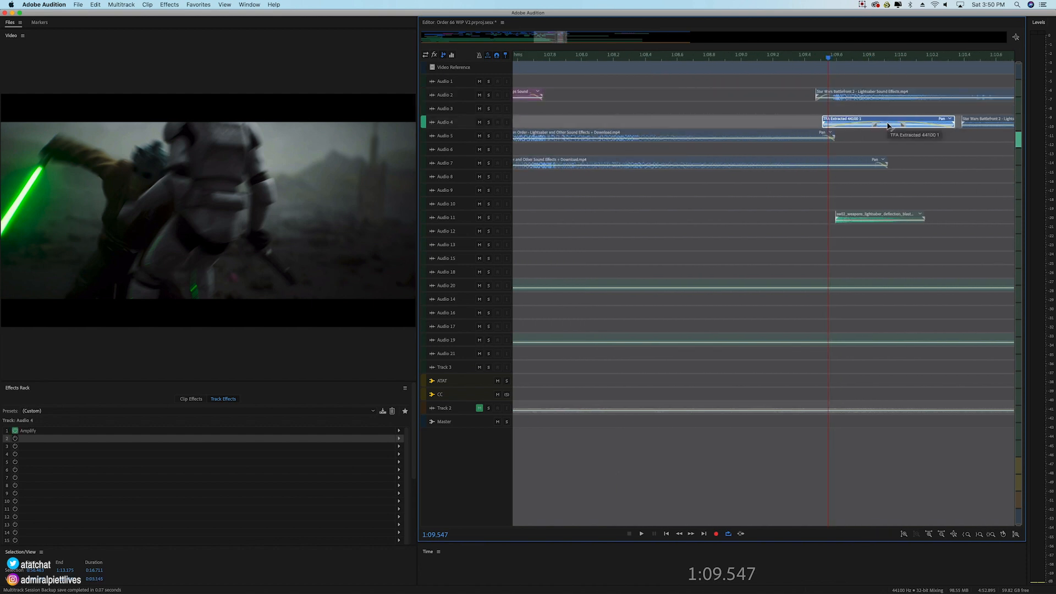
Step: Solo Audio 4 and play its lightsaber stab clips twice from about 1:09.5
scroll(479, 142, up, 5)
click(489, 113)
click(822, 64)
key(space)
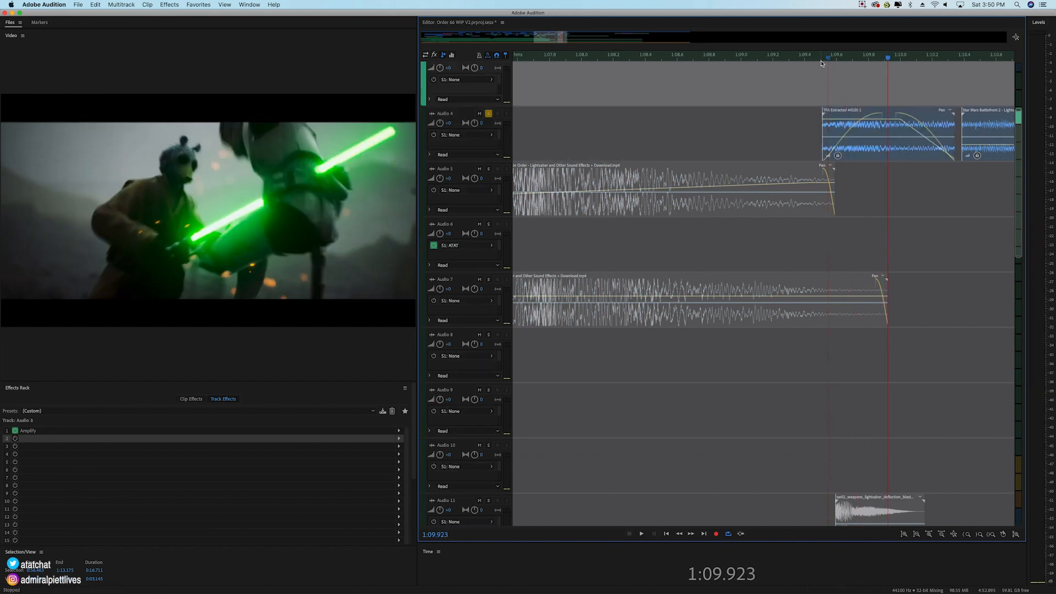
click(816, 57)
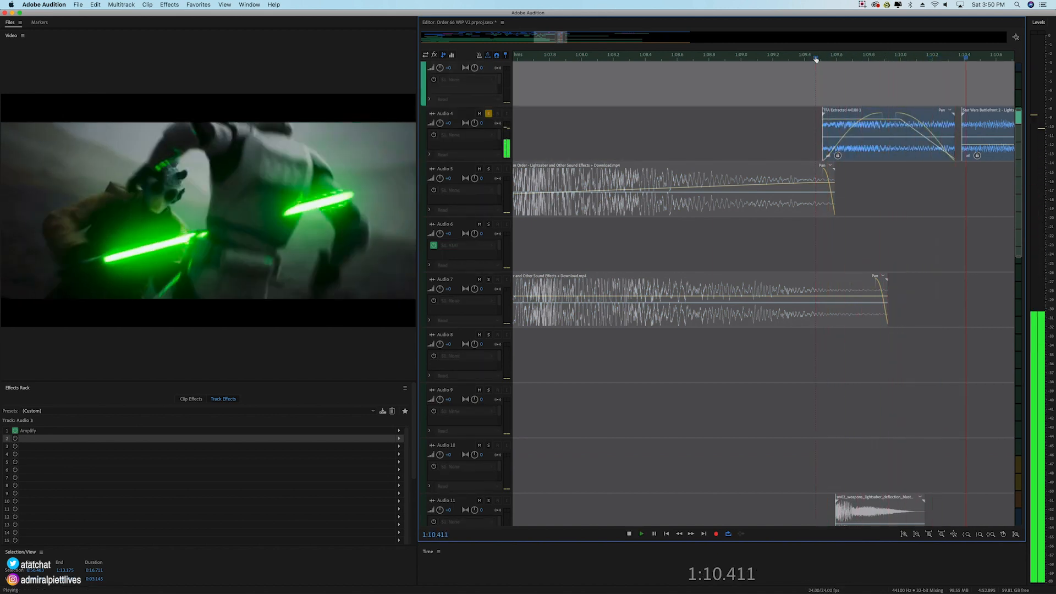
key(space)
Step: Scrub the video to 1:09.919, add Audio 11 to the solo, and play the stab through to 1:10.199
click(875, 58)
drag(877, 59, 888, 59)
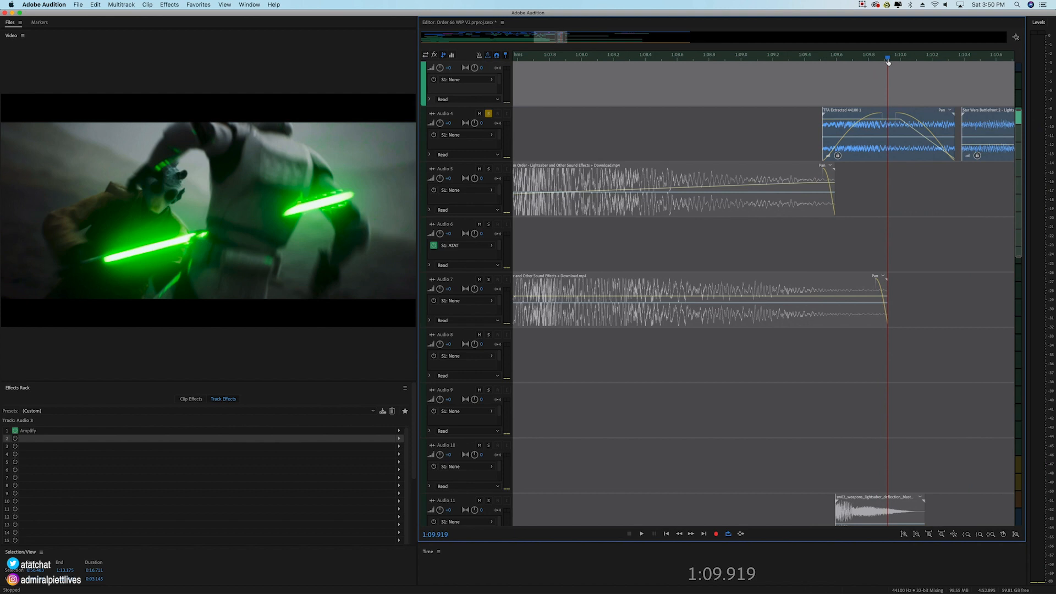
scroll(547, 323, down, 2)
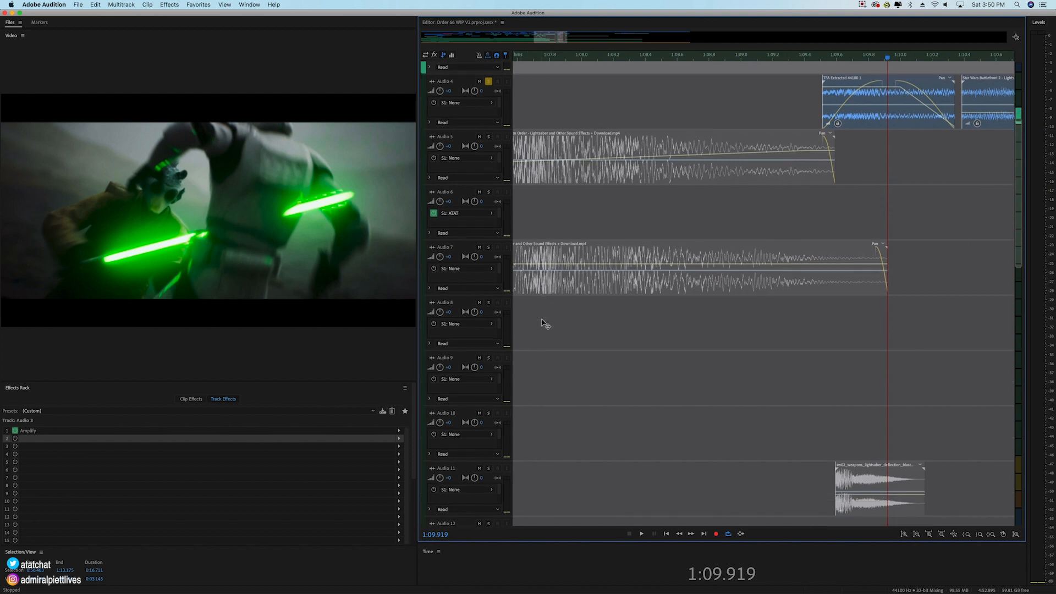
click(489, 470)
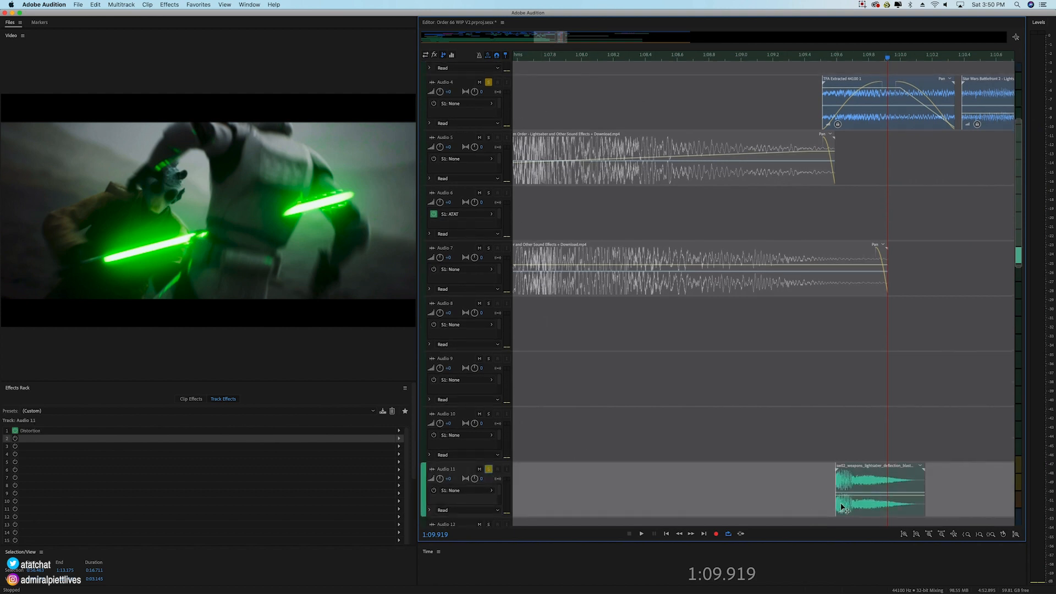
key(space)
key(space)
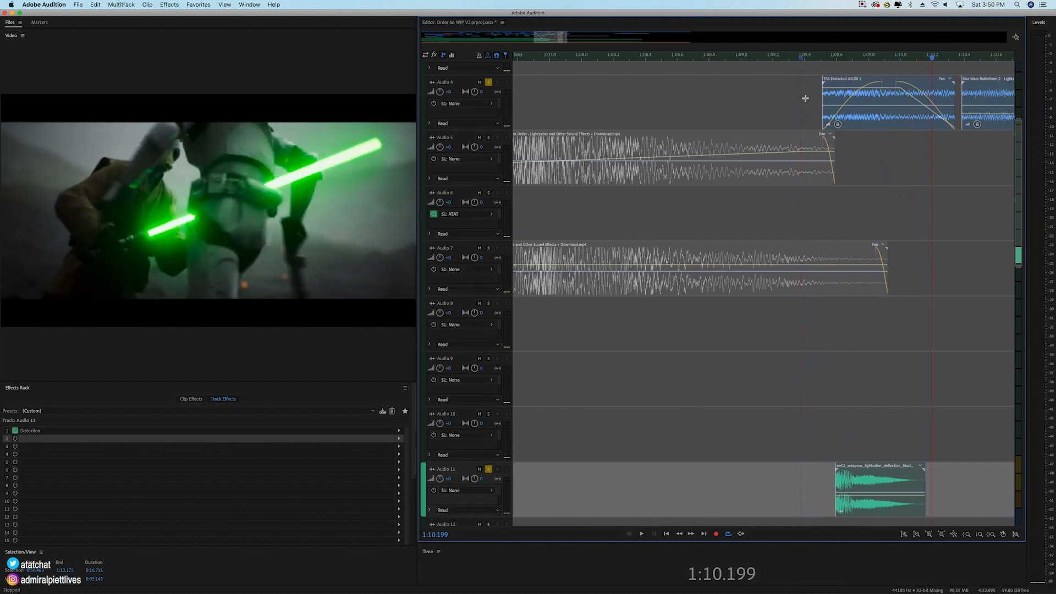
Step: Select the lightsaber deflection clip on Audio 11, solo Audio 2 as well, and play from about 1:09.4 to 1:10.635
scroll(875, 449, down, 2)
click(874, 449)
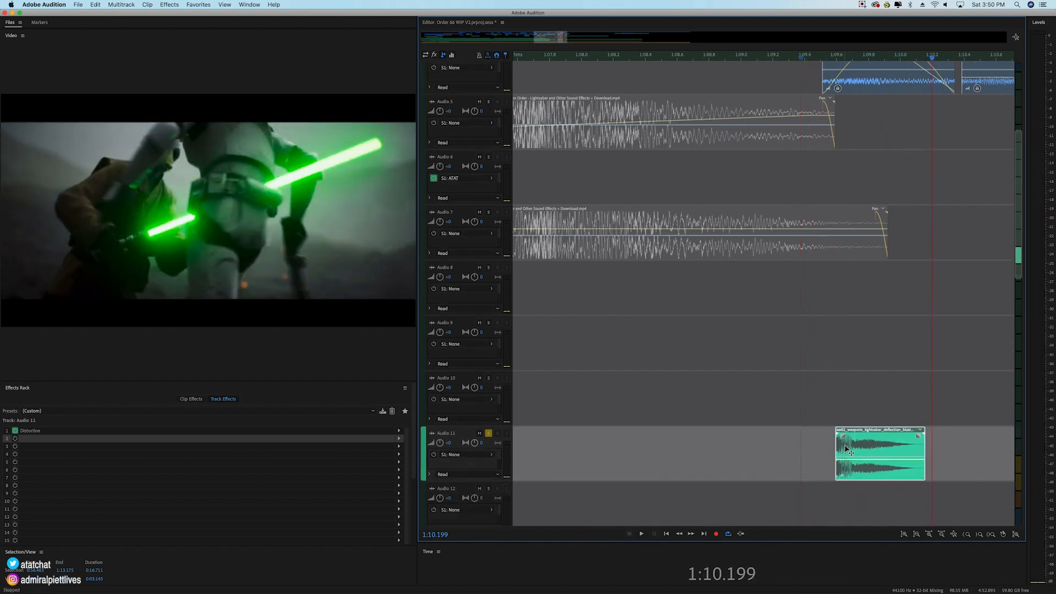
scroll(812, 66, up, 6)
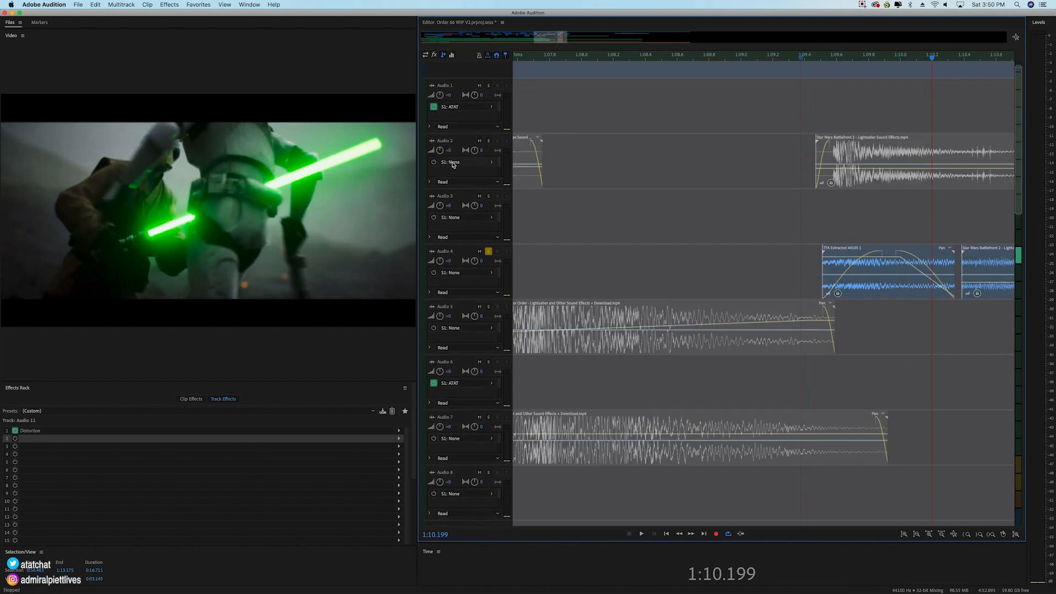
click(489, 140)
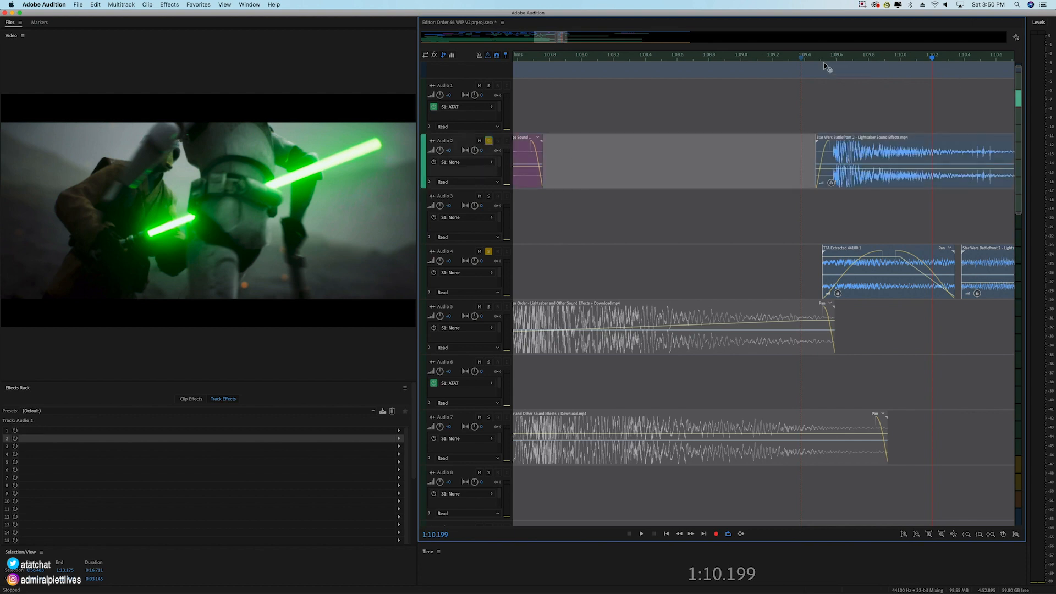
click(806, 58)
key(space)
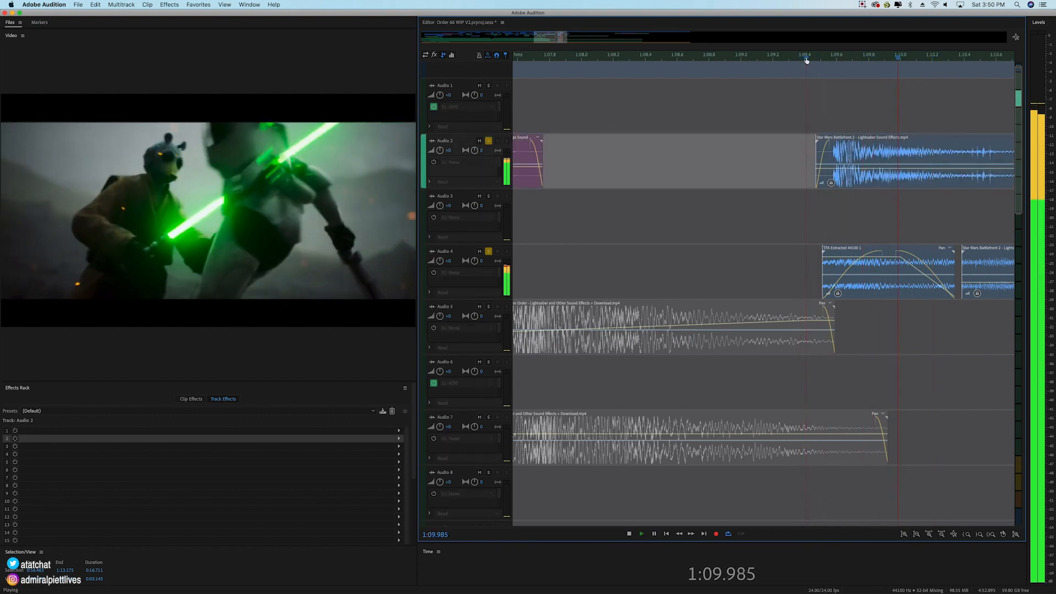
key(space)
scroll(809, 72, down, 2)
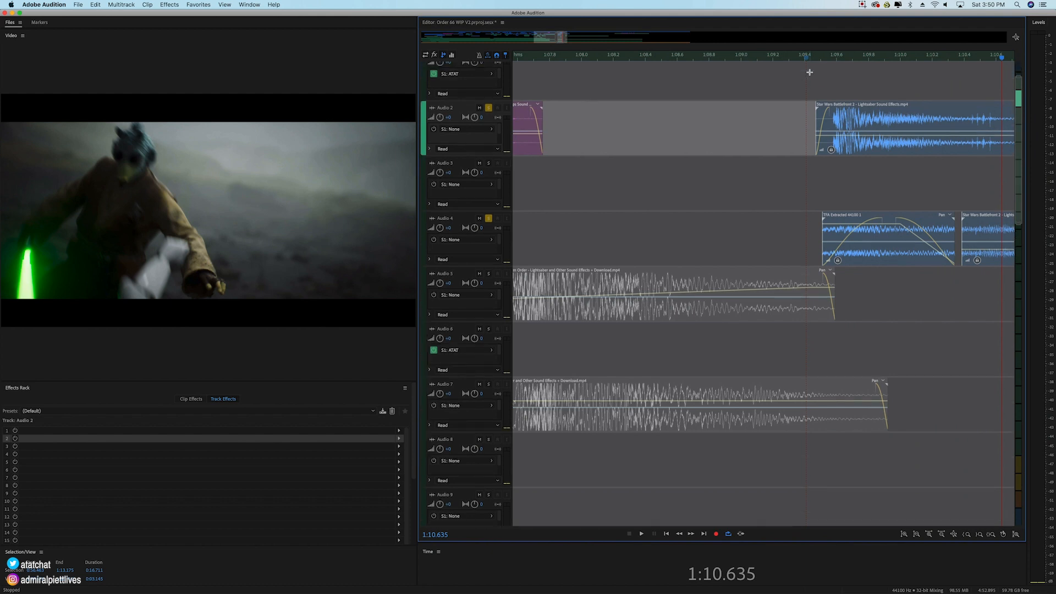
scroll(825, 60, down, 5)
scroll(822, 175, down, 8)
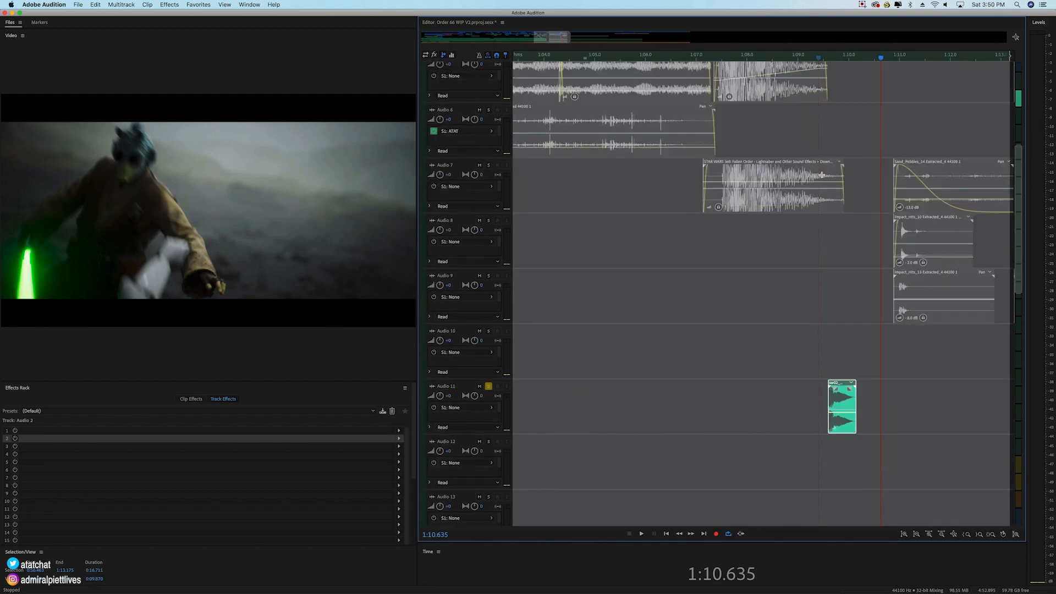
scroll(822, 175, down, 10)
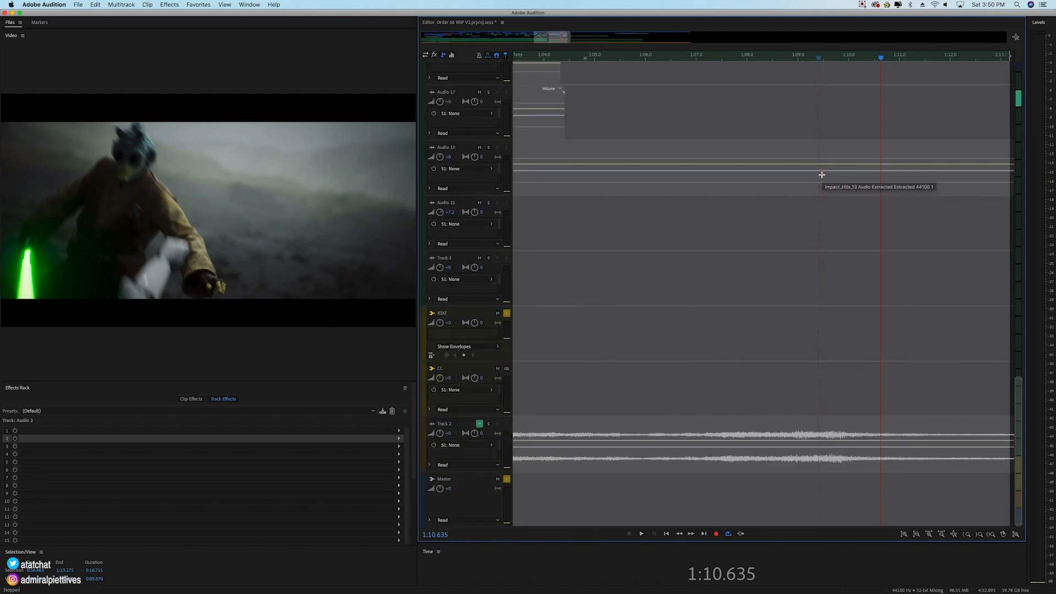
scroll(897, 338, up, 14)
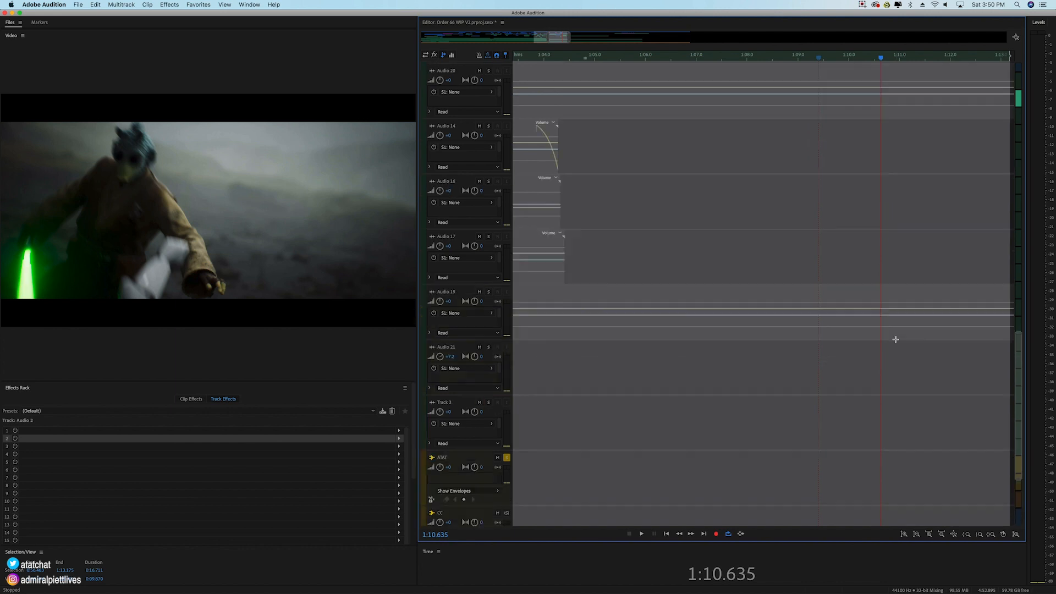
Step: Add Audio 5 to the solo and play the lightsaber stab from 1:09.060, followed by a replay from about 1:09.2
scroll(899, 345, up, 4)
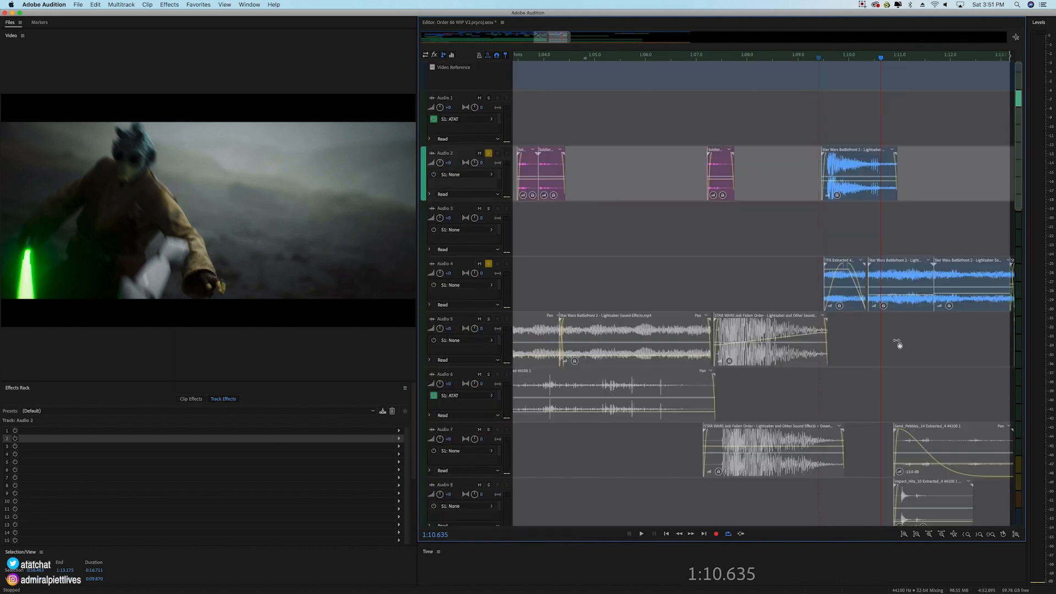
click(802, 58)
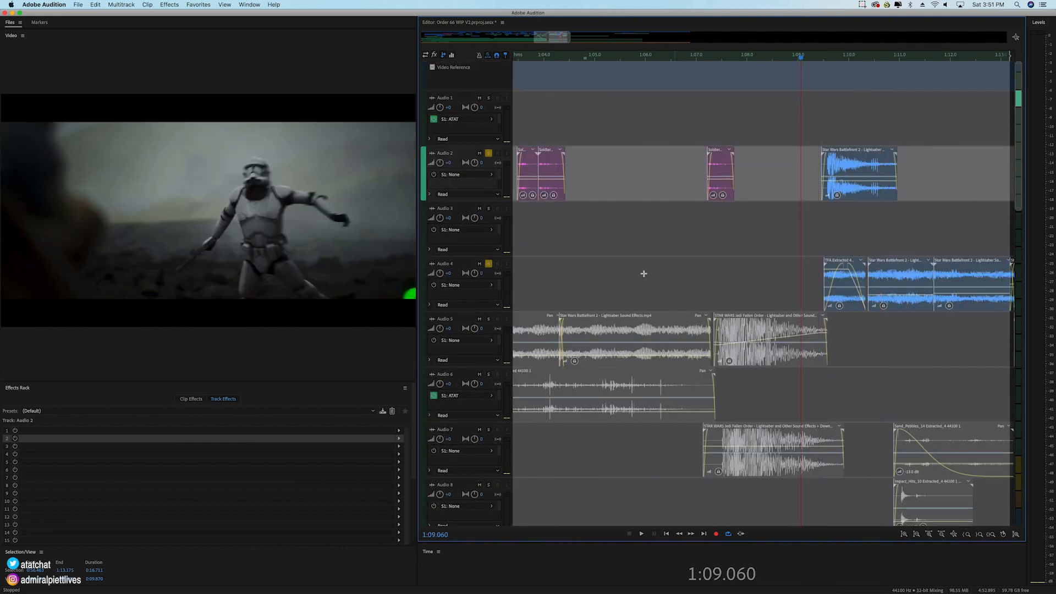
click(498, 325)
key(space)
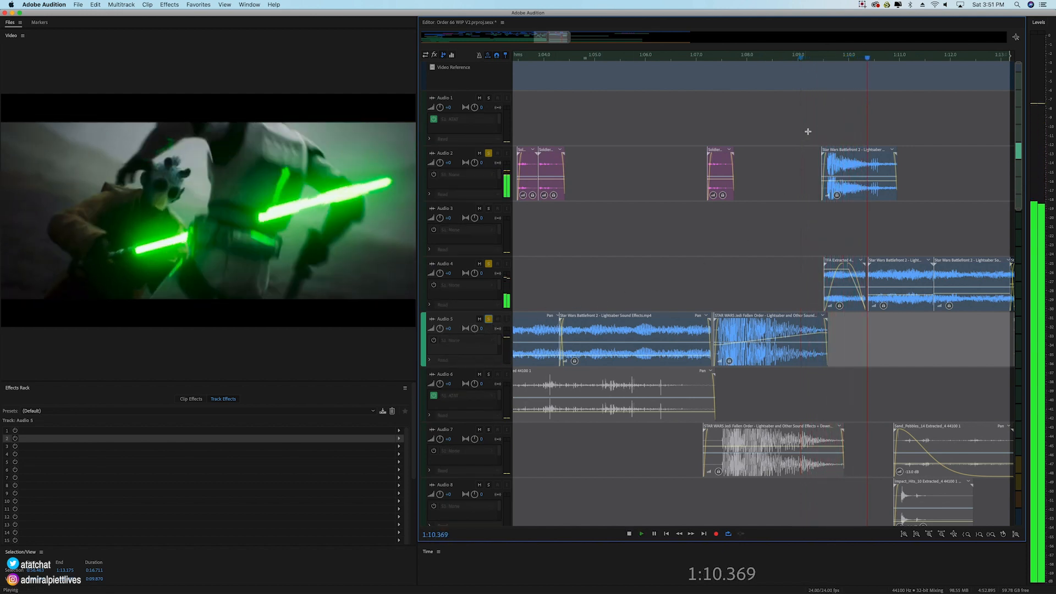
key(space)
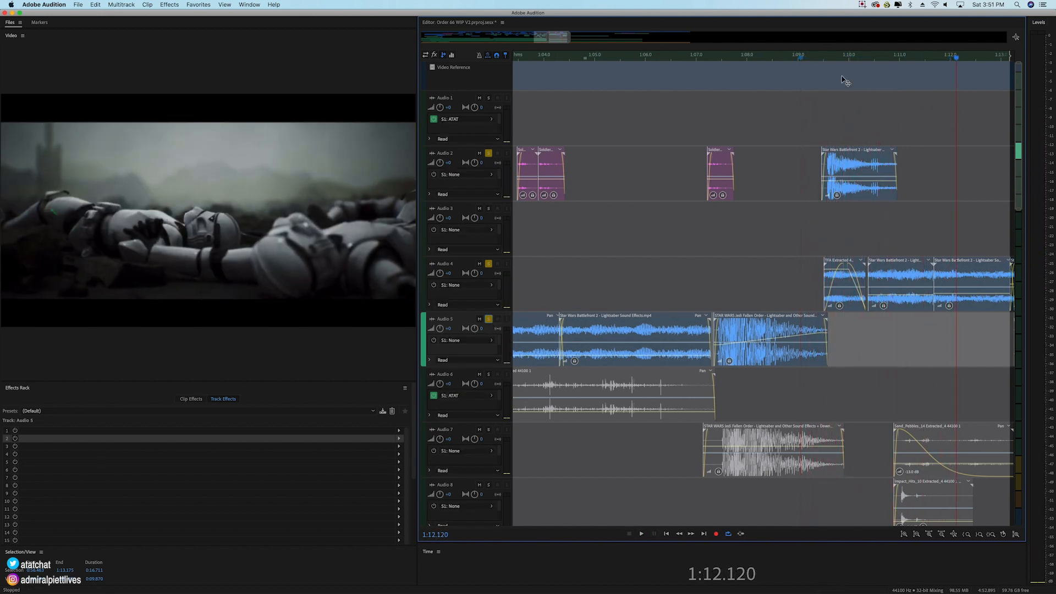
click(810, 55)
key(space)
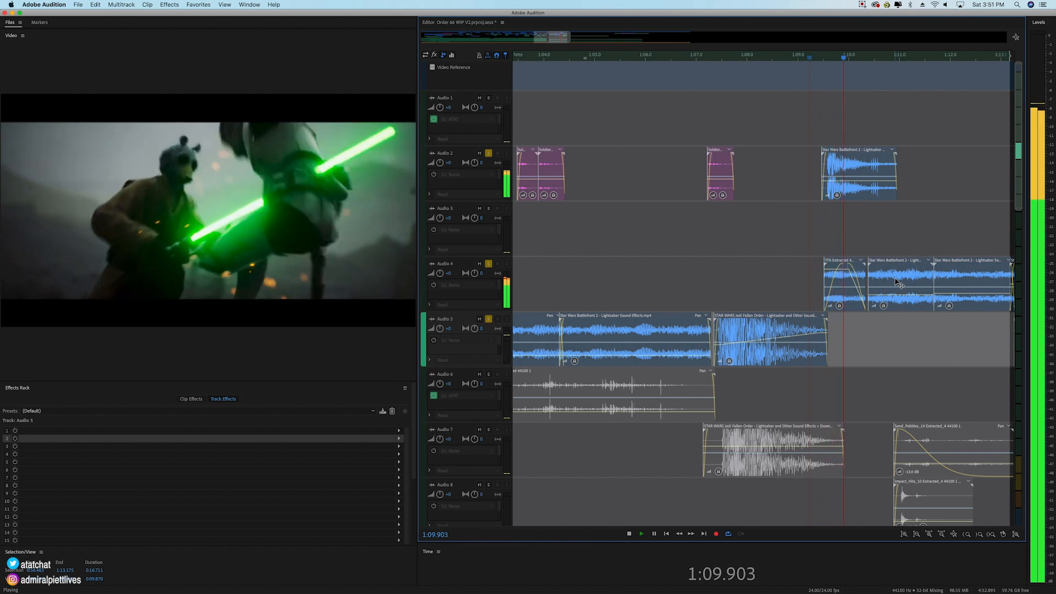
Step: Unlock the Battlefront 2 lightsaber clip after the TFA Extracted clip on Audio 4 and move it to Audio 5
click(895, 283)
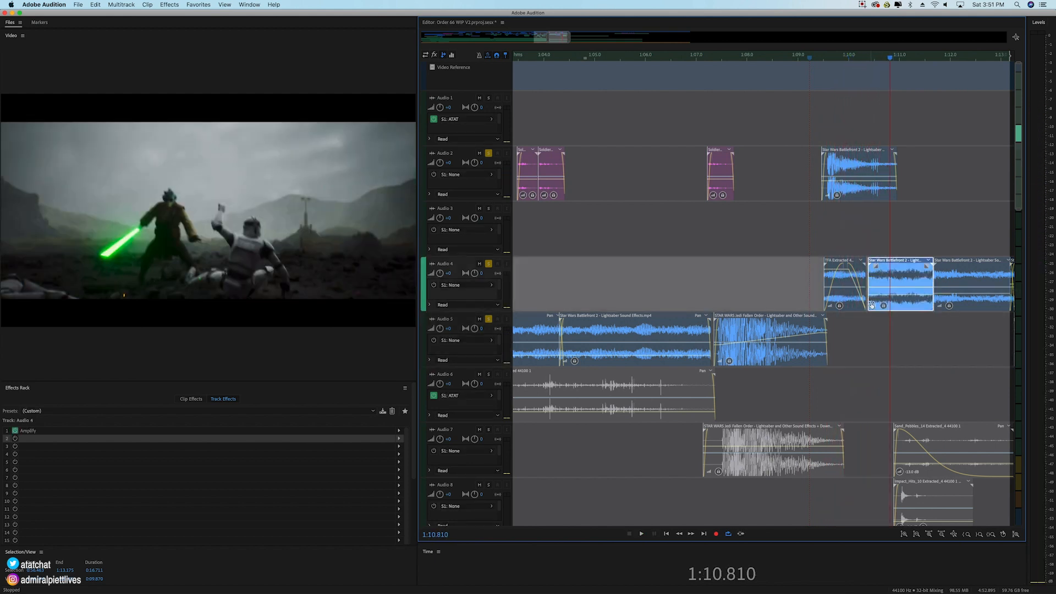
right_click(905, 312)
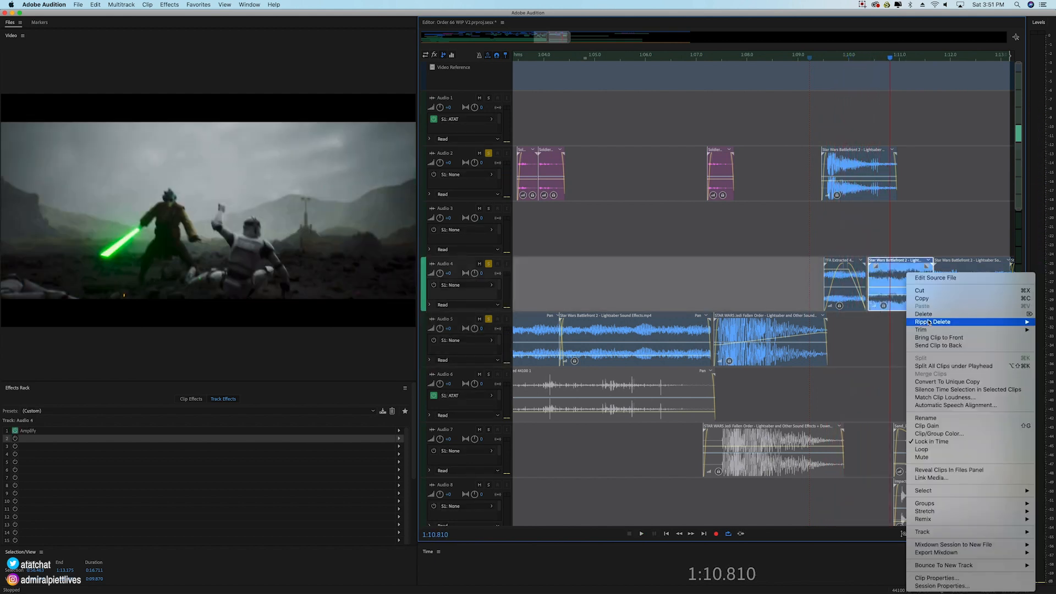
click(932, 442)
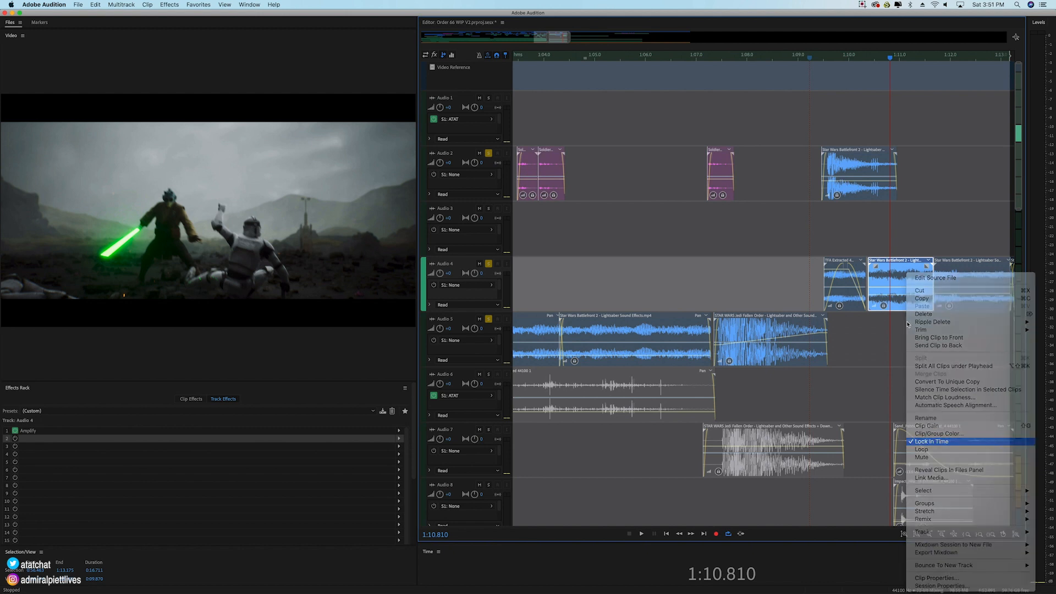
drag(900, 302, 857, 336)
Step: Extend the moved Audio 5 clip to span about 1:10.0 to 1:12.0 and fade it in and out
drag(935, 334, 943, 335)
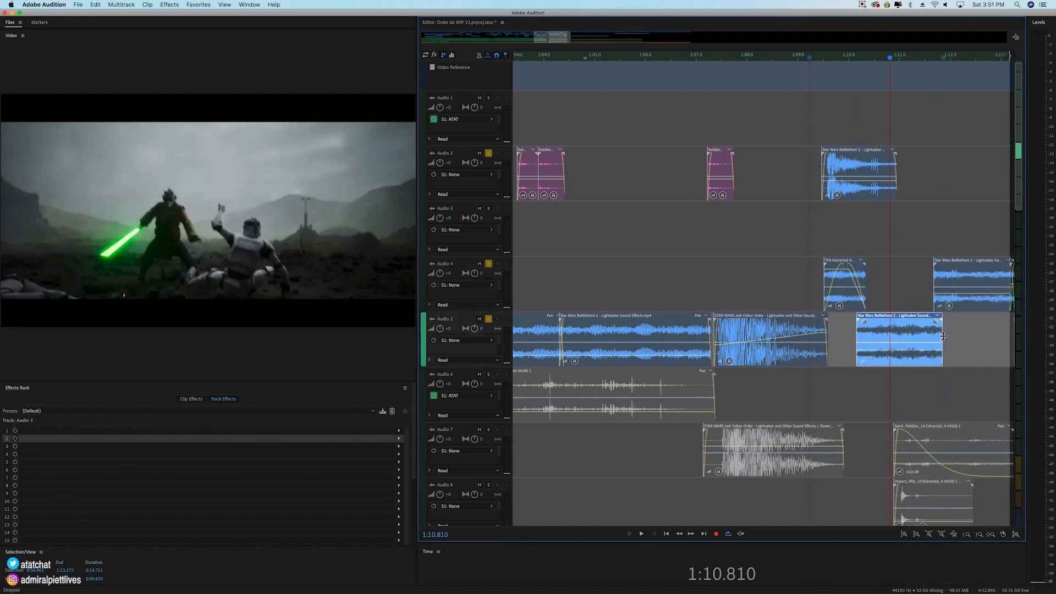
drag(857, 336, 870, 323)
click(951, 328)
drag(941, 329, 949, 329)
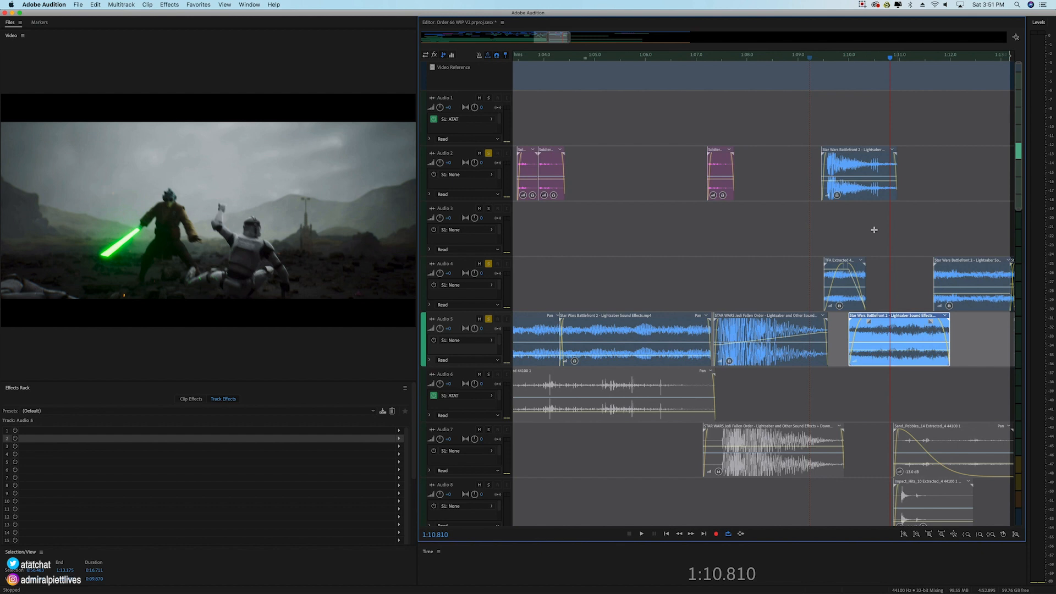
Step: Play the soloed tracks from 1:09.783 to 1:12.144 to check the moved lightsaber clip
click(839, 57)
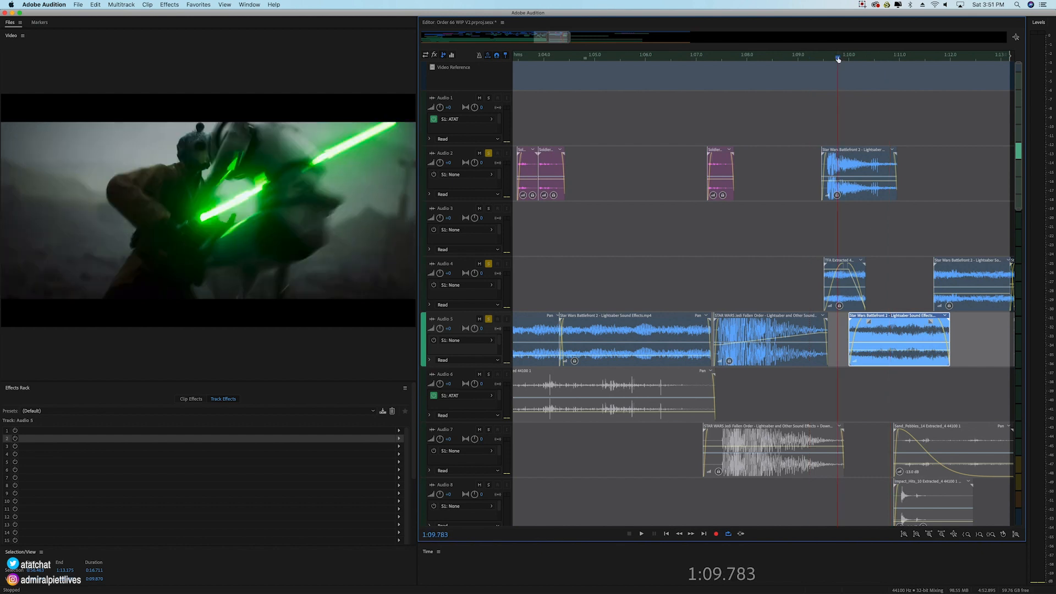
key(space)
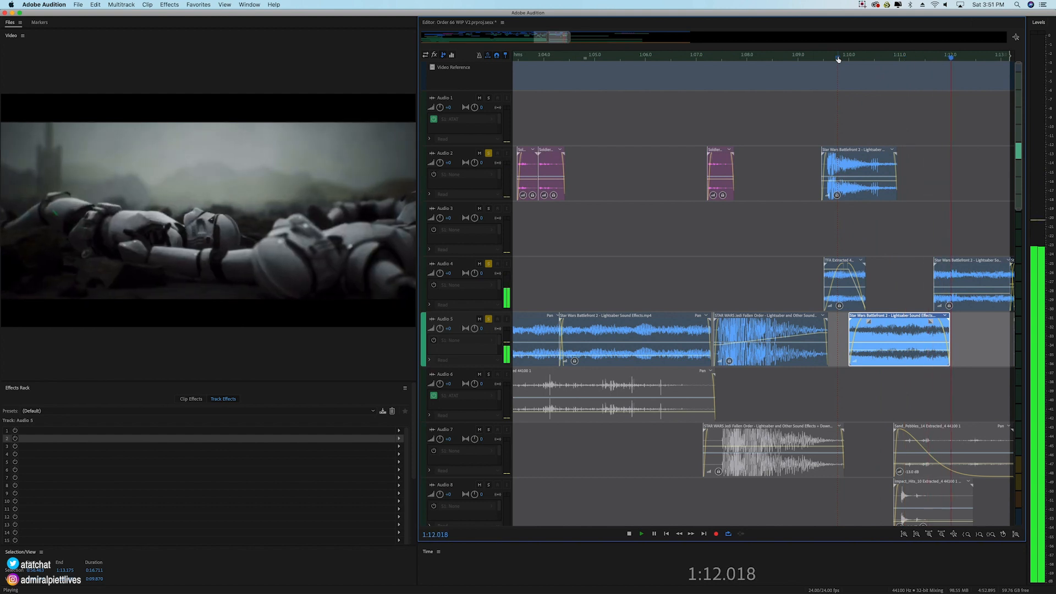
key(space)
Step: Fade in the Audio 4 lightsaber clip at about 1:11.7, replay from about 1:09.3, and reselect the moved clip on Audio 5
click(964, 276)
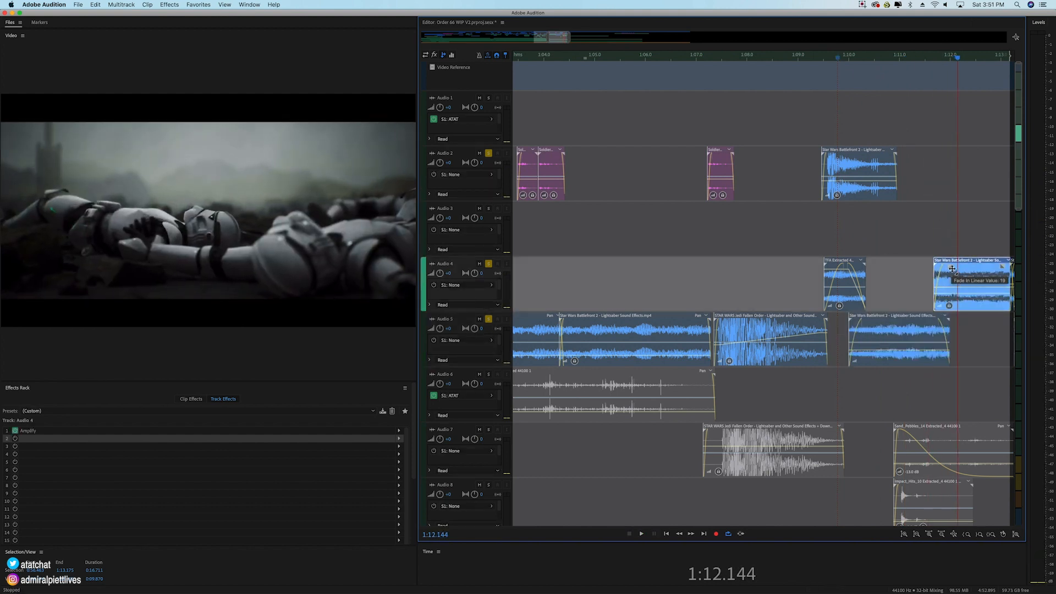
key(space)
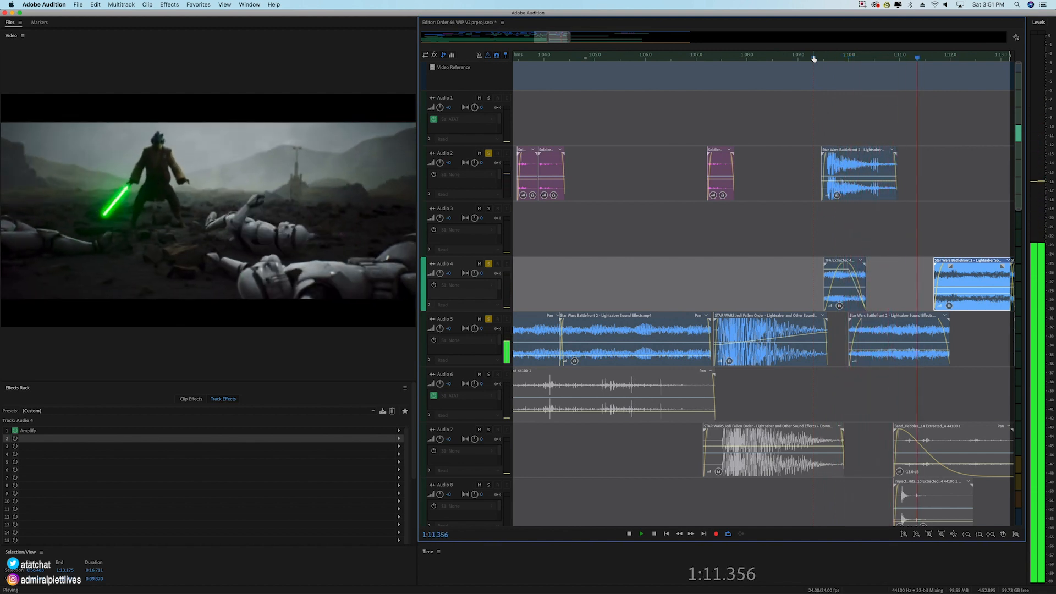
key(space)
click(900, 332)
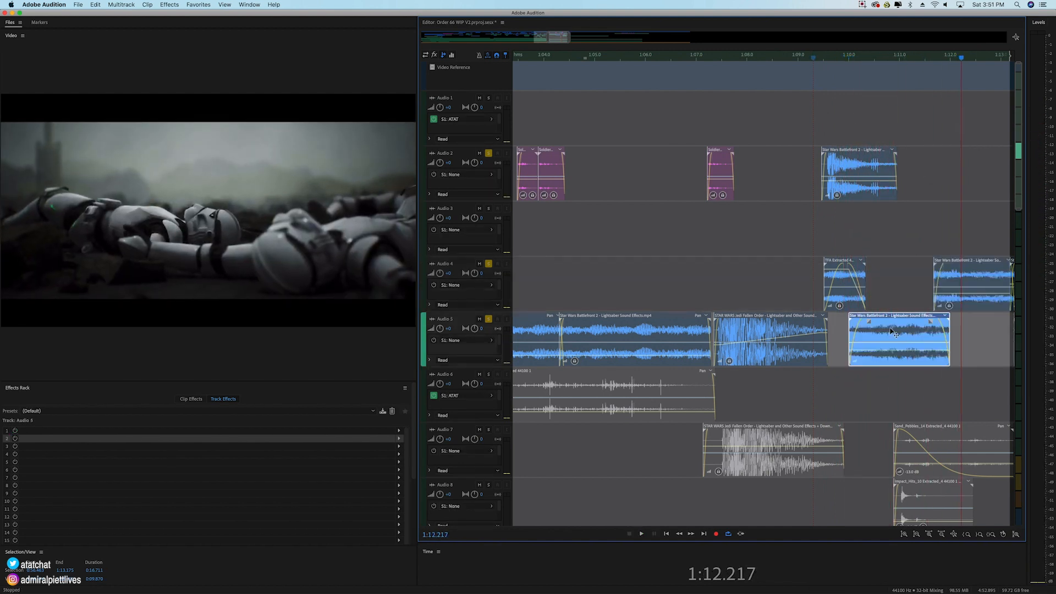
mouse_move(868, 321)
mouse_down()
mouse_move(892, 324)
mouse_move(868, 315)
mouse_move(877, 360)
mouse_move(869, 320)
mouse_up()
Step: Browse the VST and VST3 plug-ins available for Audio 5's first effect slot, including the iZotope list, without adding any
scroll(884, 66, down, 1)
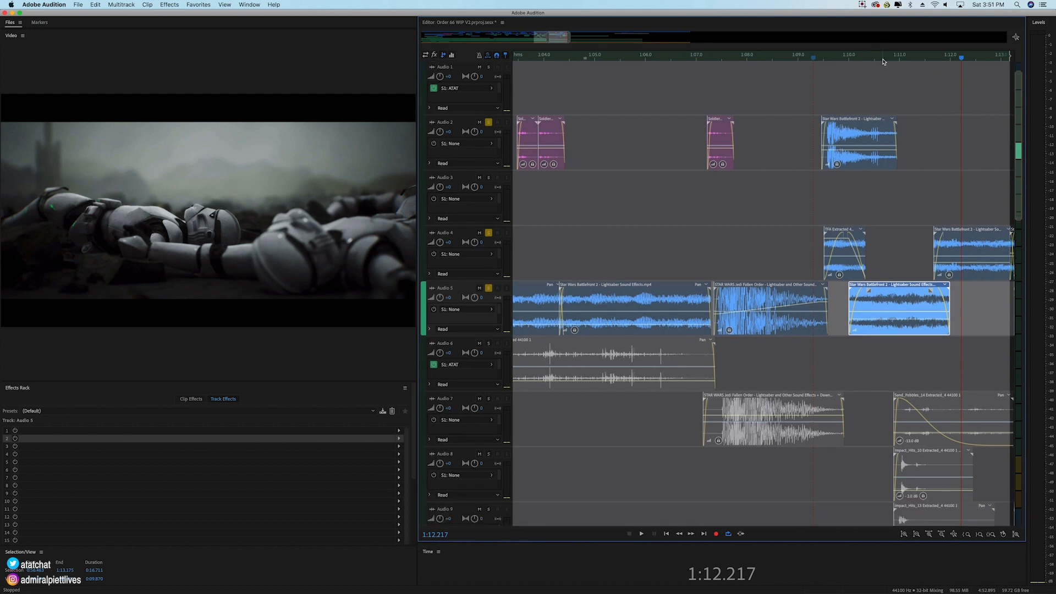
scroll(885, 61, down, 2)
click(401, 432)
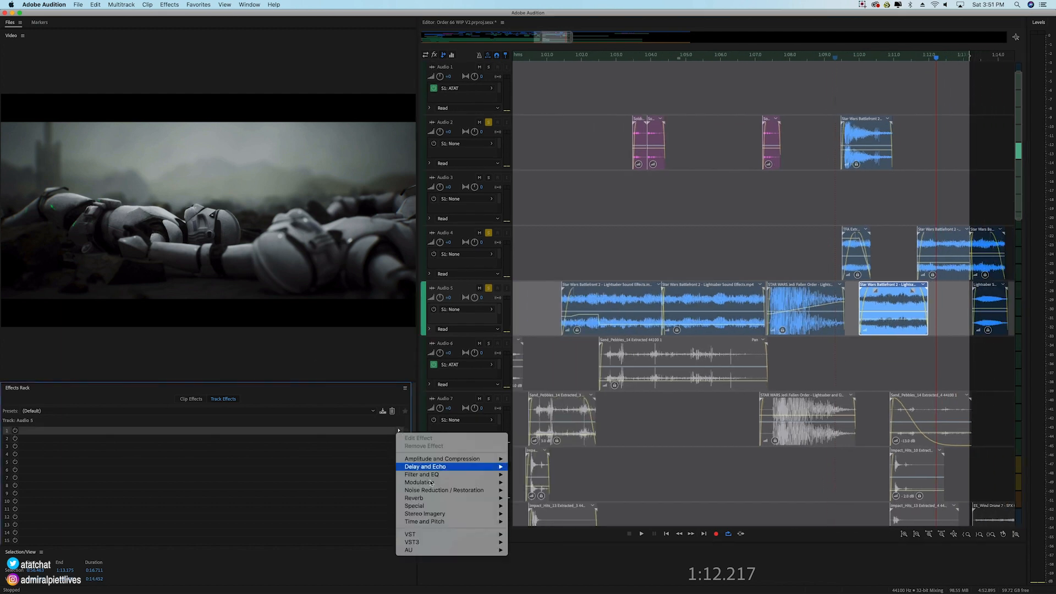
mouse_move(443, 543)
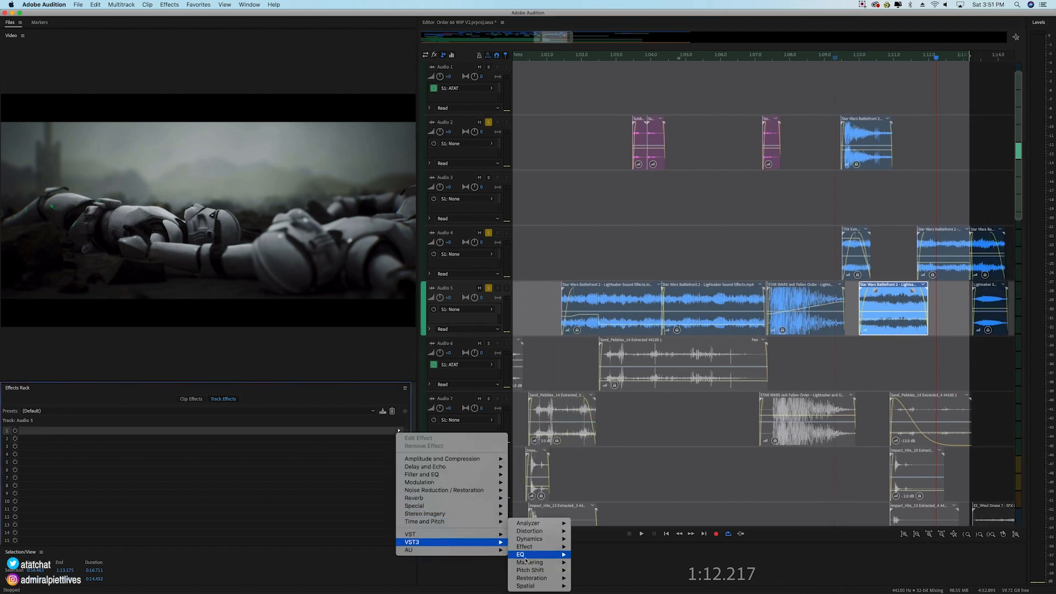
mouse_move(477, 539)
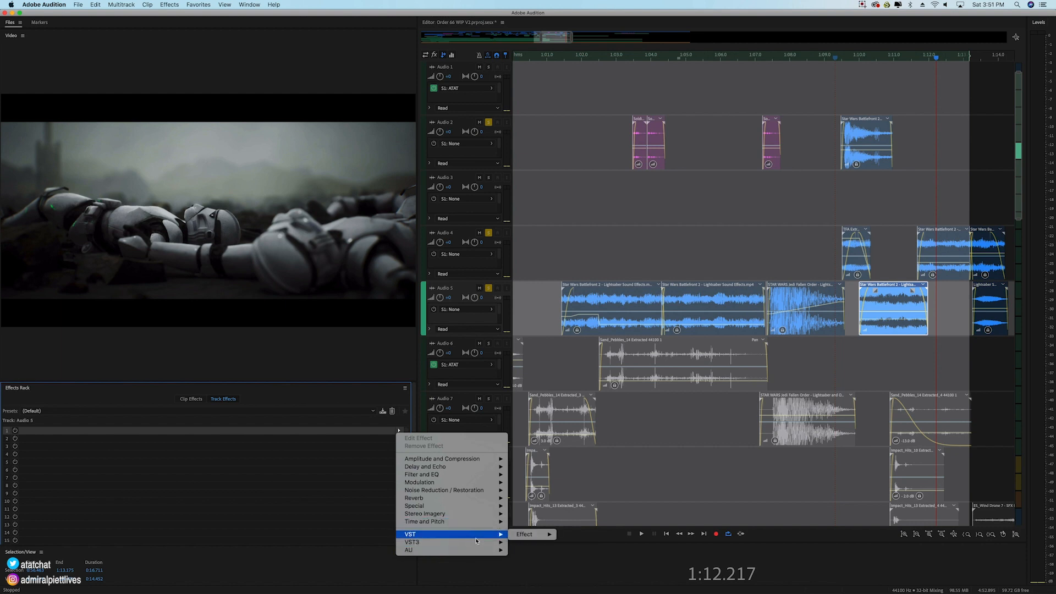
mouse_move(542, 563)
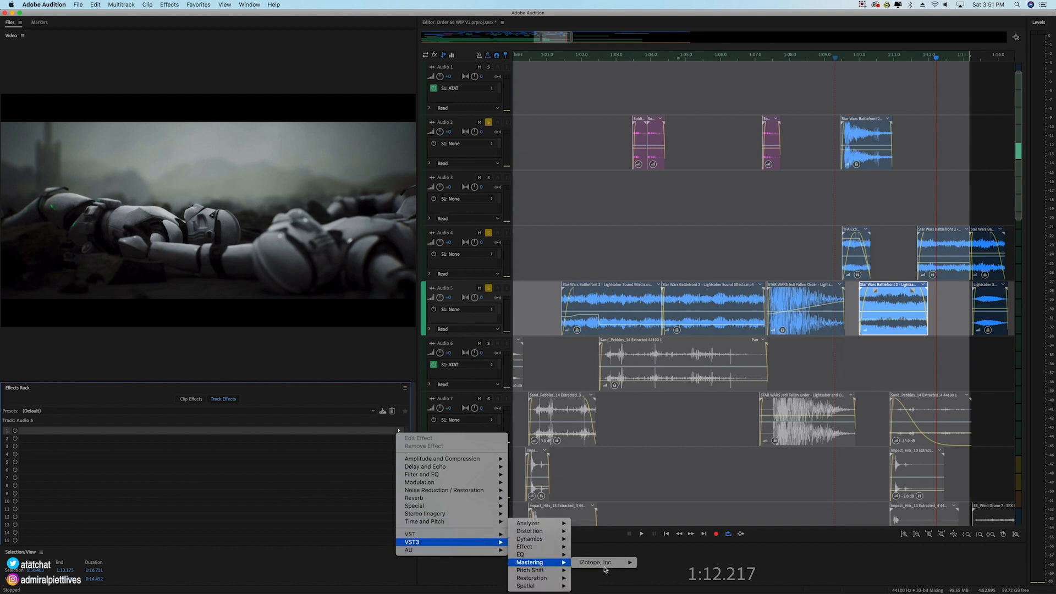
mouse_move(606, 568)
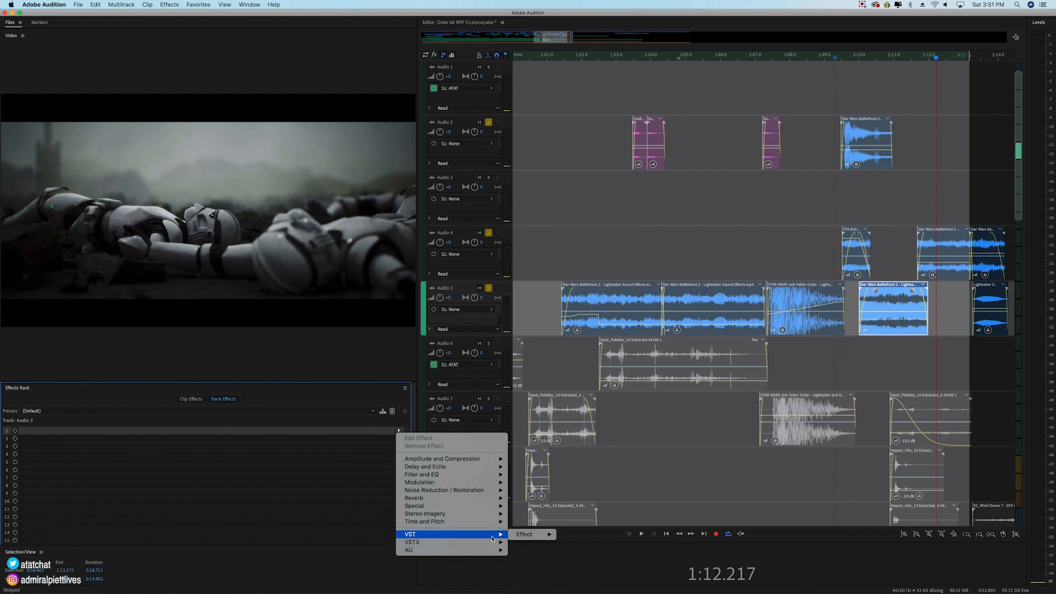
mouse_move(526, 534)
mouse_move(583, 534)
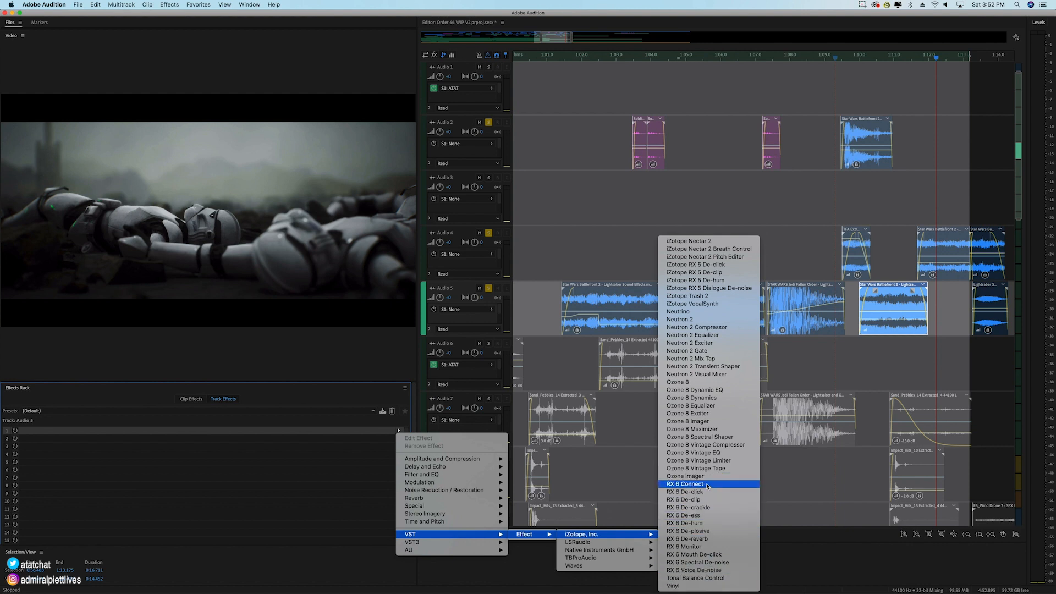
click(935, 127)
Step: Shrink the track heights to include Audio 11 and play the soloed stab layers from 1:09.527 to 1:11.820
click(849, 59)
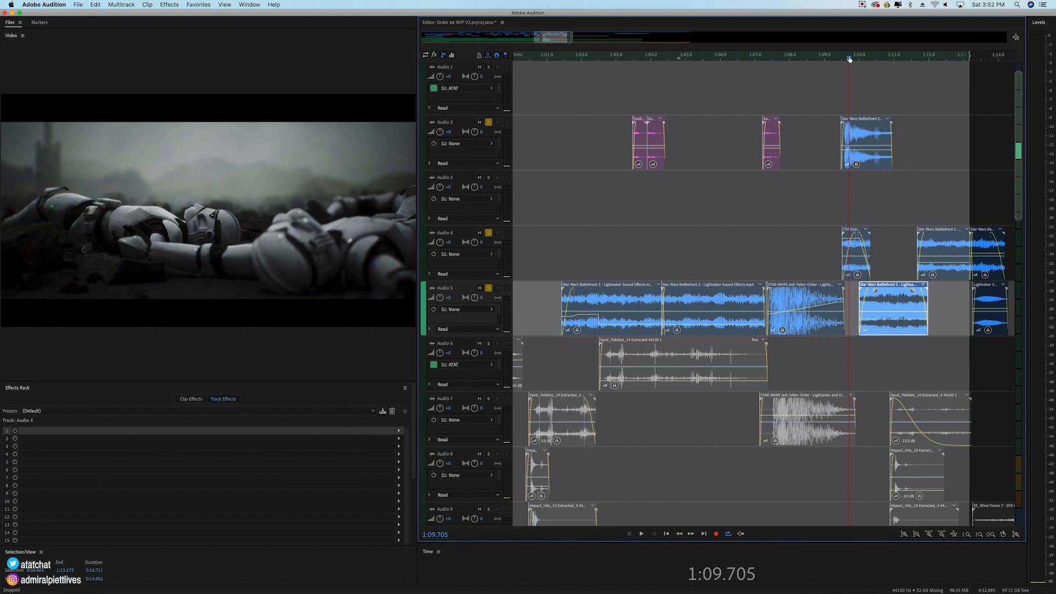
scroll(483, 287, down, 3)
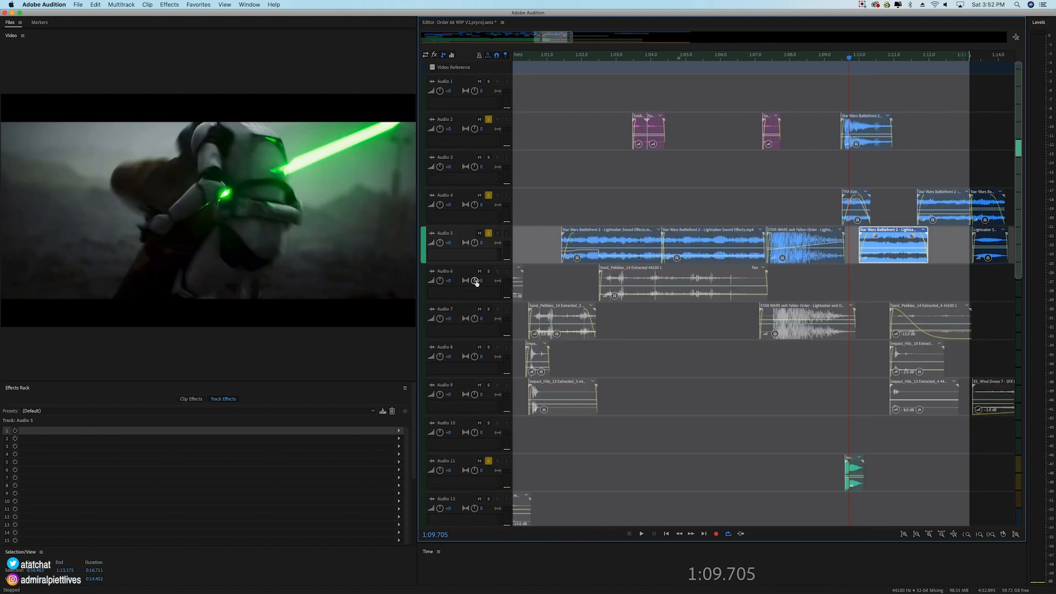
click(843, 57)
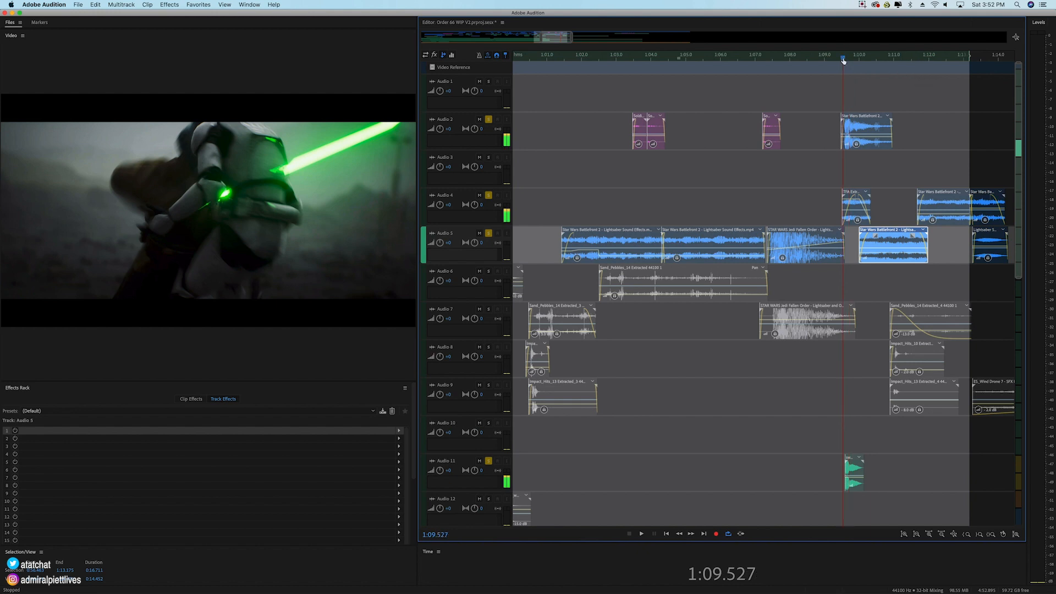
key(space)
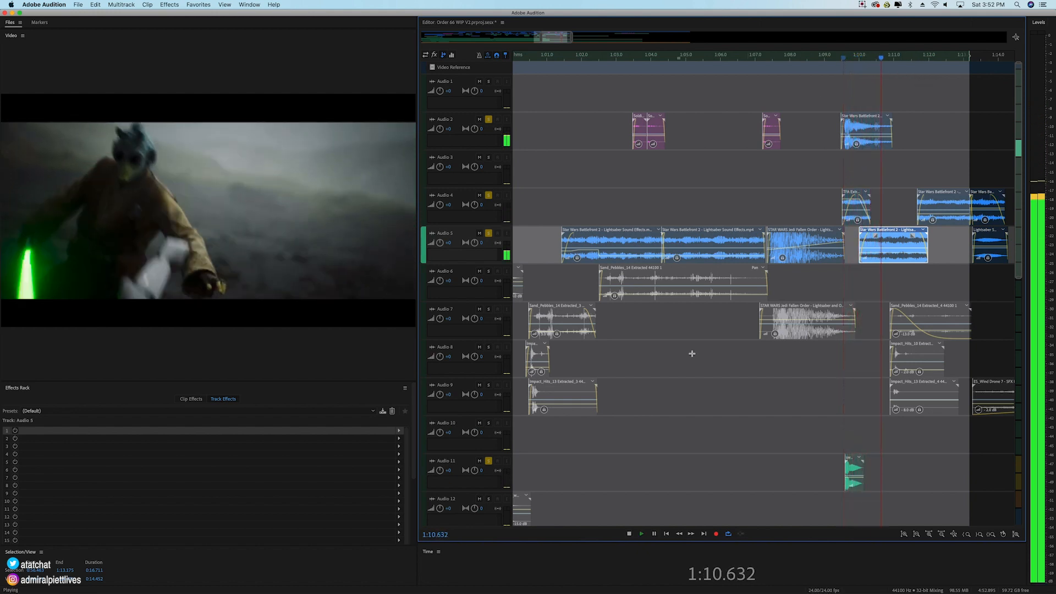
key(space)
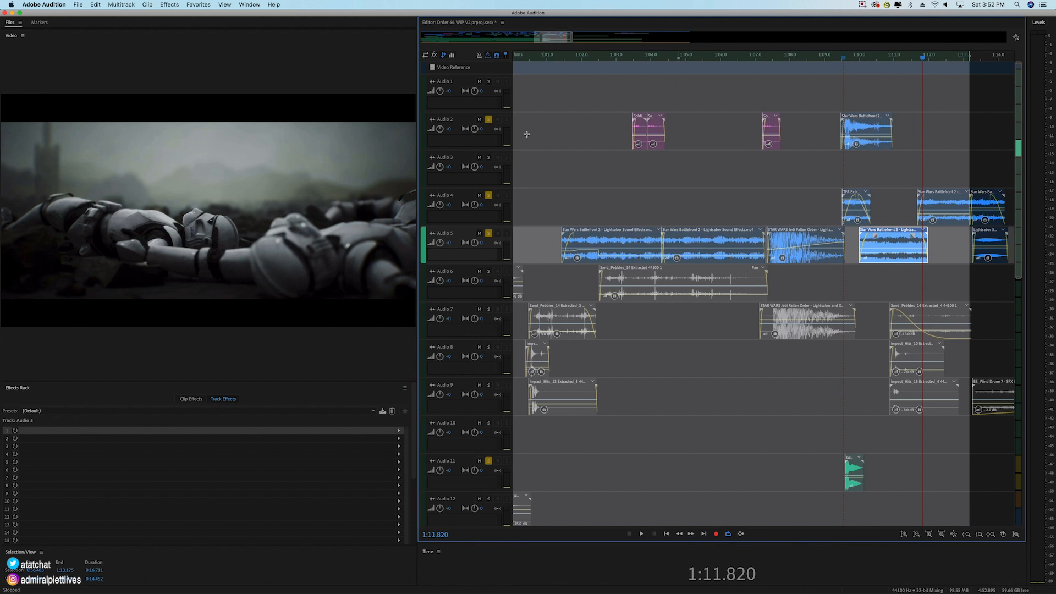
Step: Unsolo Audio 5, Audio 4, Audio 2 and Audio 11, and play the full mix from 1:09.111 to 1:12.129
click(489, 234)
click(488, 195)
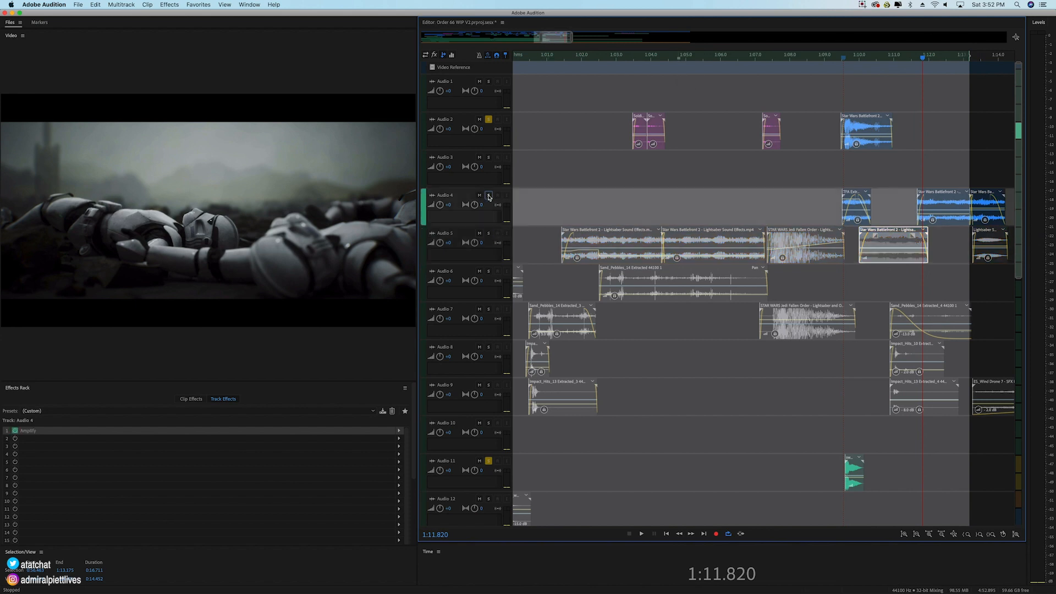
click(489, 119)
click(489, 462)
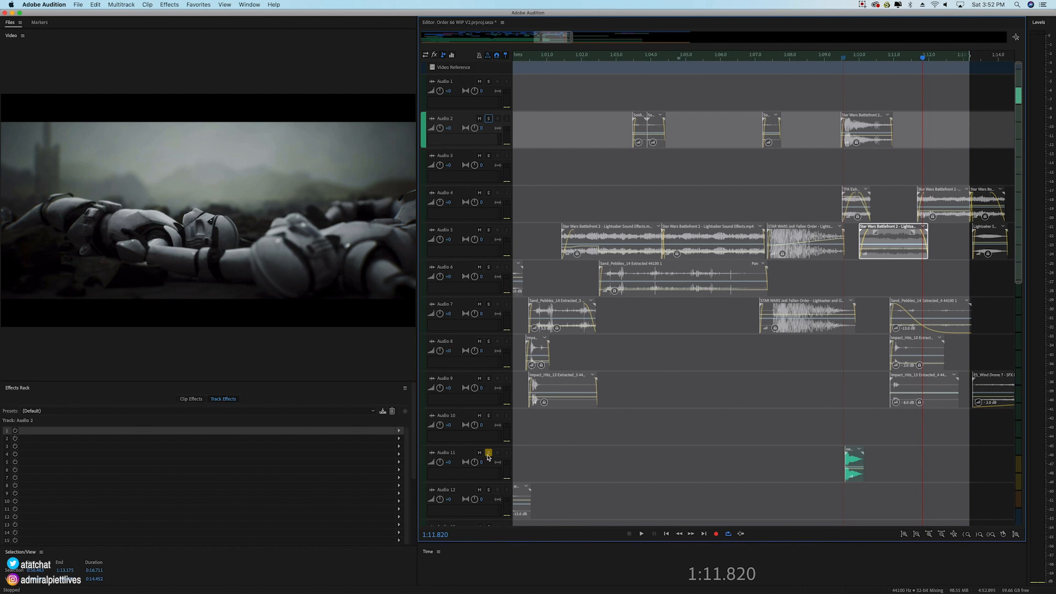
click(828, 55)
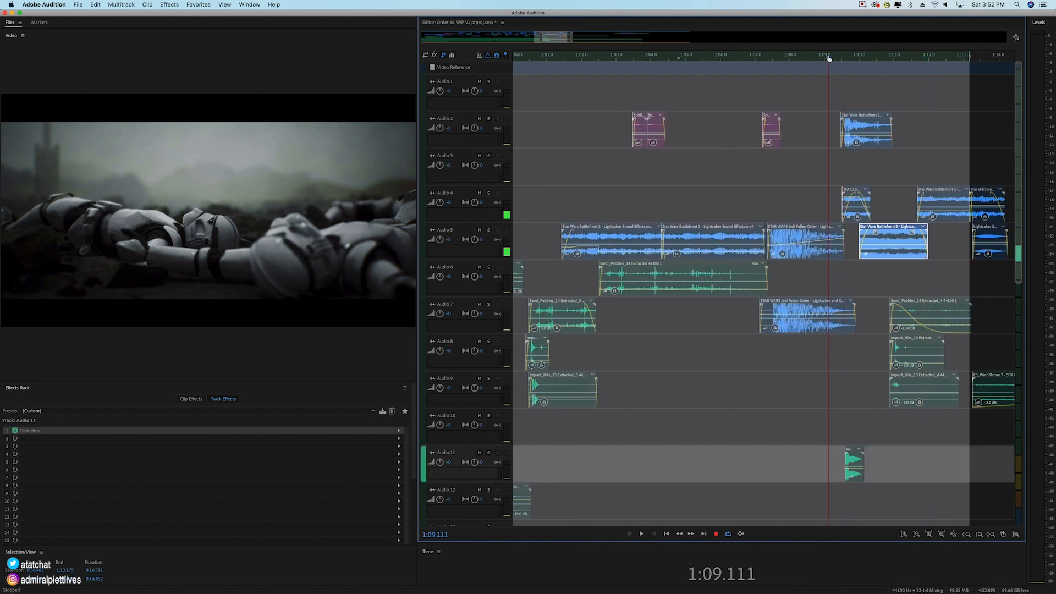
key(space)
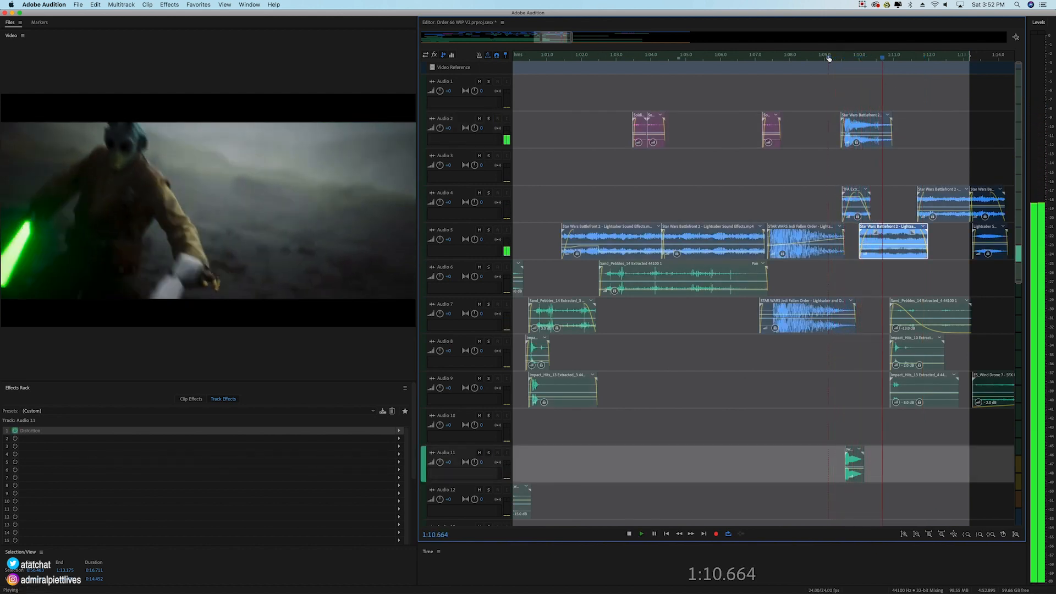
key(space)
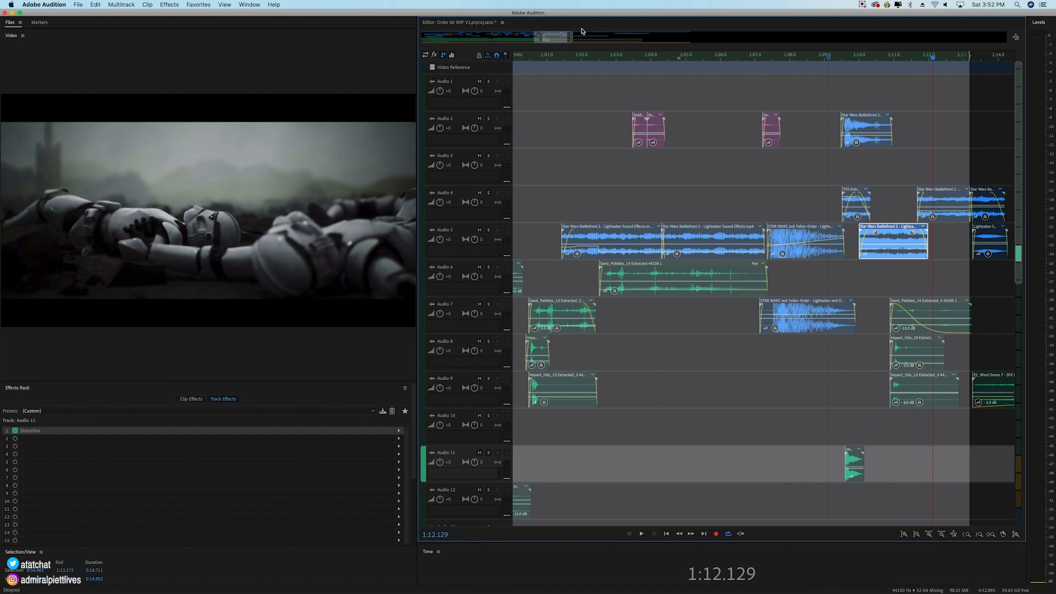
Step: Extend the time selection's end to 1:16.644 and play the full mix from about 1:11.5 past 1:13.5
drag(971, 54, 638, 88)
drag(555, 42, 562, 44)
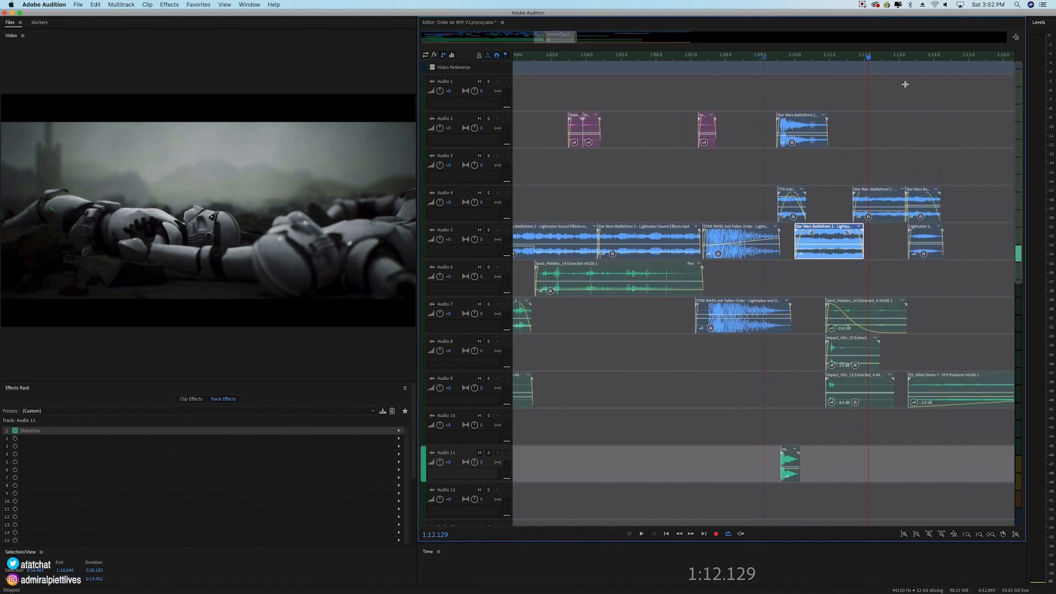
click(846, 59)
key(space)
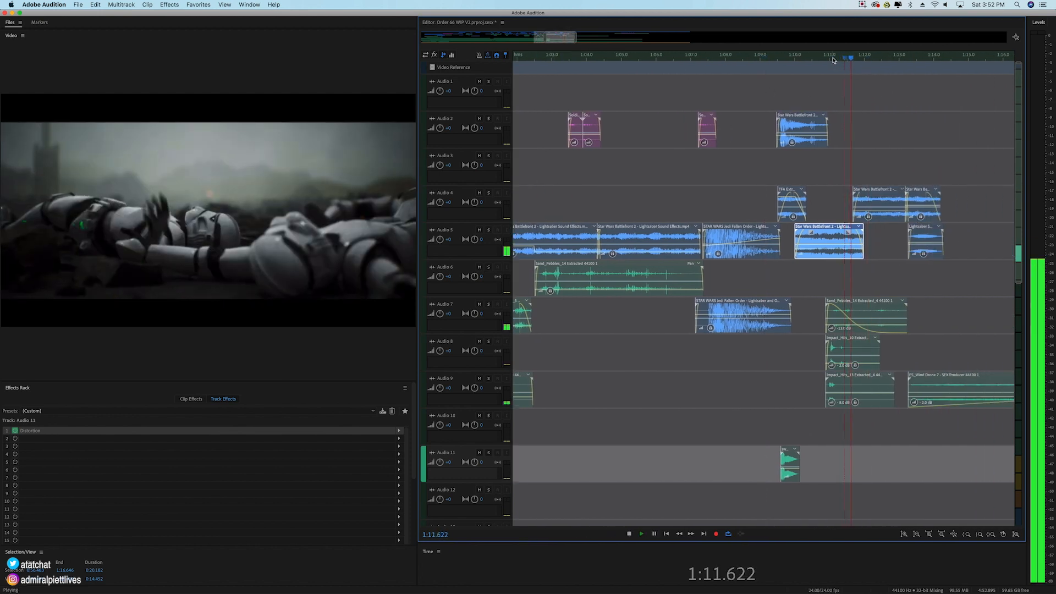
key(backslash)
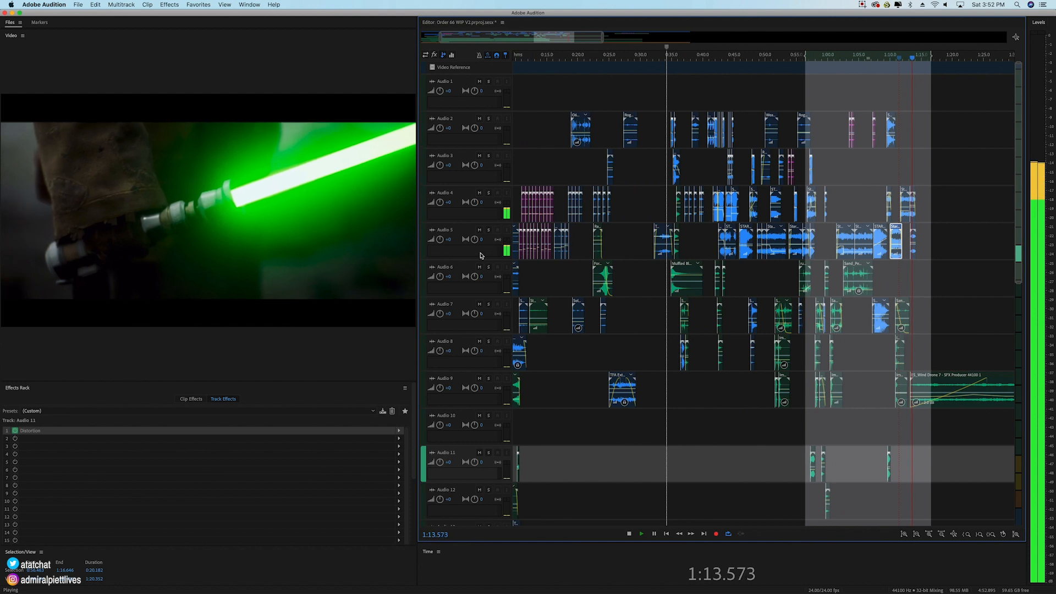
Step: Stop playback, extend the time selection's end to 1:21.478 and place the playhead at 1:13.003
key(space)
click(934, 58)
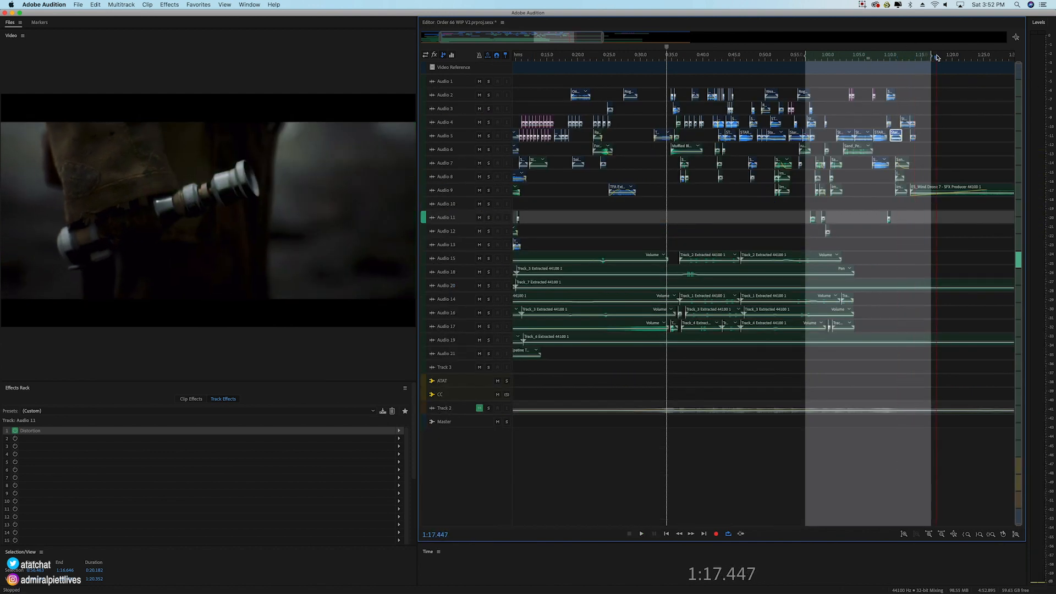
scroll(921, 59, up, 5)
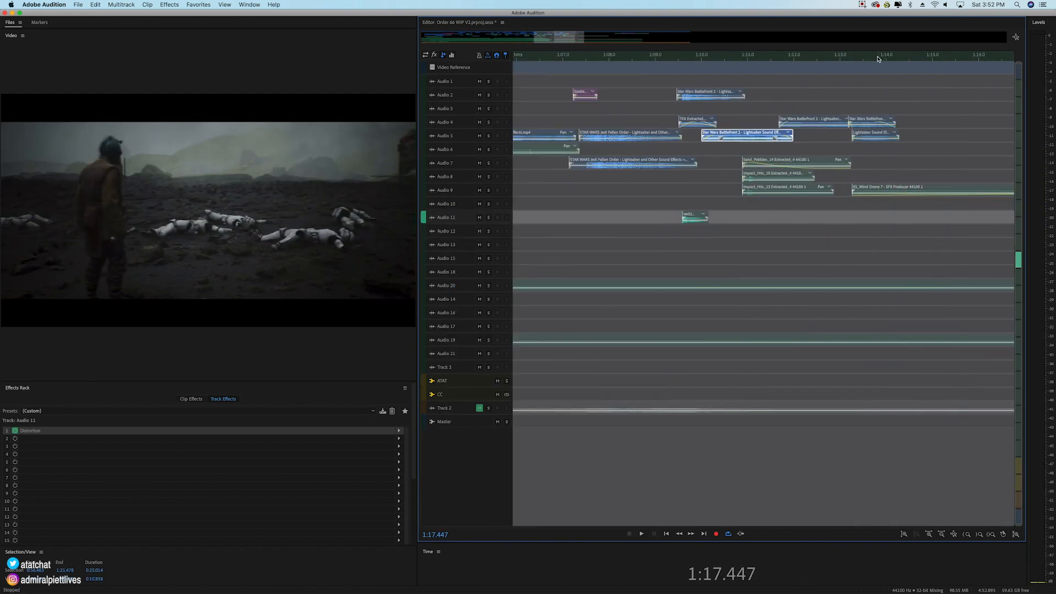
click(852, 57)
click(840, 57)
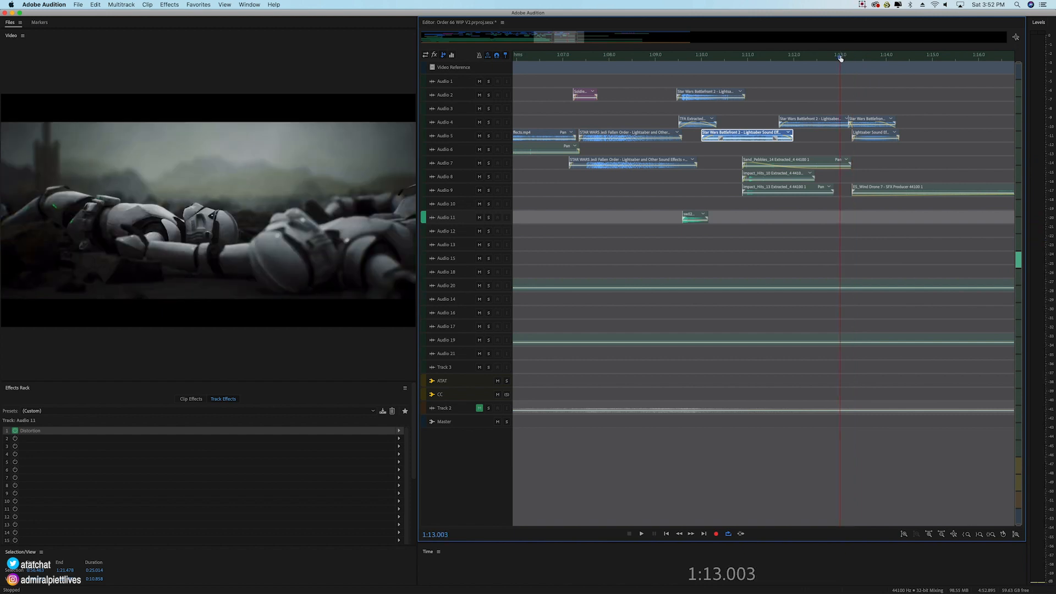
Step: Select the lightsaber clips just after 1:13 on Audio 4, then Audio 5, and play the full mix from 1:13.003 to 1:15.587
click(885, 125)
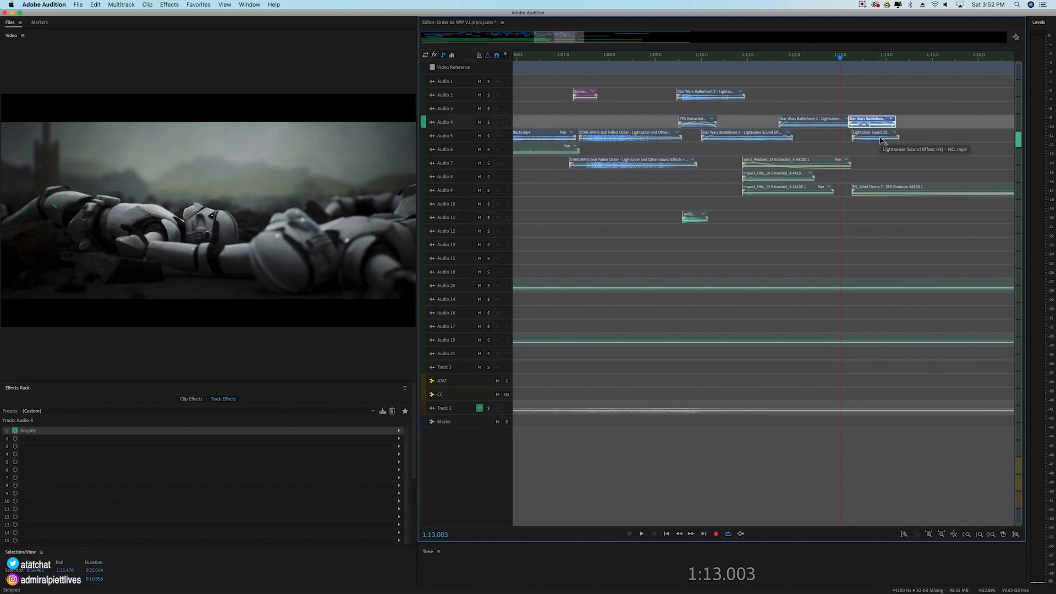
click(881, 139)
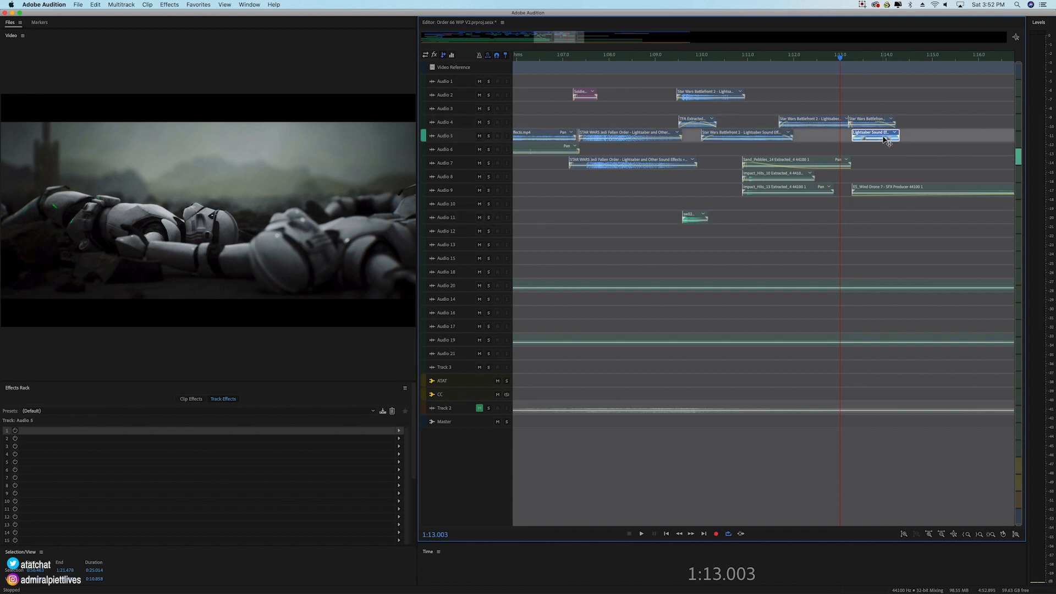
key(space)
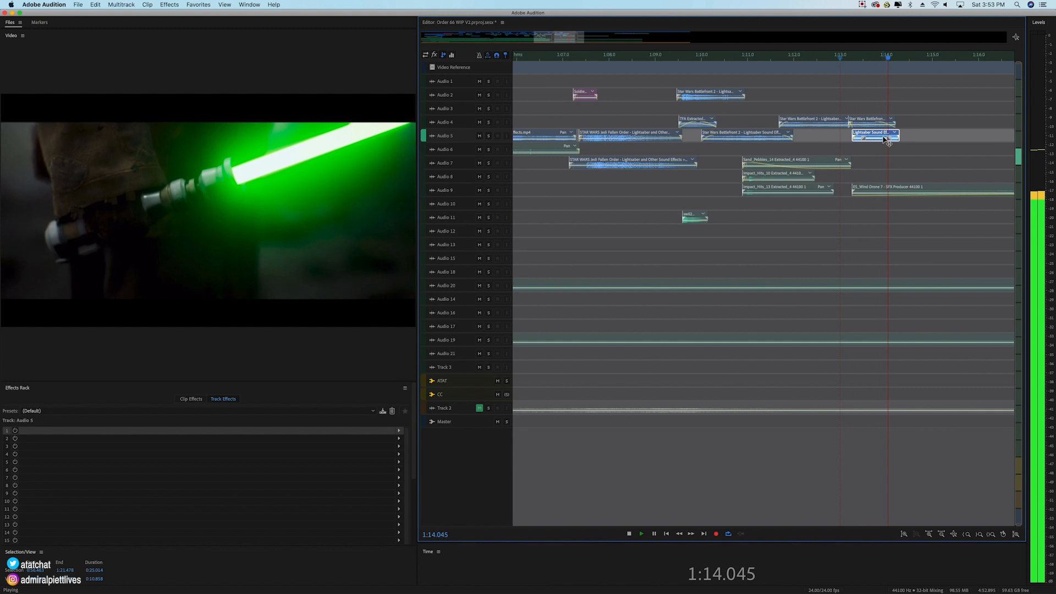
key(space)
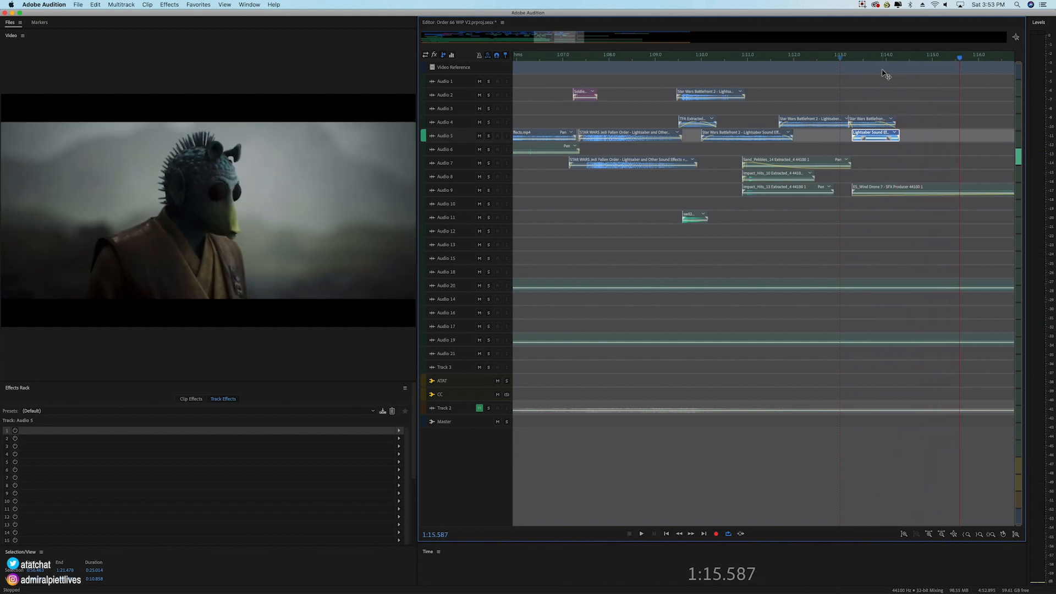
Step: Set the time selection to 1:12.467–1:54.166 and play the full mix from its start to 1:50.778
scroll(880, 62, up, 4)
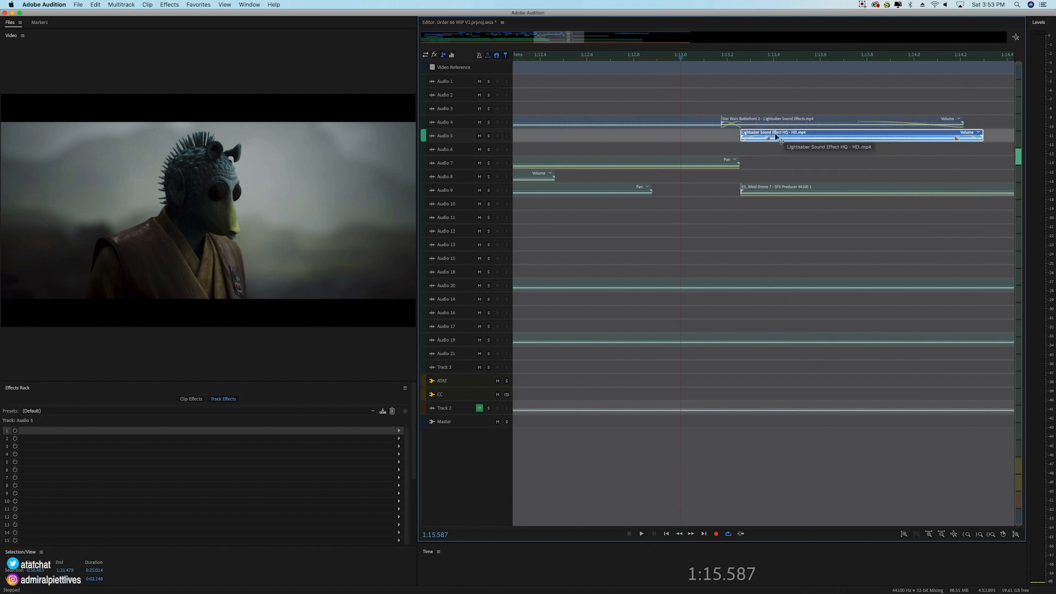
scroll(799, 59, down, 4)
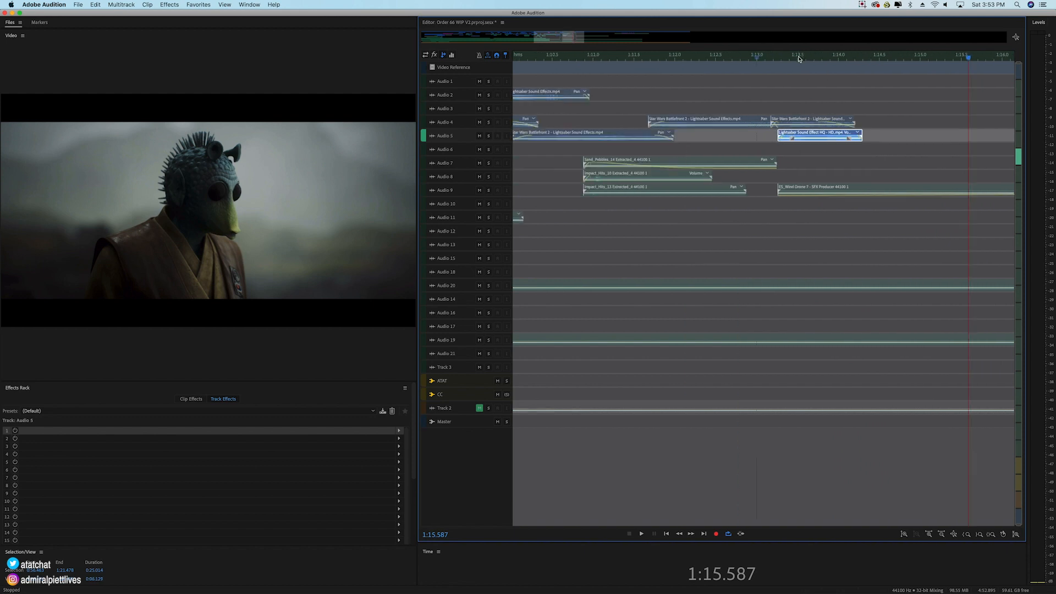
scroll(799, 59, down, 4)
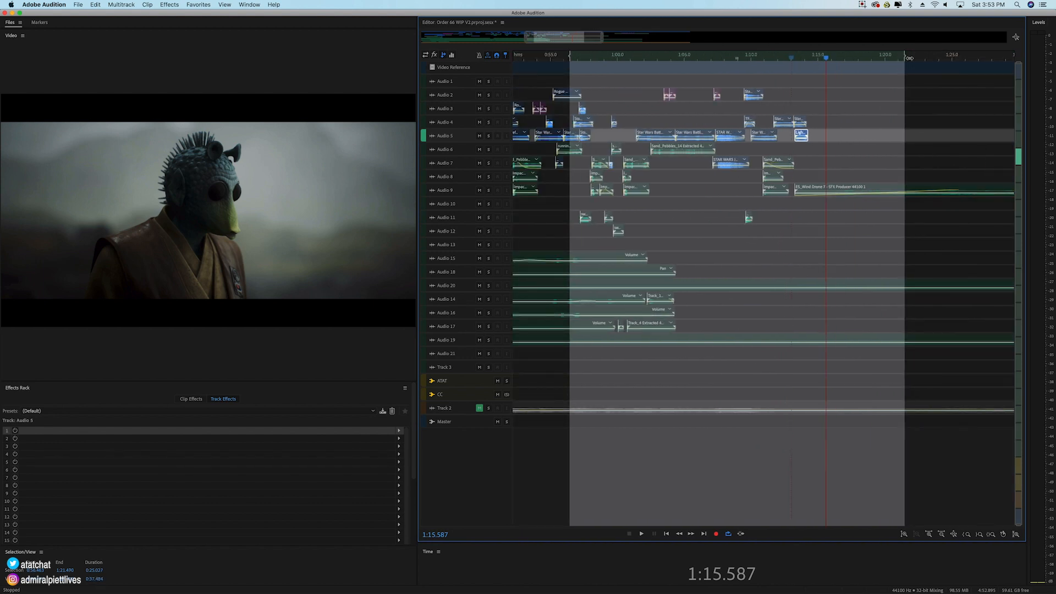
drag(910, 59, 867, 110)
scroll(615, 59, down, 4)
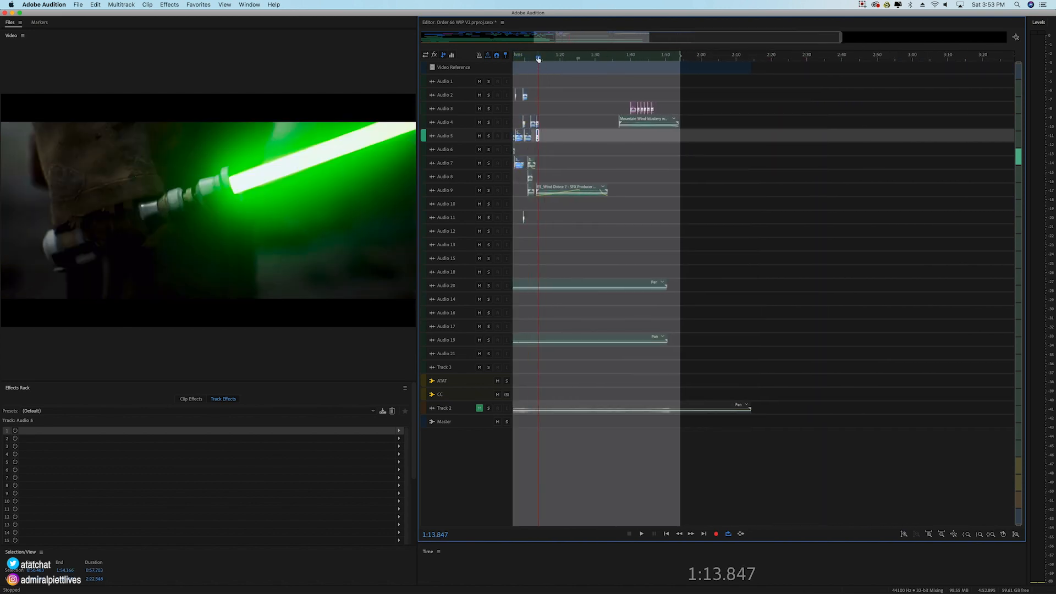
shift+click(539, 59)
drag(539, 53, 533, 55)
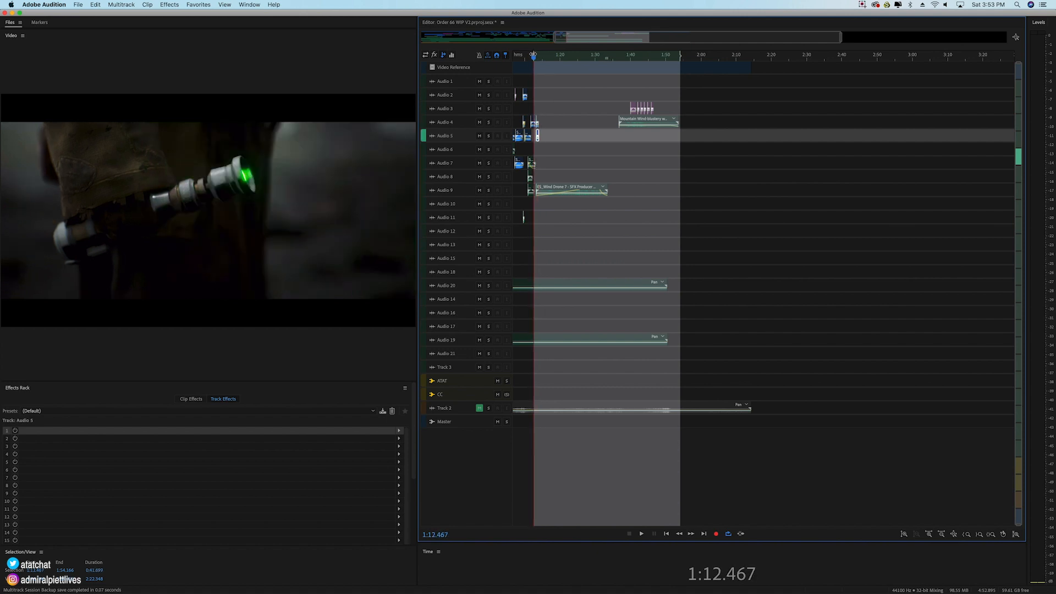
key(space)
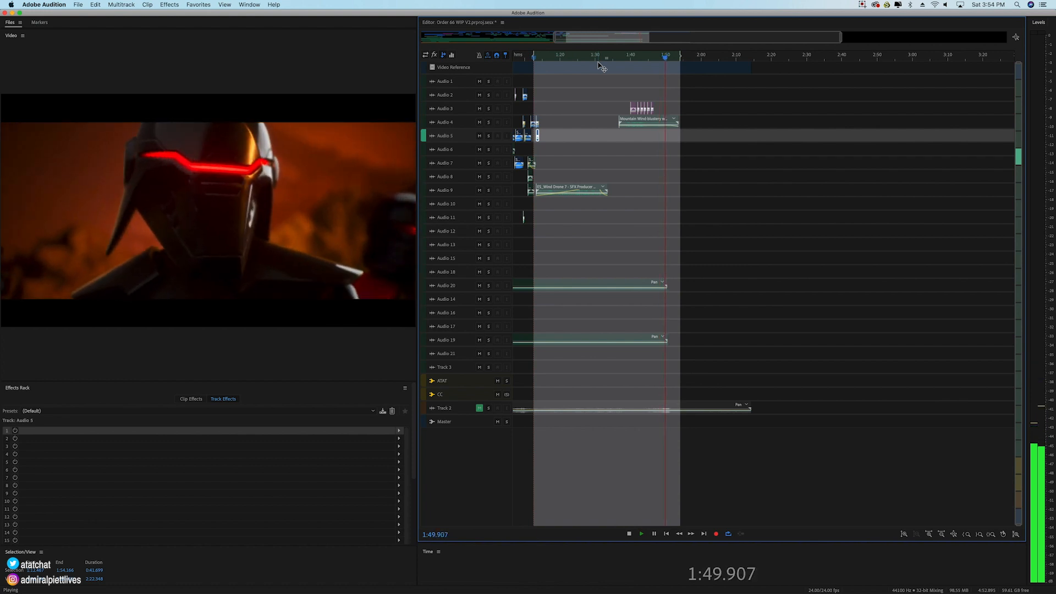
key(space)
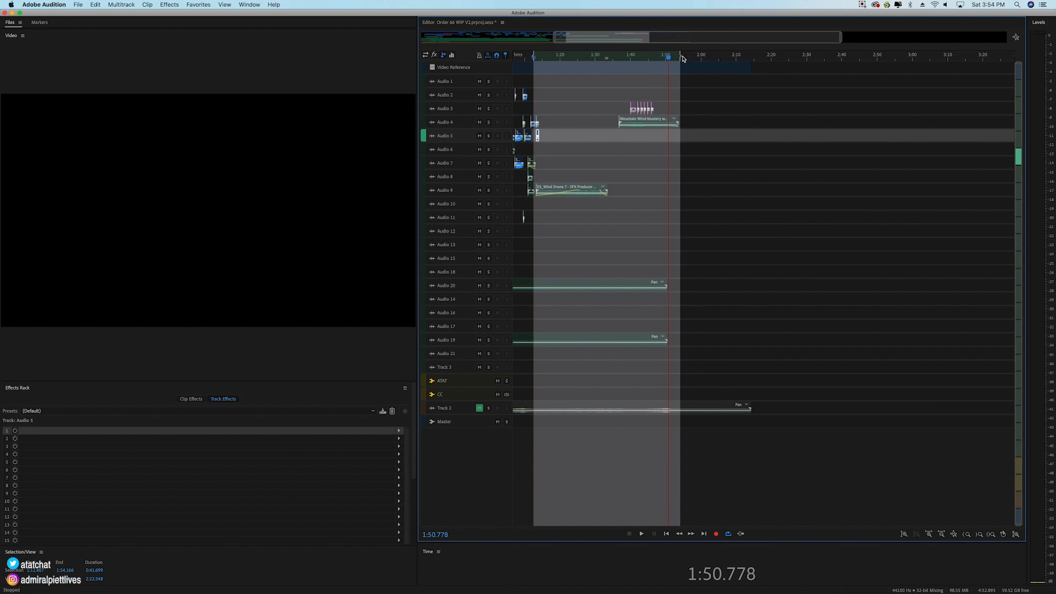
Step: Widen the time selection to cover the whole video, from 0:00.000 to 2:16.593
drag(683, 59, 759, 59)
scroll(565, 52, down, 2)
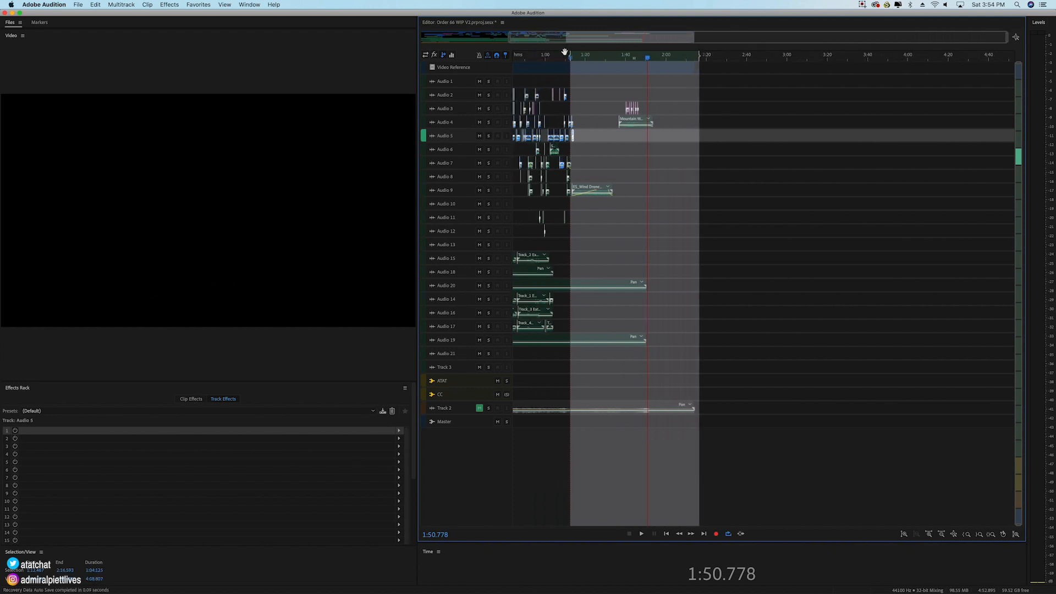
scroll(565, 53, down, 2)
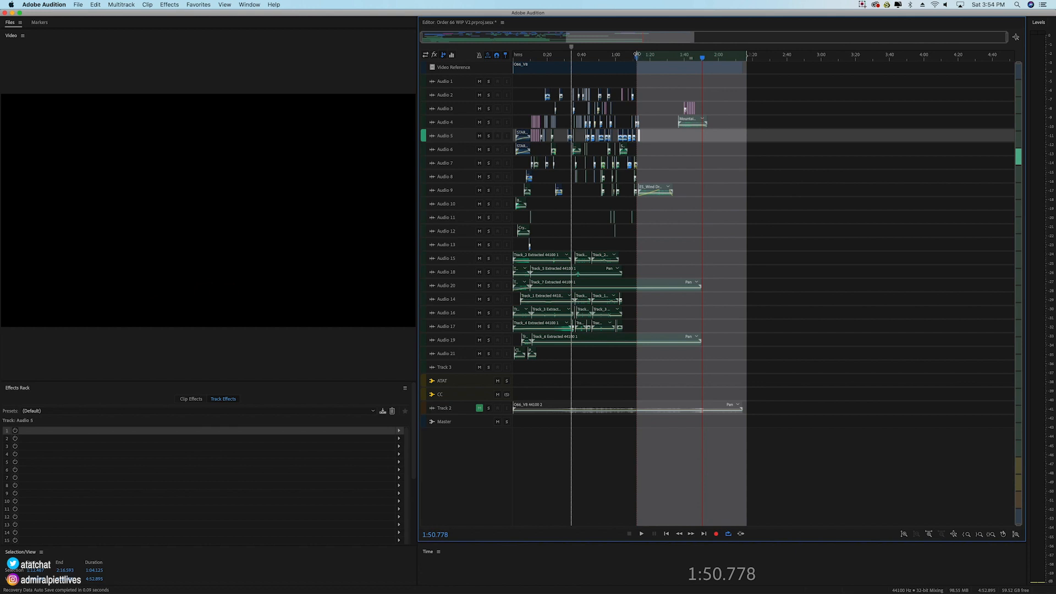
drag(637, 54, 514, 58)
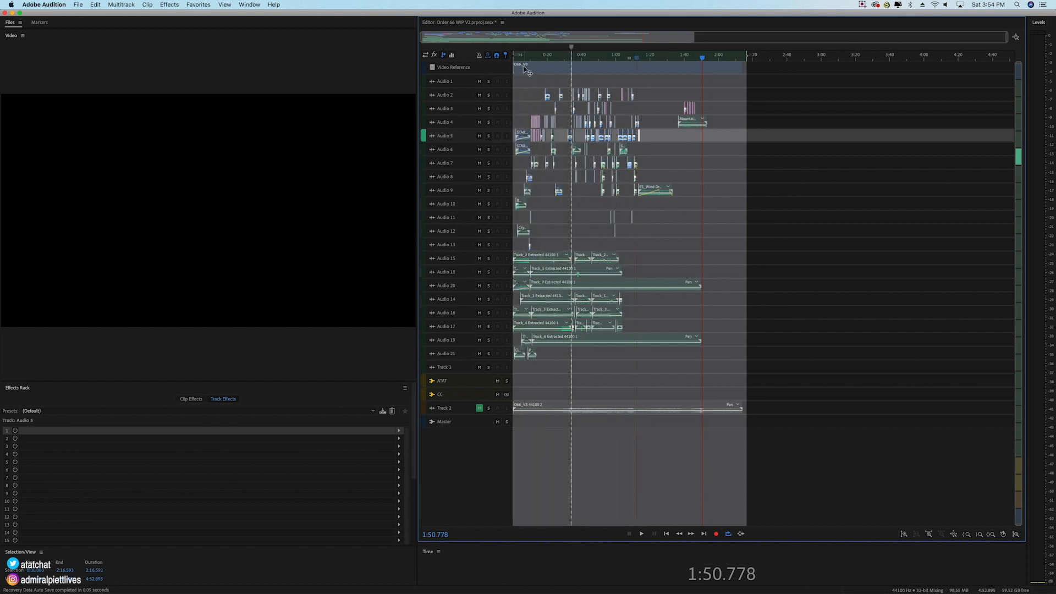
Step: Place the playhead at 0:28.663 and select all the effects clips on Audio 2 through Audio 13
scroll(528, 59, up, 3)
scroll(527, 59, down, 3)
click(562, 55)
drag(714, 82, 511, 251)
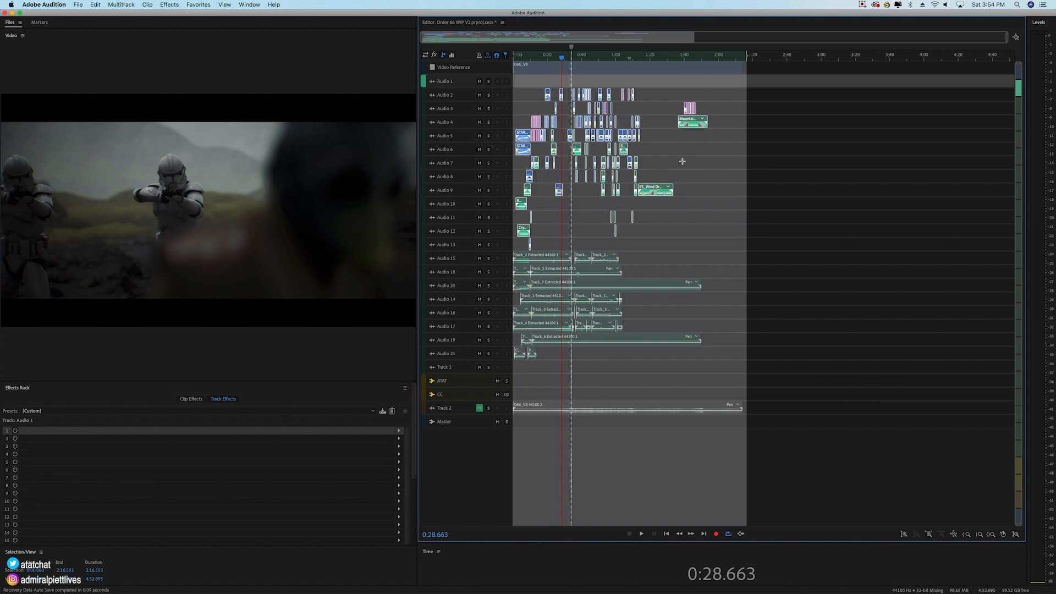
Step: Go through the tracks from Audio 8 to Audio 12, then Audio 15 and Audio 21, to examine how the clips are grouped
click(462, 181)
click(469, 195)
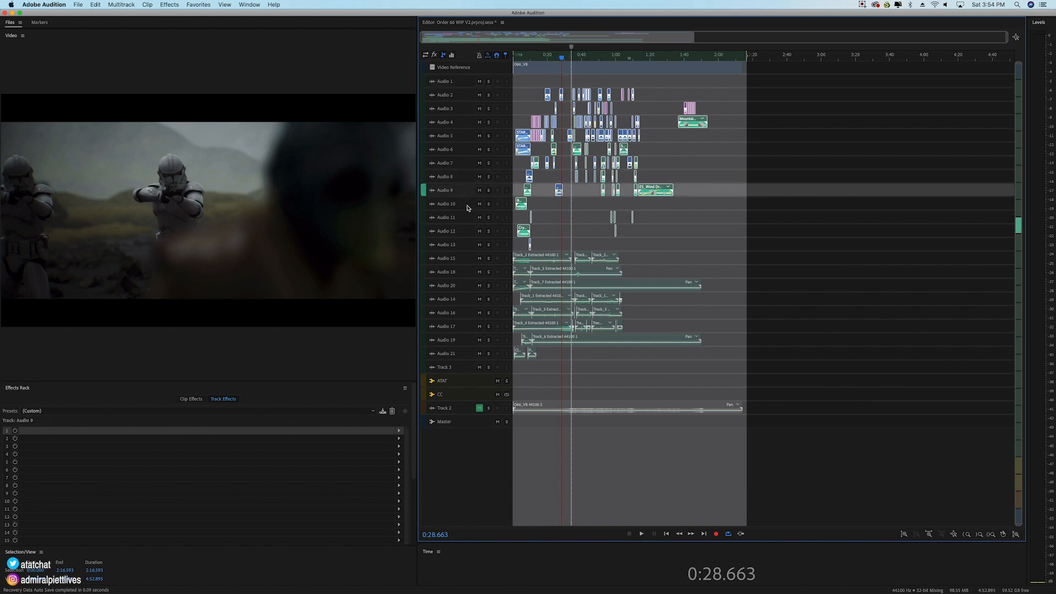
click(468, 209)
click(458, 182)
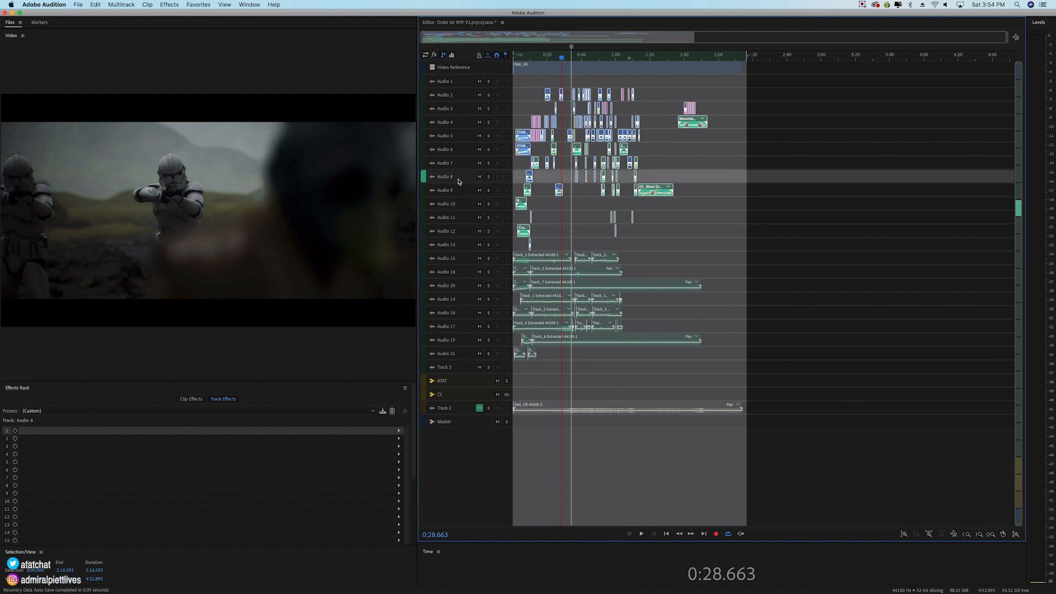
click(464, 193)
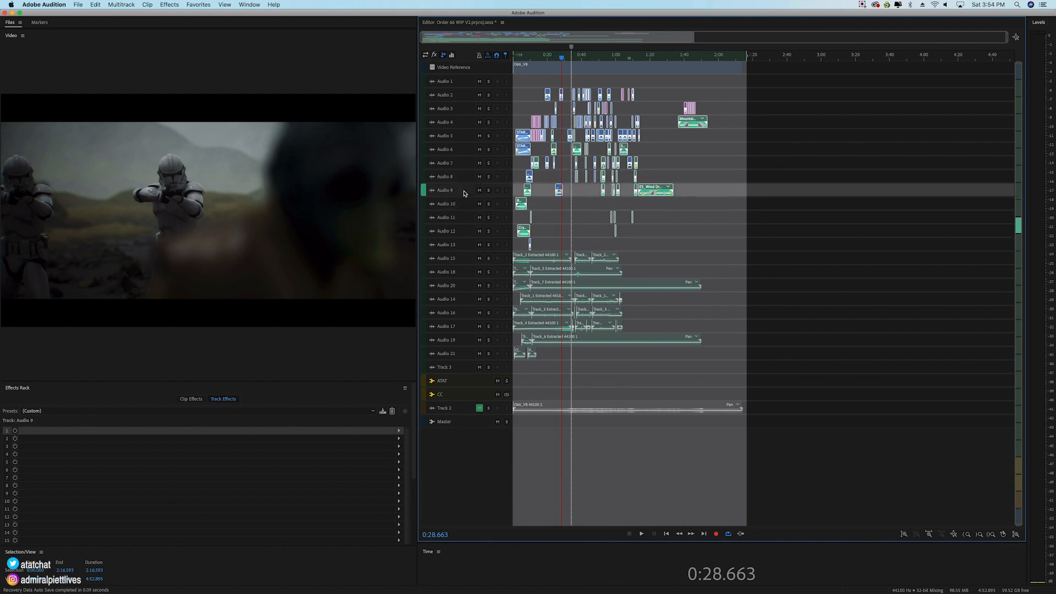
click(469, 205)
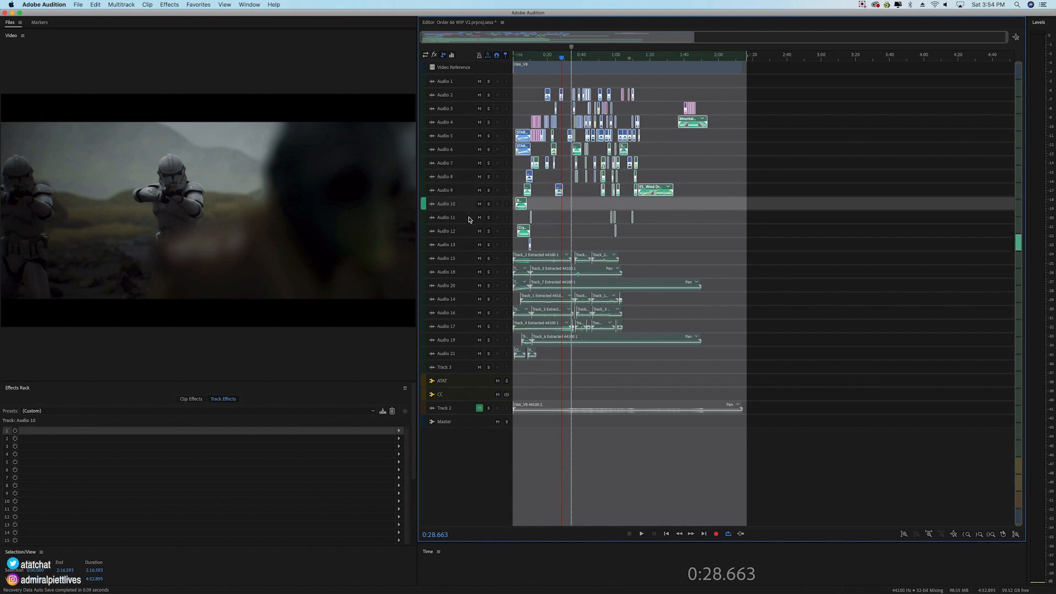
click(466, 220)
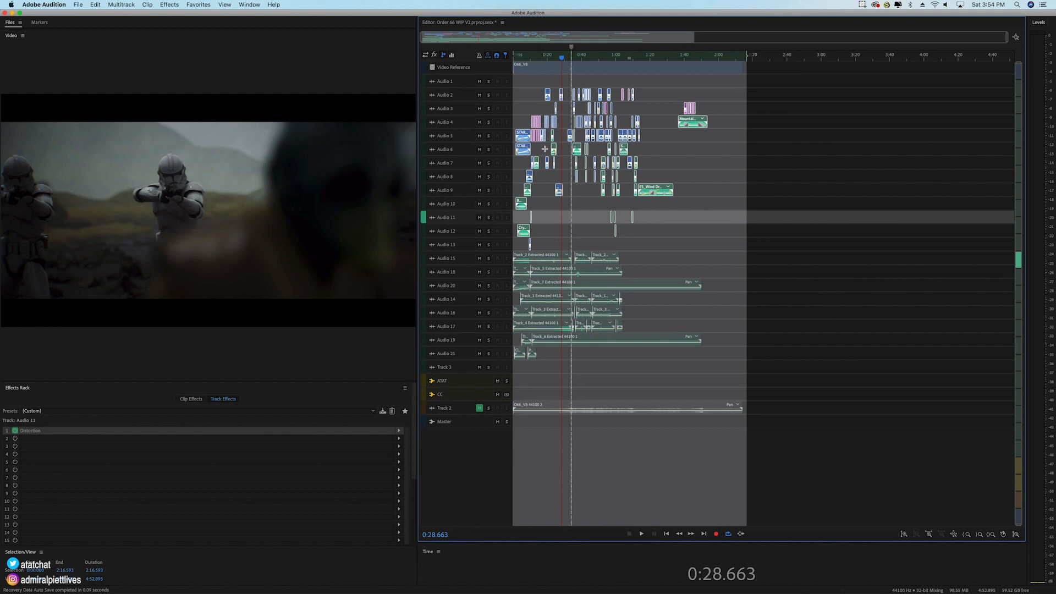
click(462, 236)
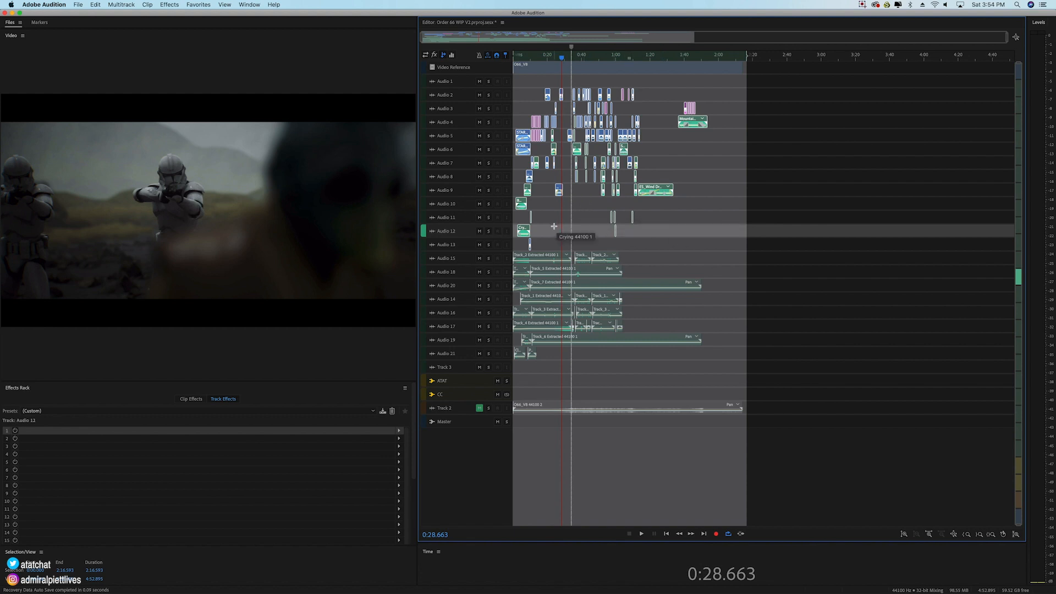
click(462, 262)
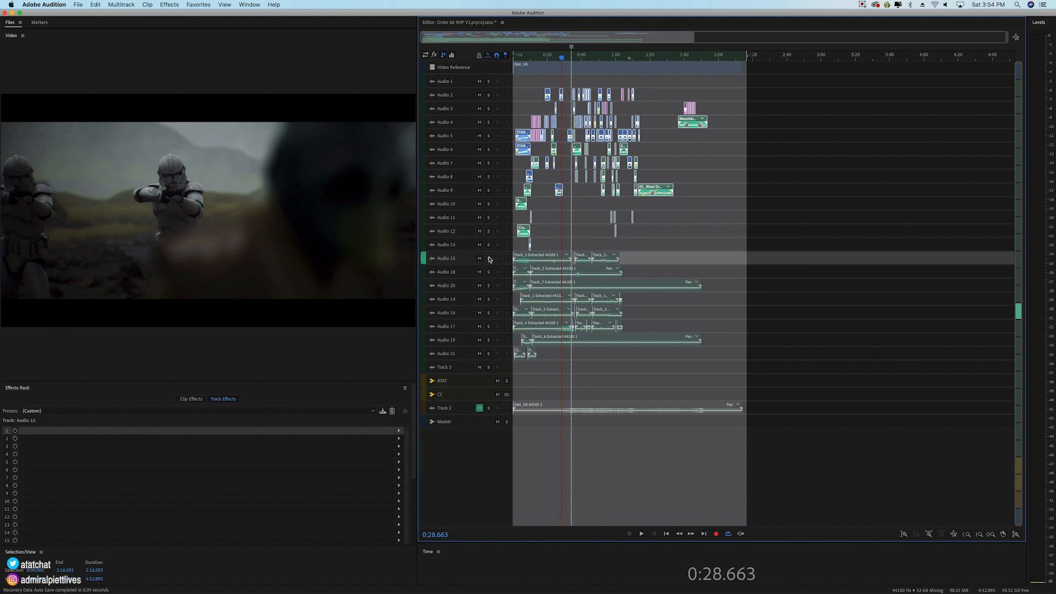
click(460, 359)
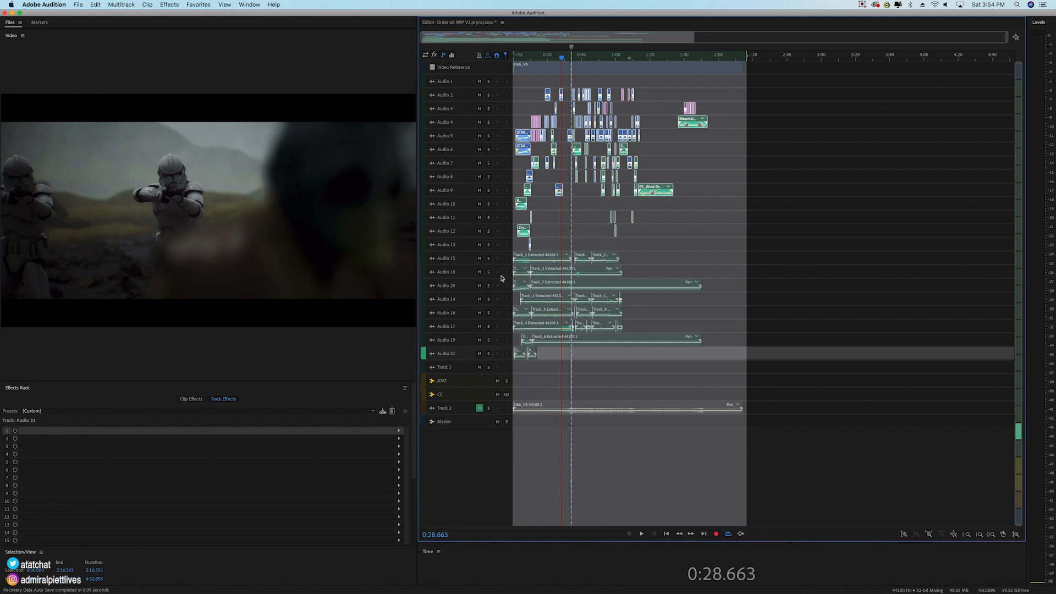
Step: Select all the clips from Audio 15 down to Audio 21, enlarge the tracks and place the playhead at 0:53.308
drag(779, 249, 513, 326)
drag(751, 253, 517, 361)
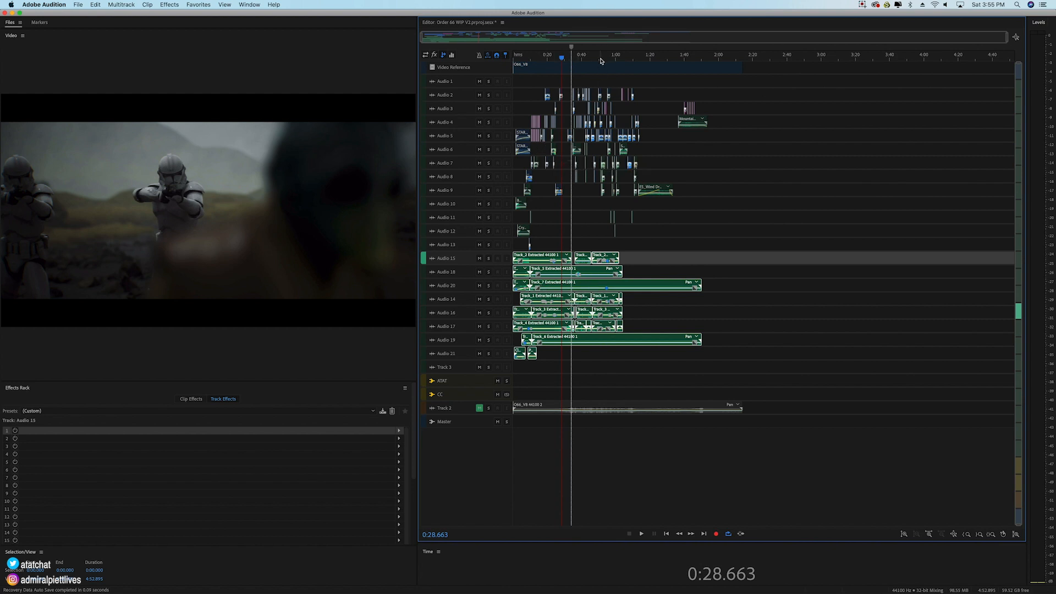
scroll(602, 61, up, 5)
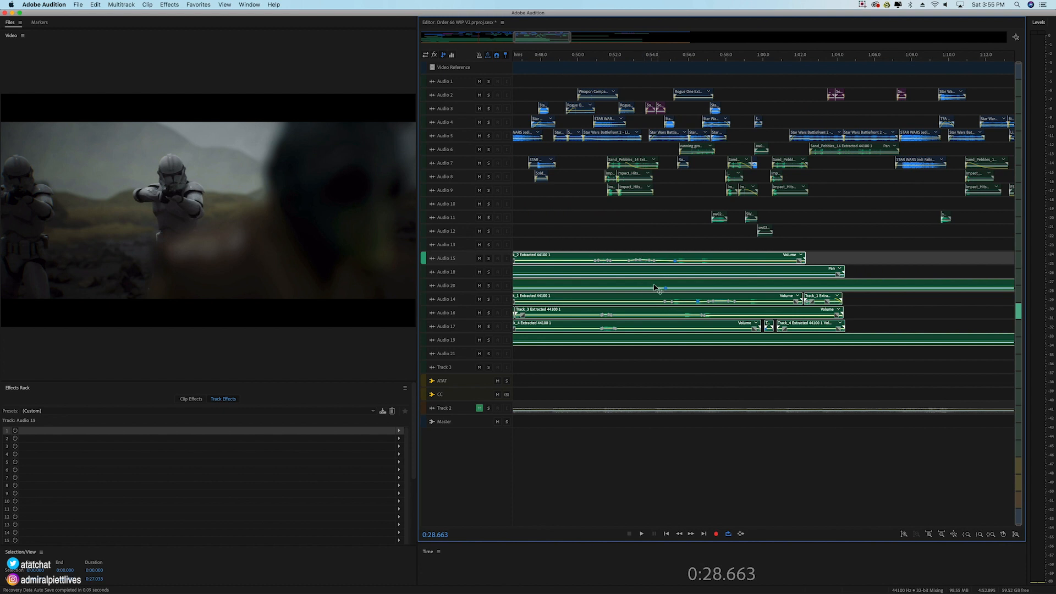
scroll(483, 308, up, 5)
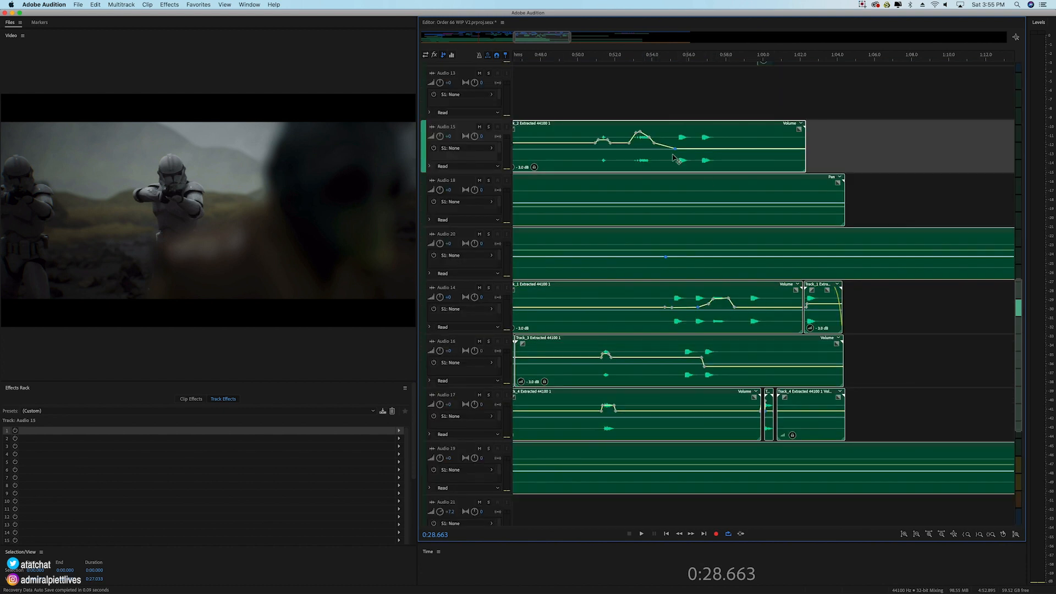
click(654, 58)
click(639, 58)
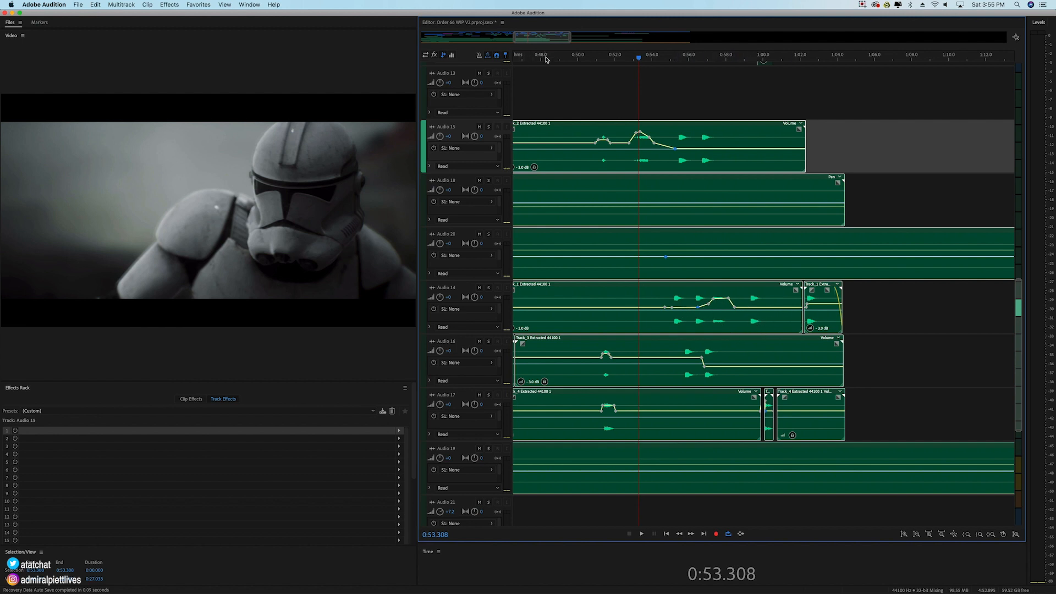
Step: Examine the extracted tracks from the session's start, picking the opening clip on Audio 20, and compare them with the effects tracks above
scroll(561, 53, down, 5)
drag(568, 45, 489, 46)
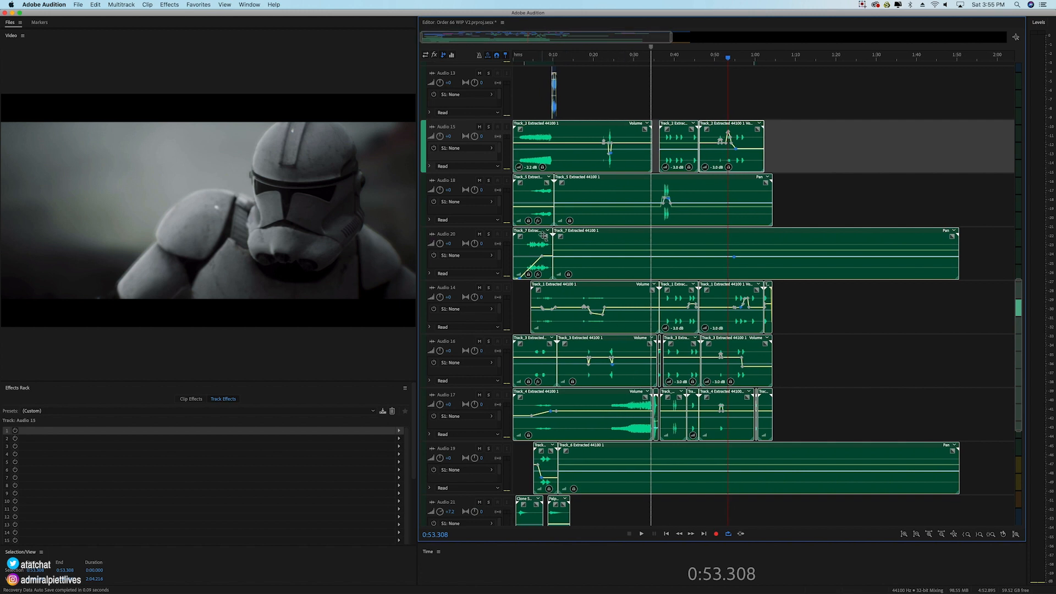
click(545, 237)
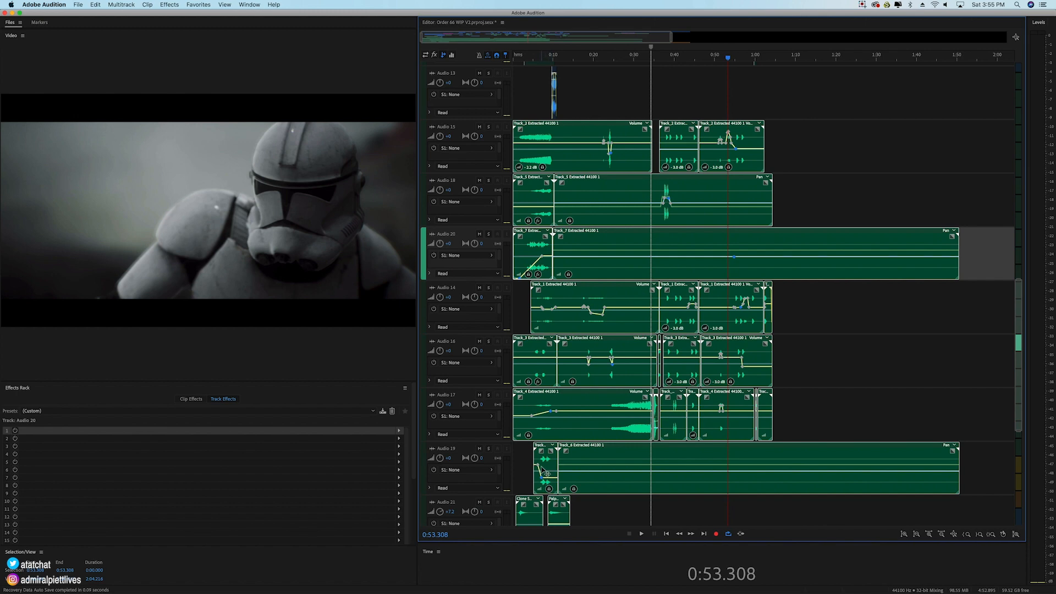
scroll(594, 469, down, 3)
scroll(594, 471, up, 12)
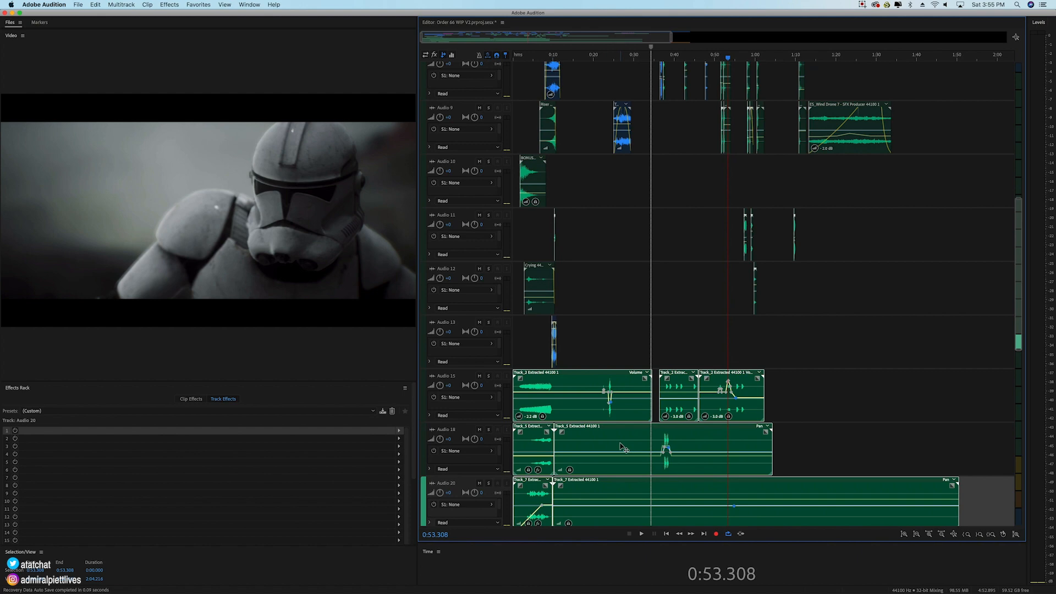
Step: Select the extracted clips on Audio 19, then the opening clips on Audio 15 and Audio 18
scroll(626, 449, down, 8)
drag(826, 330, 725, 434)
scroll(605, 474, down, 3)
drag(979, 415, 523, 553)
scroll(558, 384, up, 5)
scroll(558, 384, up, 3)
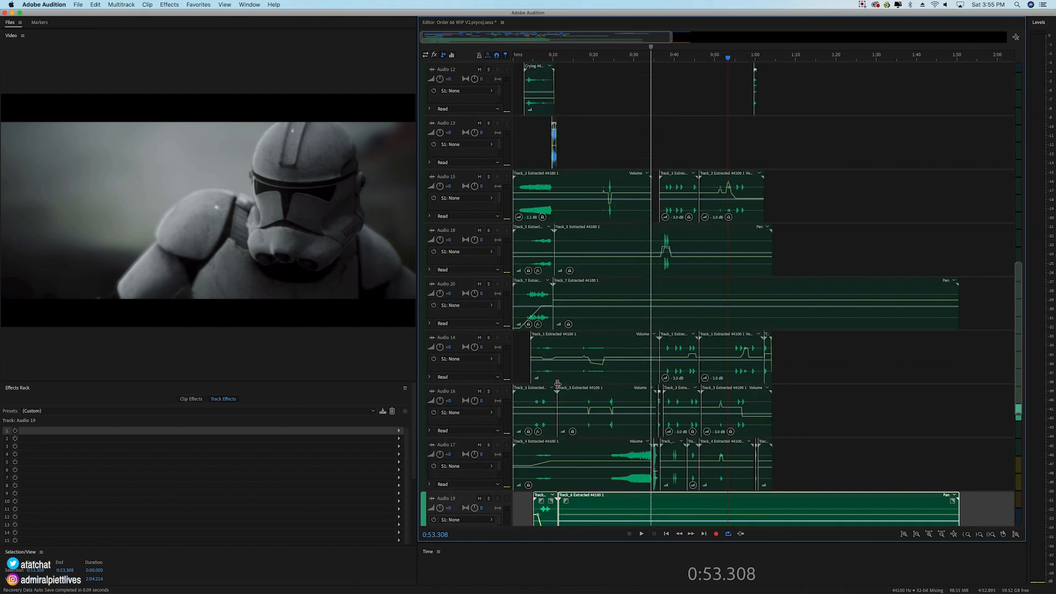
drag(529, 159, 538, 237)
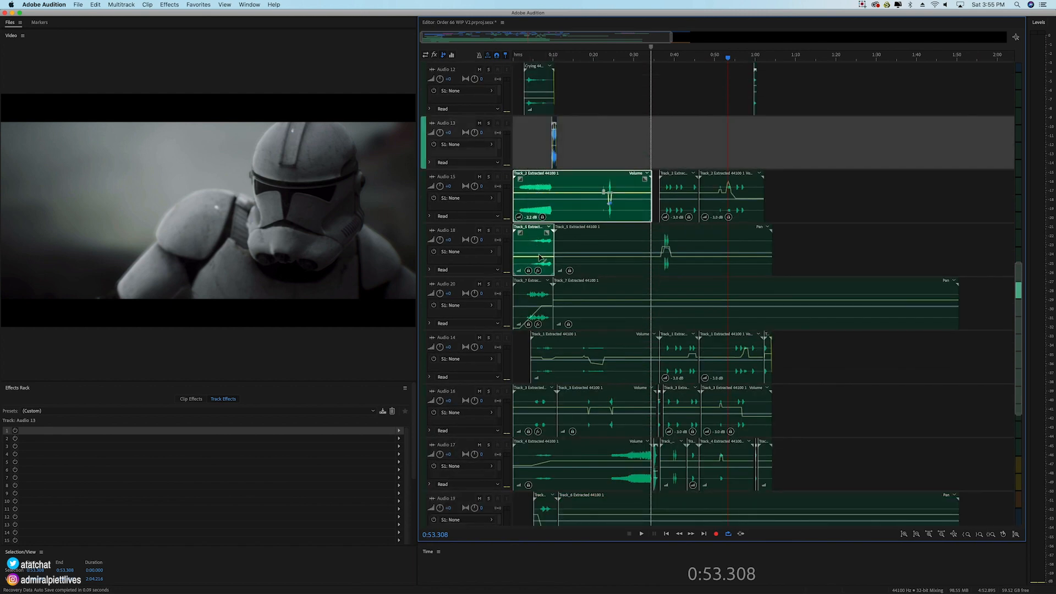
Step: Shrink the tracks until the whole session fits the editor, and unmute Track 2
scroll(537, 311, up, 14)
scroll(536, 311, up, 3)
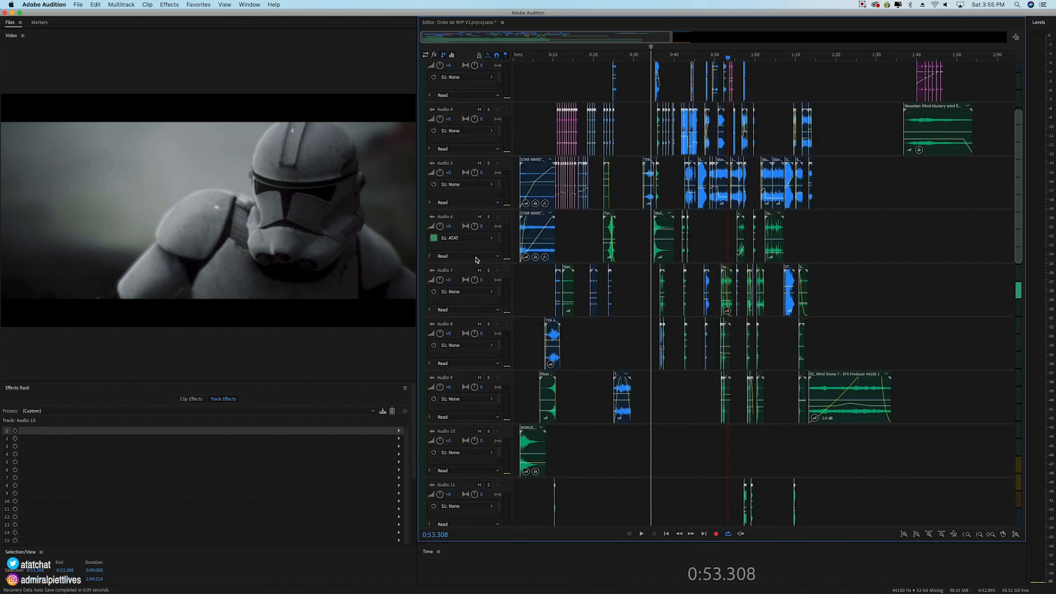
scroll(461, 219, down, 8)
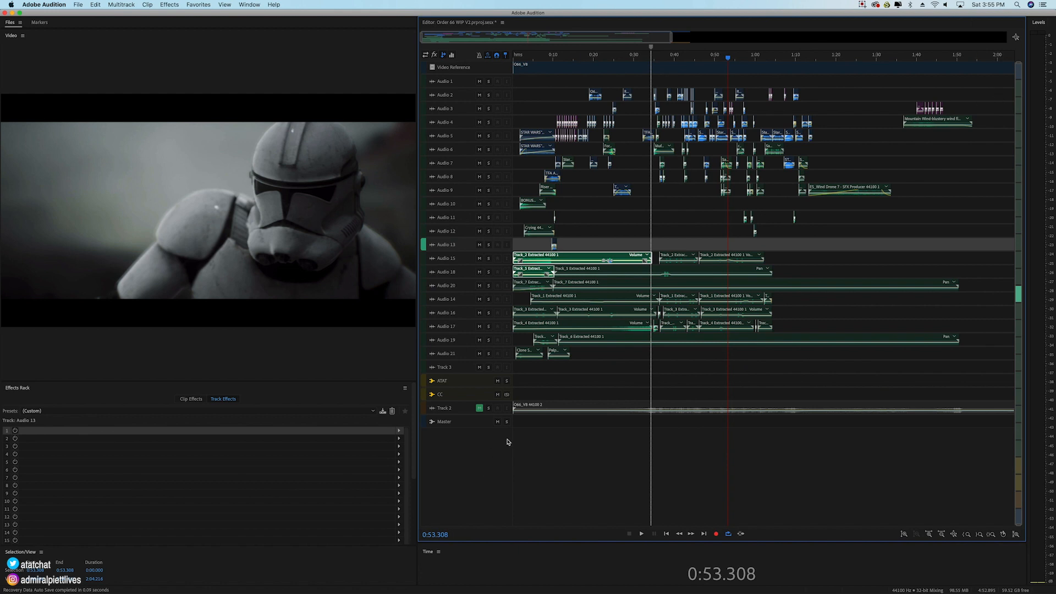
click(479, 408)
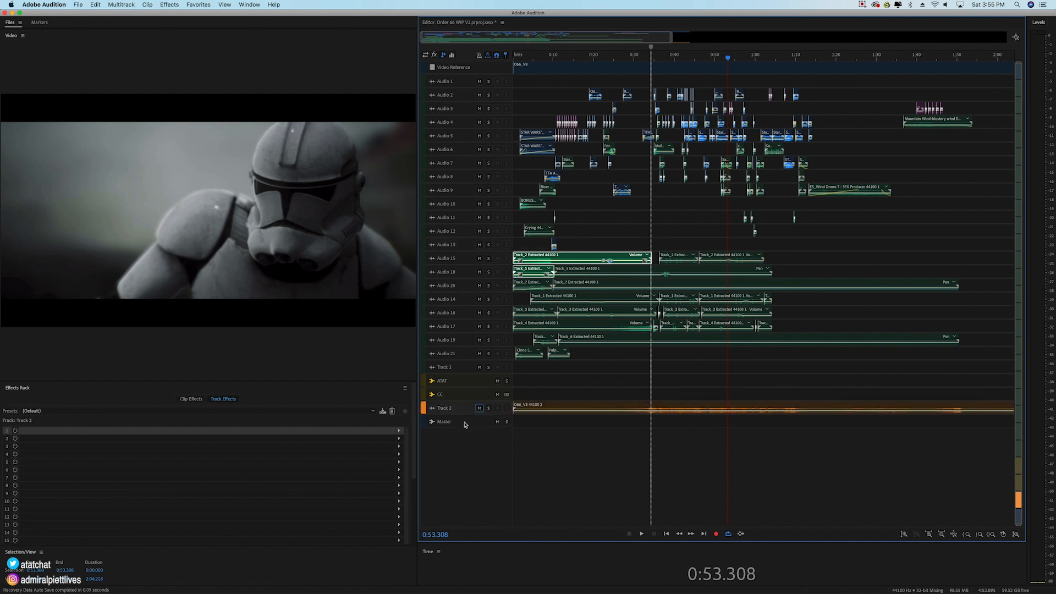
Step: Open the Multiband Compressor on the Master track and play the session from 0:53.308 to 0:57.479 to watch its band levels
click(465, 425)
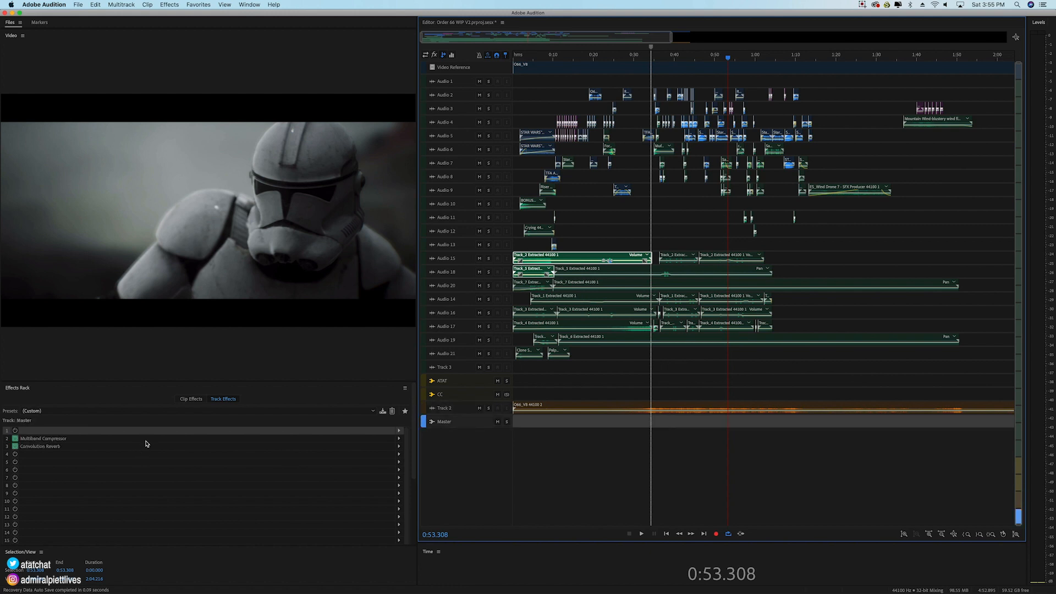
double_click(65, 440)
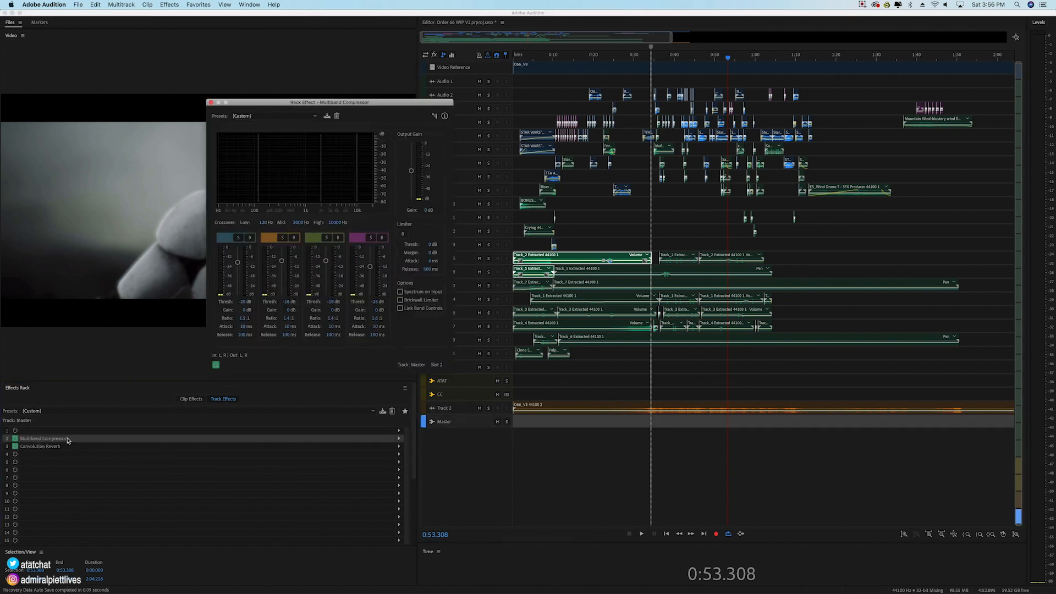
drag(409, 102, 710, 94)
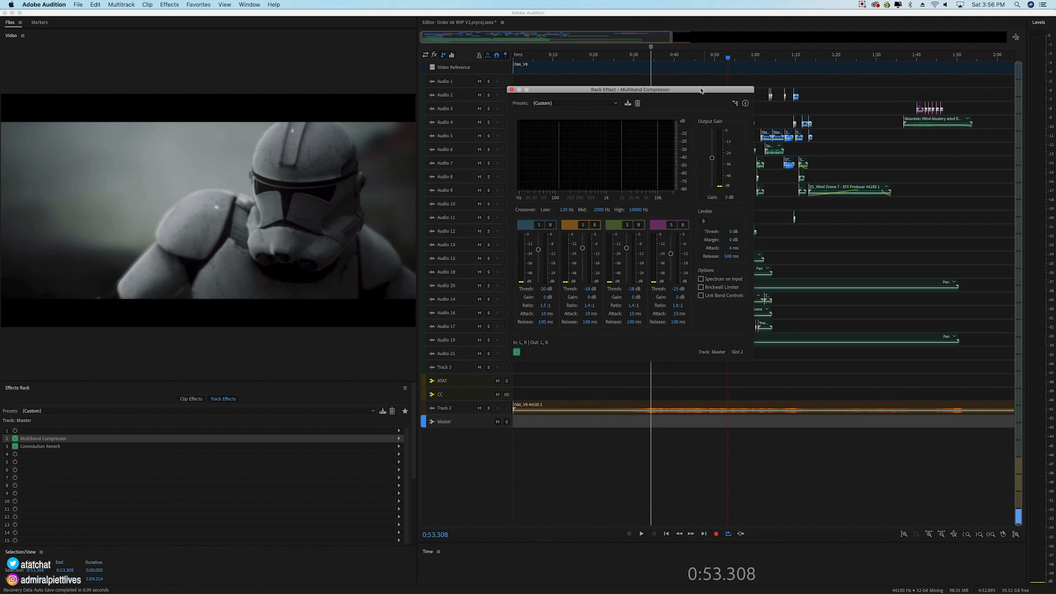
key(space)
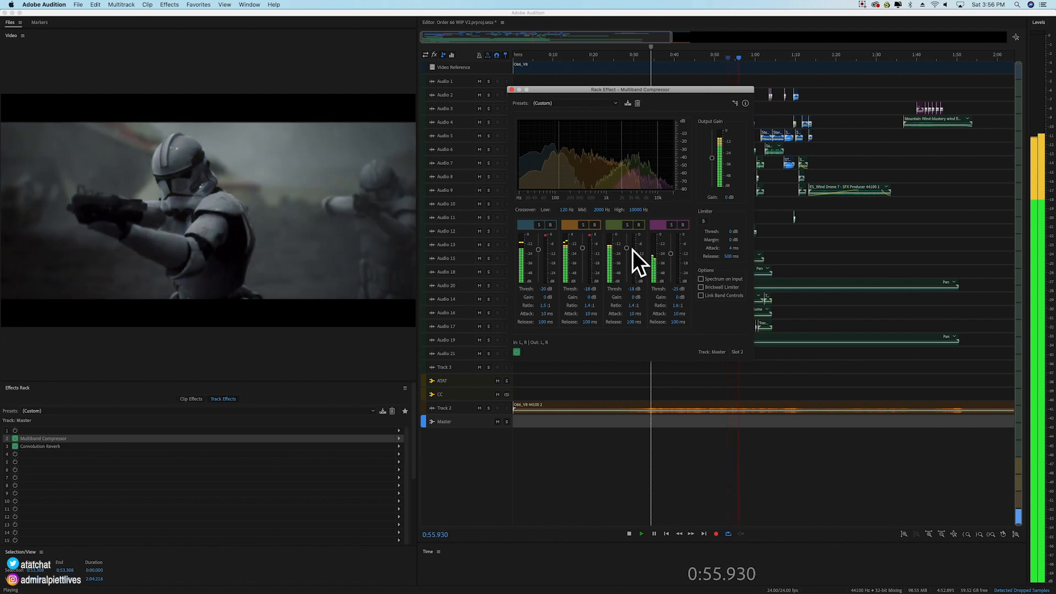
key(space)
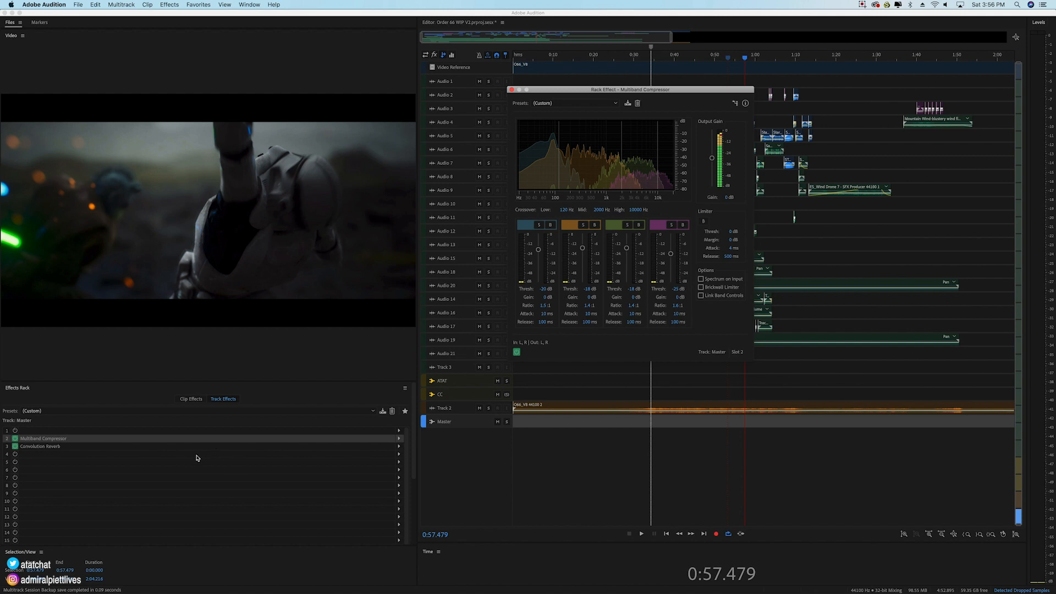
Step: Open the Master track's Convolution Reverb to examine its settings, and close both effect windows
double_click(196, 447)
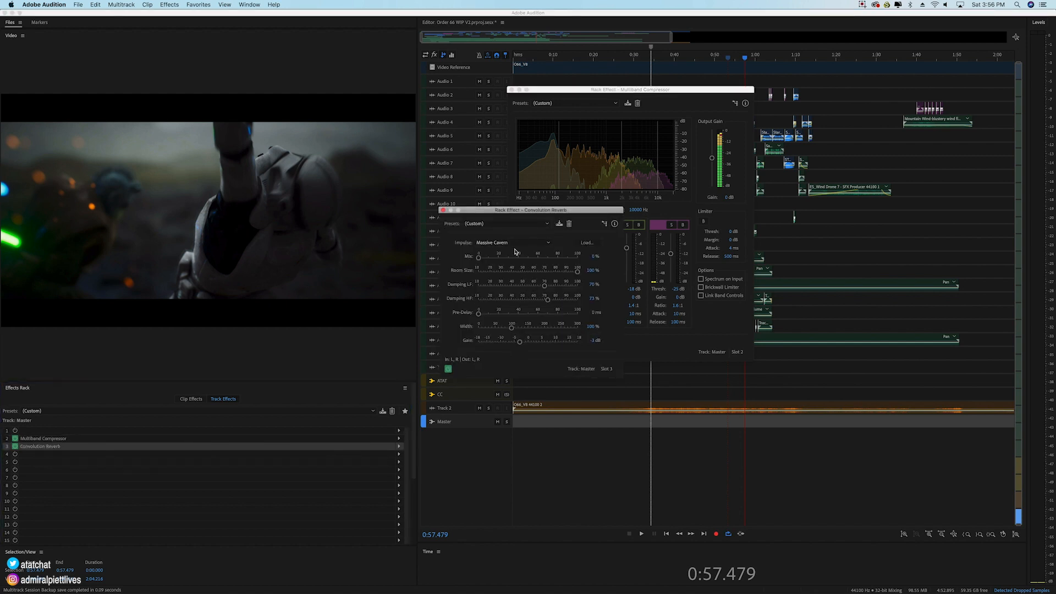
drag(504, 213, 503, 213)
click(443, 211)
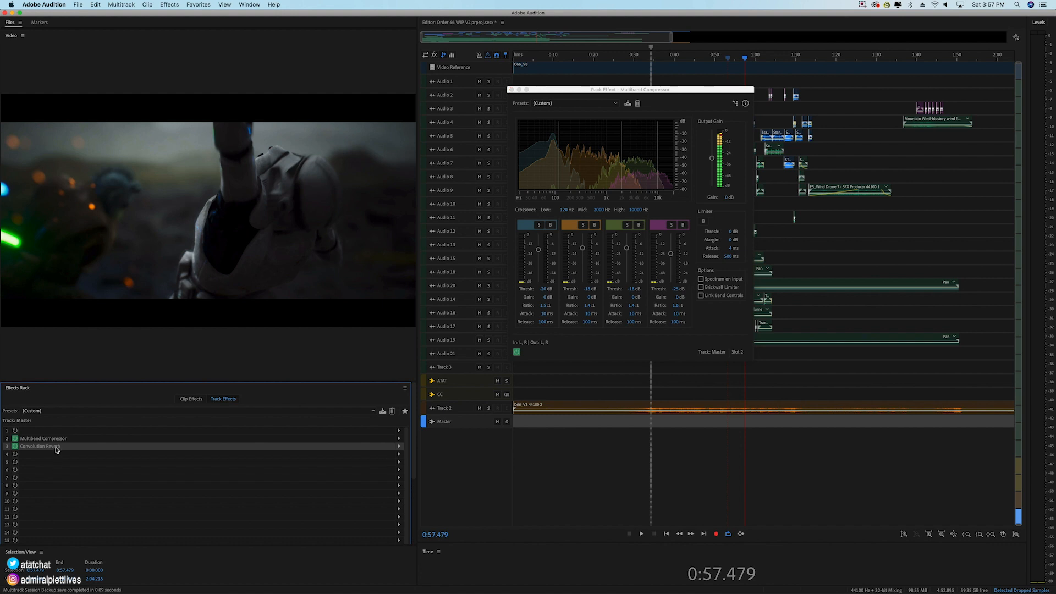
mouse_move(55, 444)
mouse_down()
mouse_move(55, 456)
mouse_move(53, 441)
mouse_up()
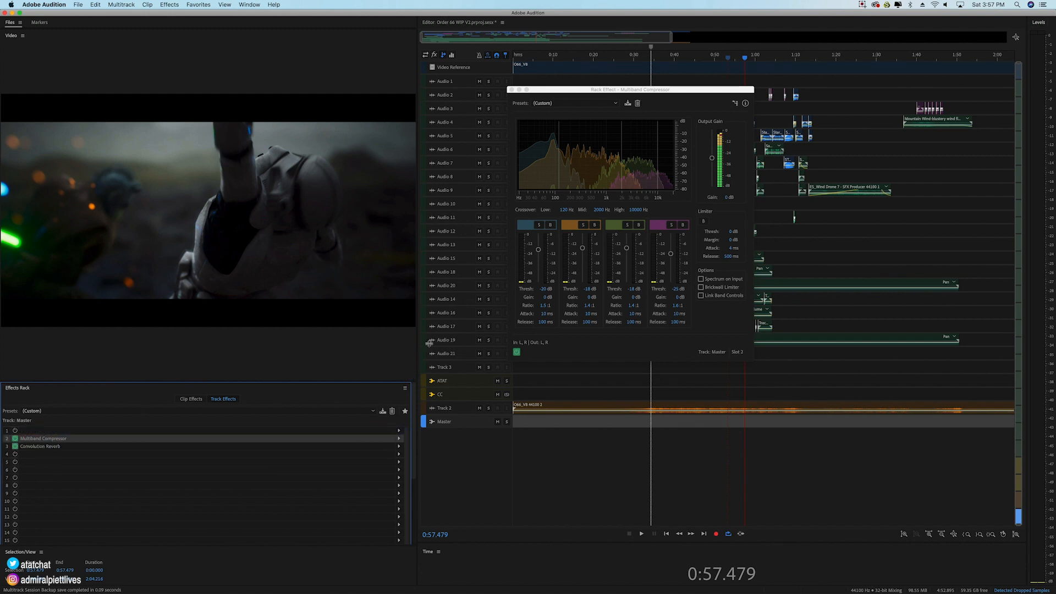
click(512, 90)
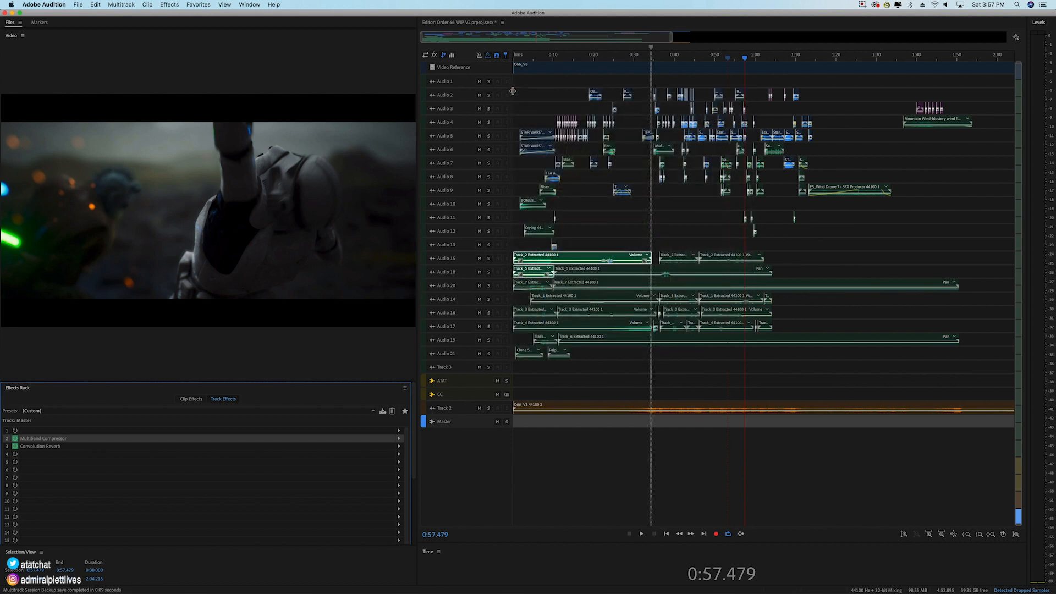
Step: Return the playhead to the session's start and select the clip on Track 2
scroll(519, 58, down, 3)
scroll(519, 58, up, 3)
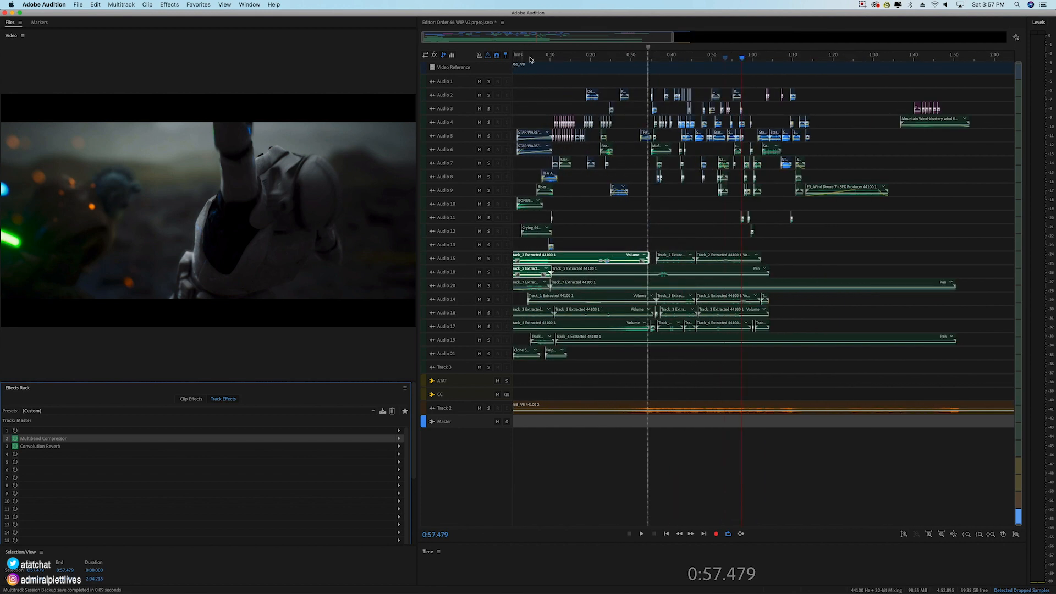
drag(673, 38, 654, 40)
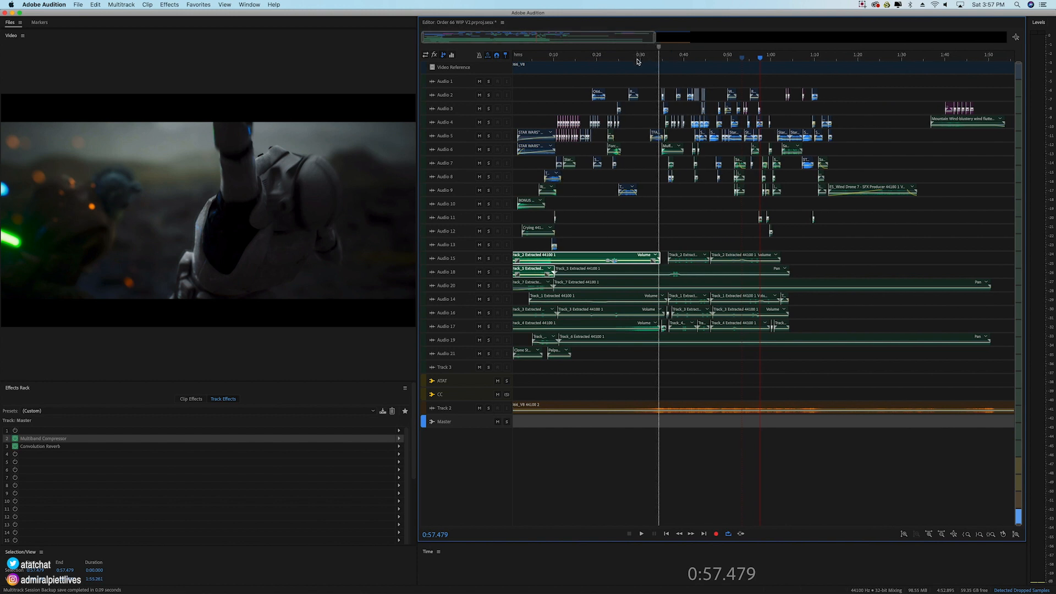
click(637, 61)
key(Home)
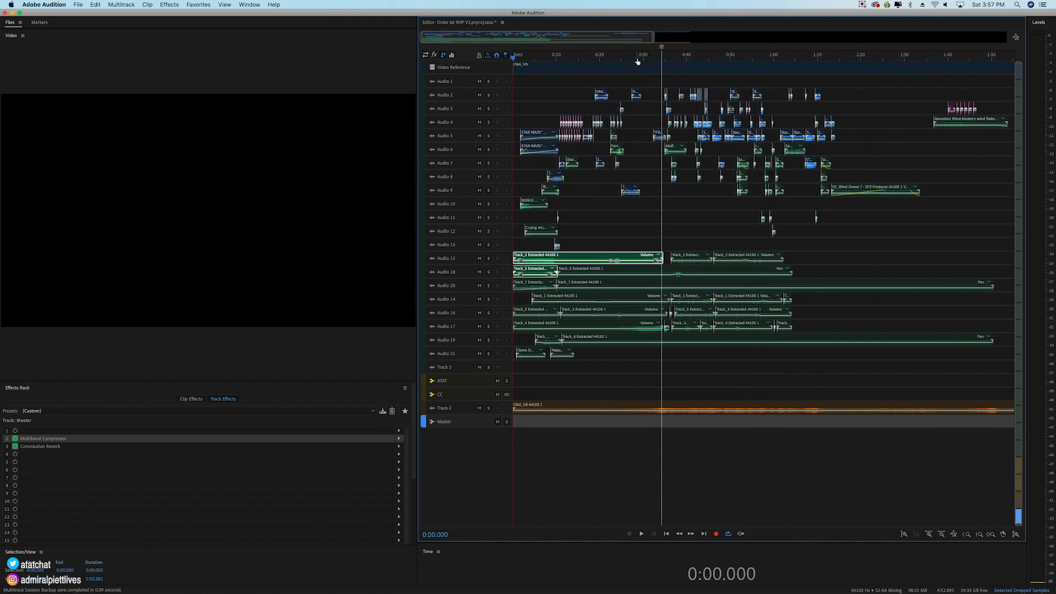
click(617, 412)
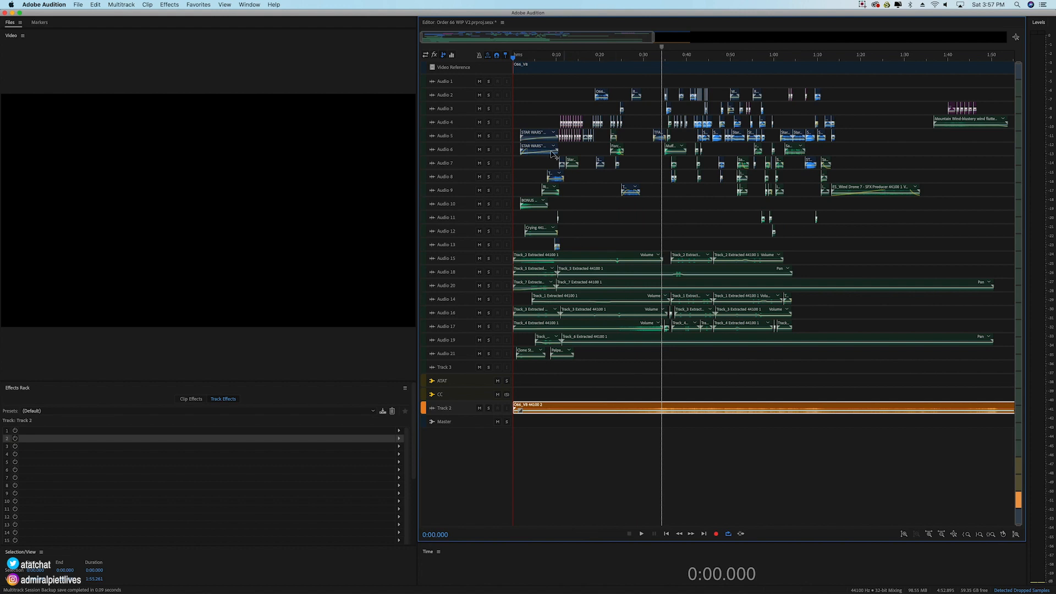
click(265, 203)
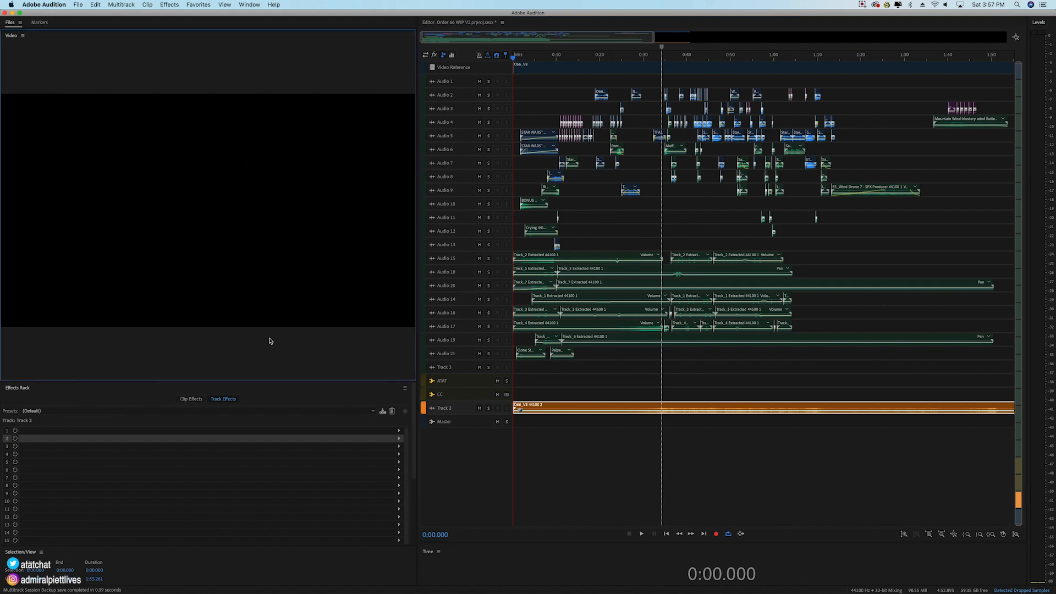
Step: Select the clips from Audio 2 to Audio 19 and play the session from the start through the director credit, stopping at 1:54.777
drag(523, 81, 1018, 340)
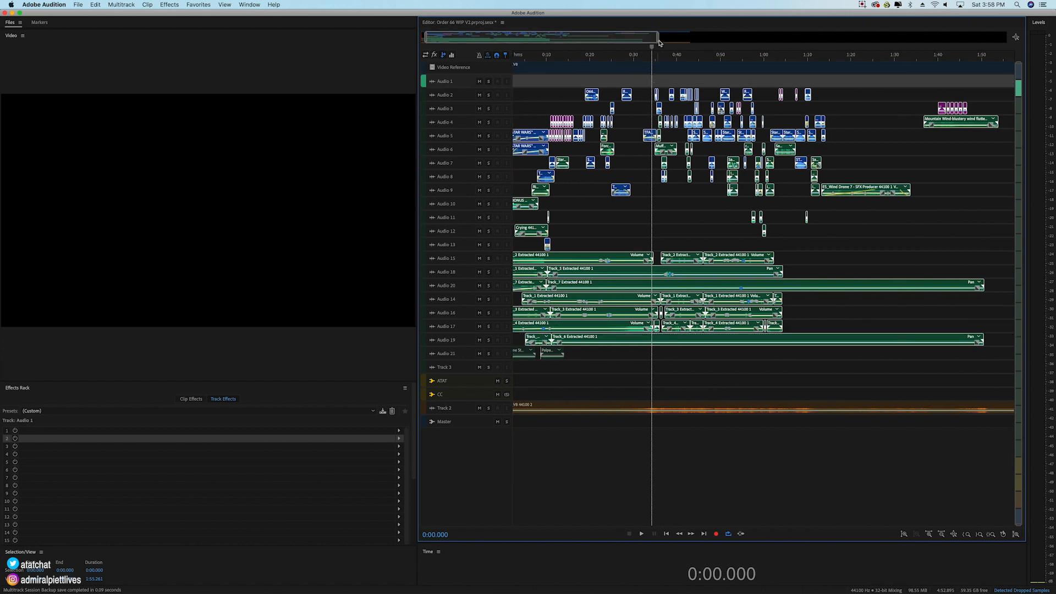
drag(658, 38, 657, 93)
drag(524, 61, 498, 65)
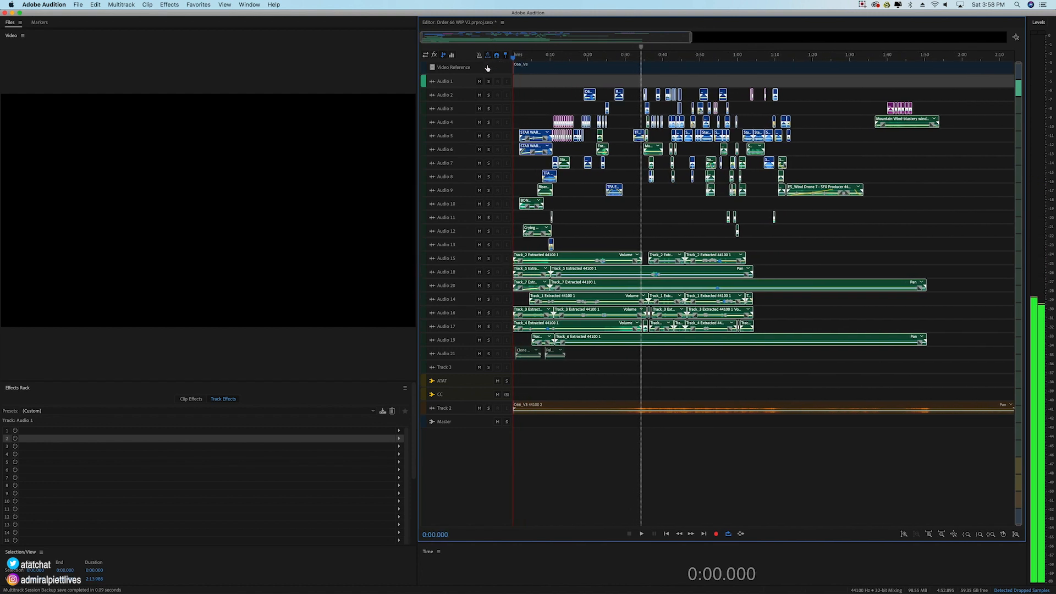
key(space)
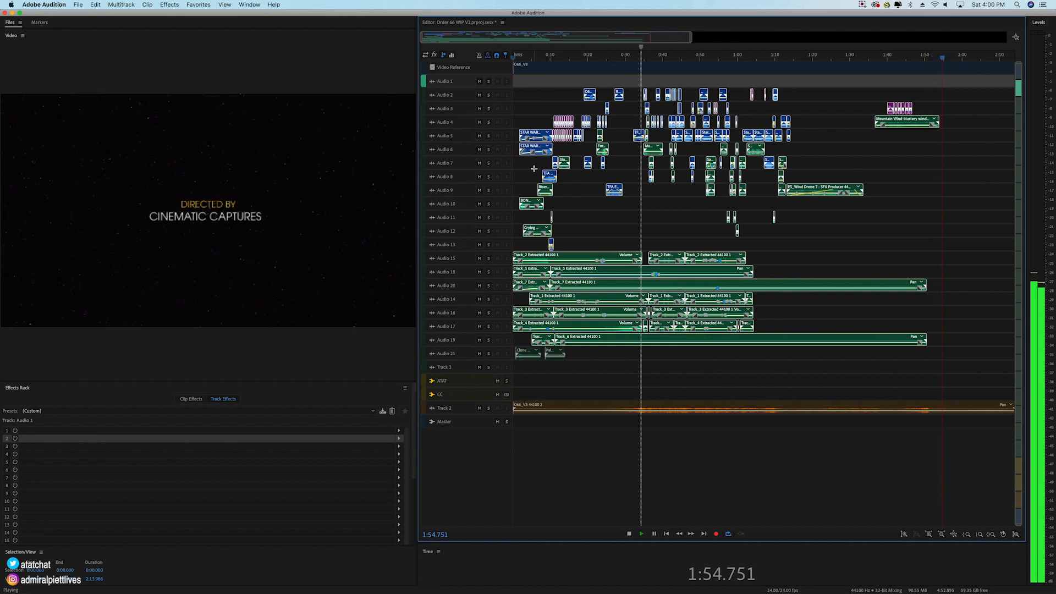
key(space)
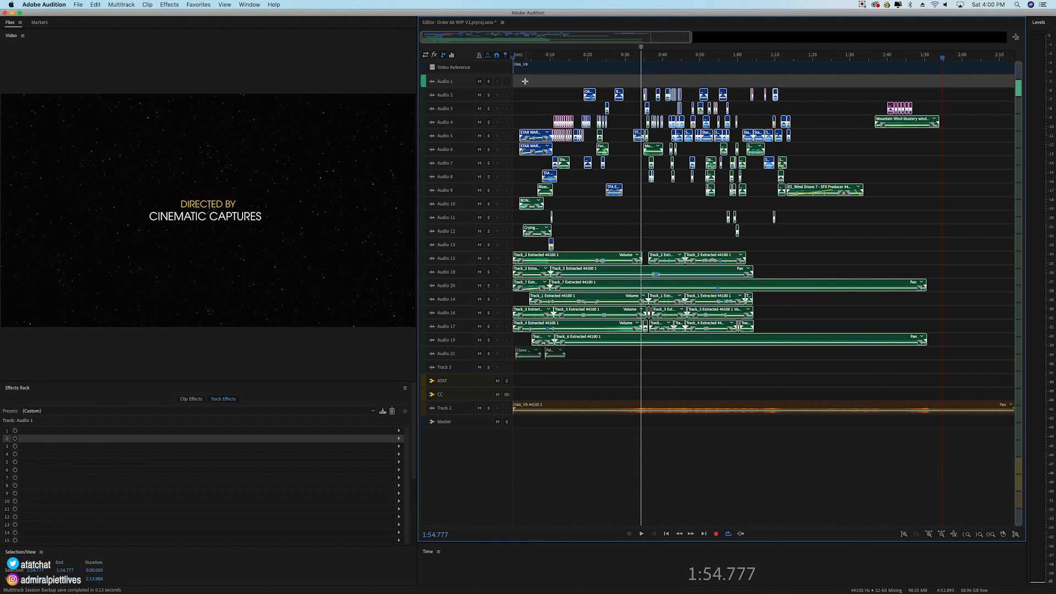
Step: Select all the clips from Audio 2 to Audio 21, then the clip on Track 2, to compare the layers
drag(517, 82, 948, 367)
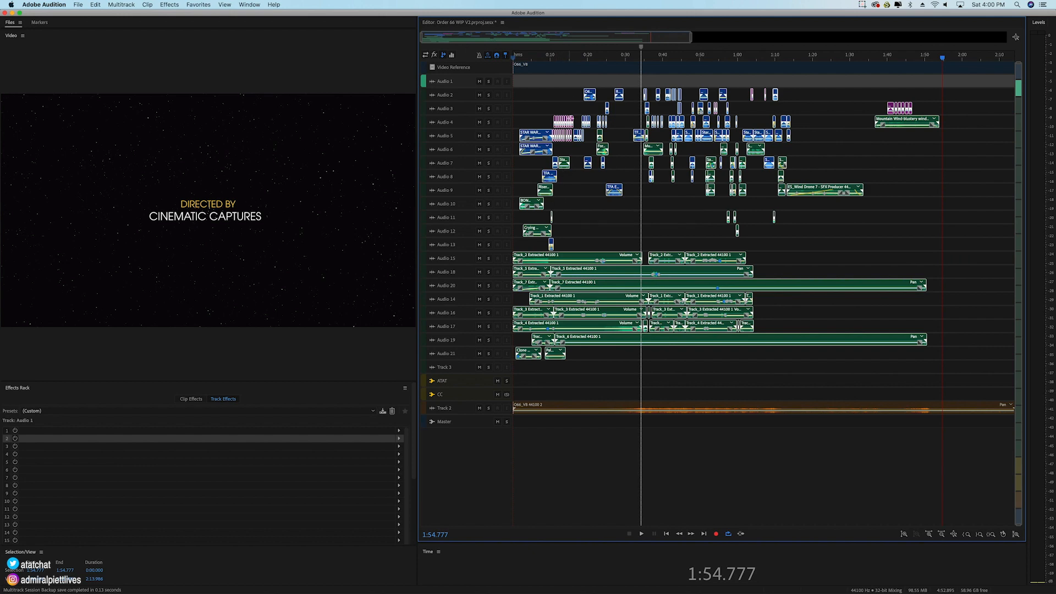
drag(686, 40, 692, 46)
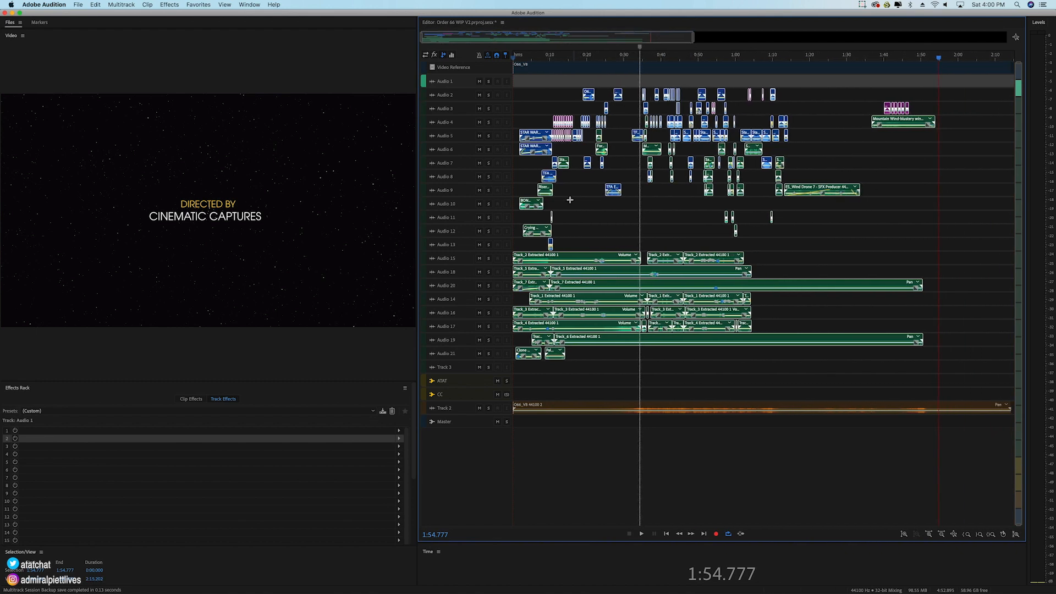
click(473, 412)
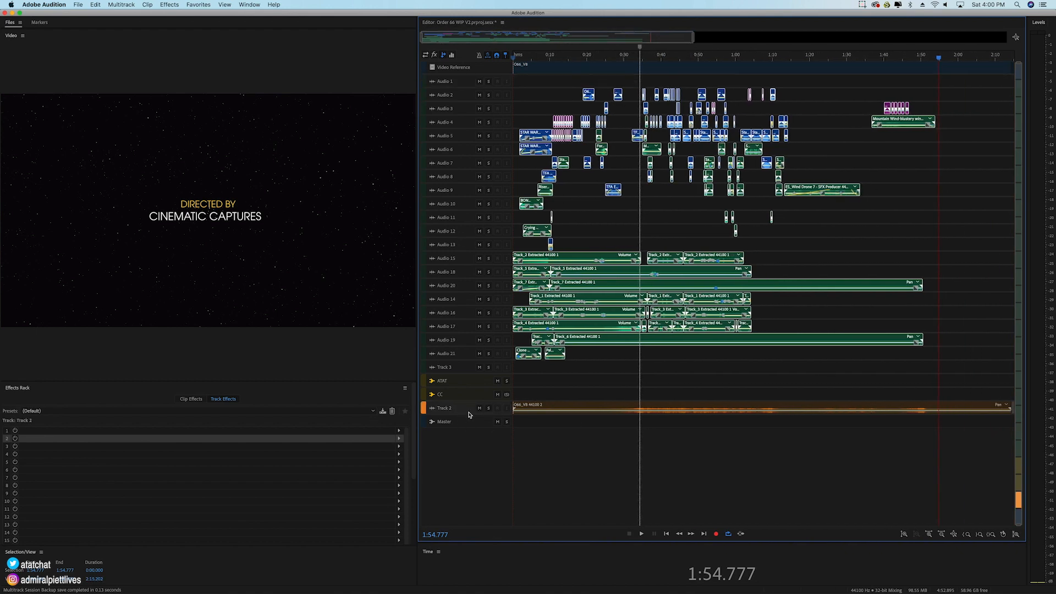
scroll(472, 409, up, 8)
scroll(545, 428, down, 5)
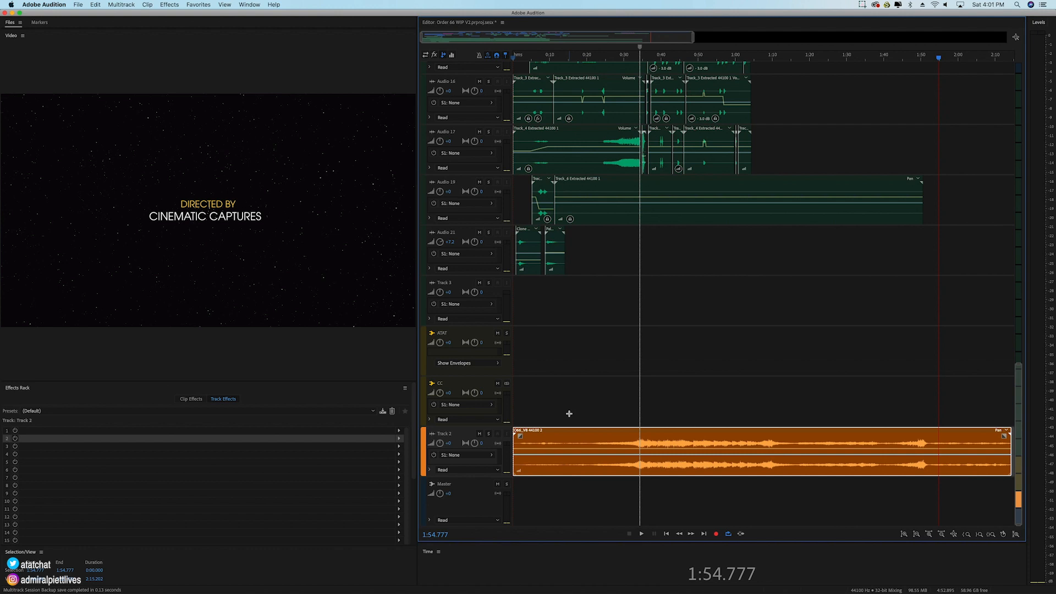
scroll(465, 348, down, 5)
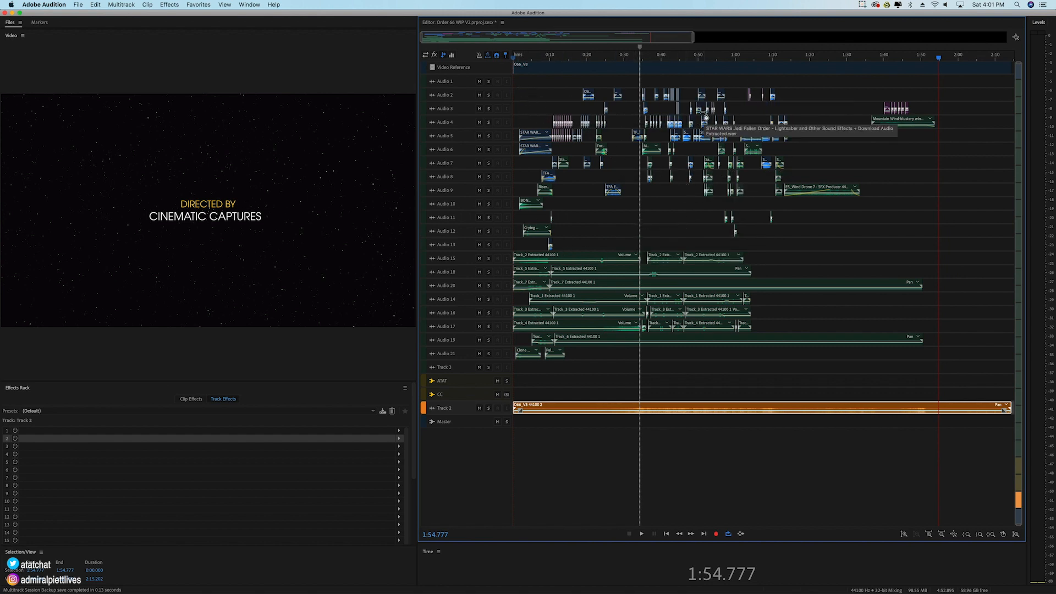
Step: Select the ATAT bus and then the CC bus to examine the track effects on each
click(480, 381)
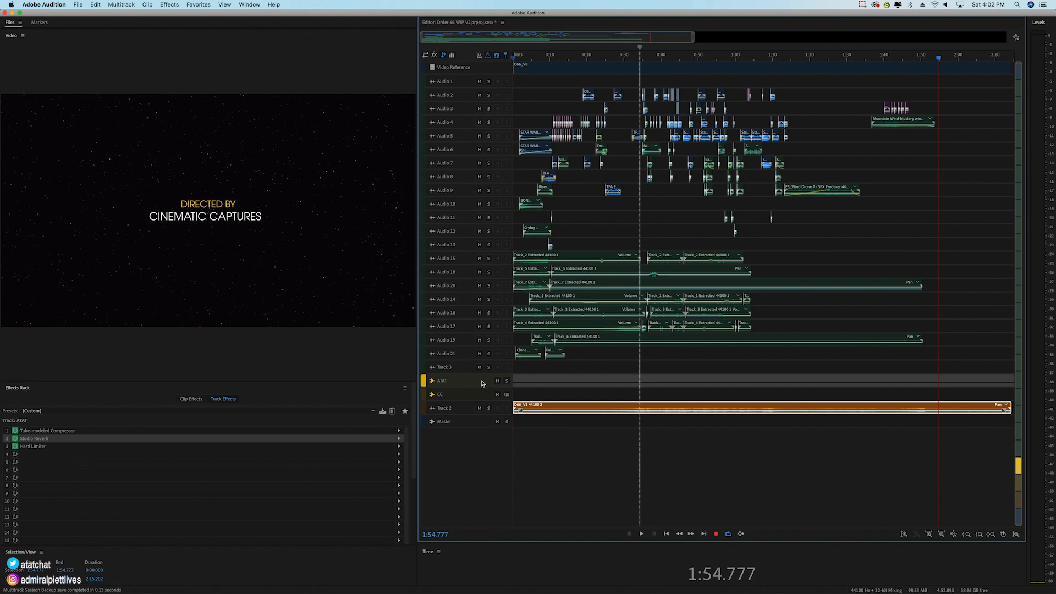
scroll(474, 386, up, 5)
scroll(473, 387, down, 5)
click(469, 394)
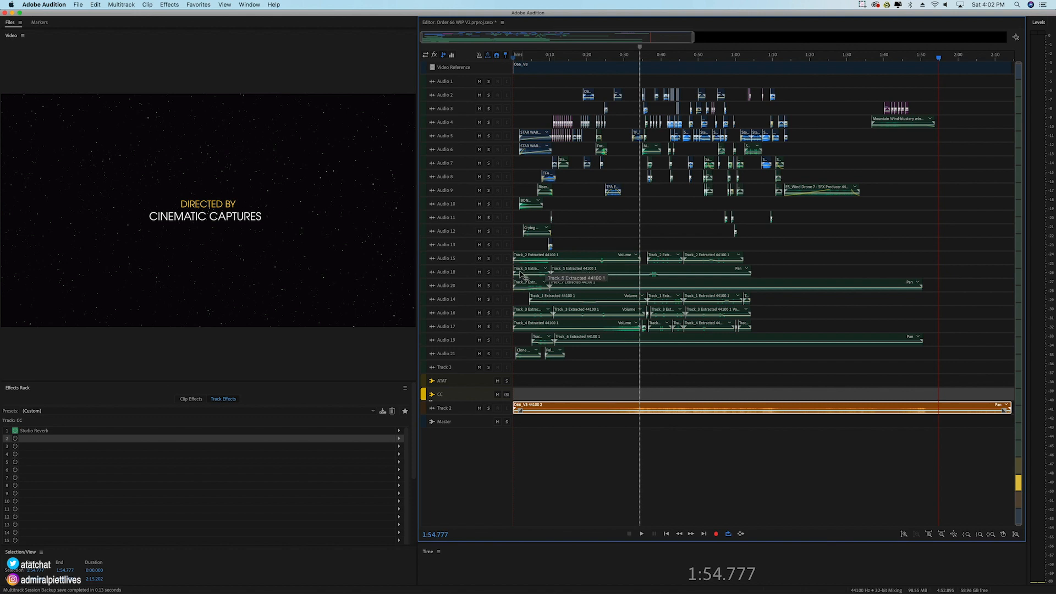
scroll(462, 286, up, 2)
scroll(462, 287, down, 2)
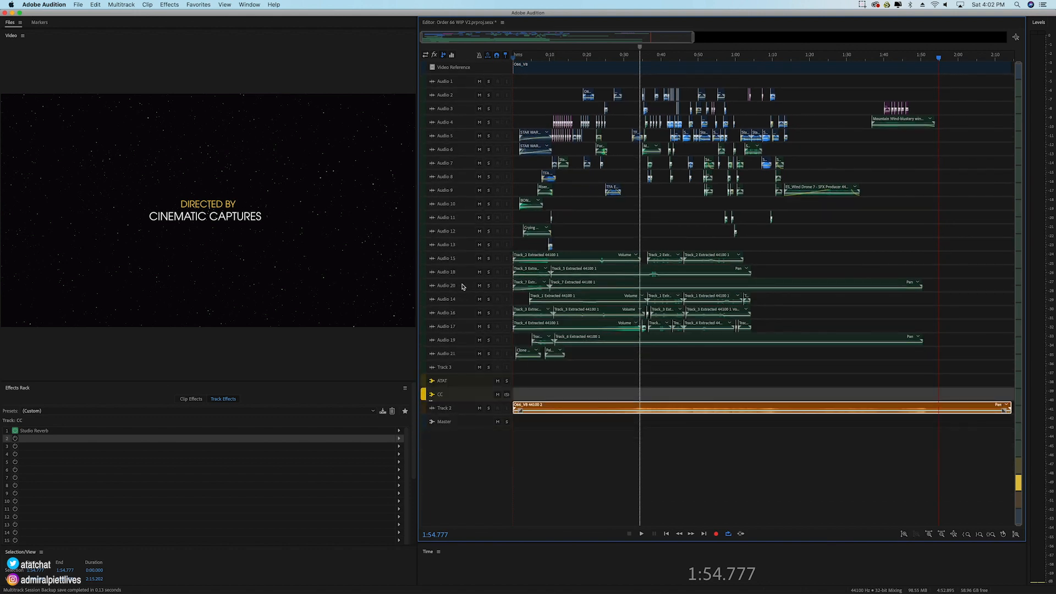